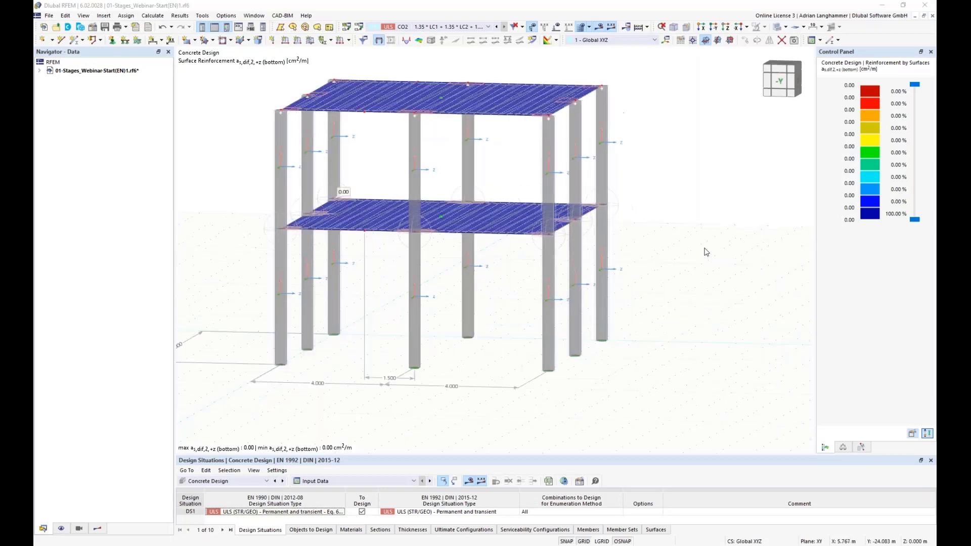
Step: Highlight the two middle lower-storey columns and examine the two-storey frame's slabs and columns from several angles
middle_click_drag(696, 257, 713, 273)
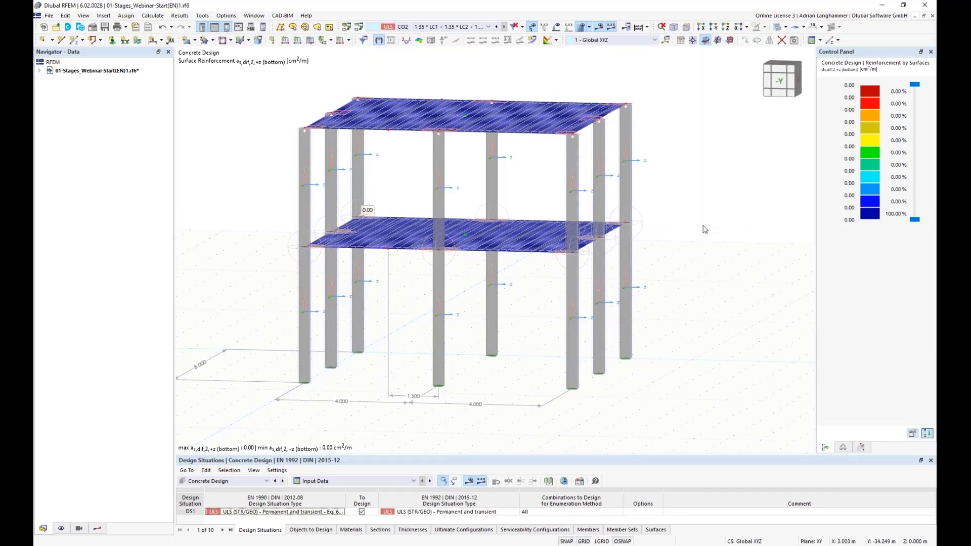
middle_click_drag(688, 236, 691, 226, "ctrl")
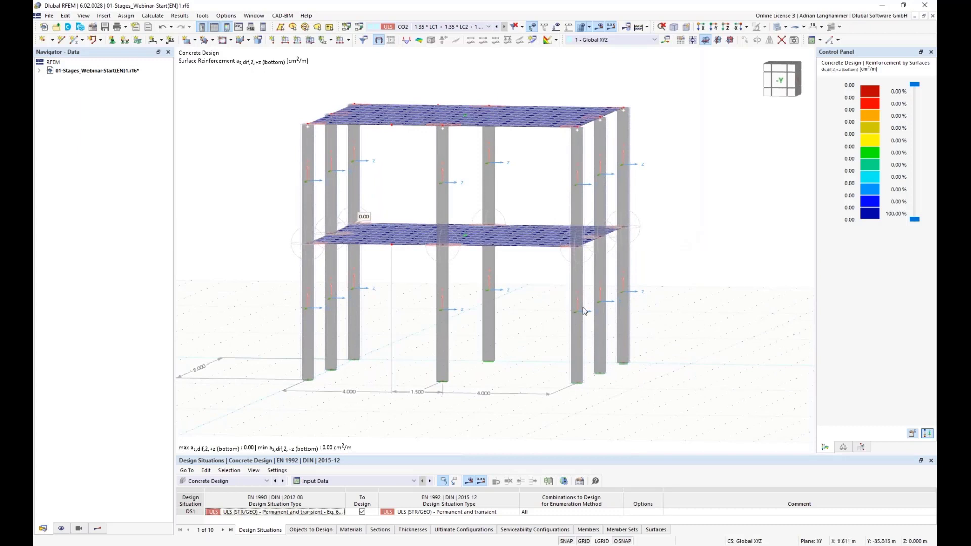
left_click_drag(531, 315, 420, 290)
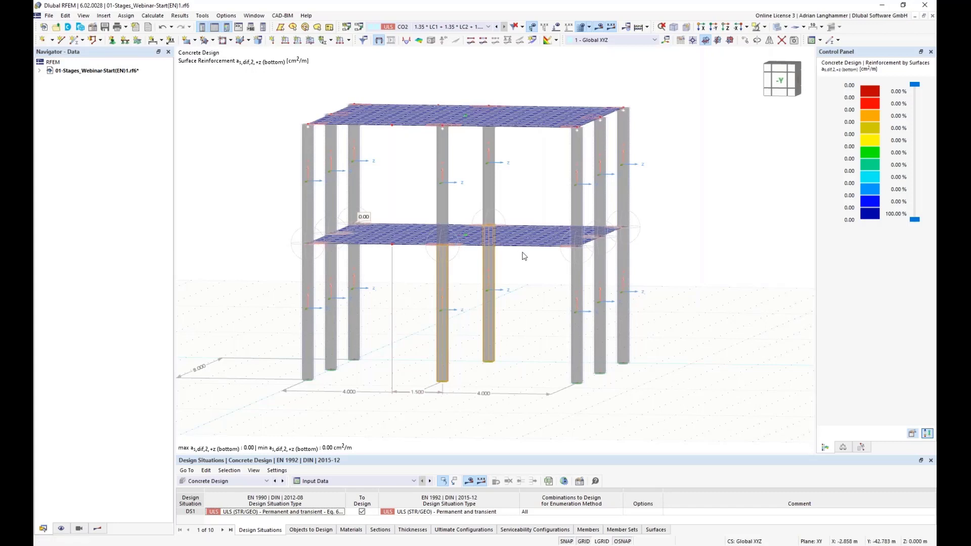
middle_click_drag(522, 280, 528, 261, "ctrl")
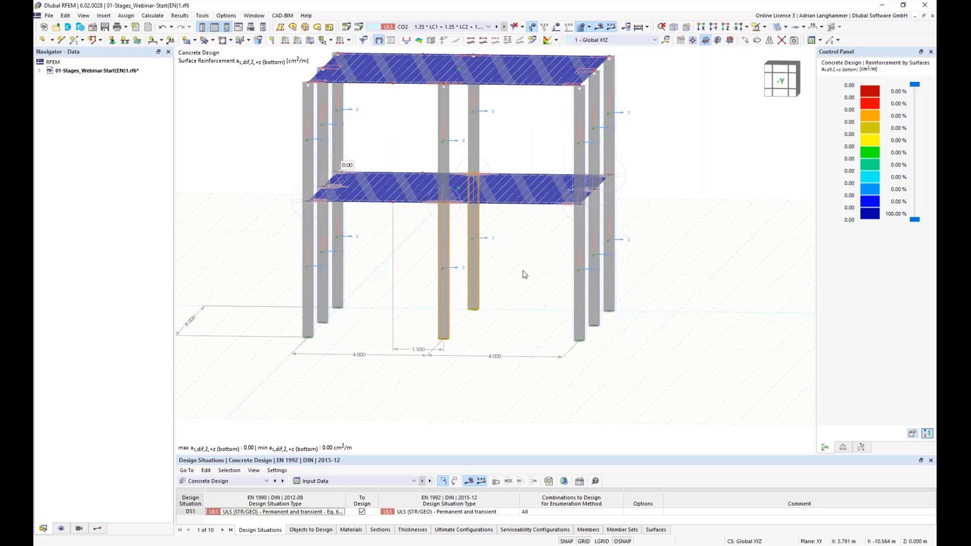
middle_click_drag(504, 303, 497, 304, "ctrl")
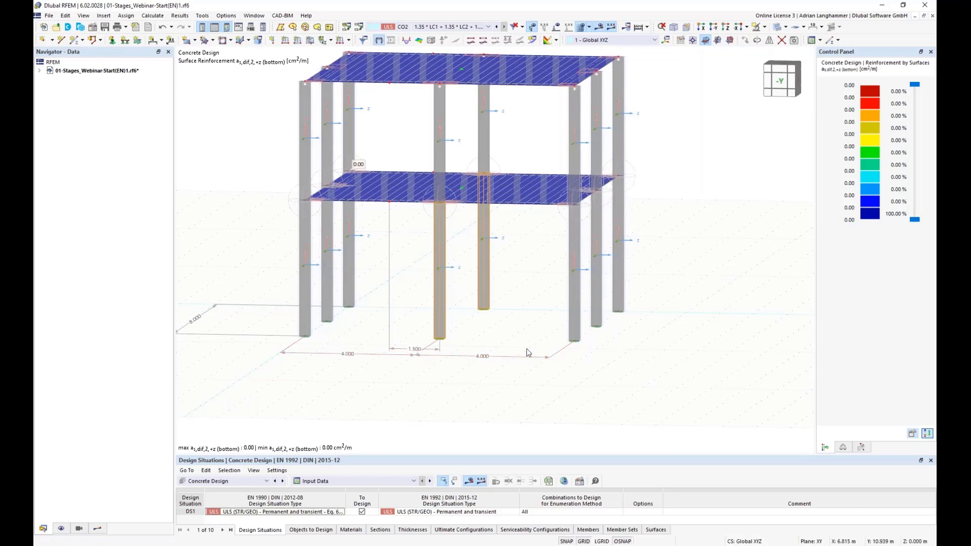
middle_click_drag(491, 329, 452, 352, "ctrl")
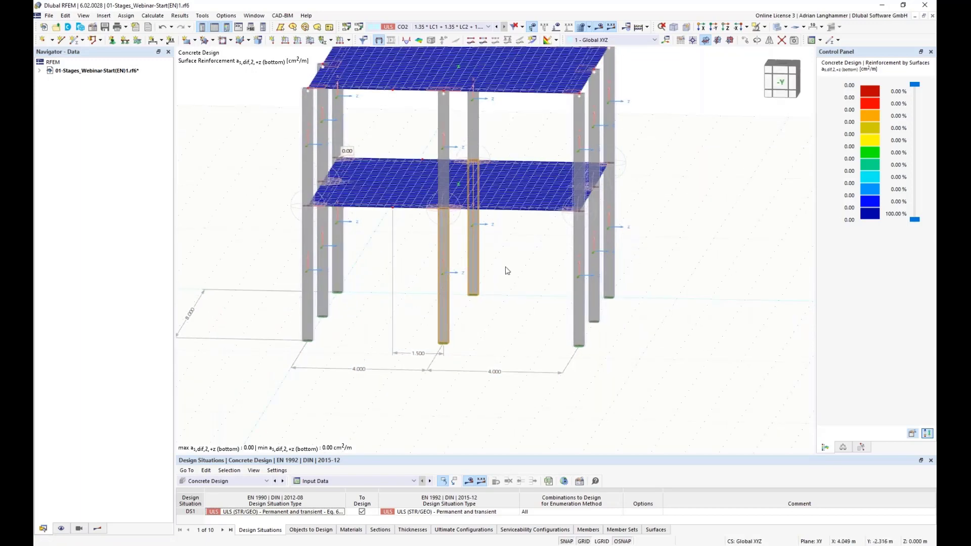
middle_click_drag(492, 316, 455, 278, "ctrl")
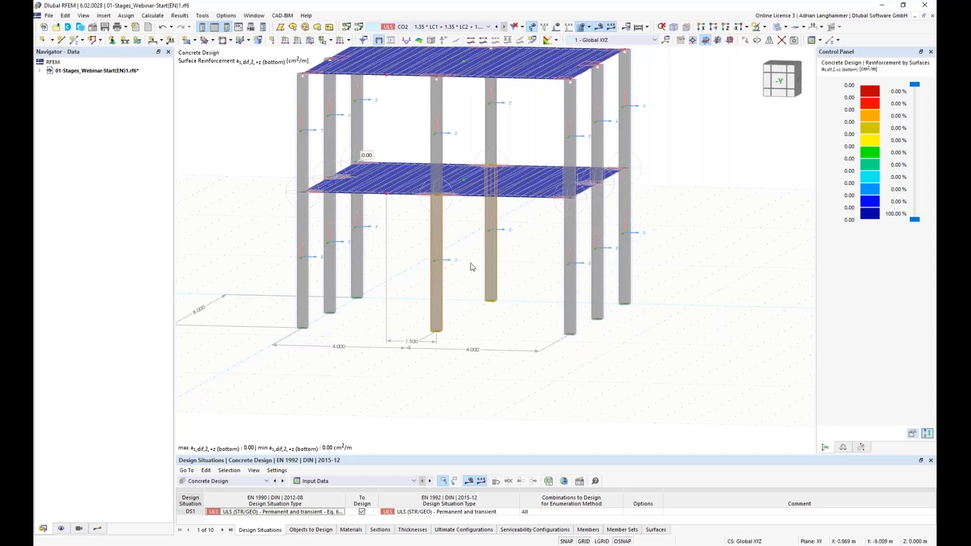
scroll(465, 445, "down", 2)
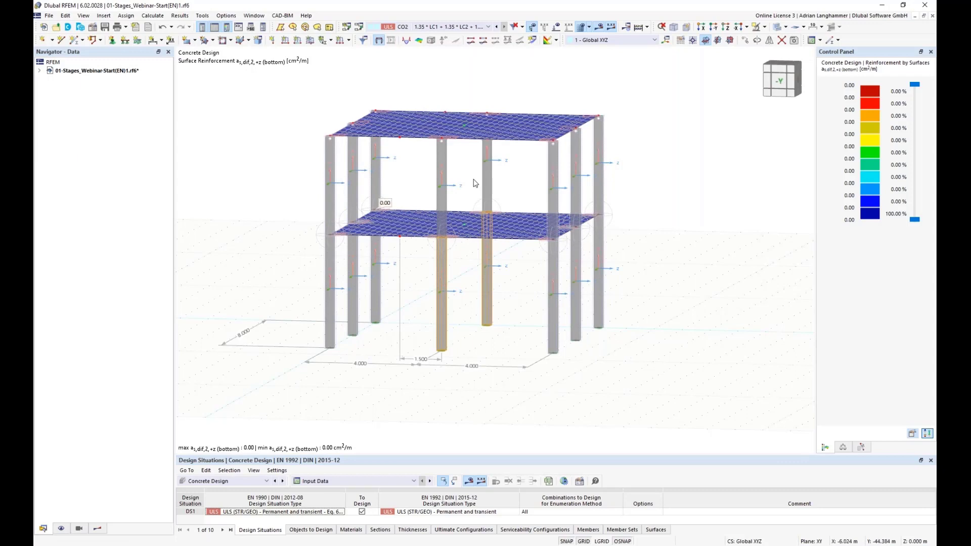
middle_click_drag(468, 163, 454, 151)
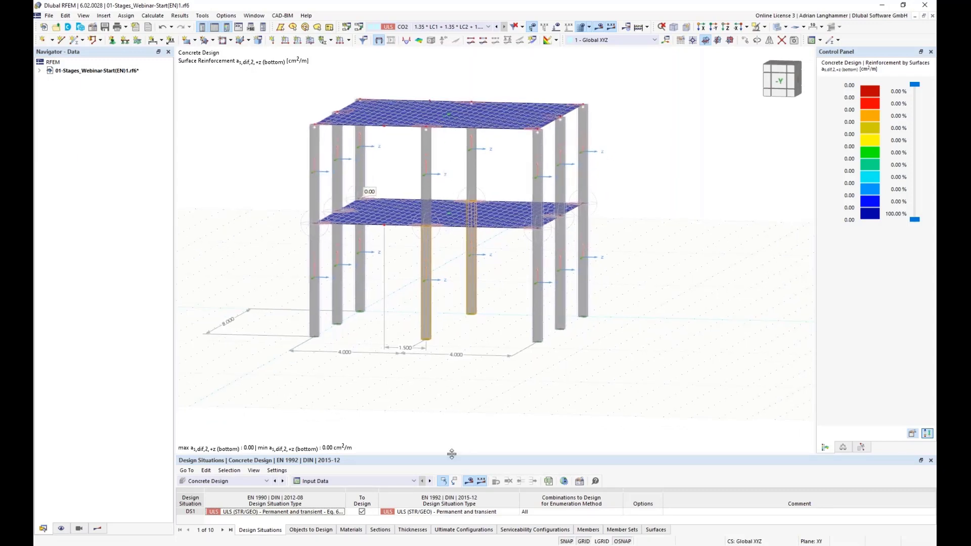
Step: Enlarge the table area and display the required longitudinal surface reinforcement as,req,1,-z (top) on the slabs
left_click_drag(459, 454, 459, 377)
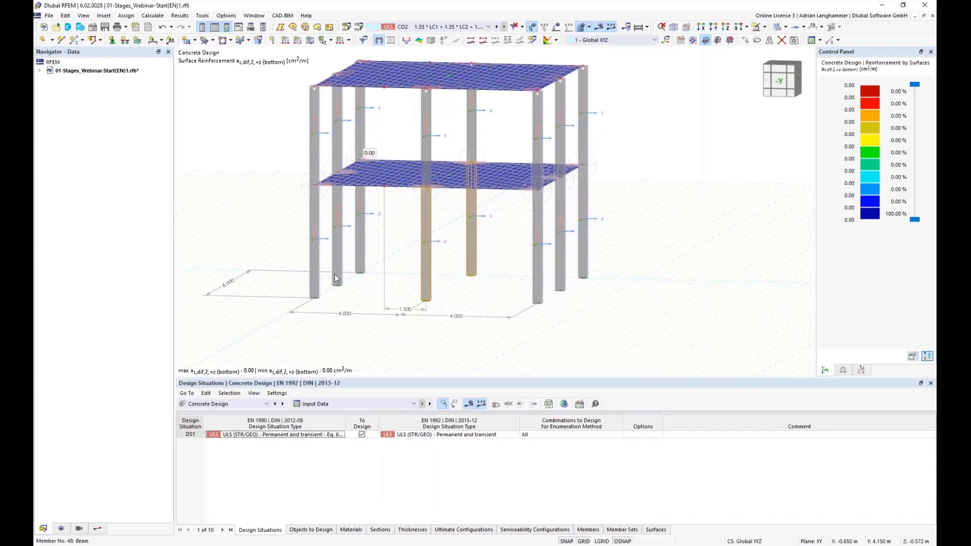
middle_click_drag(374, 241, 379, 250)
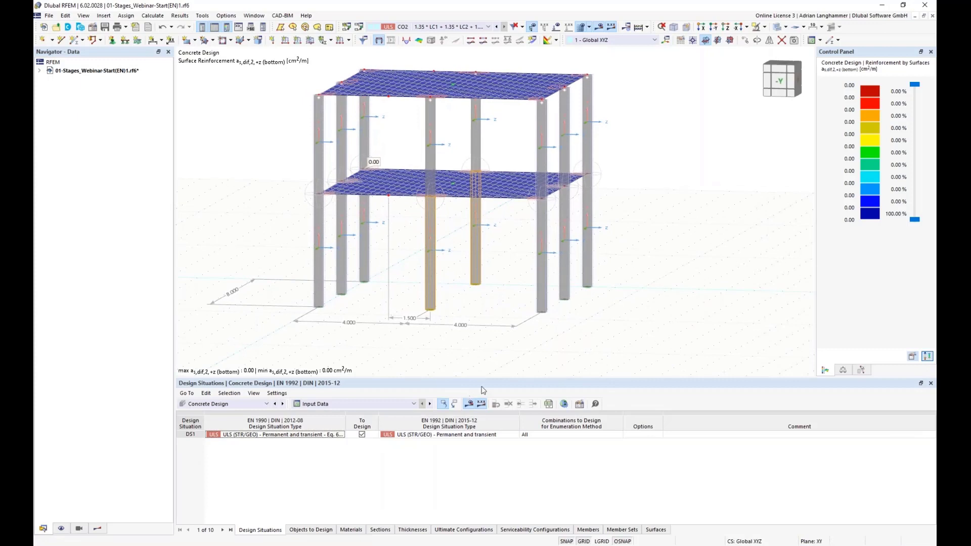
left_click(98, 528)
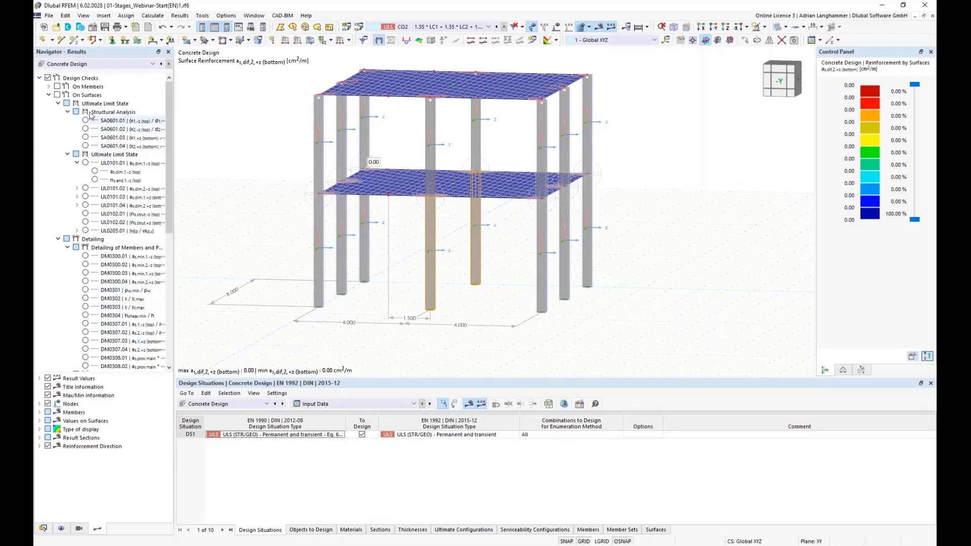
left_click(48, 95)
left_click(86, 146)
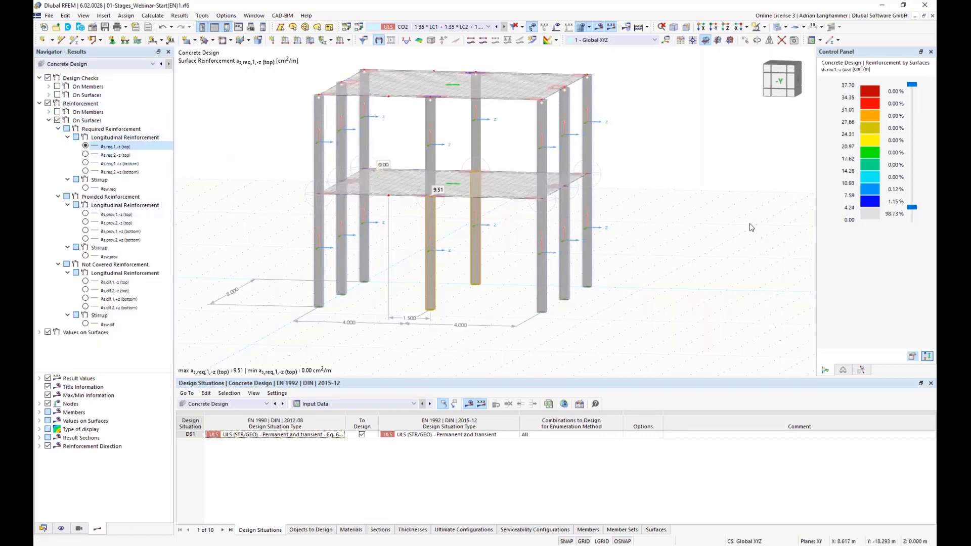
Step: Make the result color scale refer to Max/Min values instead of fixed limits
double_click(862, 188)
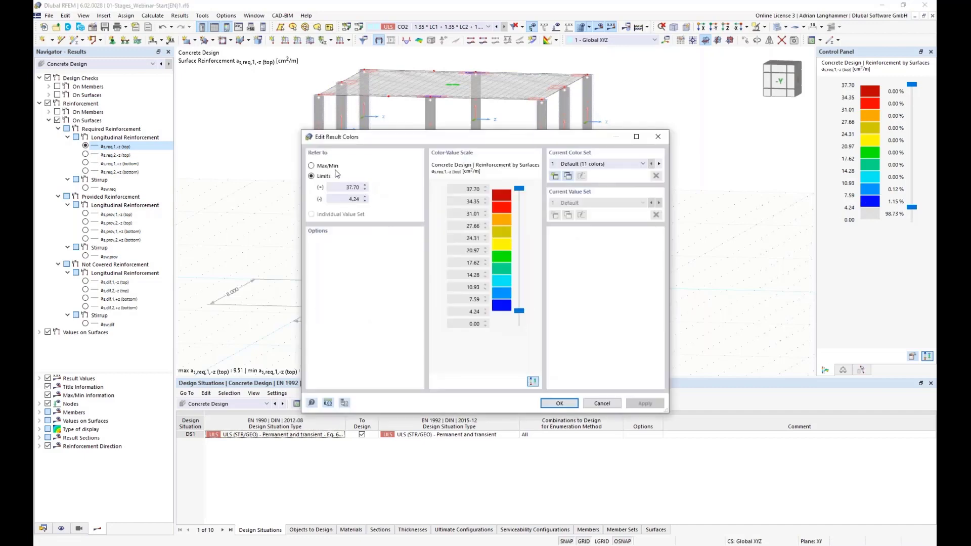
left_click_drag(518, 310, 519, 323)
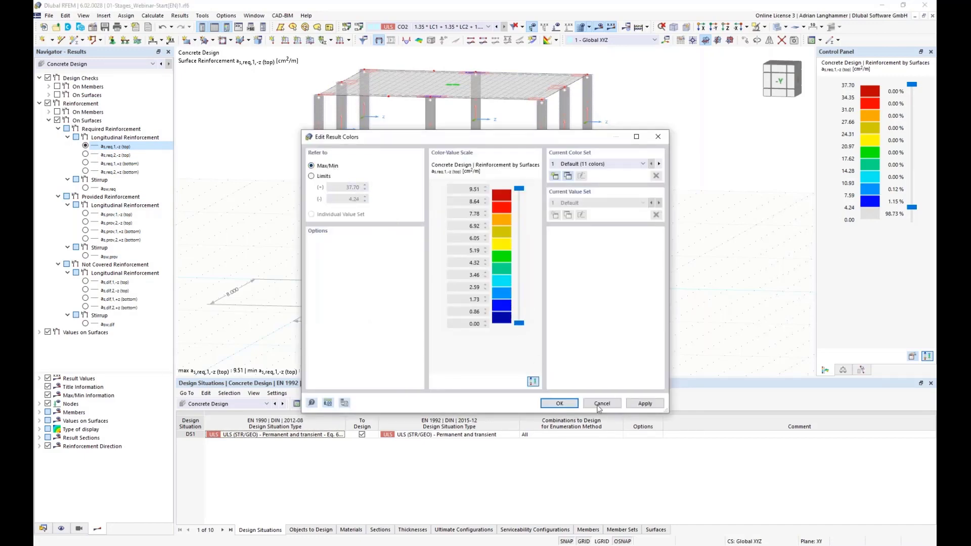
left_click(561, 404)
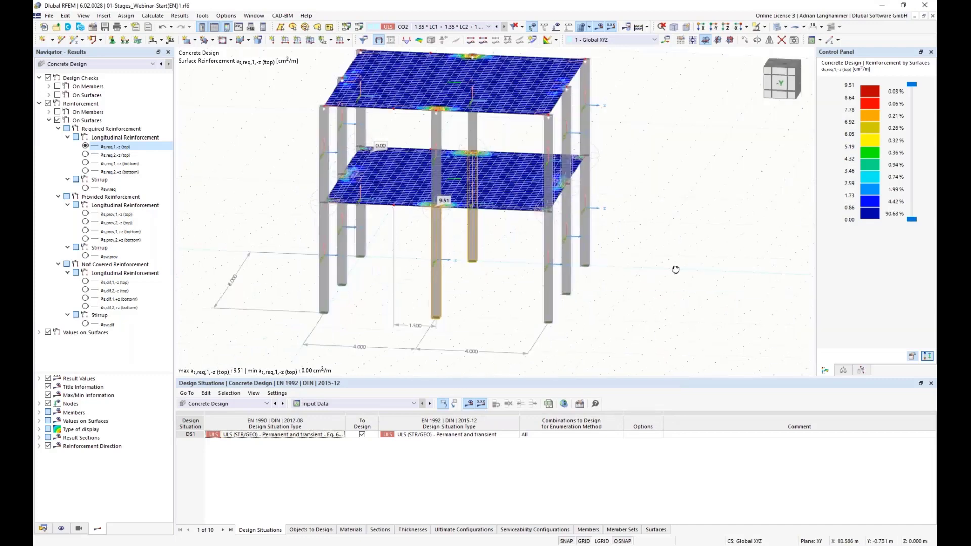
Step: Review the remaining required longitudinal reinforcement on the slabs, plus the provided longitudinal reinforcement at their top and bottom
left_click(101, 155)
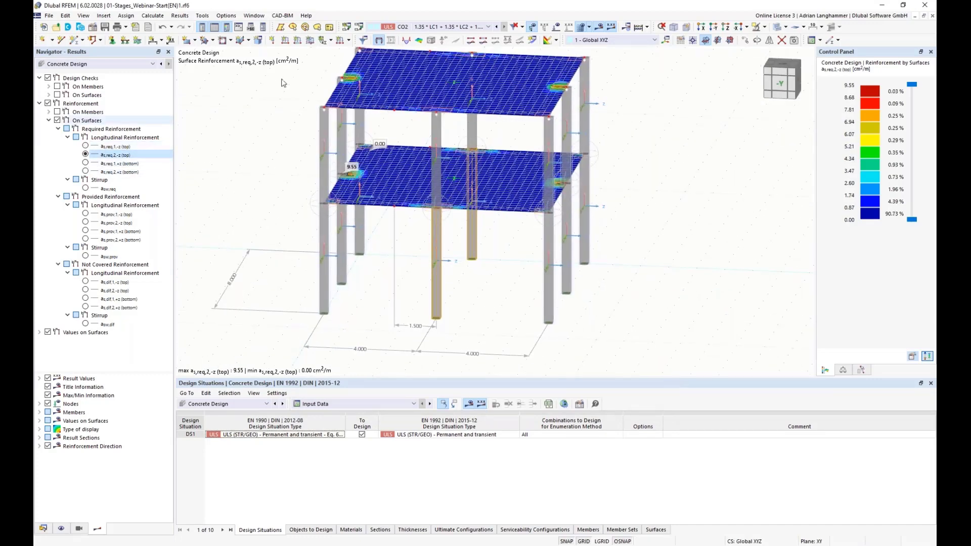
left_click(86, 172)
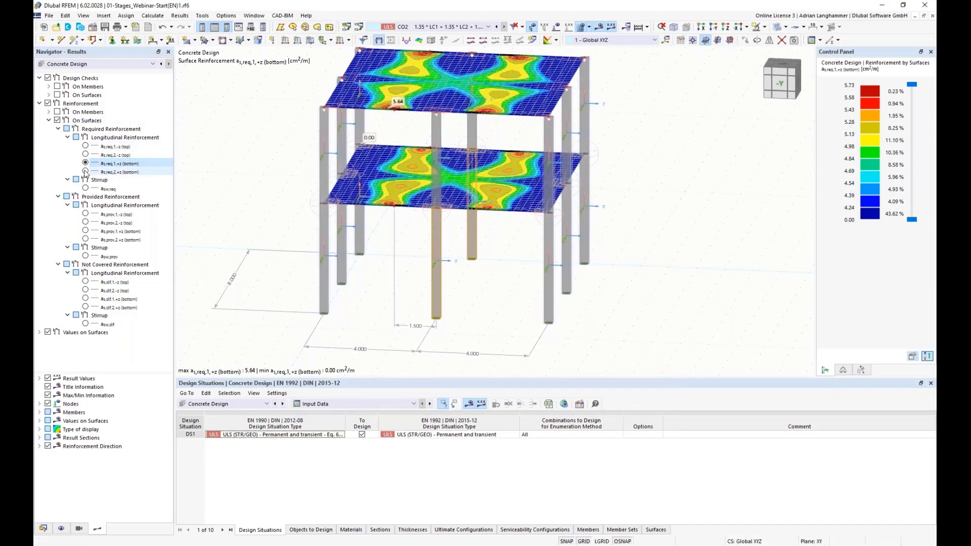
left_click(86, 216)
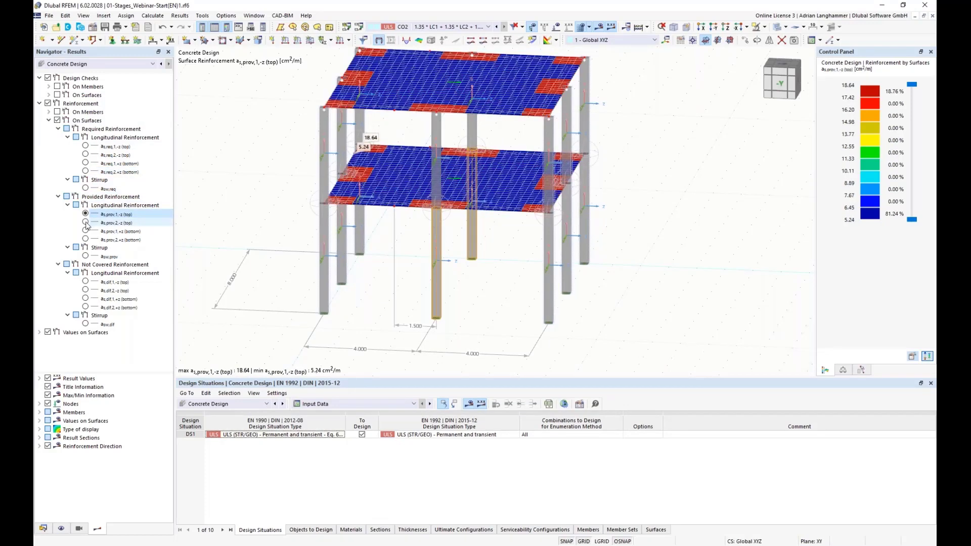
left_click(86, 231)
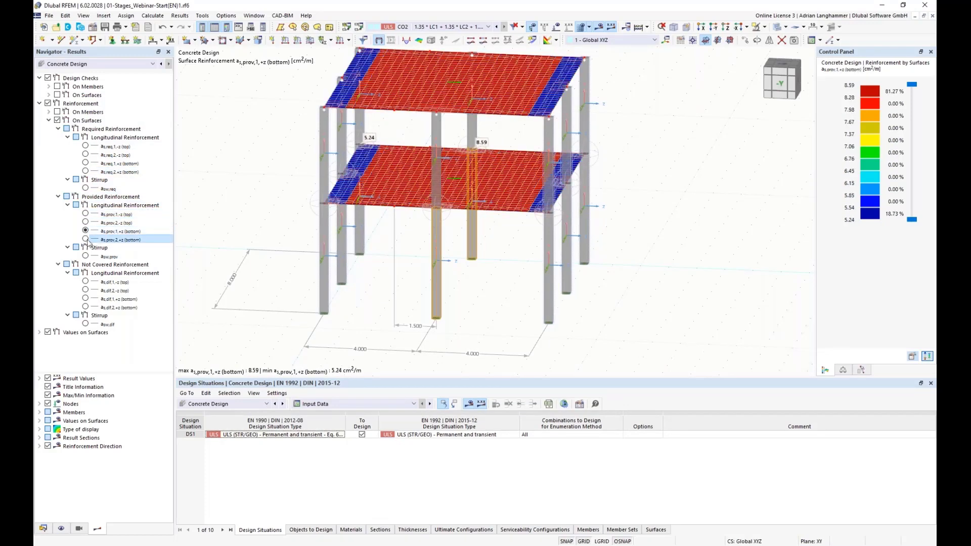
left_click(86, 240)
middle_click_drag(304, 190, 291, 203)
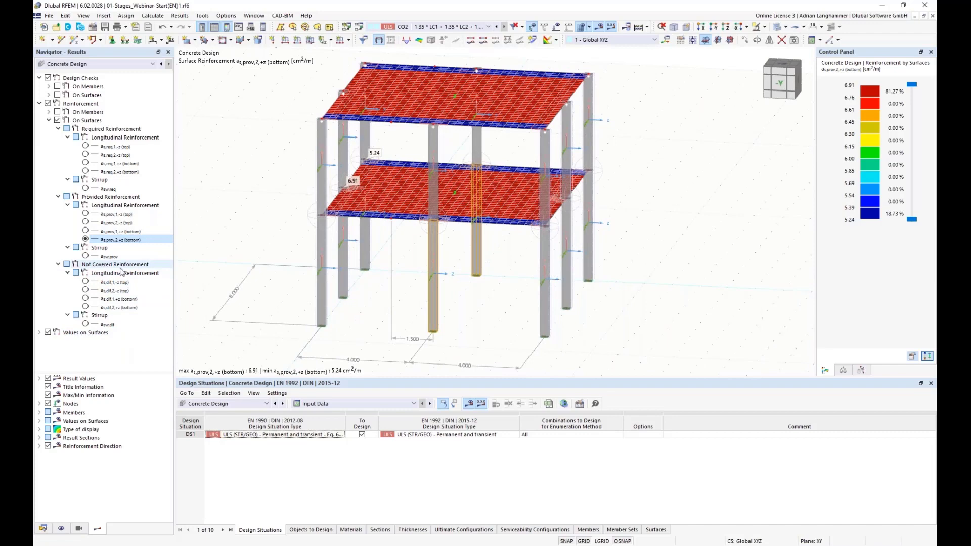
Step: Review the not covered longitudinal reinforcement at the top and bottom of the slabs
left_click(85, 281)
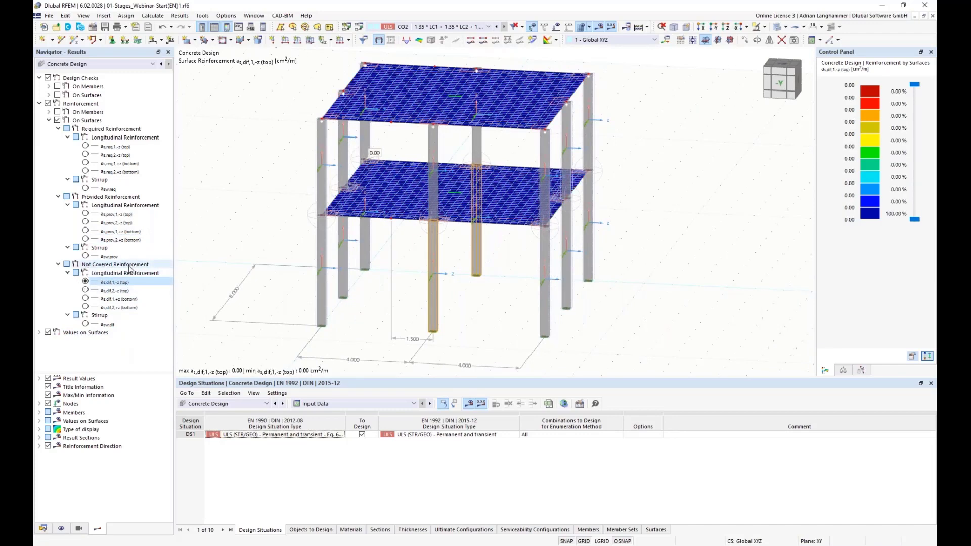
left_click(86, 291)
left_click(86, 307)
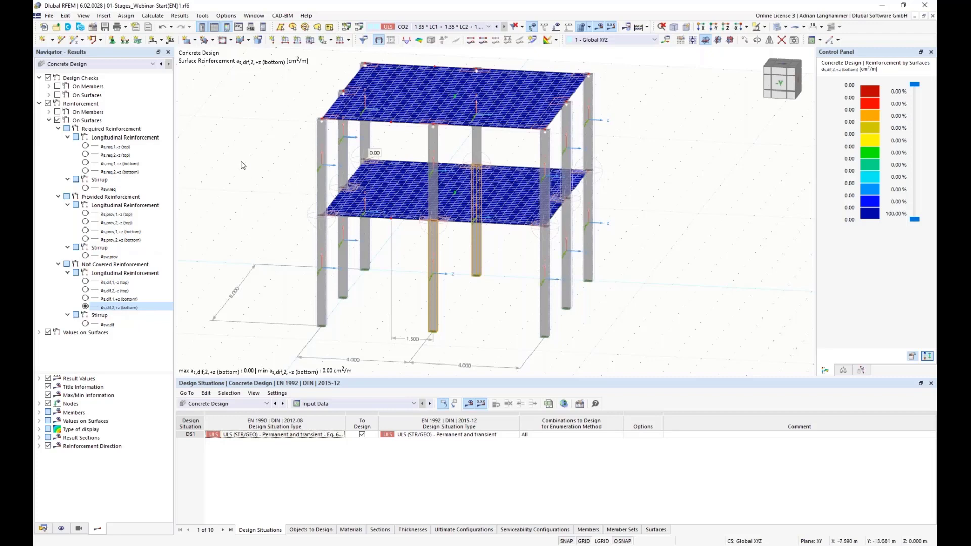
mouse_move(247, 163)
middle_mouse_down()
mouse_move(254, 182)
mouse_move(258, 171)
middle_mouse_up()
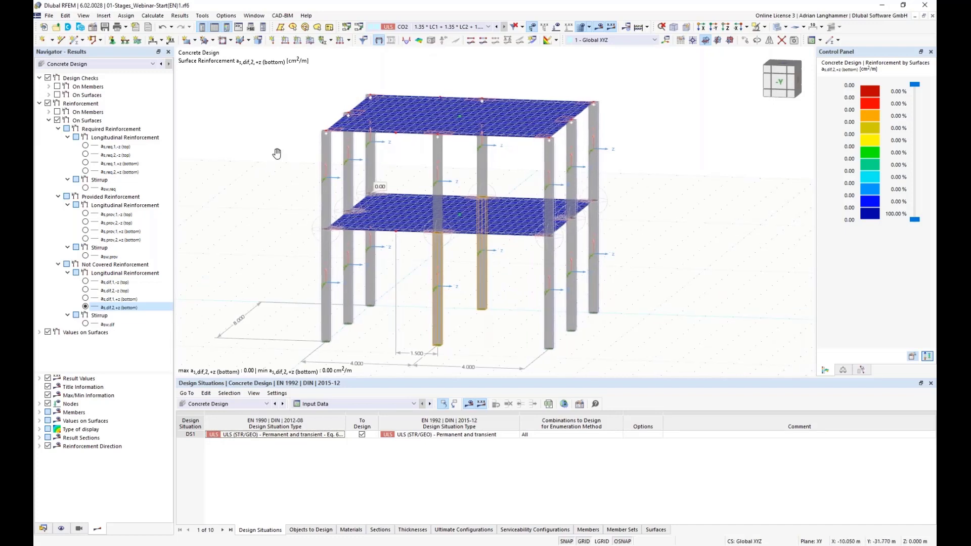
middle_click_drag(278, 152, 263, 152)
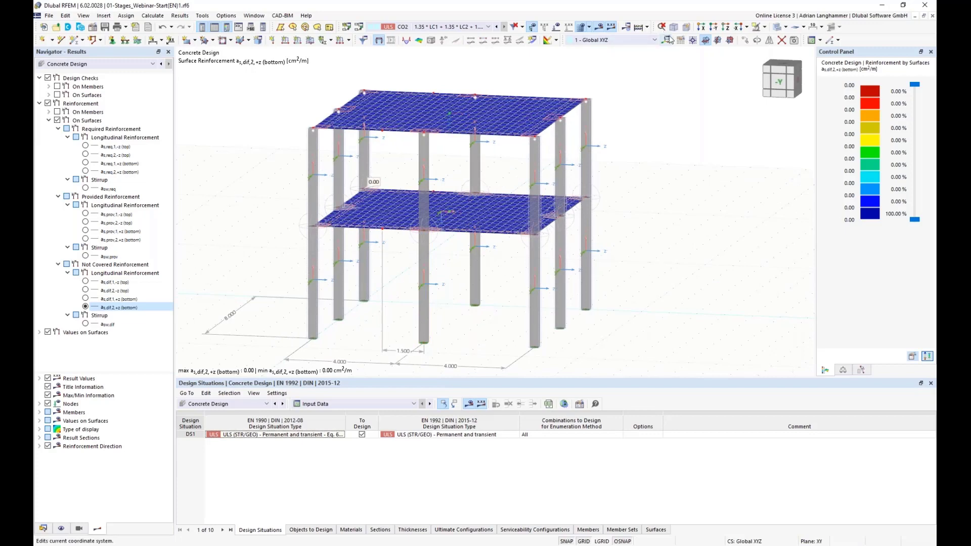
Step: Hide the design results and select the intermediate floor slab in the model
left_click(600, 28)
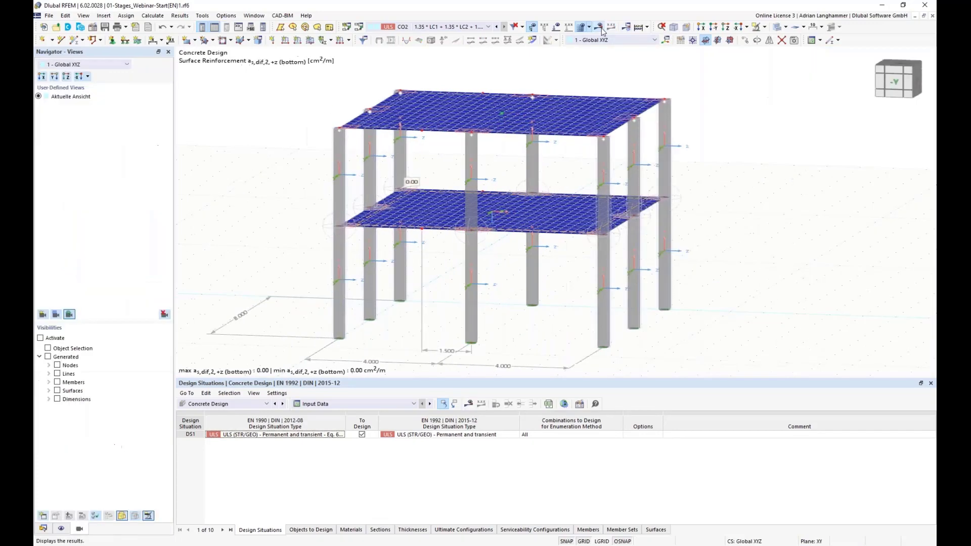
middle_click_drag(327, 150, 276, 161)
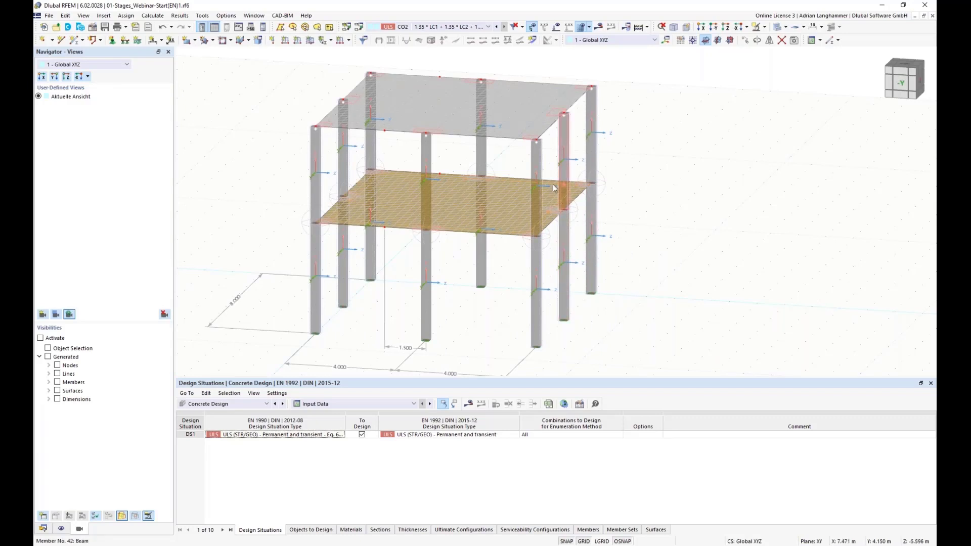
middle_click_drag(535, 139, 526, 157, "ctrl")
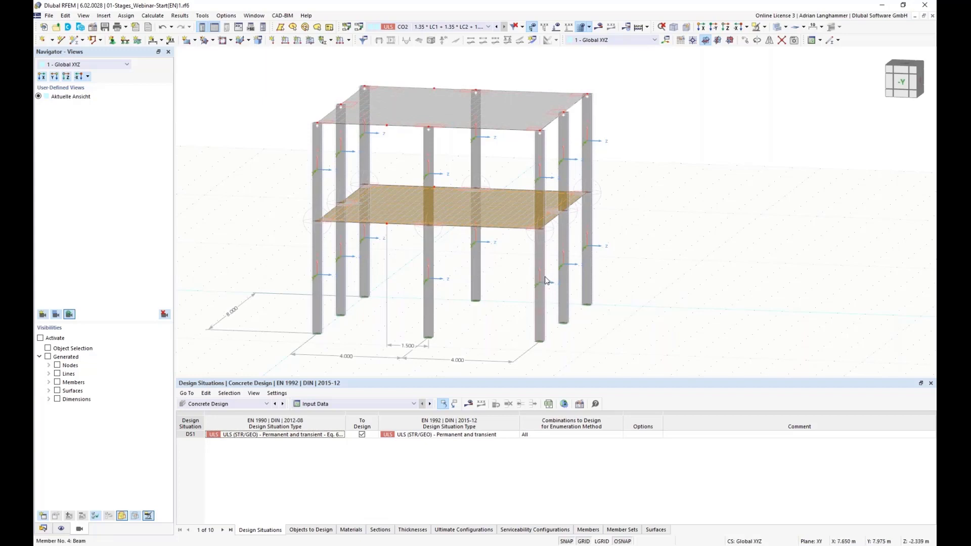
Step: Inspect the selected intermediate slab's surface information and the columns supporting it
scroll(663, 258, "up", 4)
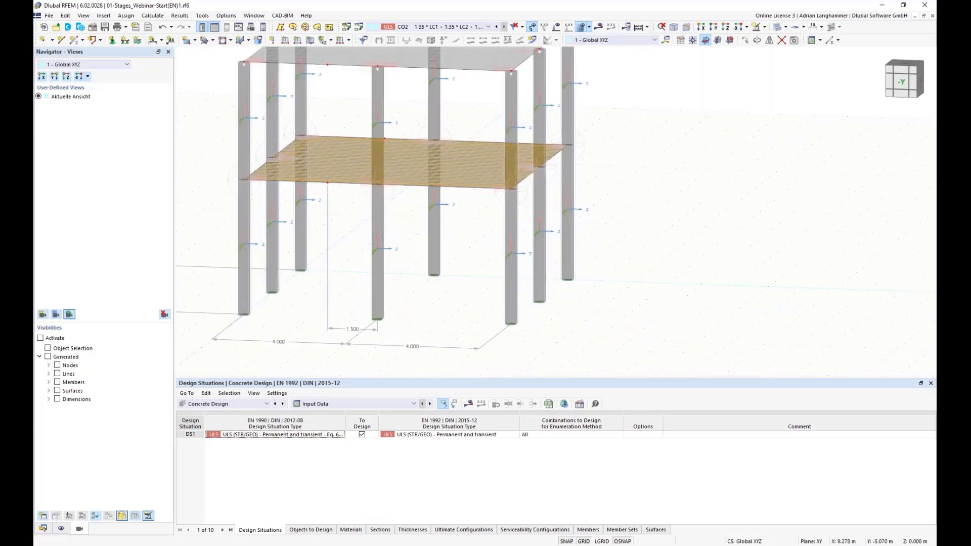
scroll(663, 248, "down", 2)
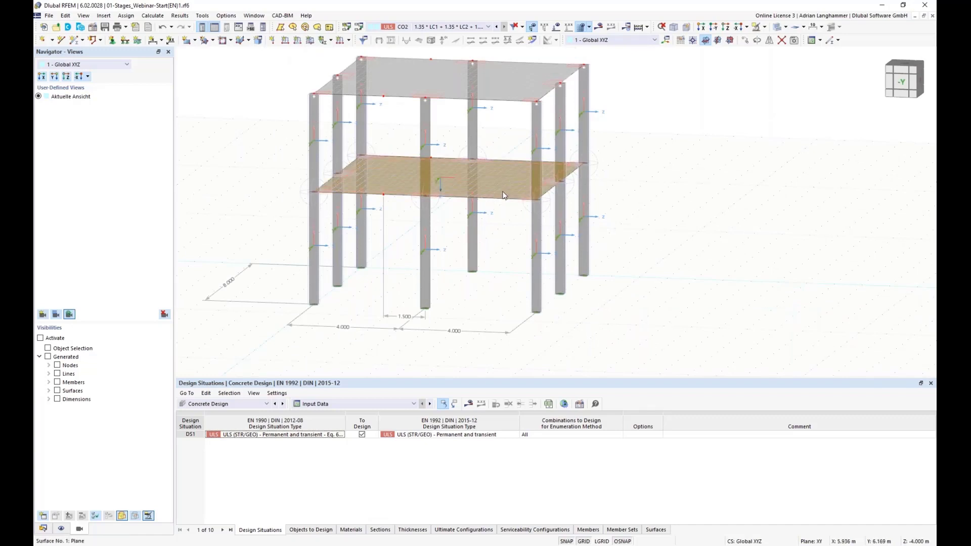
mouse_move(504, 197)
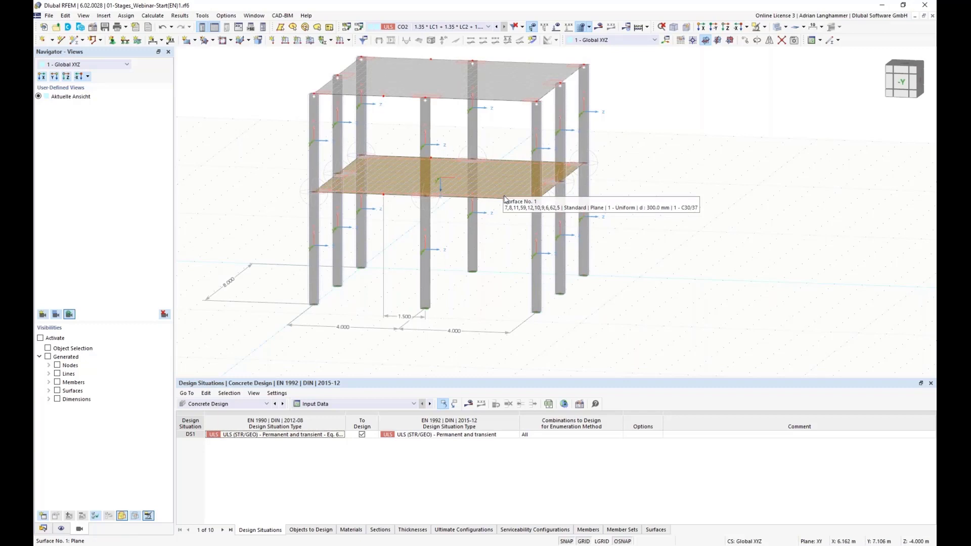
middle_click_drag(495, 232, 492, 213)
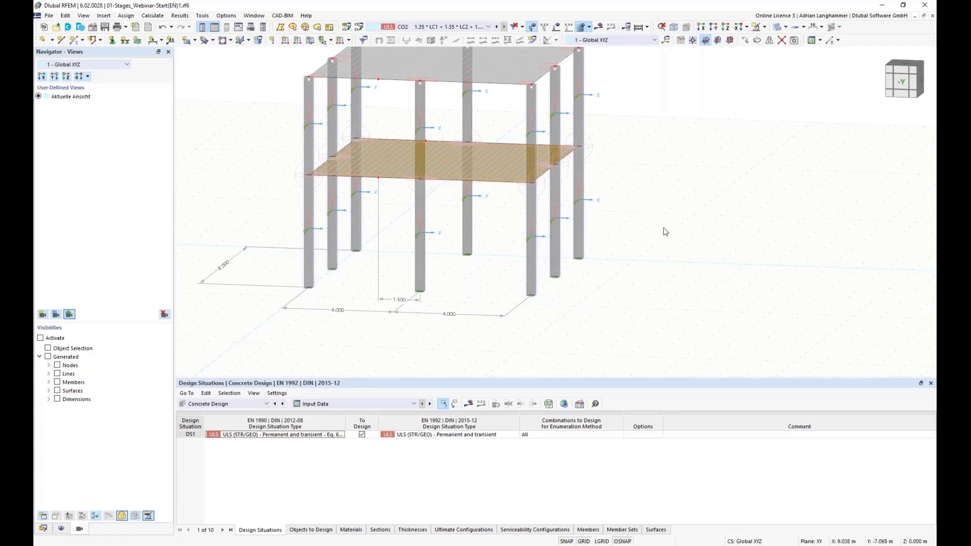
middle_click_drag(660, 220, 657, 245)
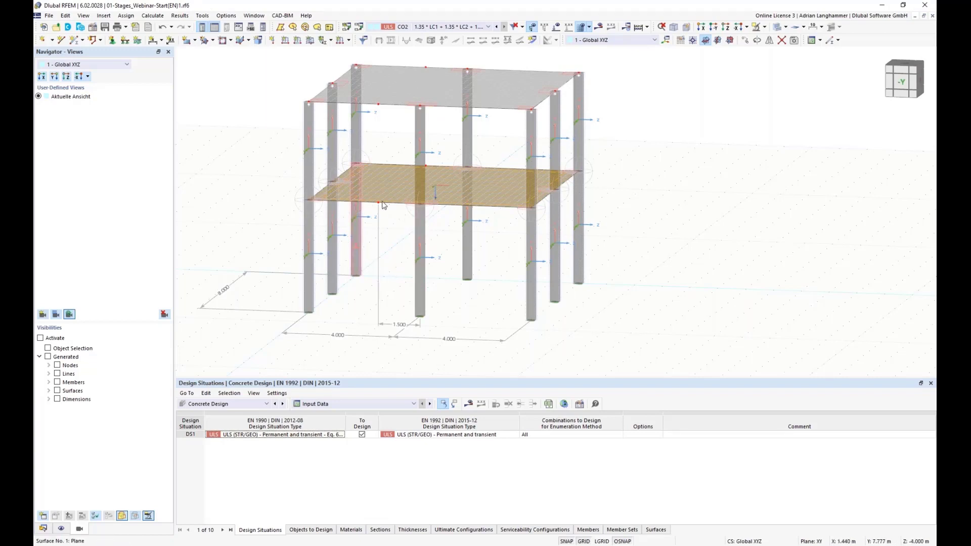
middle_click_drag(390, 247, 400, 240, "ctrl")
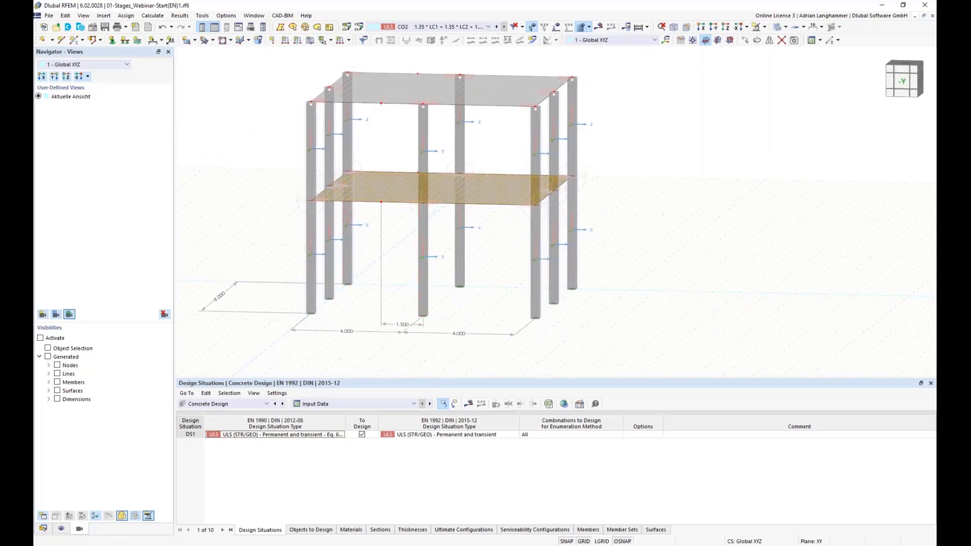
Step: Switch the navigator back to the model data tree
left_click(43, 529)
middle_click_drag(235, 231, 231, 229)
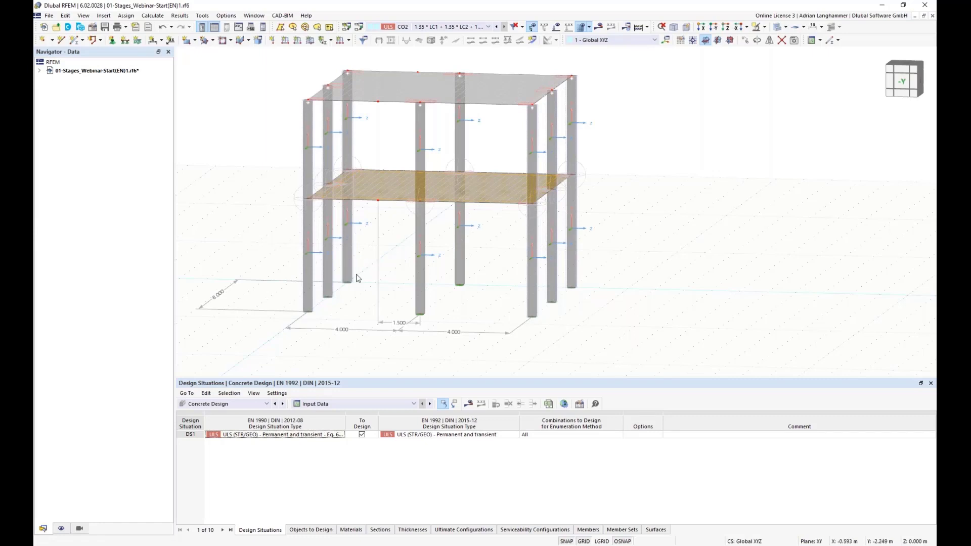
Step: Copy the nodal supports of the two middle outer columns 1.5 m in the negative X direction
left_click(421, 314)
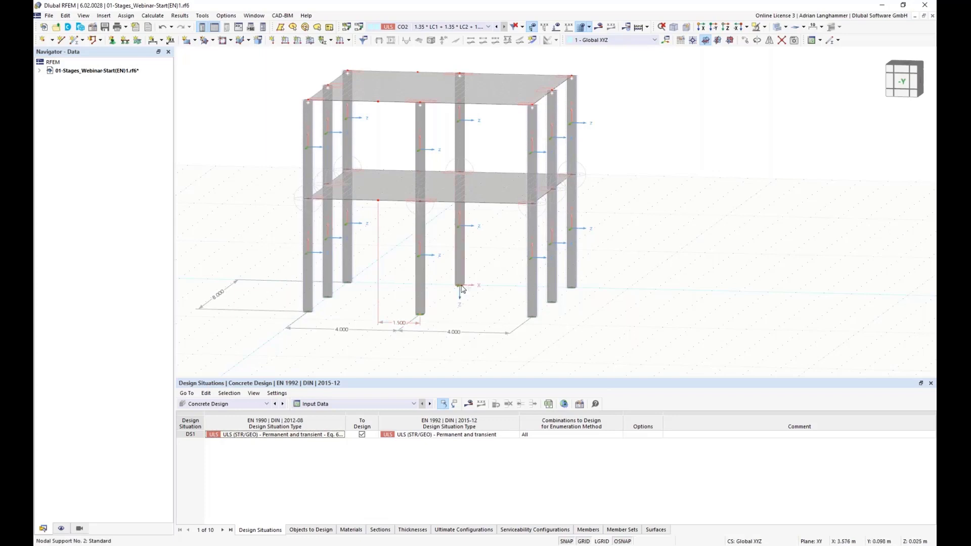
left_click(745, 40)
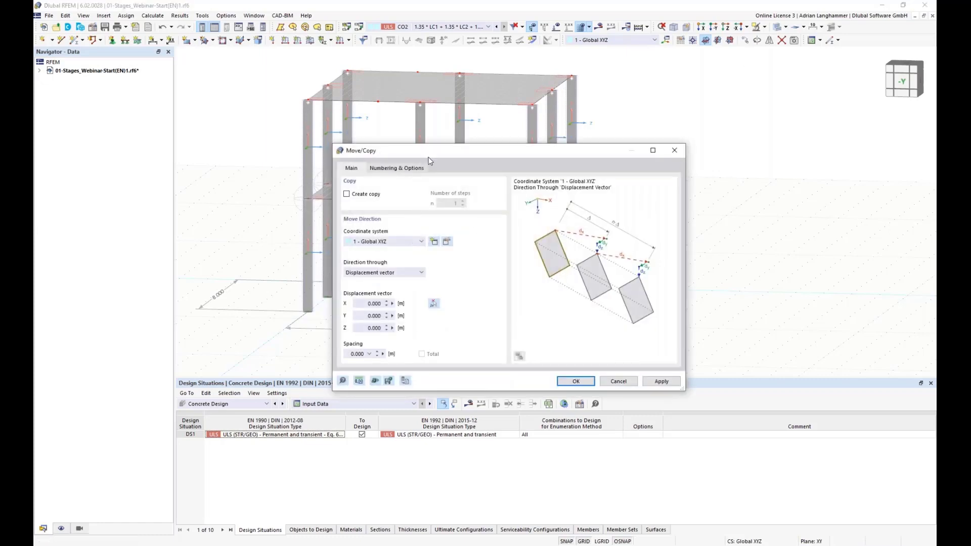
left_click_drag(433, 138, 683, 112)
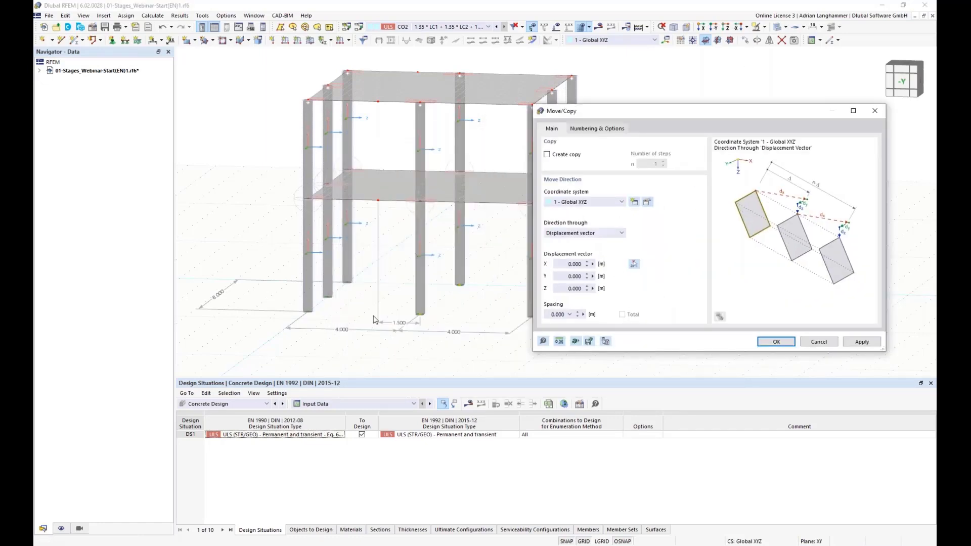
left_click(548, 156)
left_click(568, 264)
key("BackSpace")
left_click(766, 341)
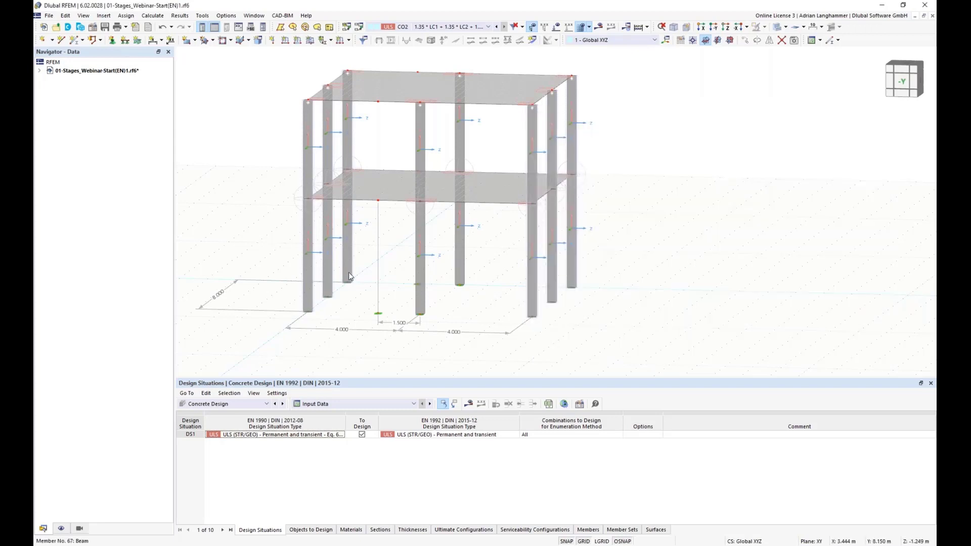
Step: Set up a new single beam-type member with section HEA 200 in steel S355J0H
left_click(74, 42)
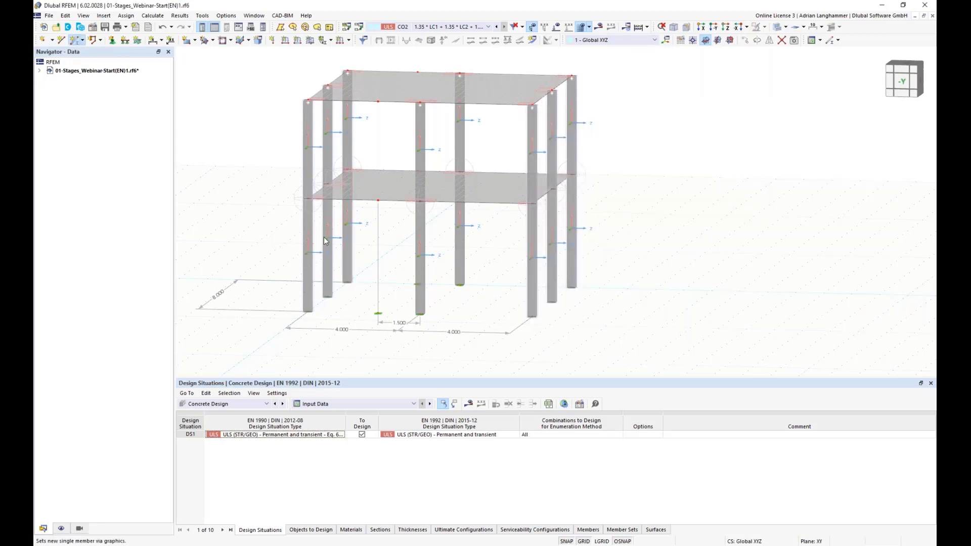
double_click(324, 237)
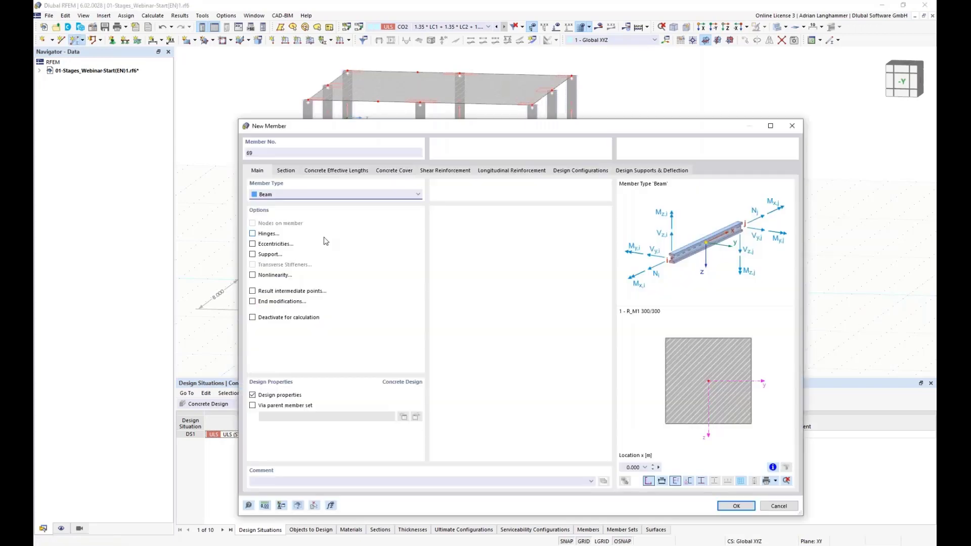
left_click(287, 171)
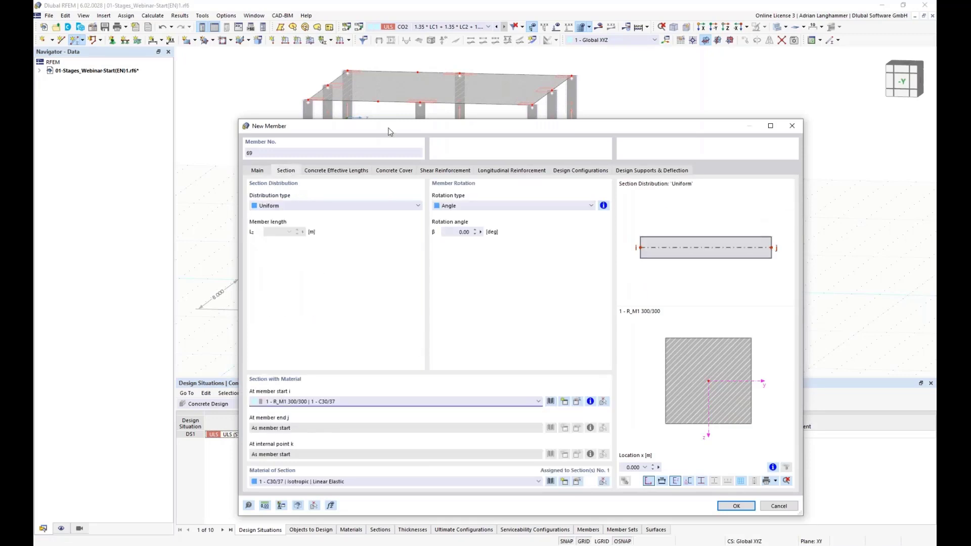
left_click_drag(390, 129, 356, 69)
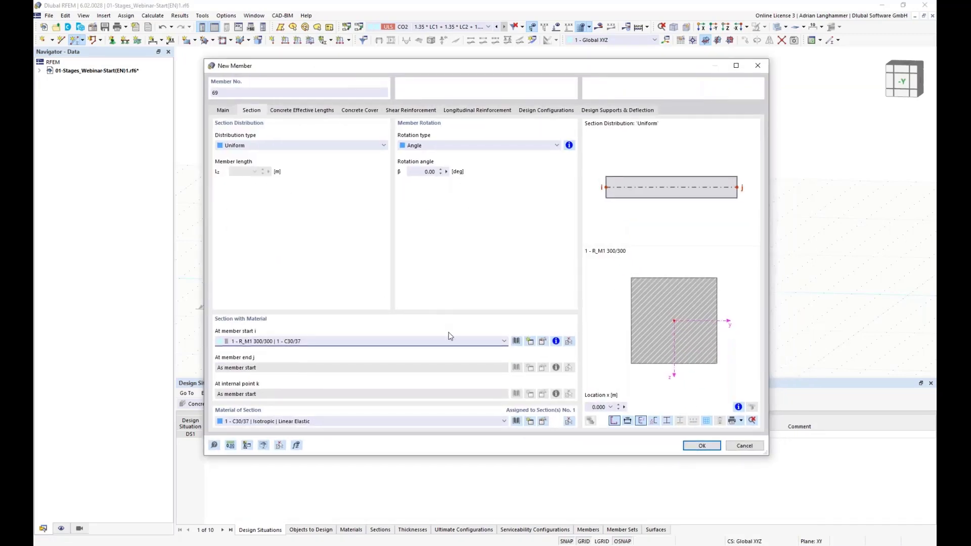
left_click(446, 336)
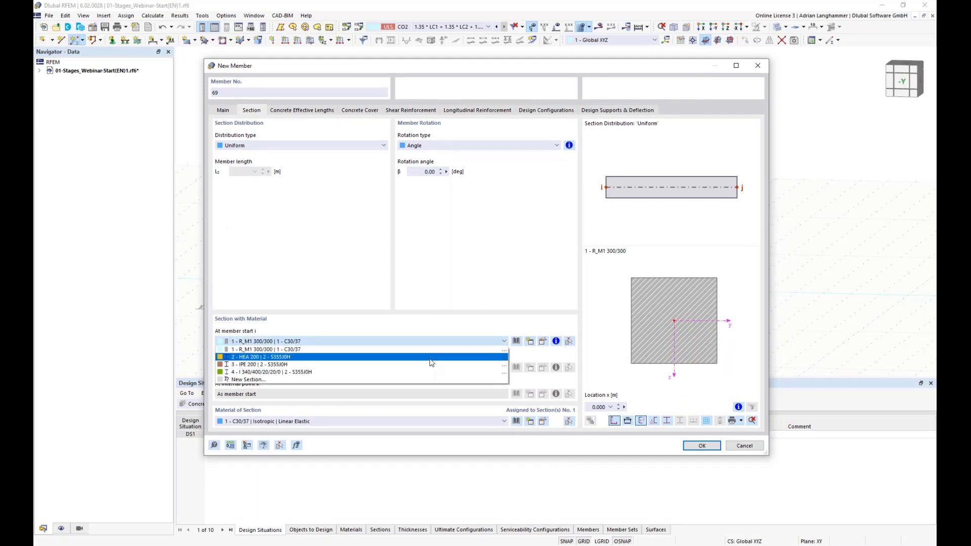
left_click(429, 357)
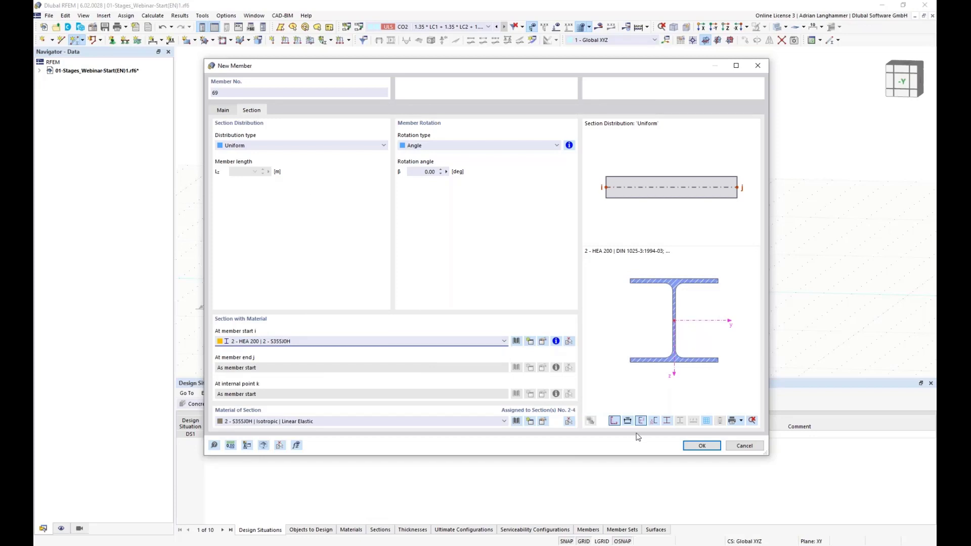
left_click(704, 447)
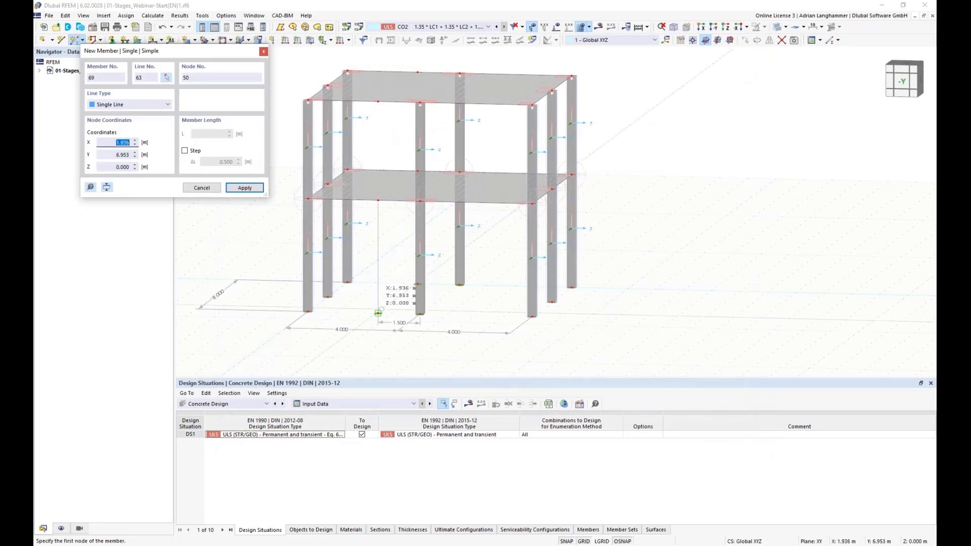
Step: Draw two 4 m steel columns from the copied supports up to the nodes on the intermediate slab's long edges
left_click(378, 314)
left_click(378, 201)
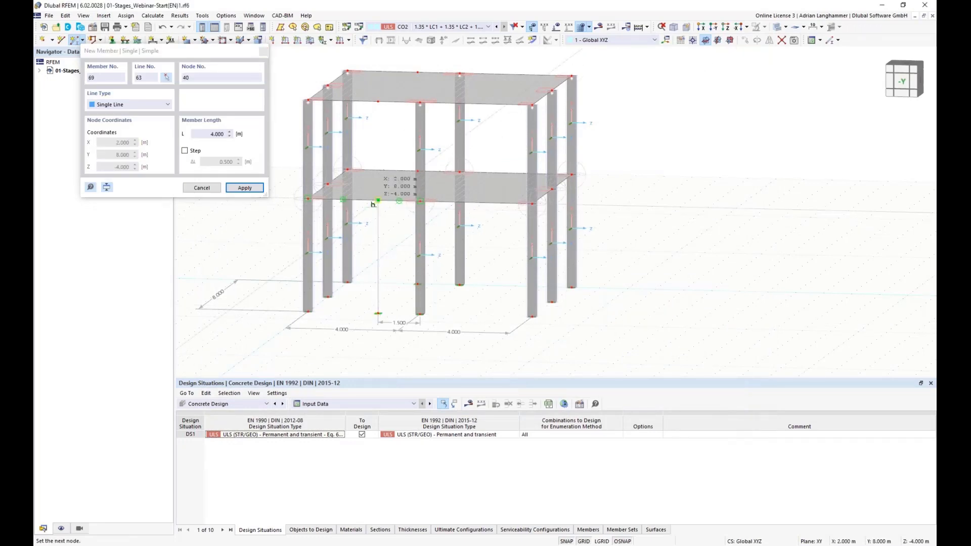
left_click(524, 317)
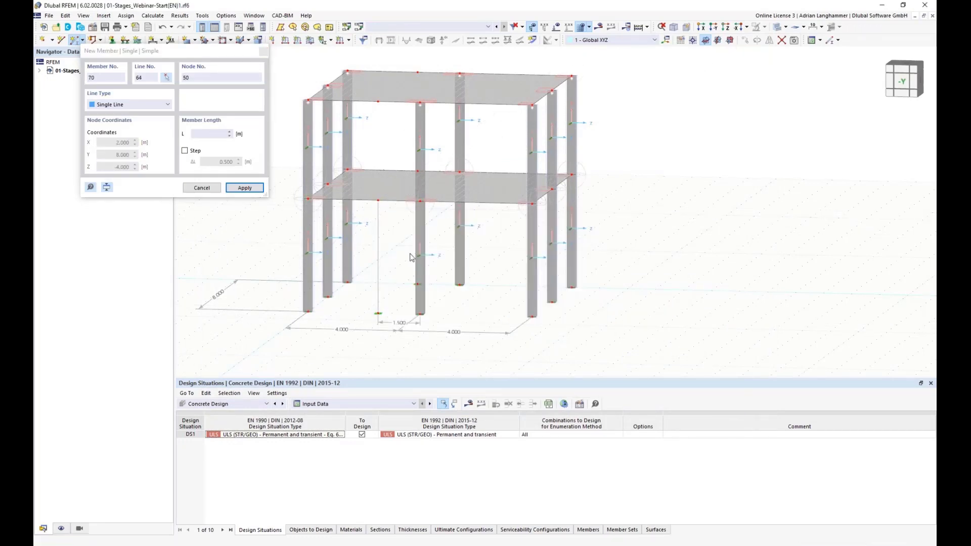
middle_click_drag(393, 269, 402, 271, "ctrl")
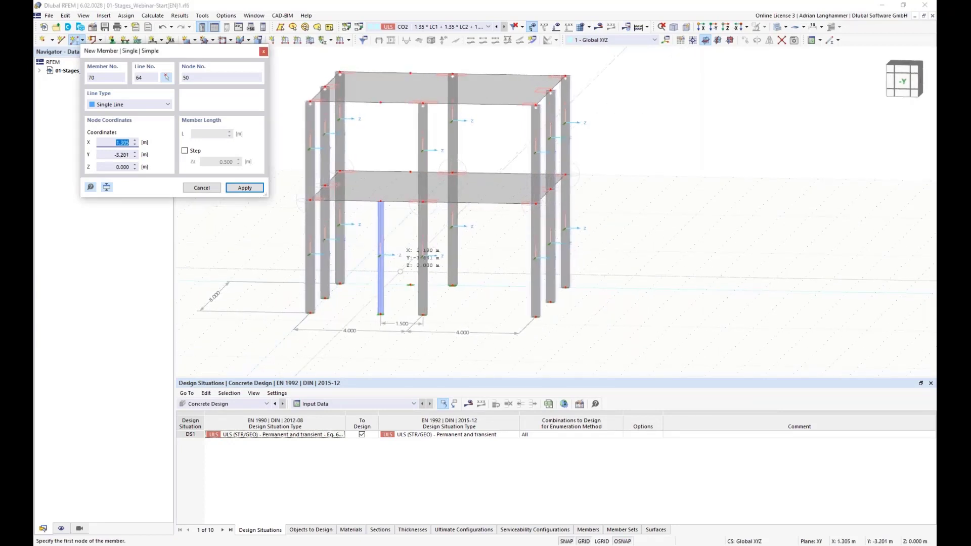
left_click(410, 284)
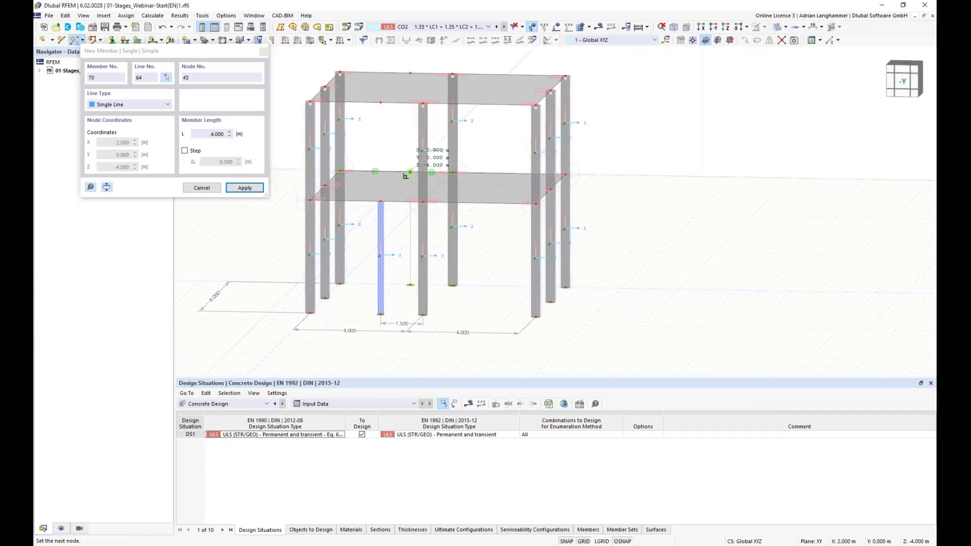
left_click(410, 171)
key("Escape")
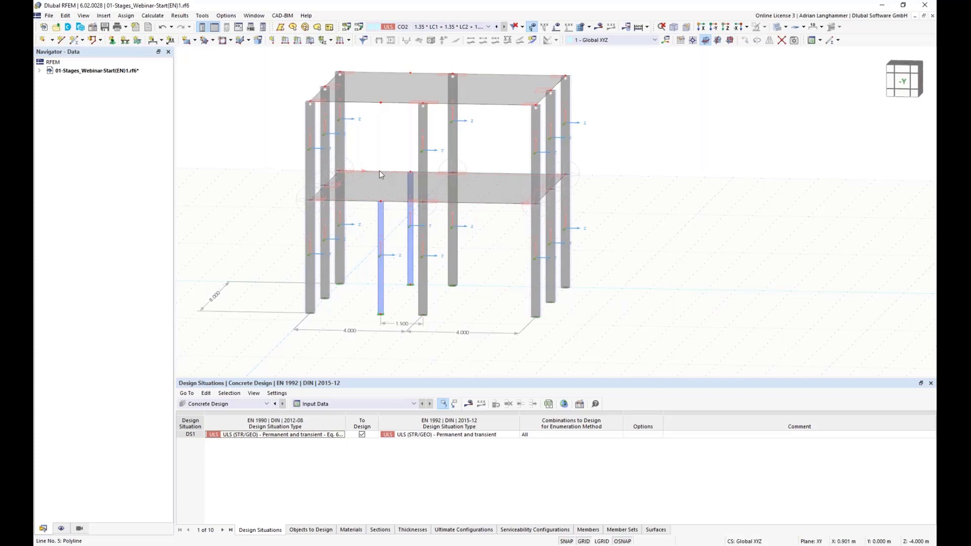
Step: Assign members with an S355J0H steel section to the edge lines along both long sides of the intermediate slab
middle_click_drag(420, 195, 439, 154, "ctrl")
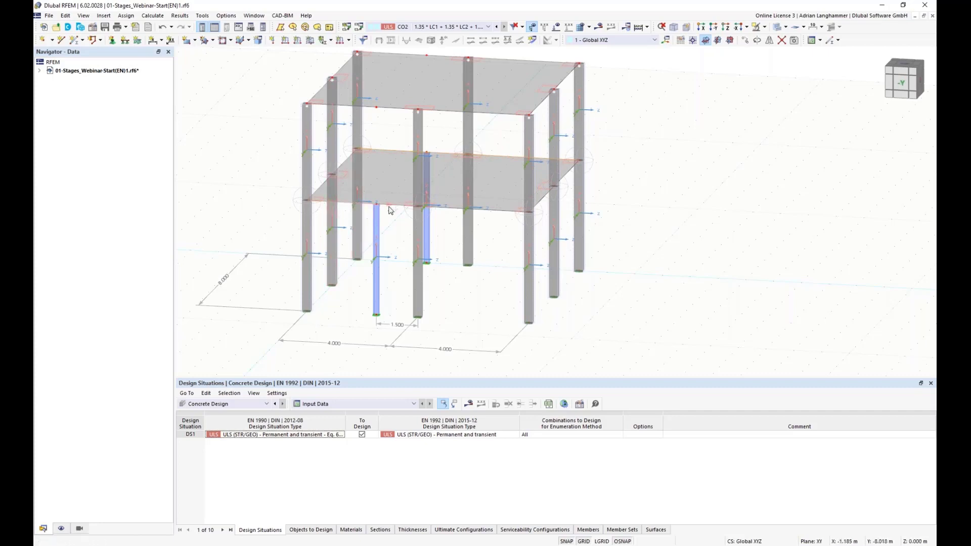
right_click(452, 212)
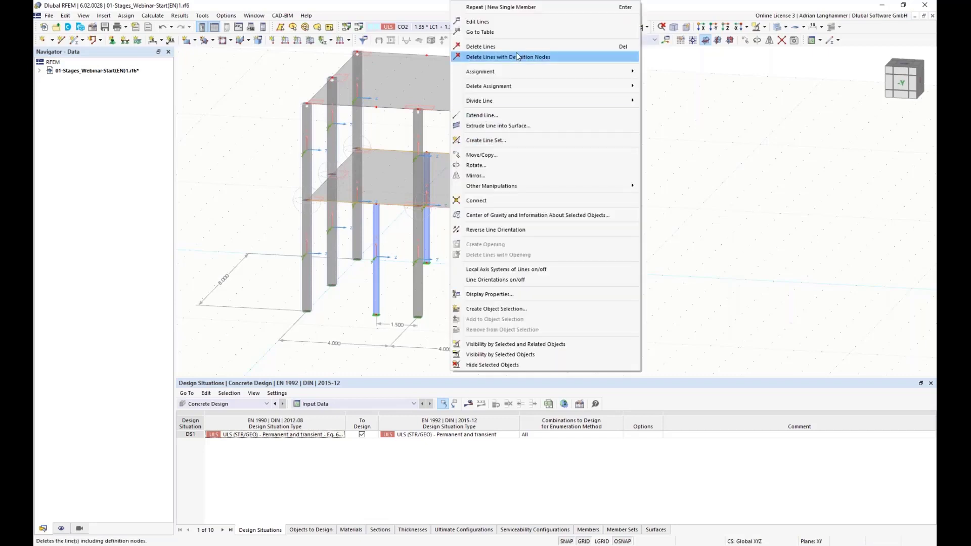
left_click(478, 22)
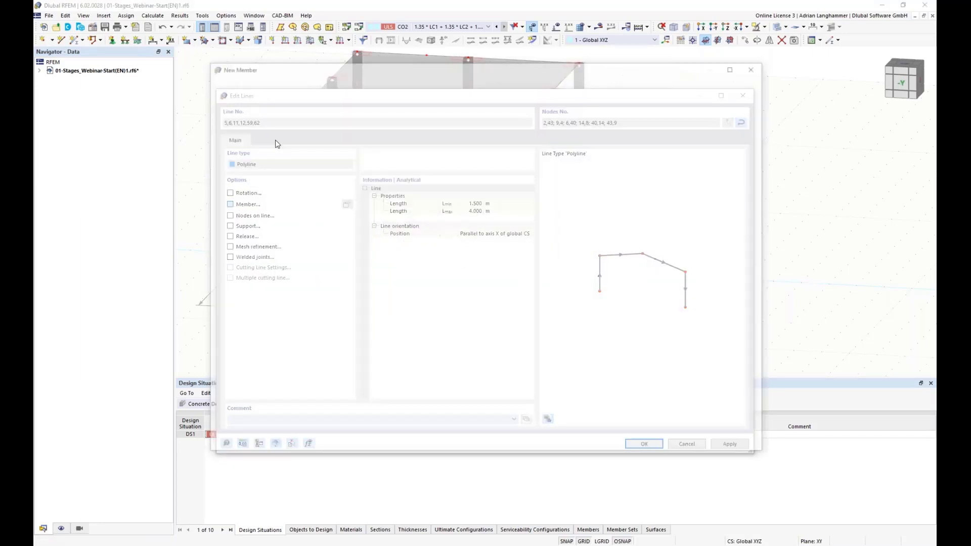
left_click(253, 110)
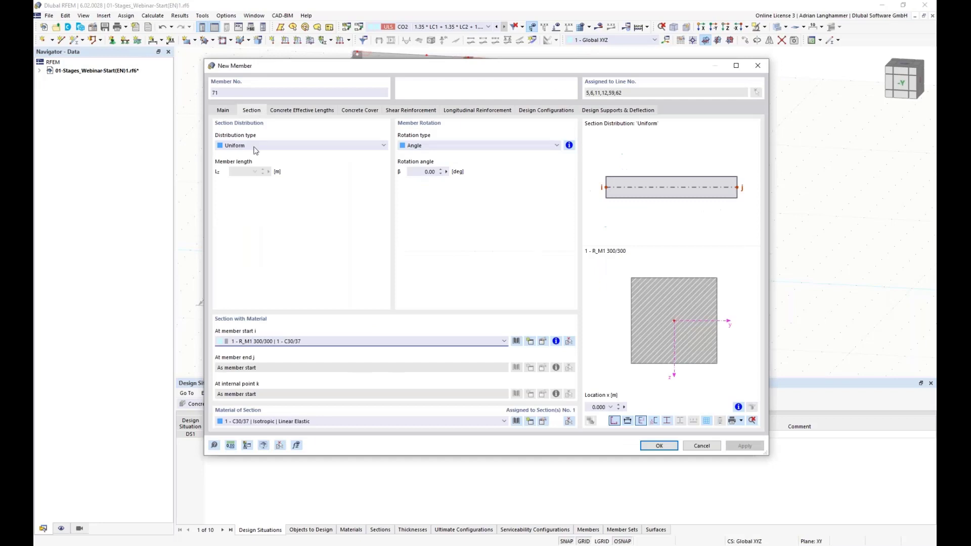
left_click(368, 342)
left_click(362, 357)
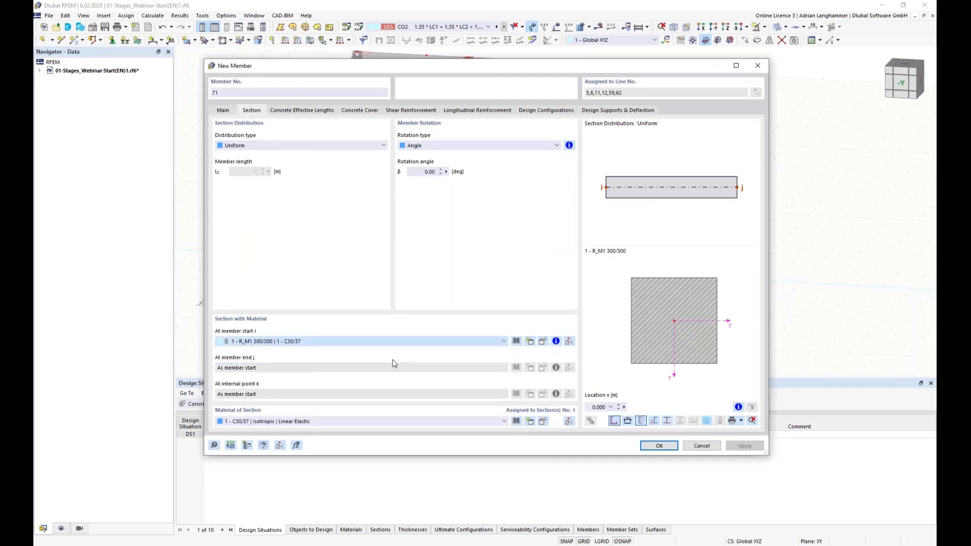
left_click(659, 446)
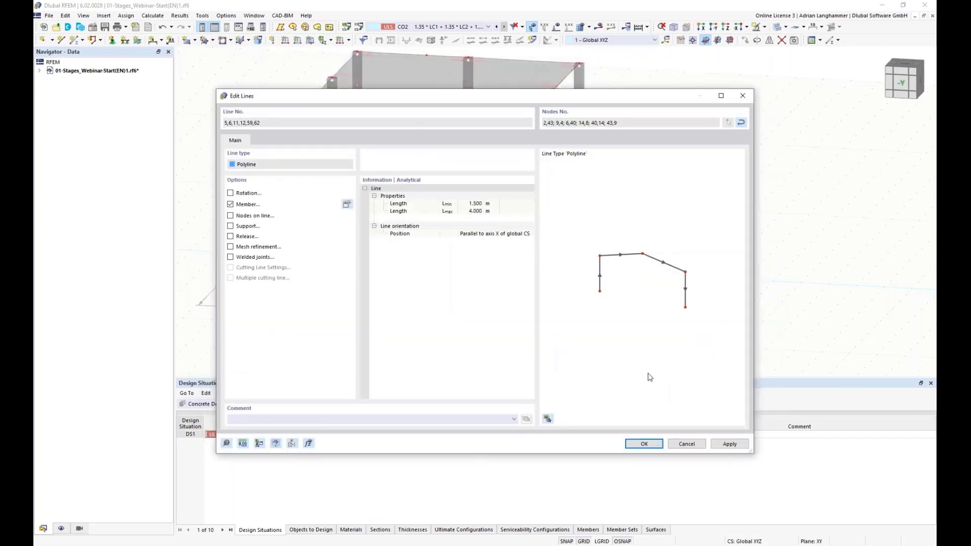
key("Return")
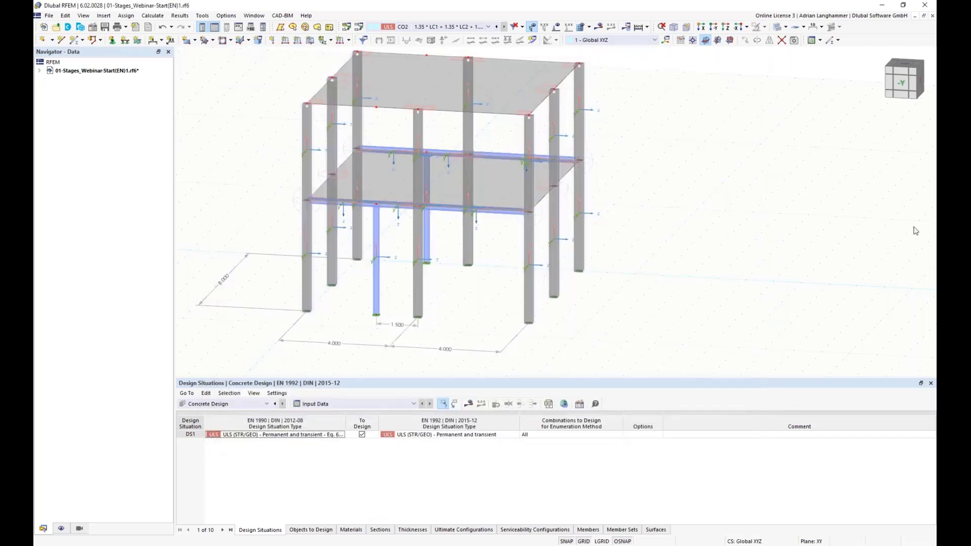
Step: Change the nodal support at the base of both new steel columns to support type 1
middle_click_drag(694, 240, 707, 223, "ctrl")
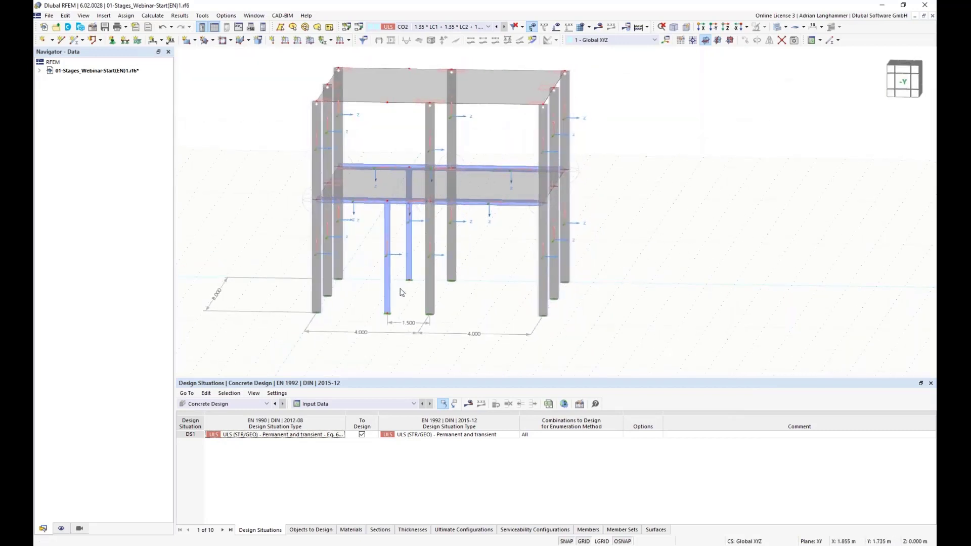
scroll(407, 293, "up", 4)
middle_click_drag(394, 333, 412, 300)
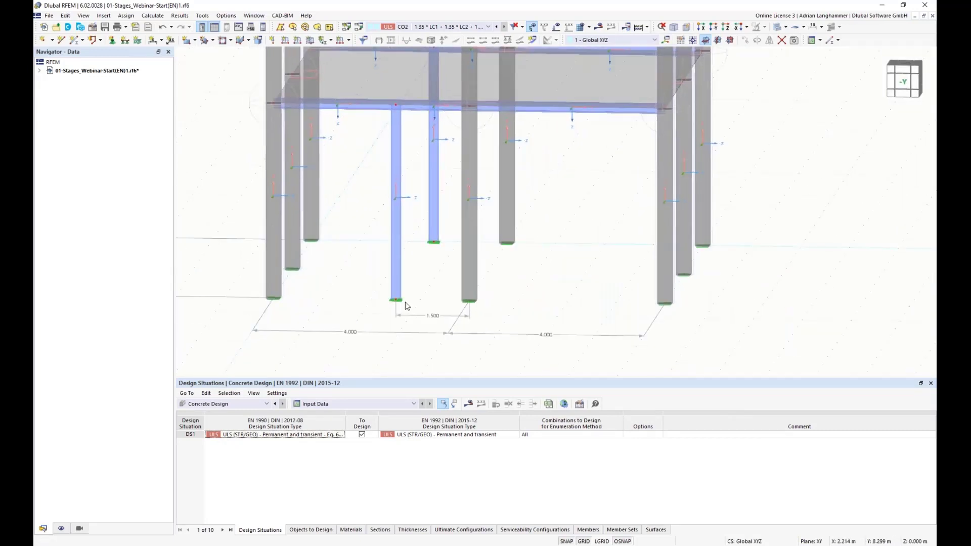
left_click(396, 300)
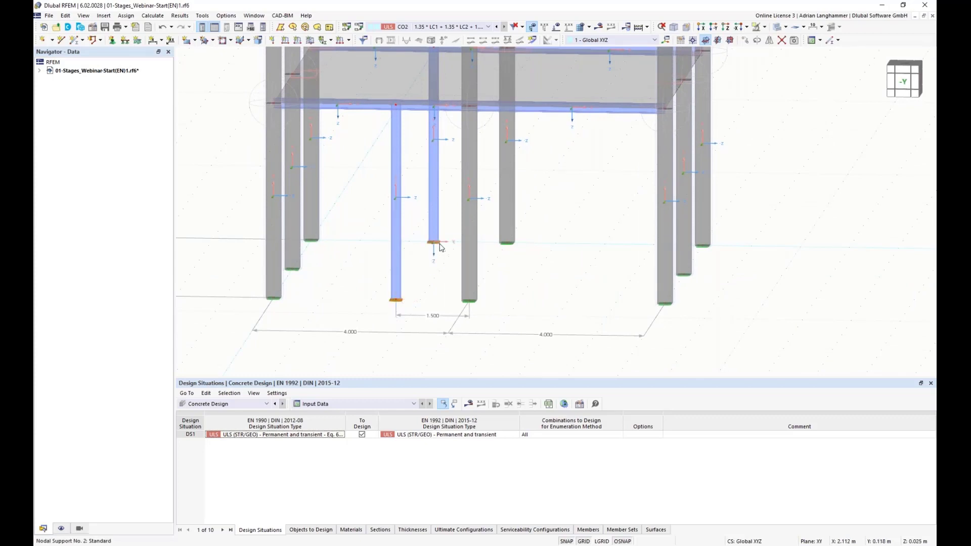
right_click(436, 242)
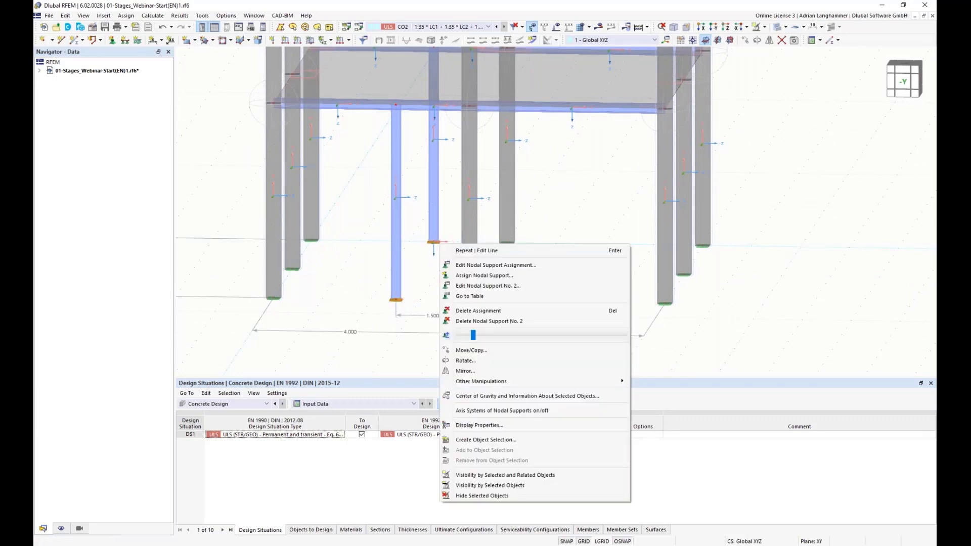
left_click(512, 266)
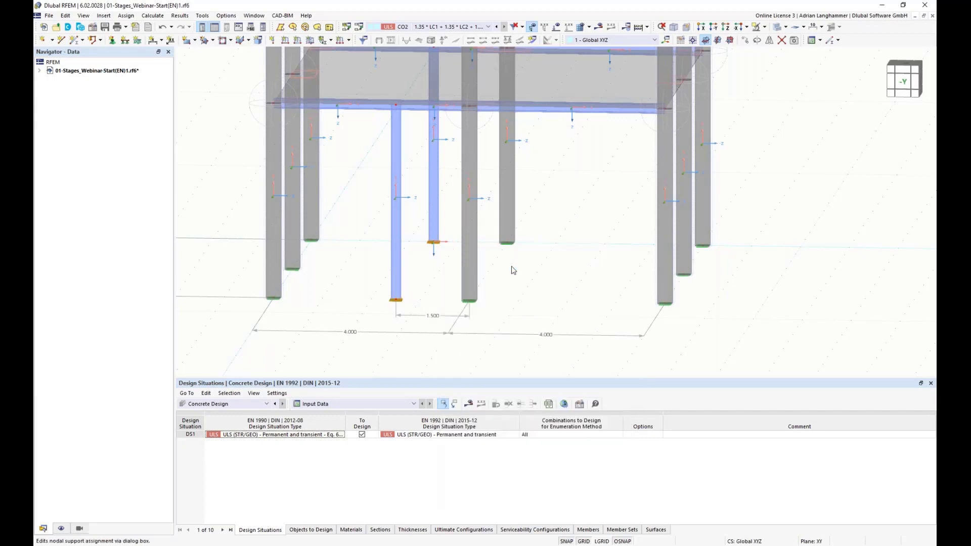
left_click(475, 179)
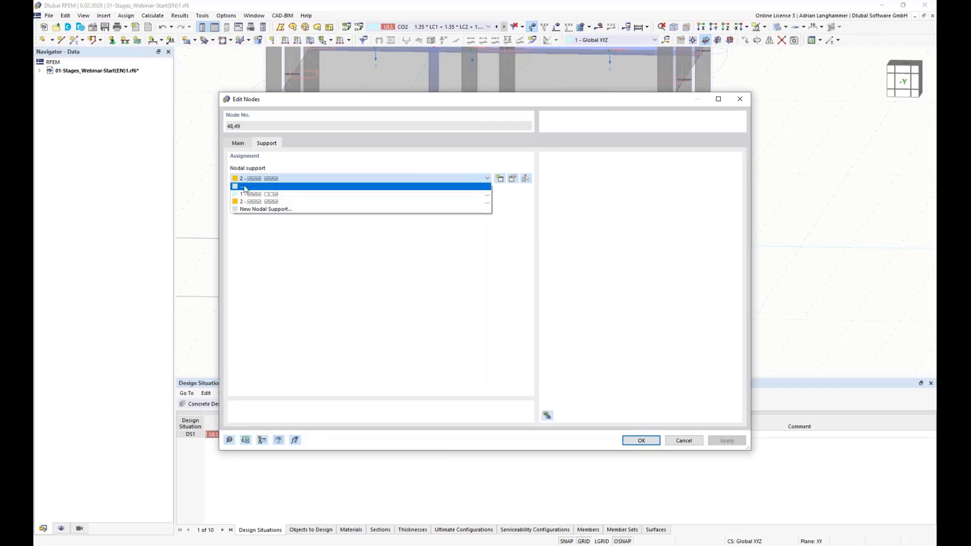
left_click(278, 194)
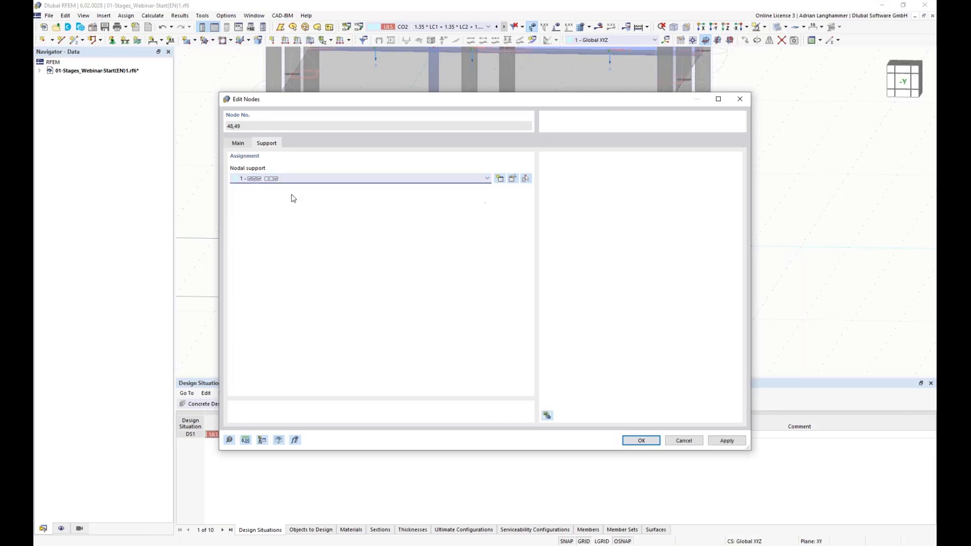
left_click(633, 440)
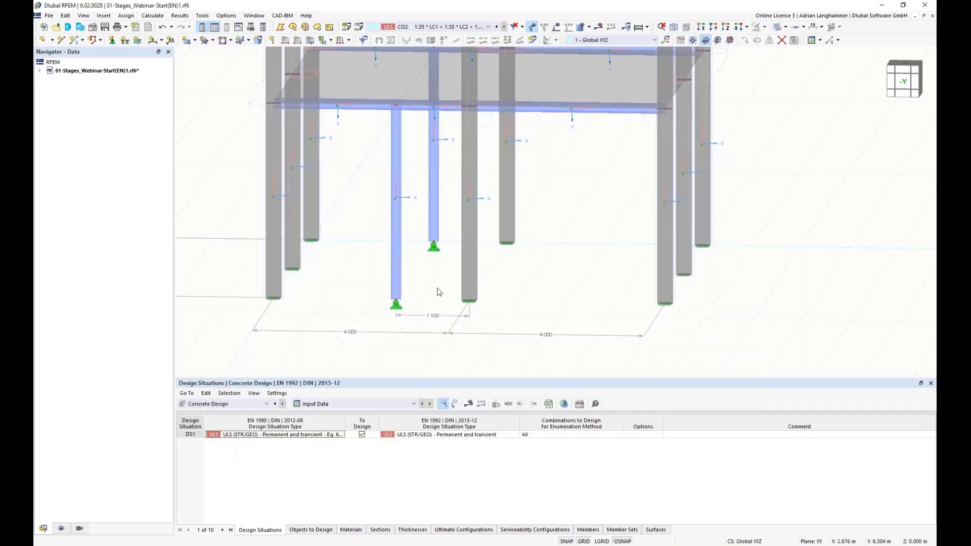
Step: Activate hinges for the two steel columns under the intermediate slab and assign member hinge 1 (Local xyz) at member end j
middle_click_drag(437, 288, 426, 197, "ctrl")
scroll(428, 278, "up", 2)
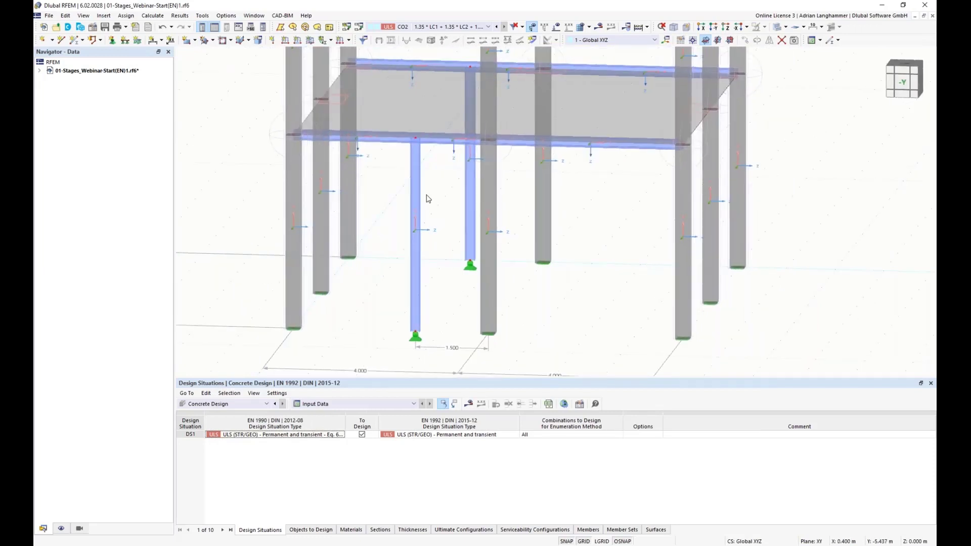
right_click(470, 179)
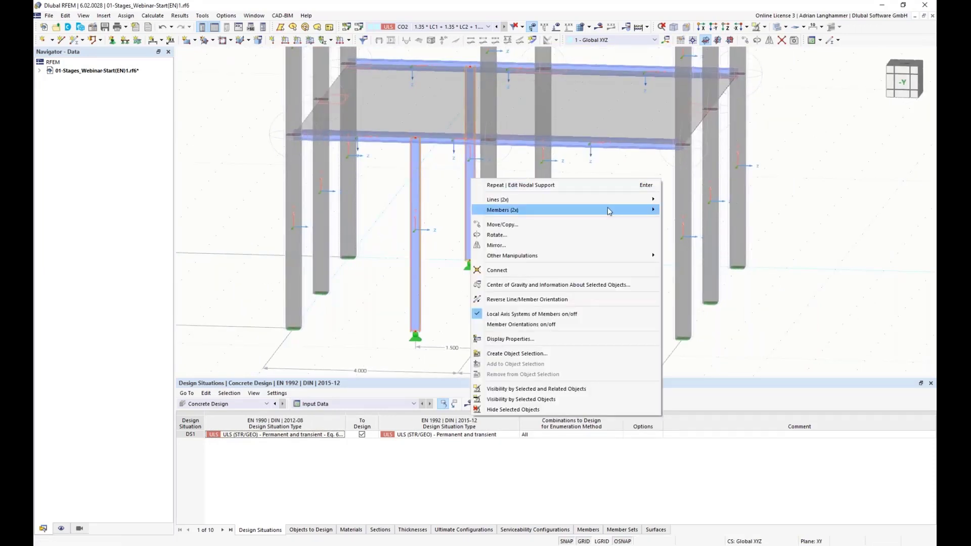
mouse_move(608, 208)
left_click(720, 206)
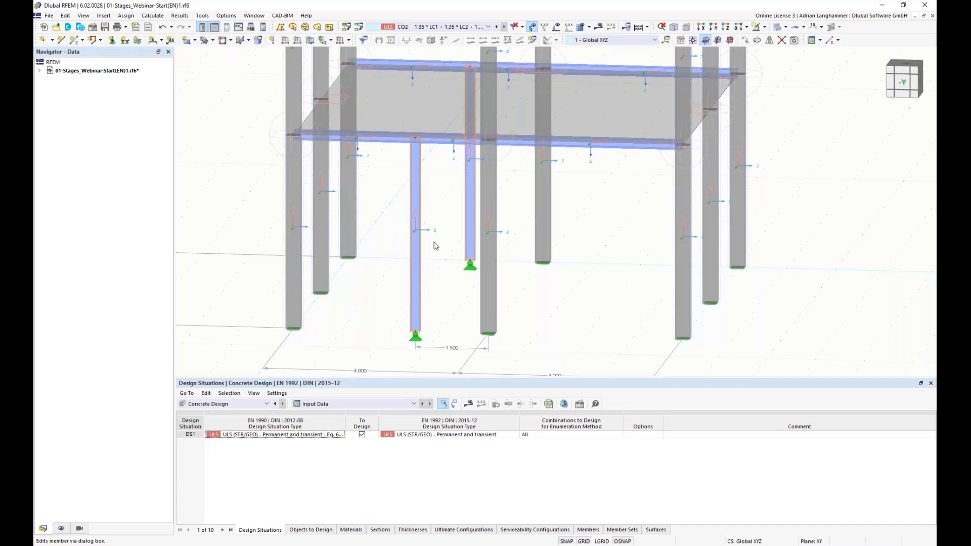
left_click(220, 174)
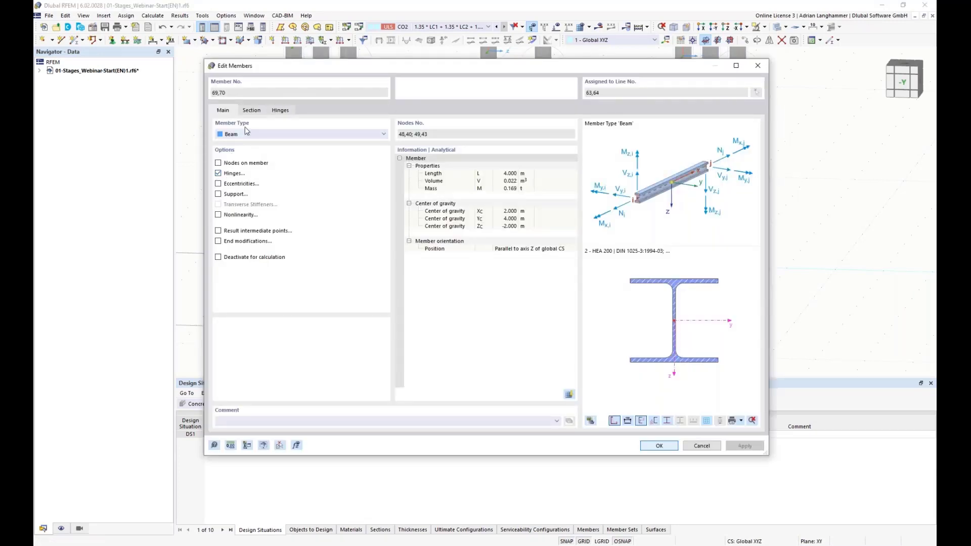
left_click(281, 111)
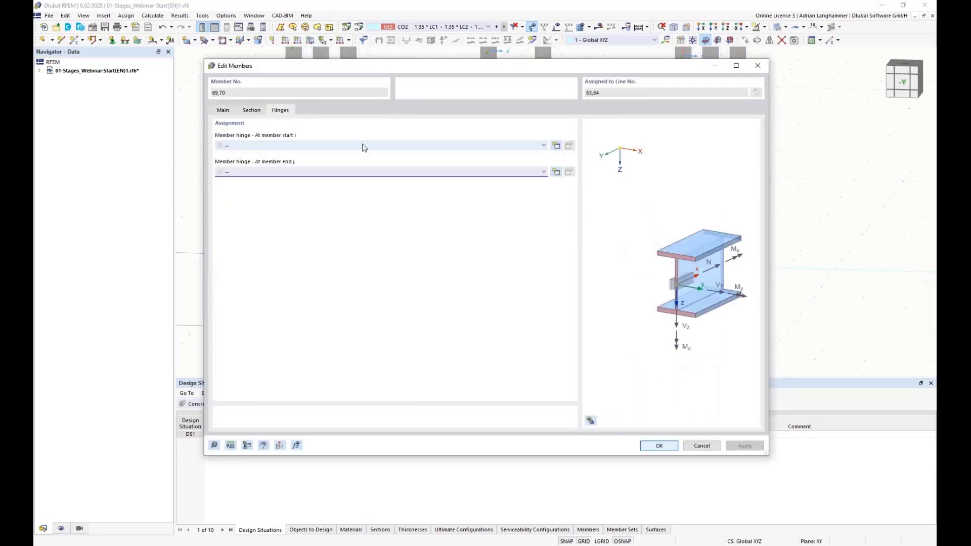
left_click(365, 172)
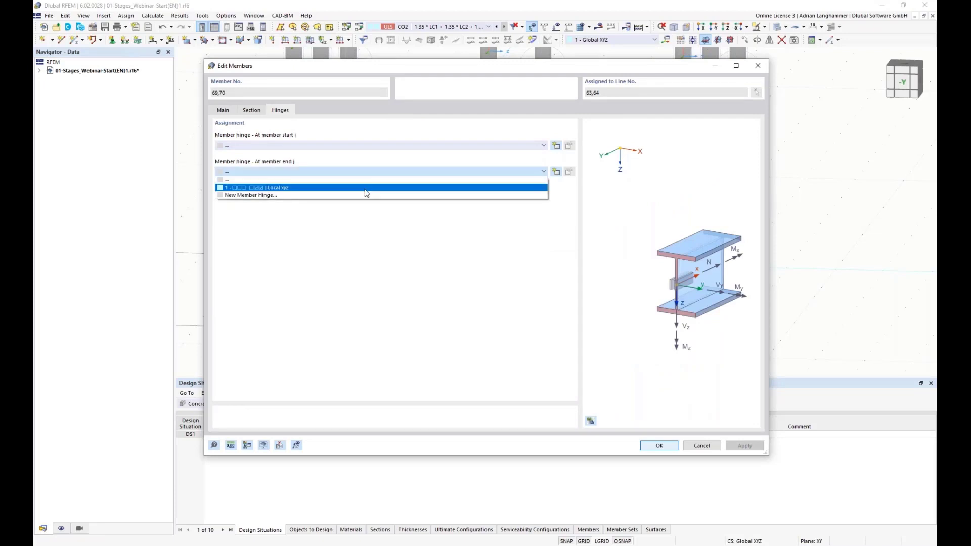
left_click(261, 189)
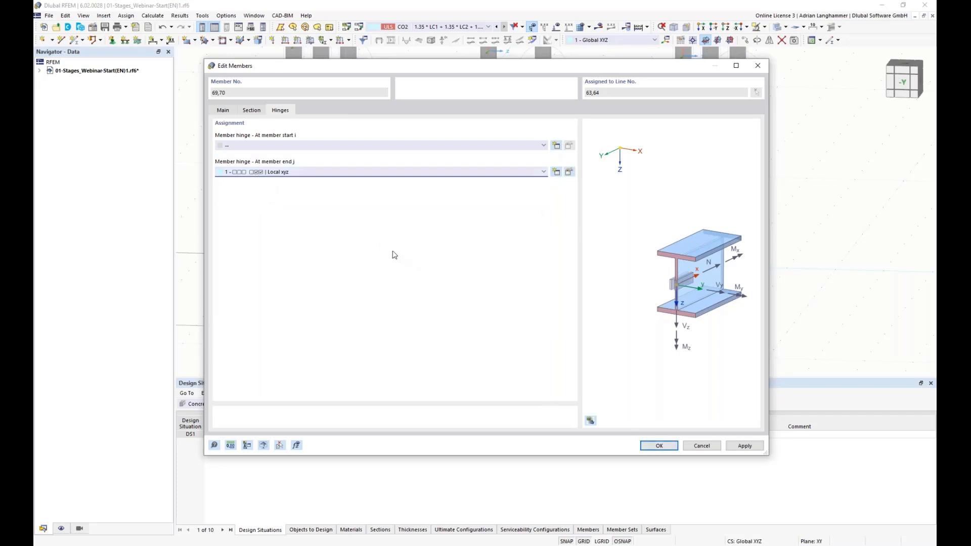
left_click(659, 446)
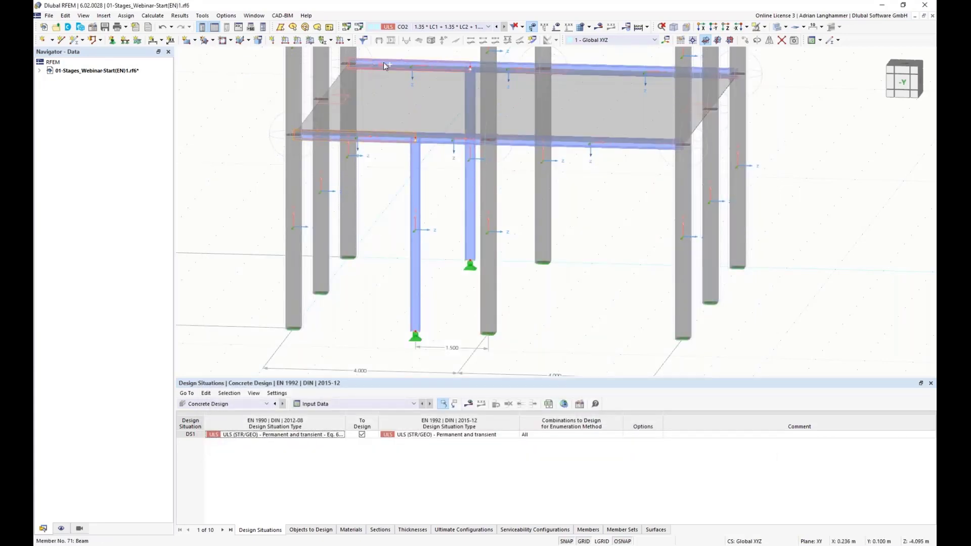
Step: Activate hinges for the two 2.5 m edge beams between the corner columns and the steel columns, assigning member hinge 1 at member start i
right_click(383, 62)
mouse_move(529, 94)
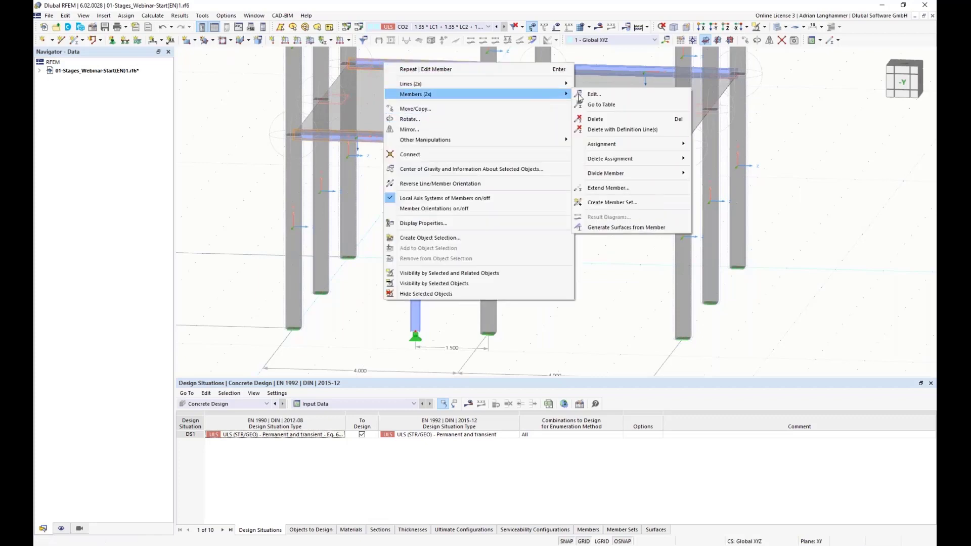
left_click(565, 111)
left_click(218, 173)
left_click(251, 110)
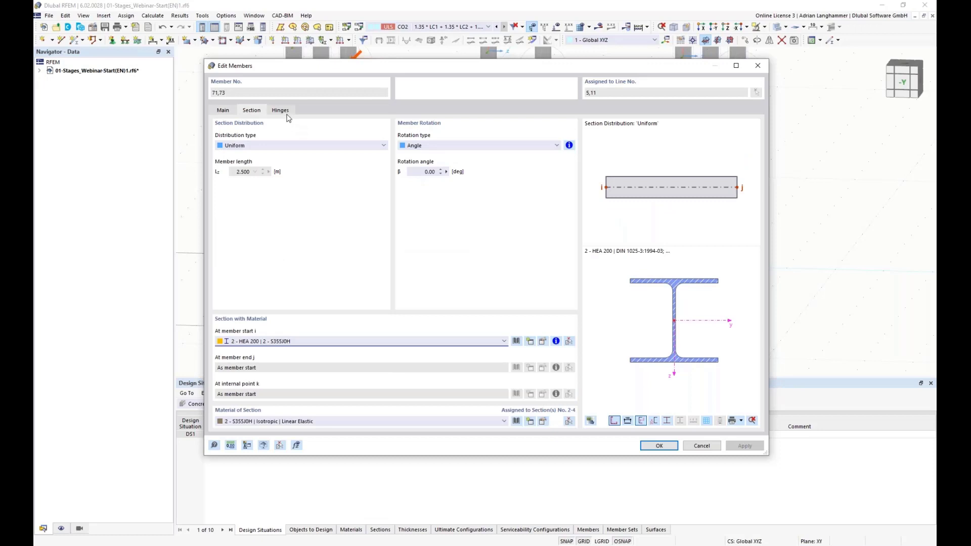
left_click(286, 116)
left_click(340, 147)
left_click(340, 168)
left_click(657, 446)
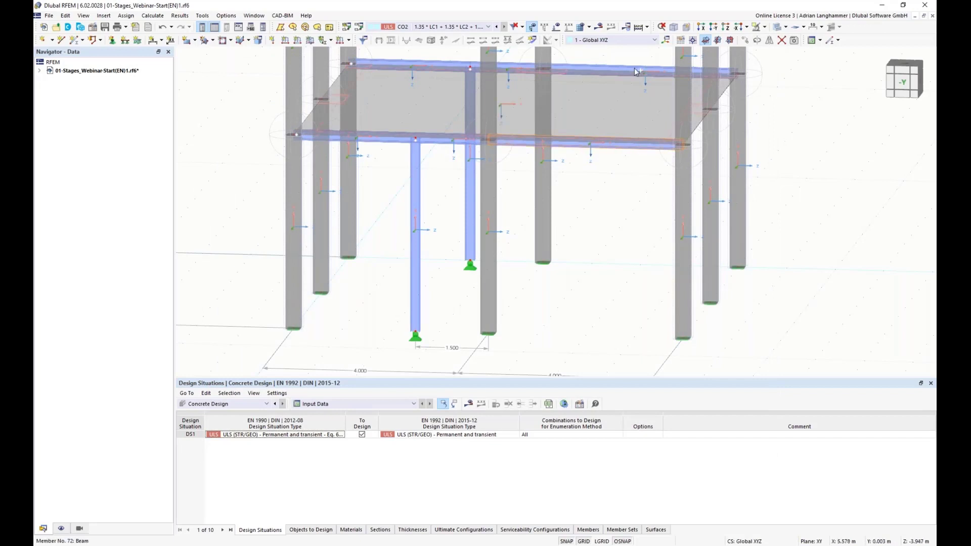
Step: Activate hinges for the two 4 m edge beams along the slab's long sides and assign member hinge 1 at member end j
right_click(632, 68)
mouse_move(664, 101)
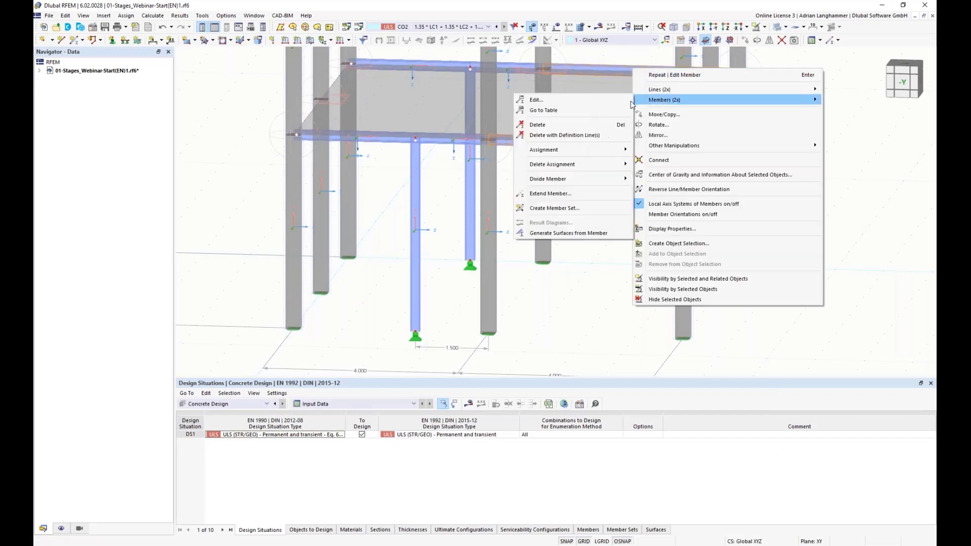
left_click(608, 101)
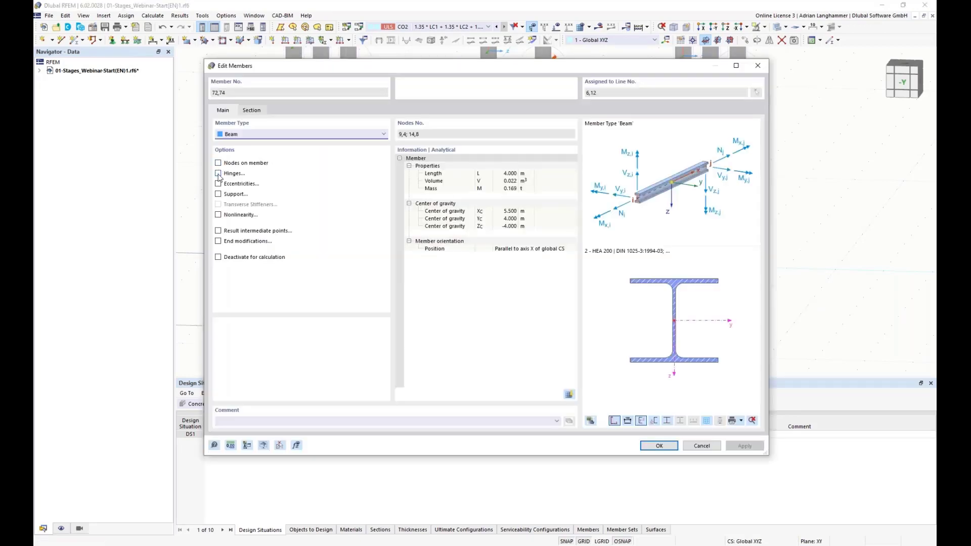
left_click(279, 110)
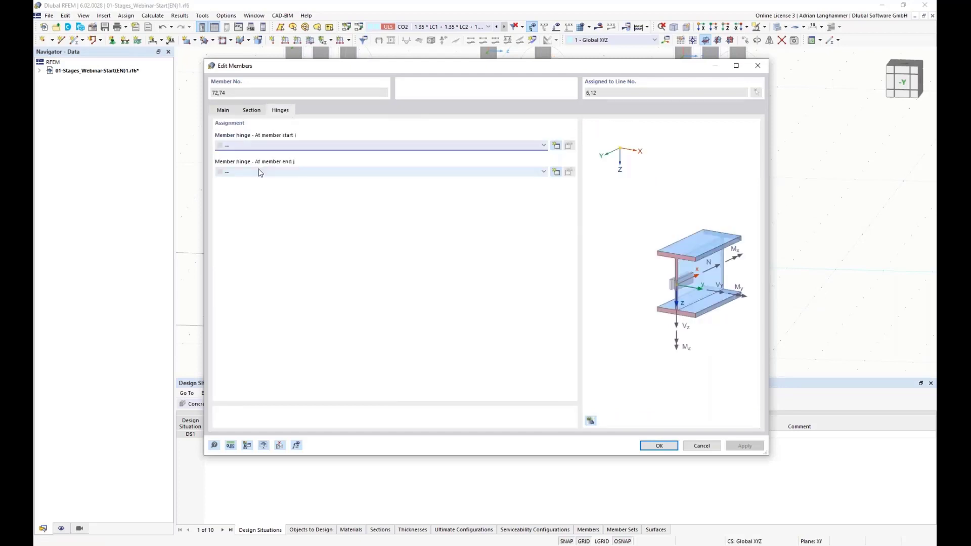
left_click(259, 172)
left_click(273, 186)
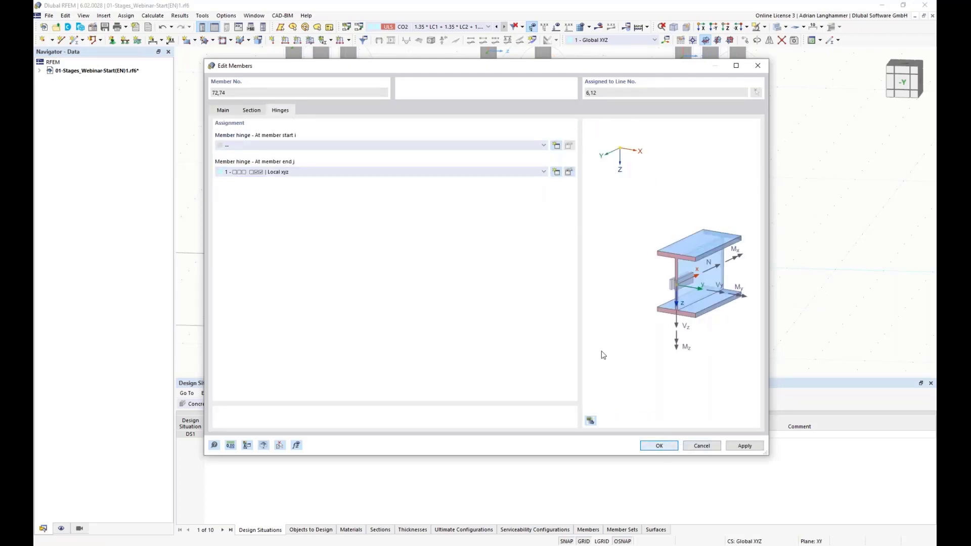
key("Return")
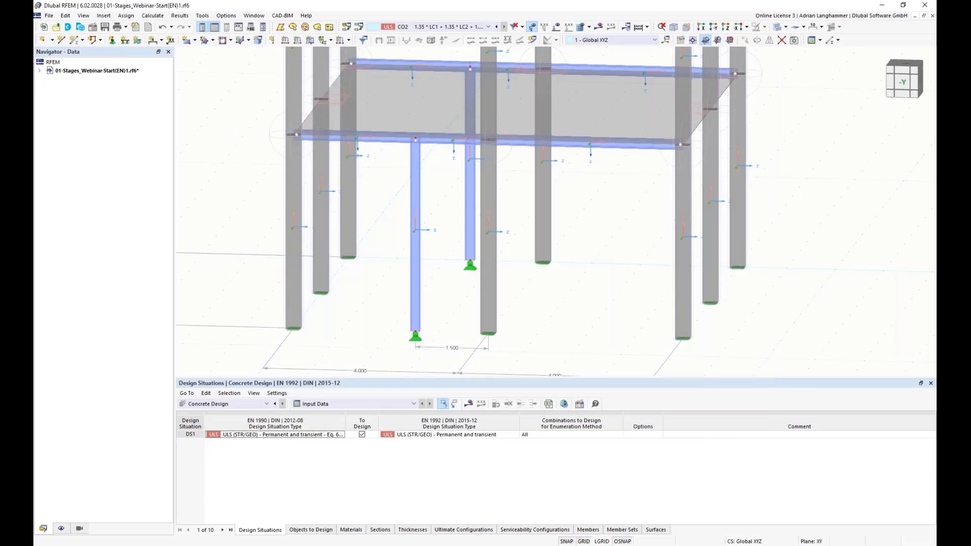
Step: Enable eccentricities for all six edge beams of the intermediate slab and create a new eccentricity for member start i
middle_click_drag(488, 198, 464, 215)
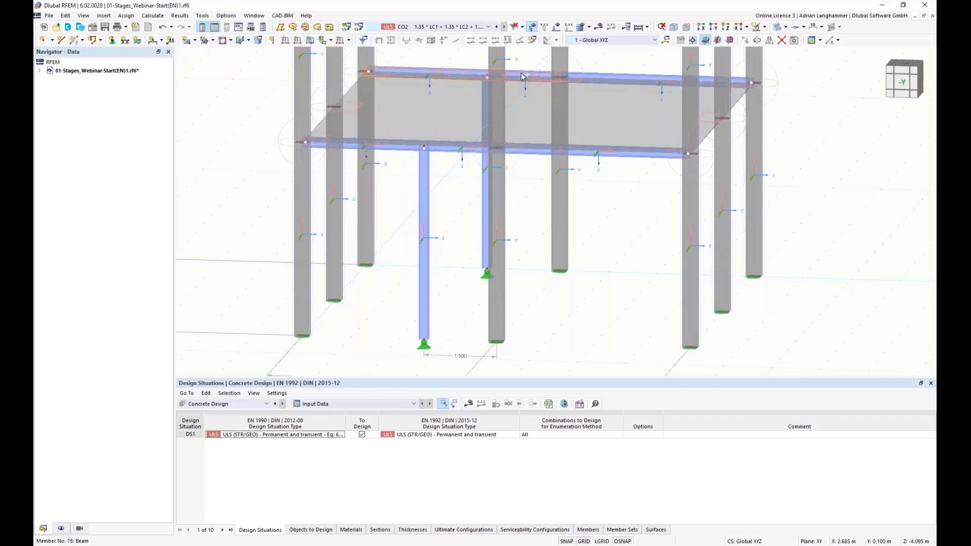
left_click(608, 77)
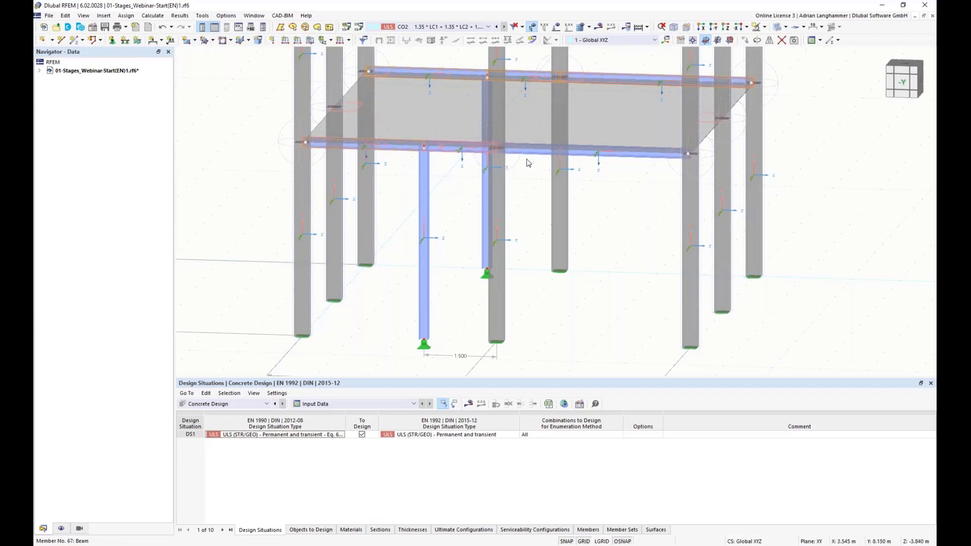
right_click(543, 155)
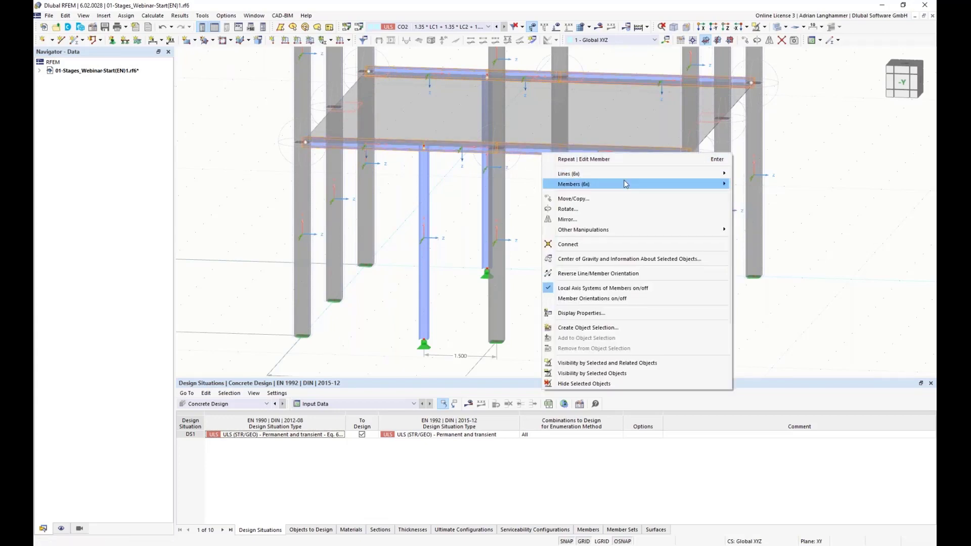
left_click(752, 184)
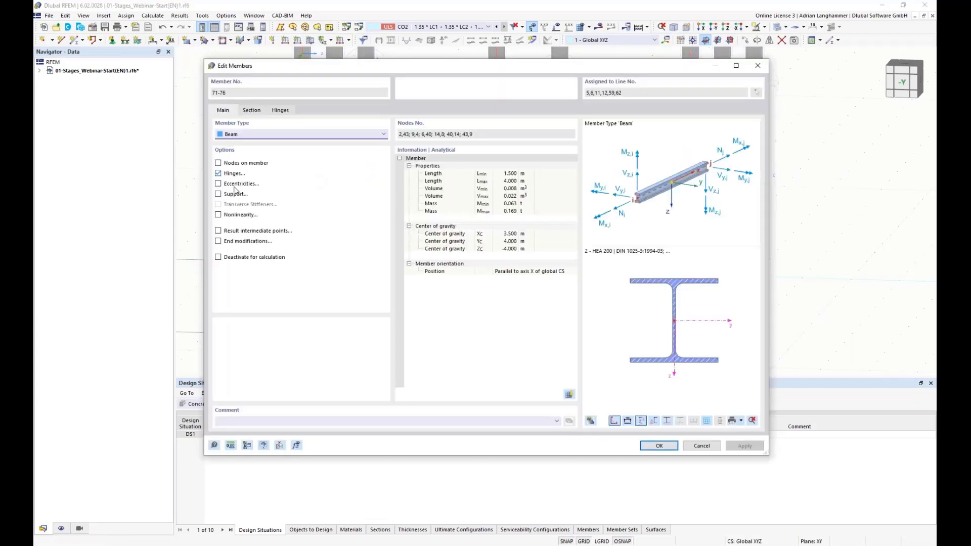
left_click(218, 184)
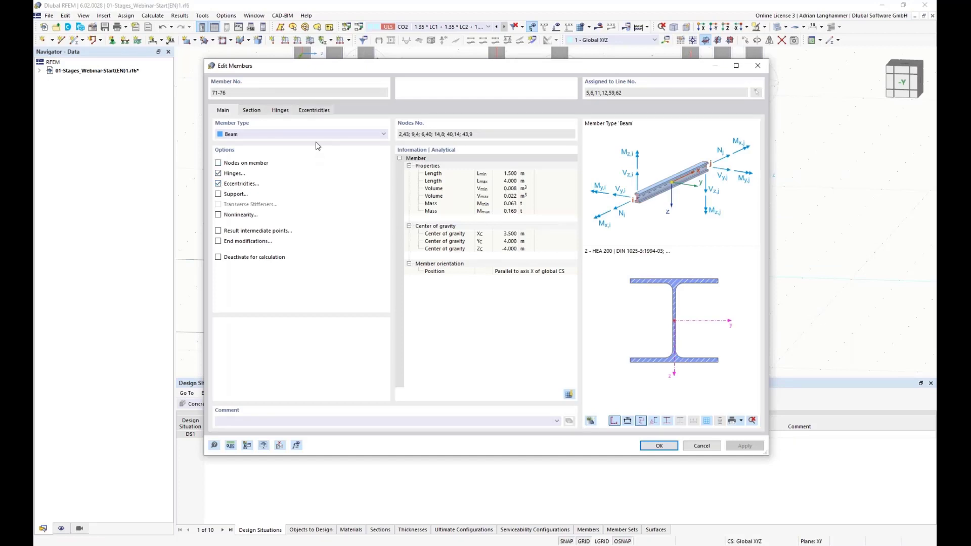
left_click(317, 111)
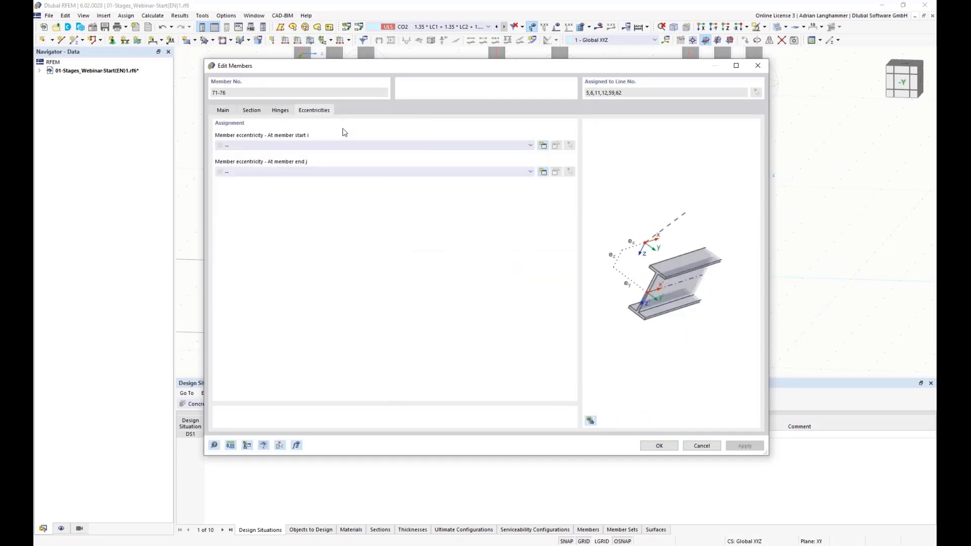
left_click(530, 146)
left_click(530, 147)
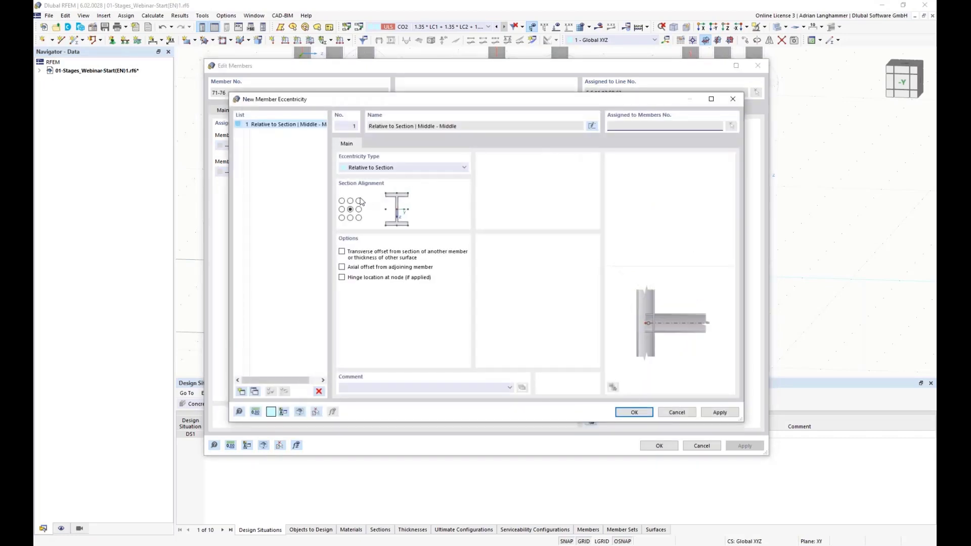
Step: Define the start eccentricity relative to section with middle-top alignment and a transverse offset to the bottom of surface 1, the intermediate slab
left_click(351, 201)
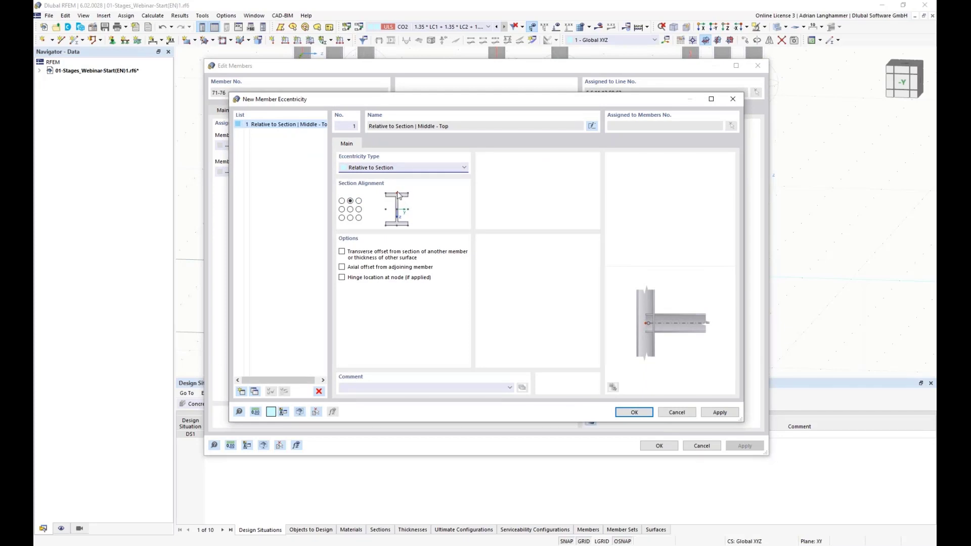
left_click(343, 254)
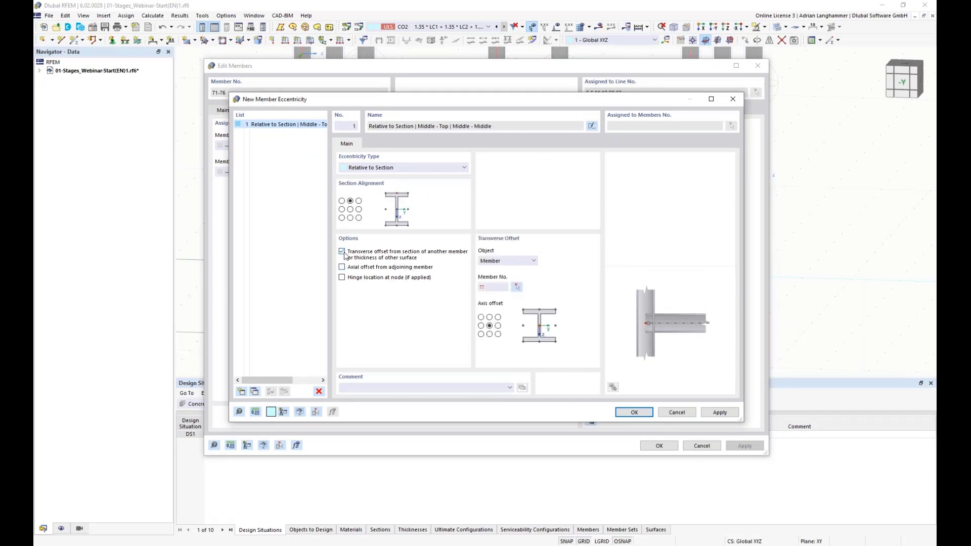
left_click(533, 261)
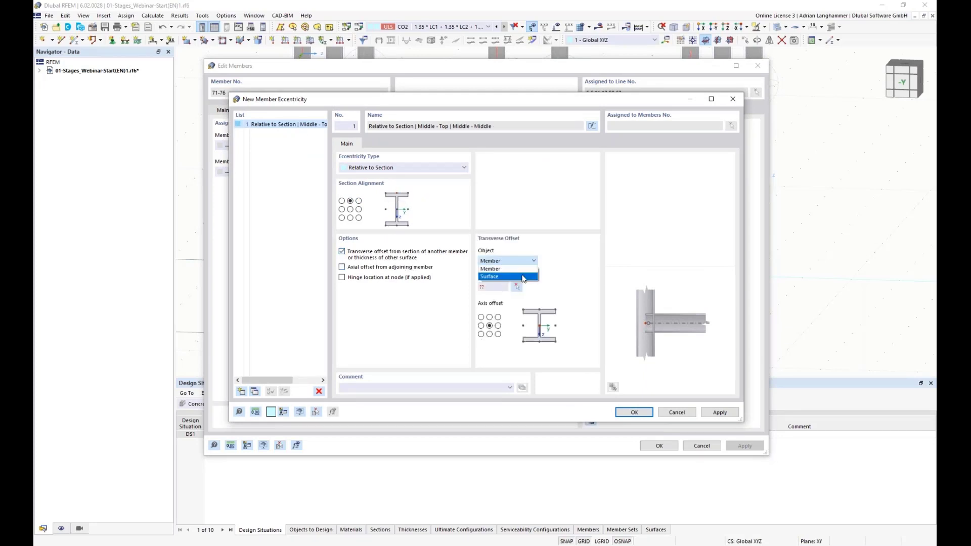
left_click(525, 277)
left_click(490, 334)
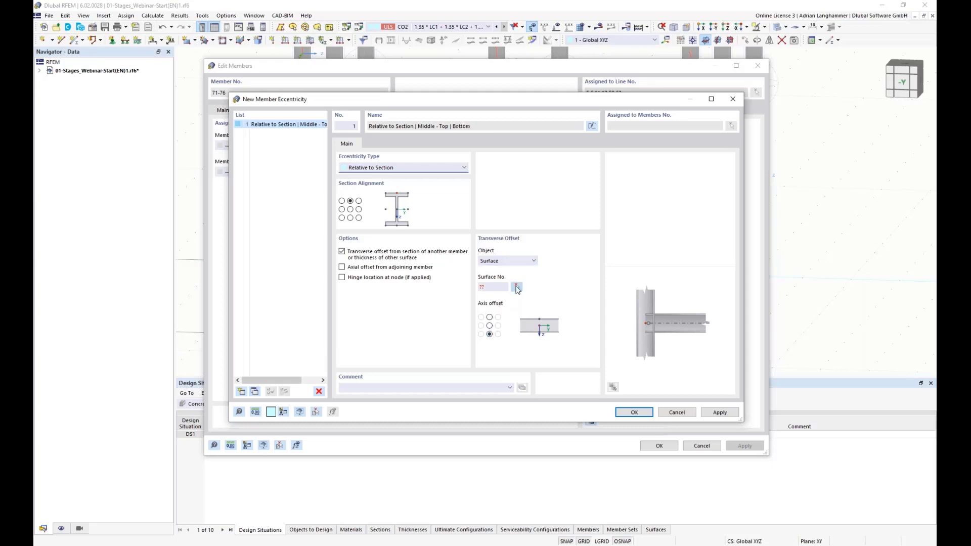
left_click(517, 288)
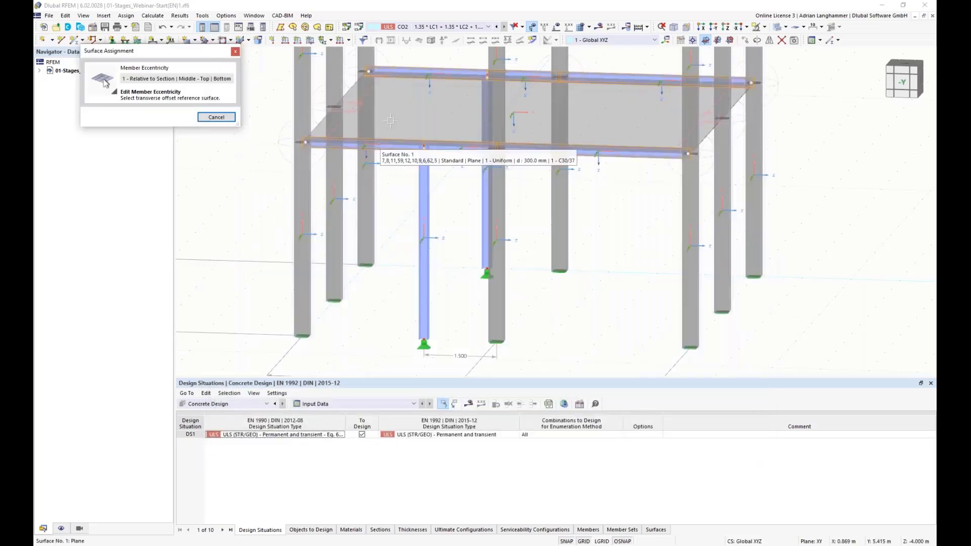
left_click(519, 119)
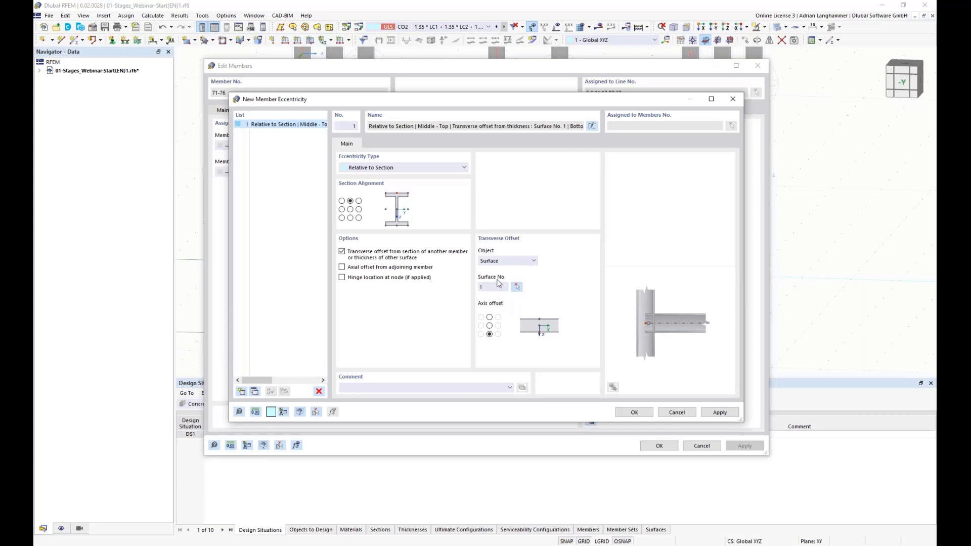
left_click(633, 413)
key("Return")
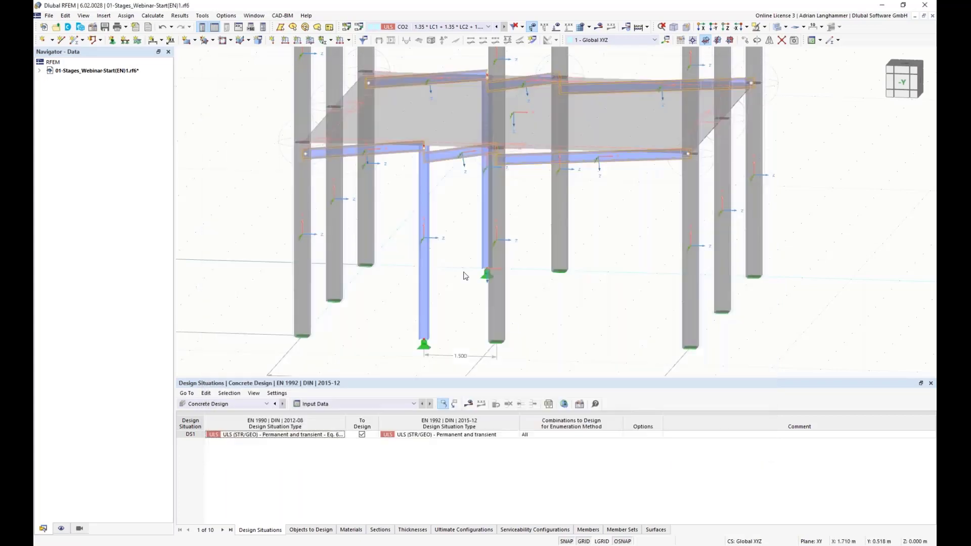
Step: Assign the existing eccentricity 1 to member end j of all six edge beams as well
right_click(395, 154)
mouse_move(514, 182)
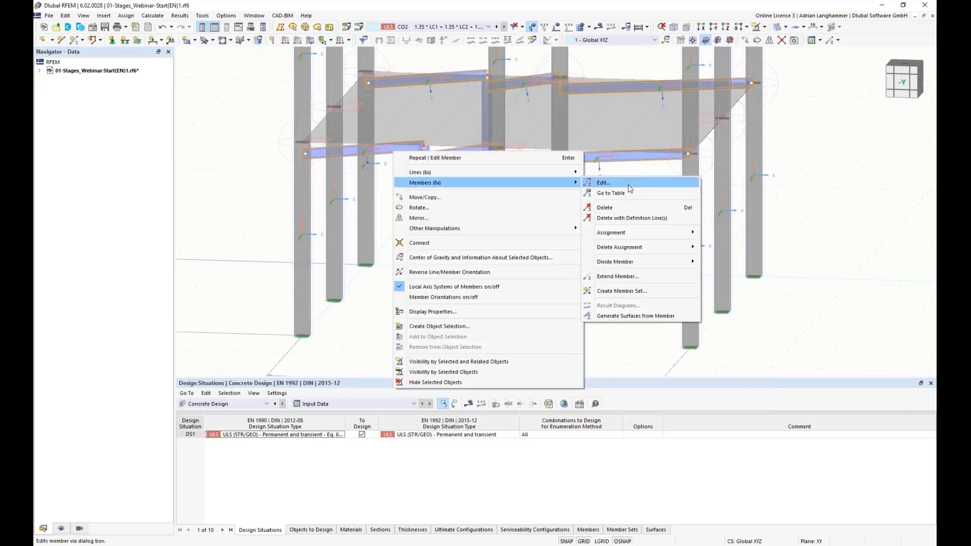
left_click(629, 186)
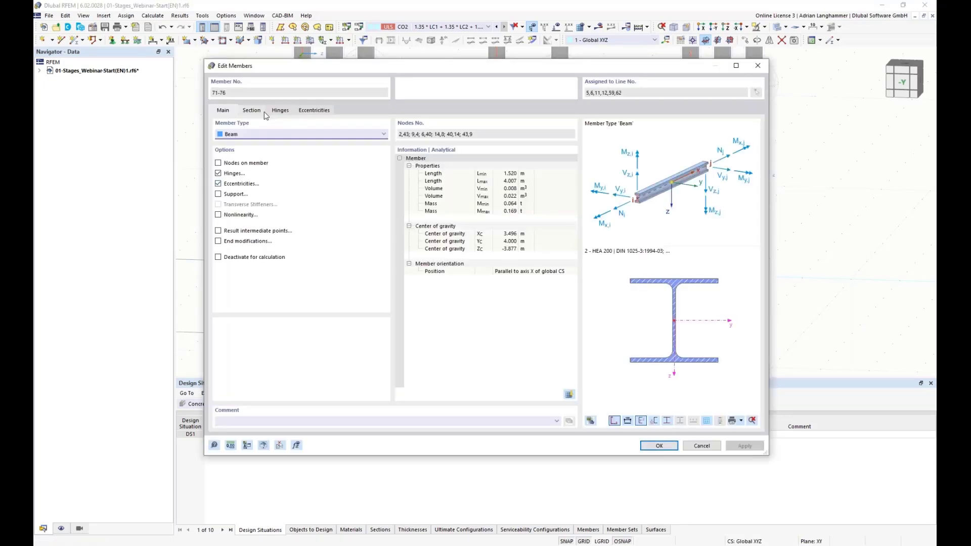
left_click(311, 110)
left_click(313, 173)
left_click(306, 186)
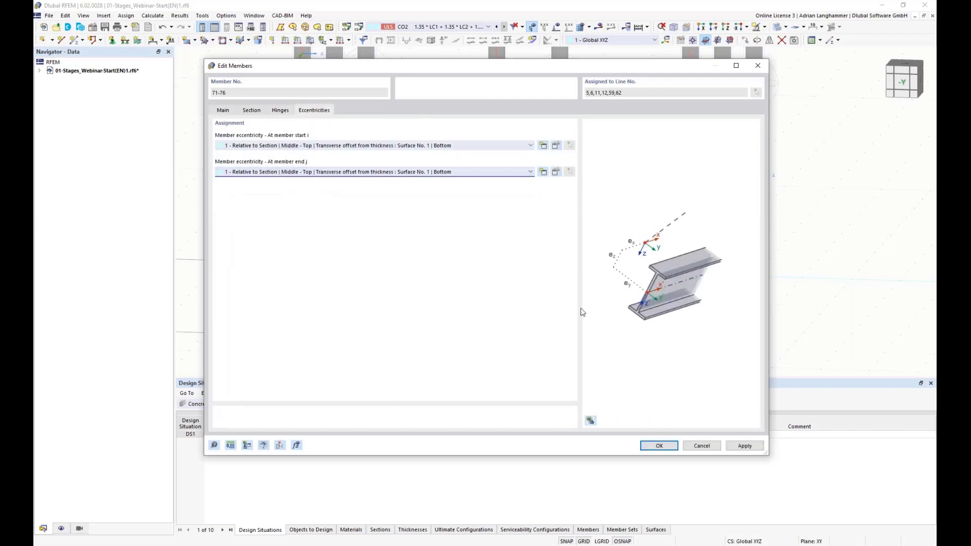
left_click(647, 446)
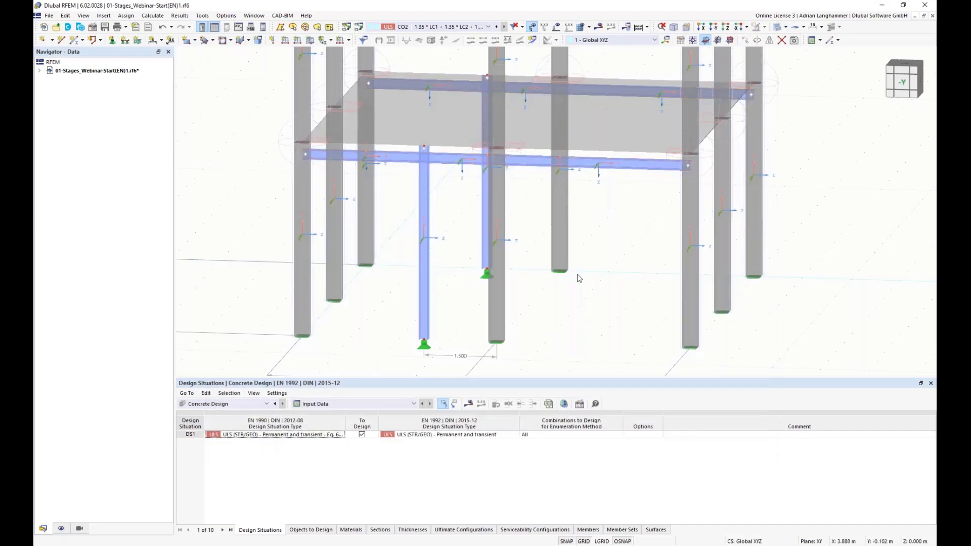
middle_click_drag(397, 214, 416, 164)
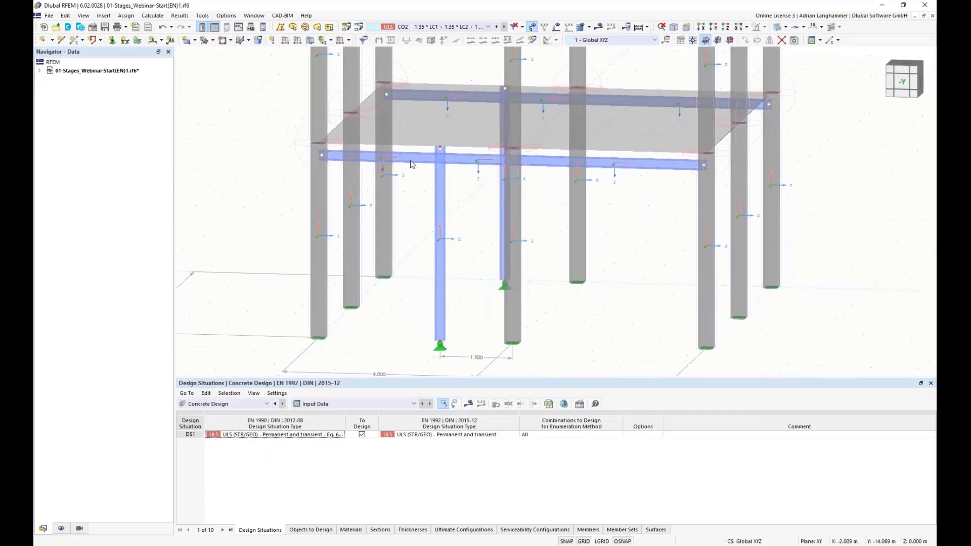
Step: Enable eccentricities for both steel columns under the intermediate slab and create a new member eccentricity for their member end j
middle_click_drag(414, 232, 440, 206, "ctrl")
left_click(446, 203)
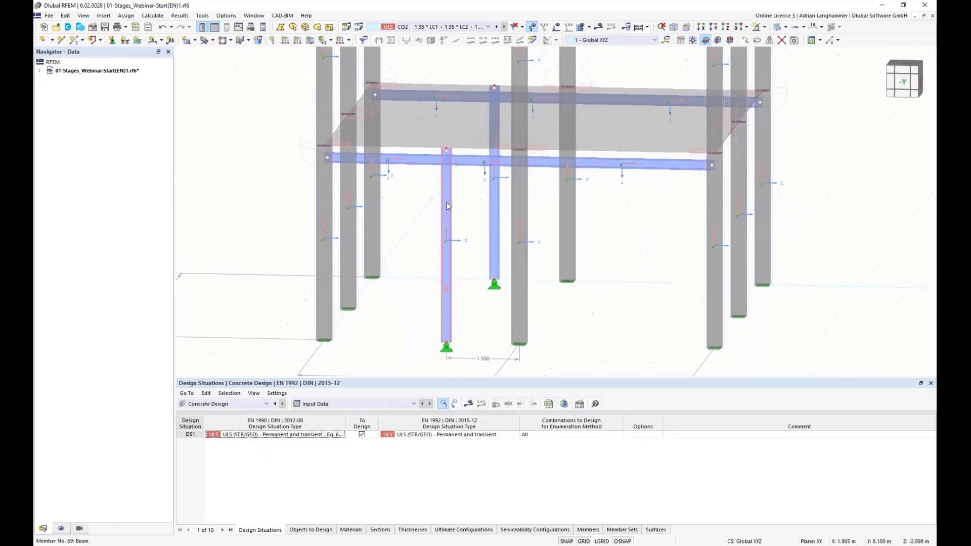
right_click(494, 199)
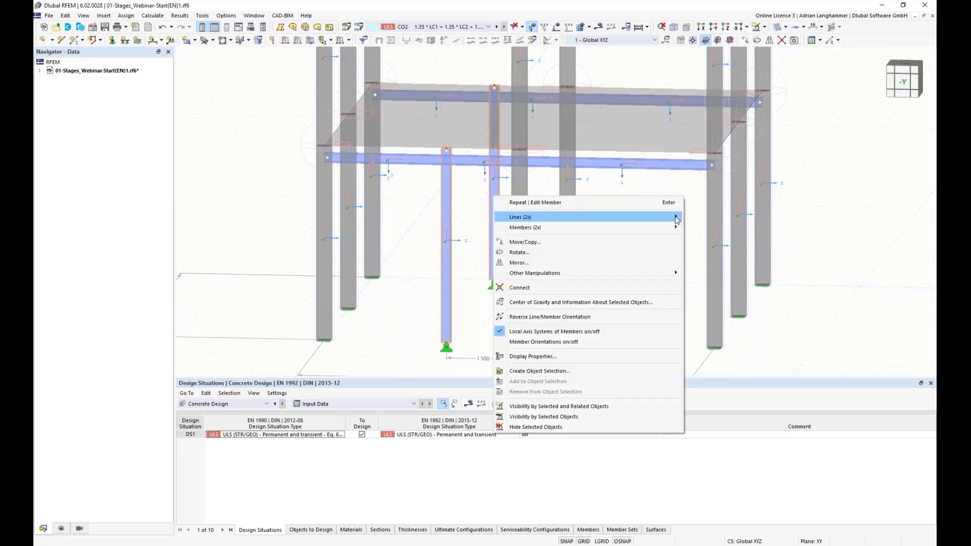
mouse_move(662, 228)
mouse_move(621, 233)
left_click(703, 227)
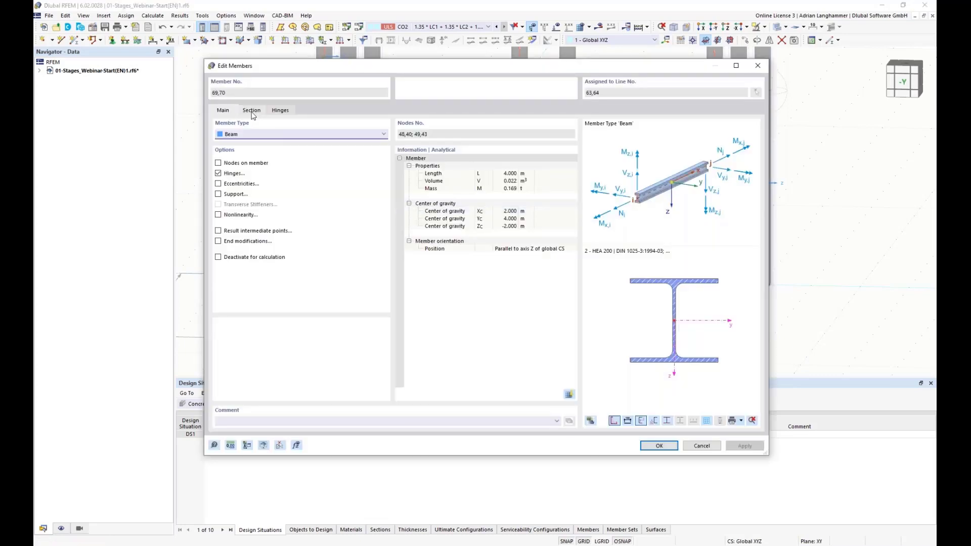
left_click(218, 184)
left_click(310, 112)
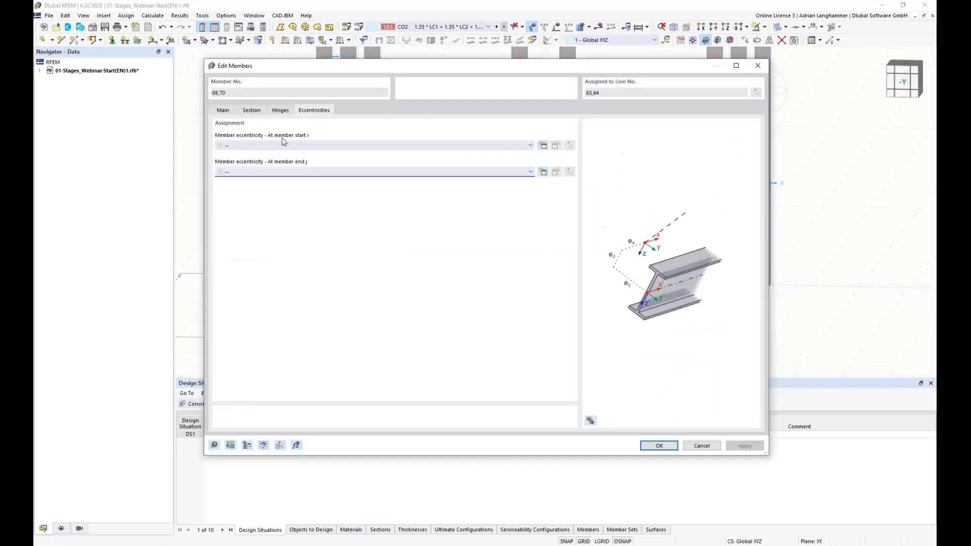
left_click(542, 145)
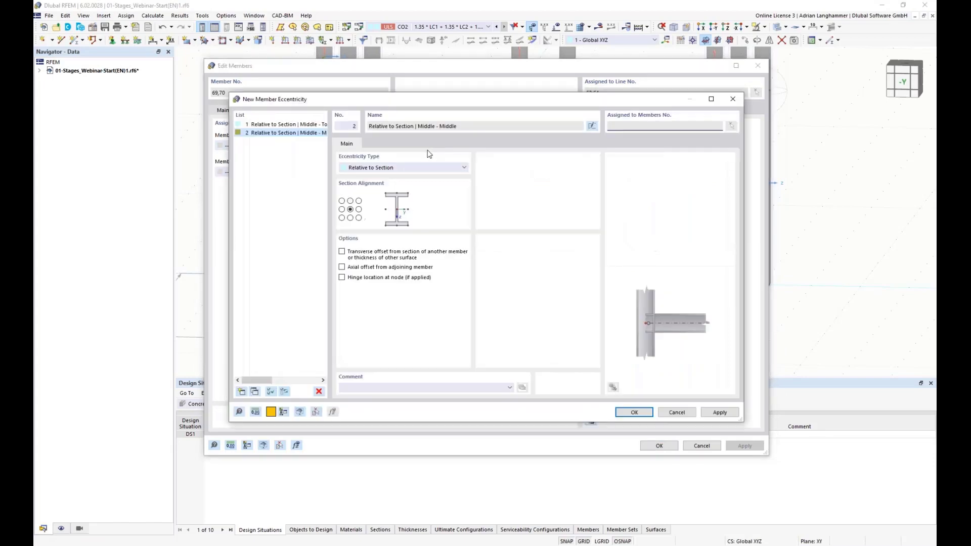
left_click(676, 412)
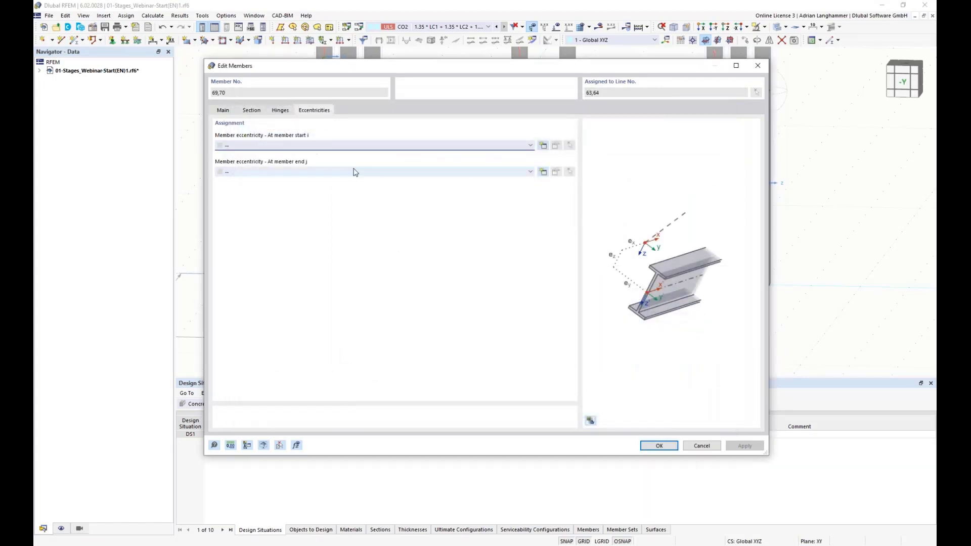
left_click(543, 172)
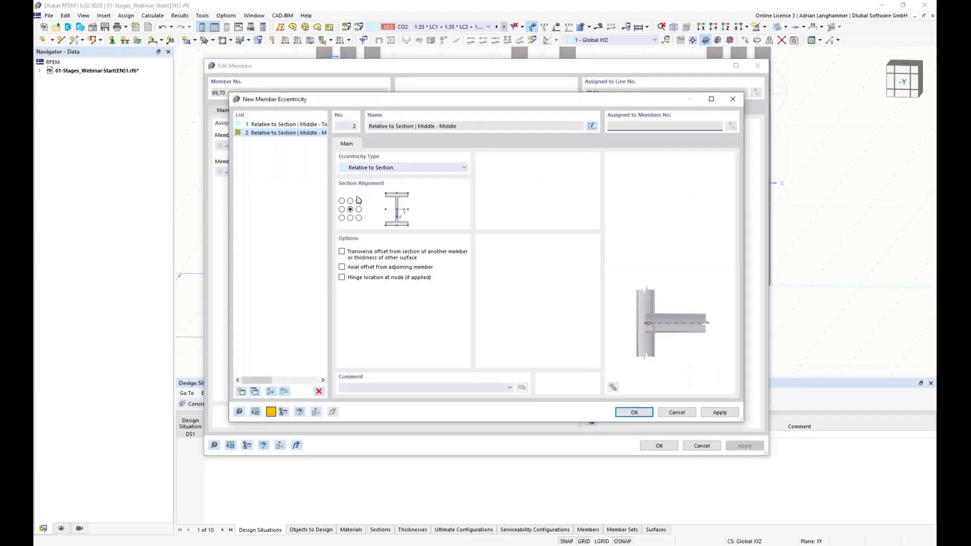
Step: Define the columns' end eccentricity relative to section with a transverse offset to the middle-bottom of edge beam member 73
left_click(342, 251)
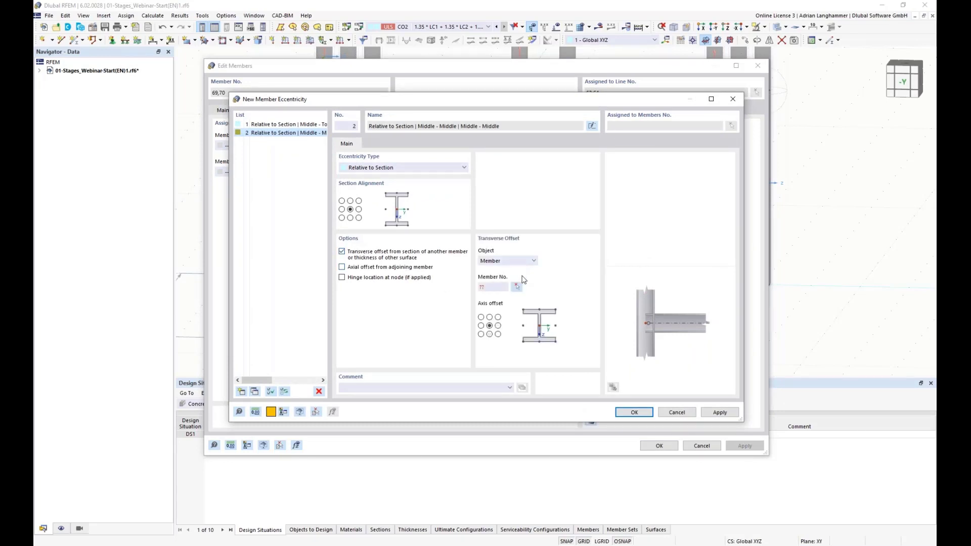
left_click(516, 286)
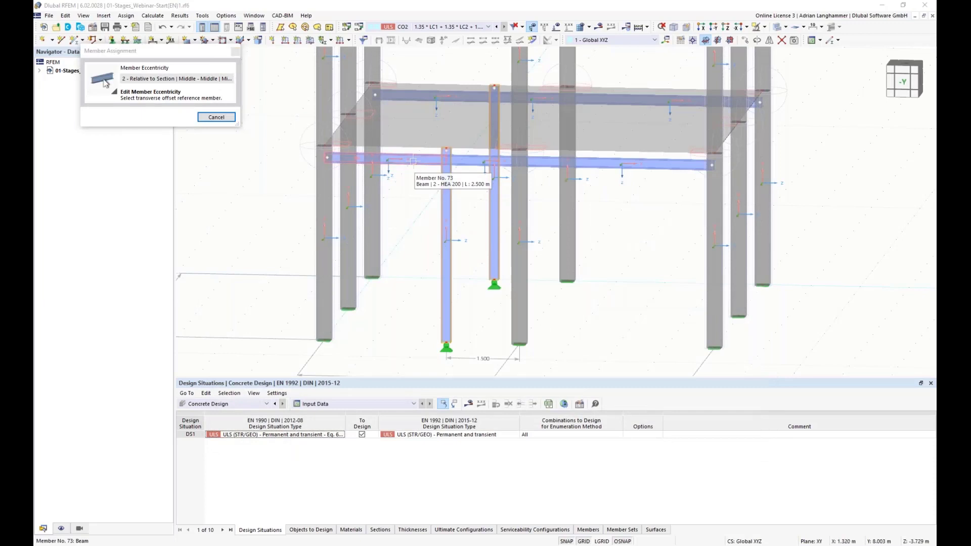
left_click(413, 161)
left_click(489, 334)
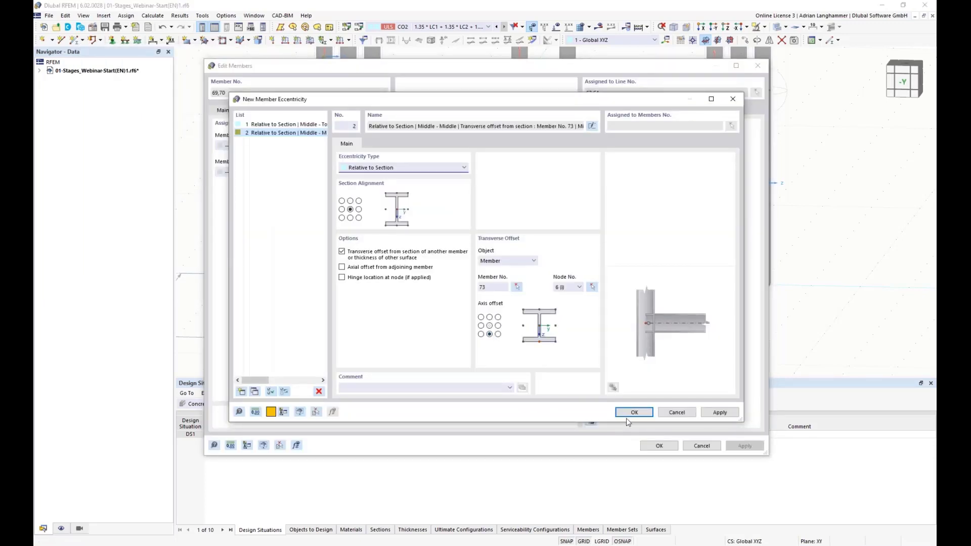
left_click(638, 412)
left_click(660, 448)
Step: Examine how the edge beams and steel columns sit below the intermediate slab from several viewpoints
mouse_move(426, 279)
middle_mouse_down("ctrl")
mouse_move(435, 271)
mouse_move(425, 278)
middle_mouse_up("ctrl")
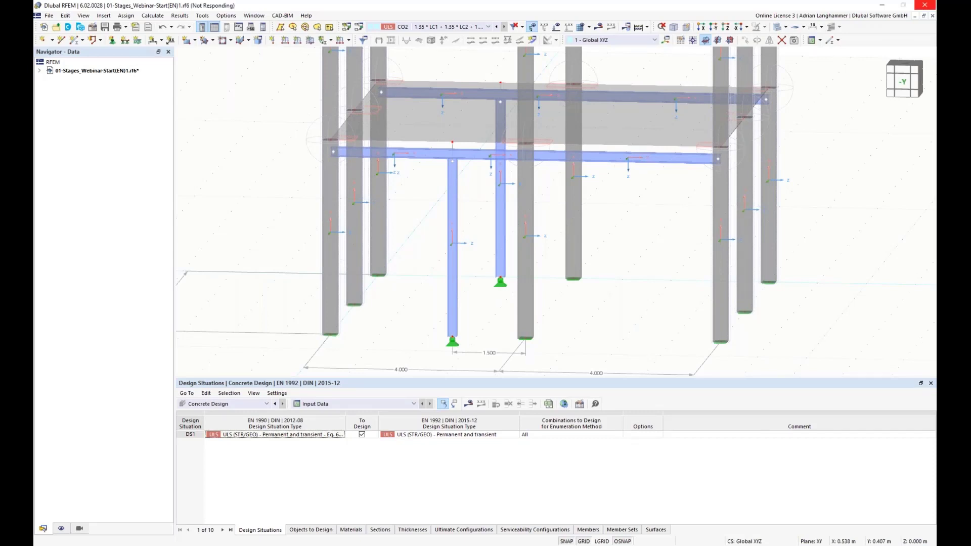
middle_click_drag(418, 256, 429, 247, "ctrl")
scroll(428, 247, "down", 1)
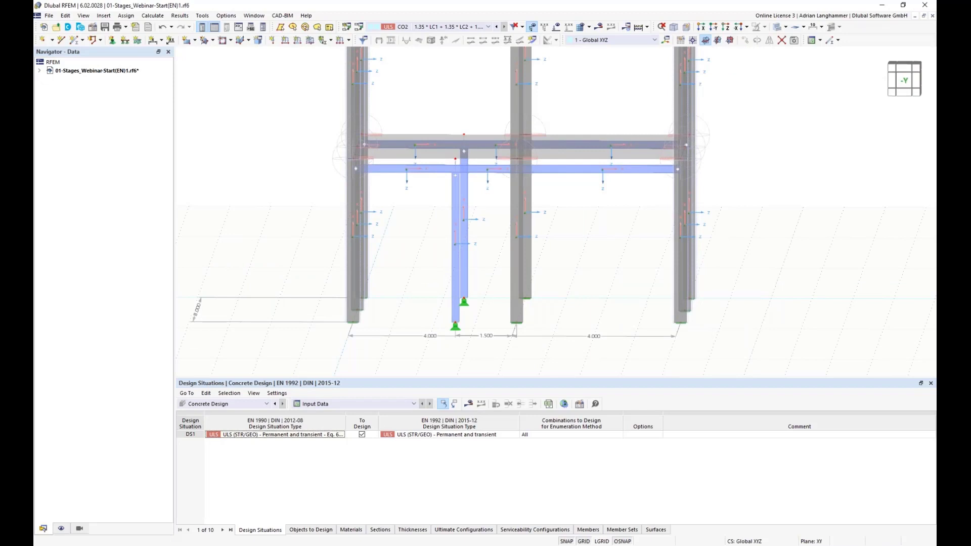
middle_click_drag(429, 217, 341, 223)
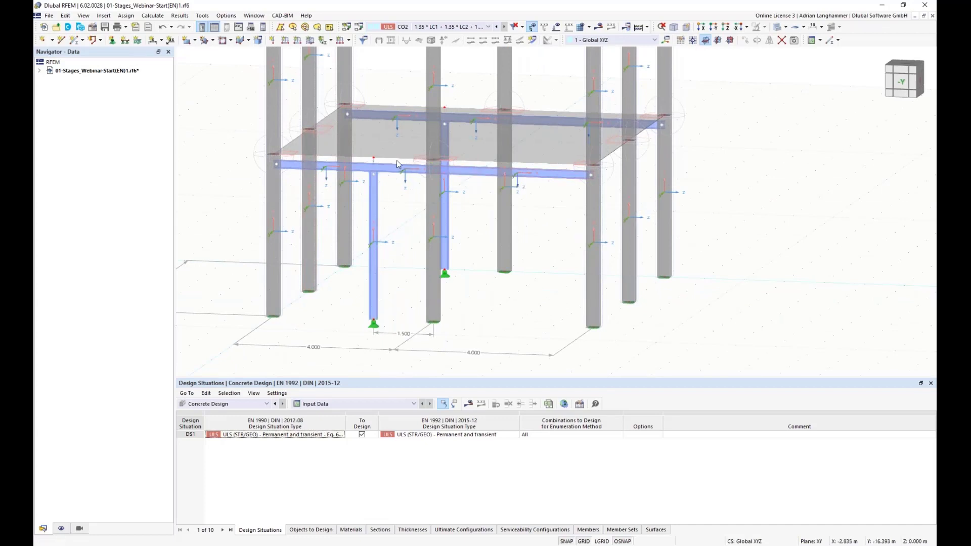
middle_click_drag(396, 167, 342, 188, "ctrl")
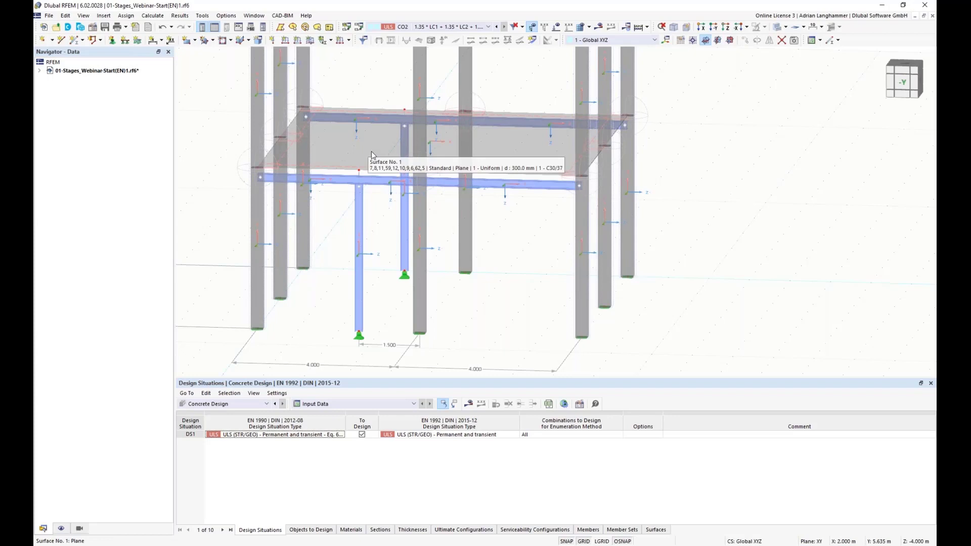
middle_click_drag(364, 161, 368, 196)
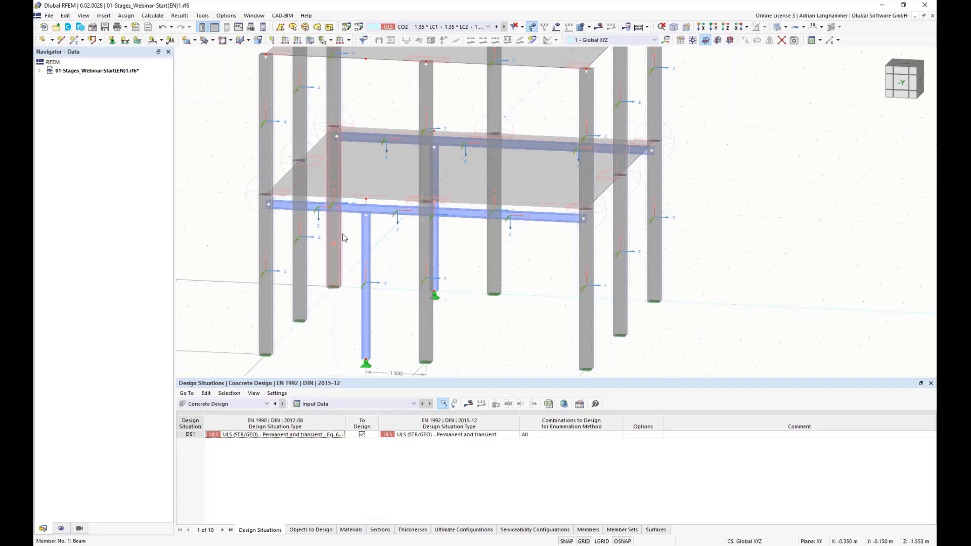
middle_click_drag(333, 288, 358, 257)
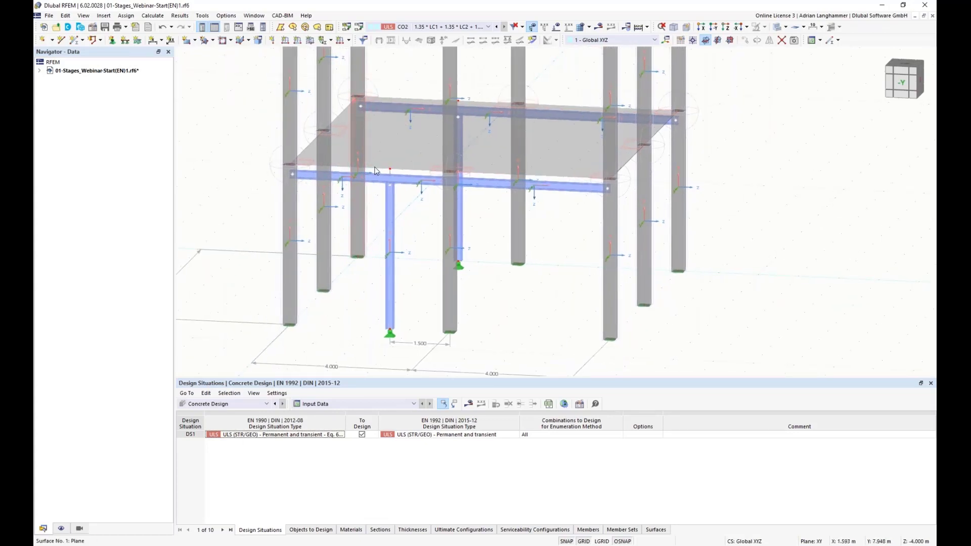
middle_click_drag(366, 283, 363, 319)
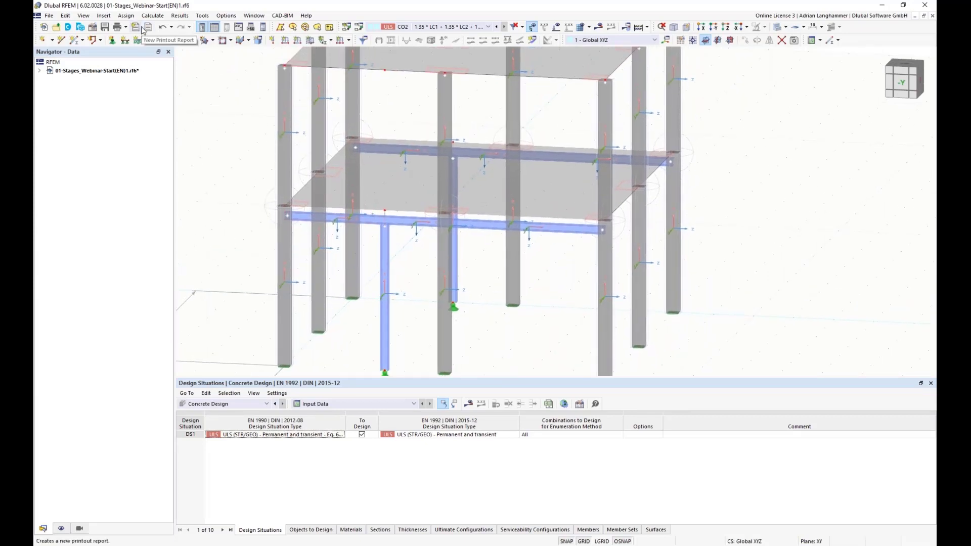
Step: Create a line hinge that releases ux and uy, with the uz nonlinearity set to Fixed if positive vz
left_click(111, 17)
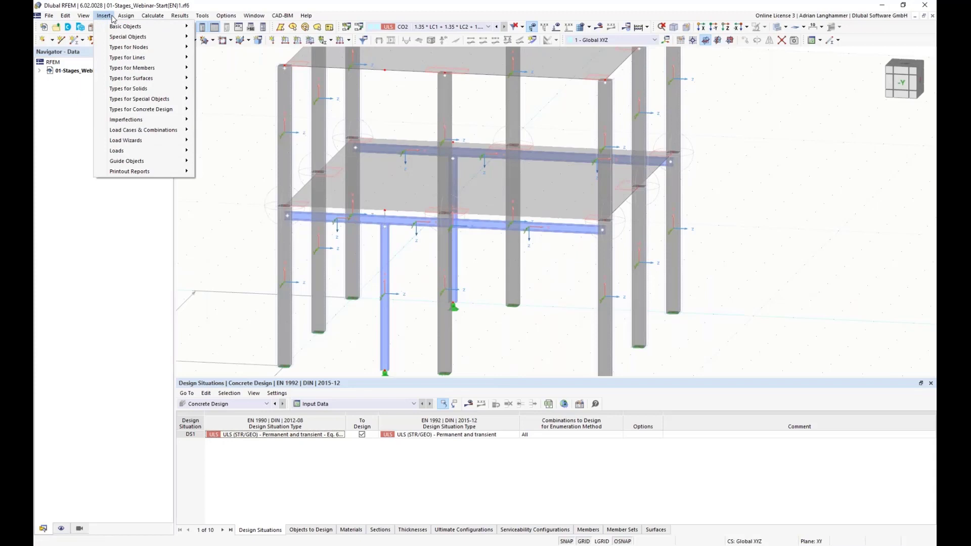
mouse_move(173, 61)
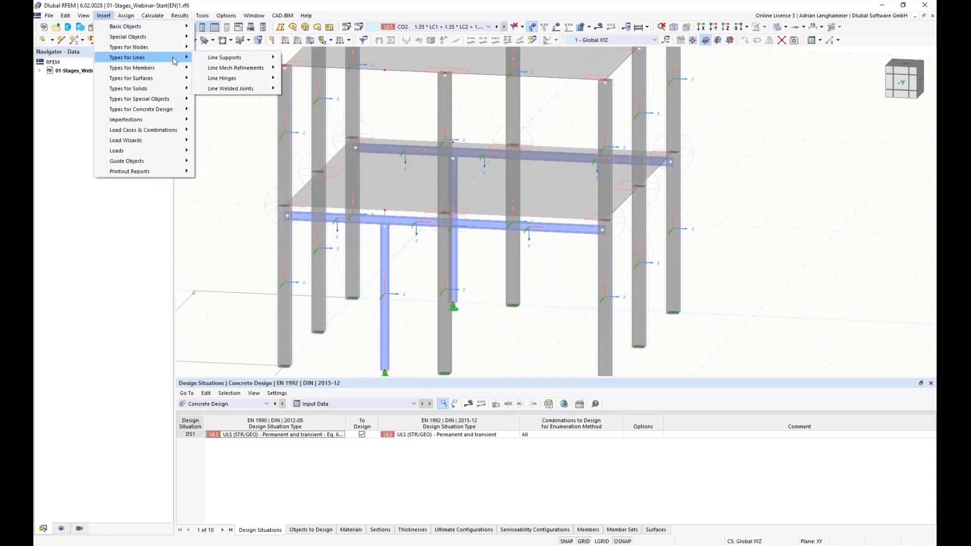
mouse_move(230, 78)
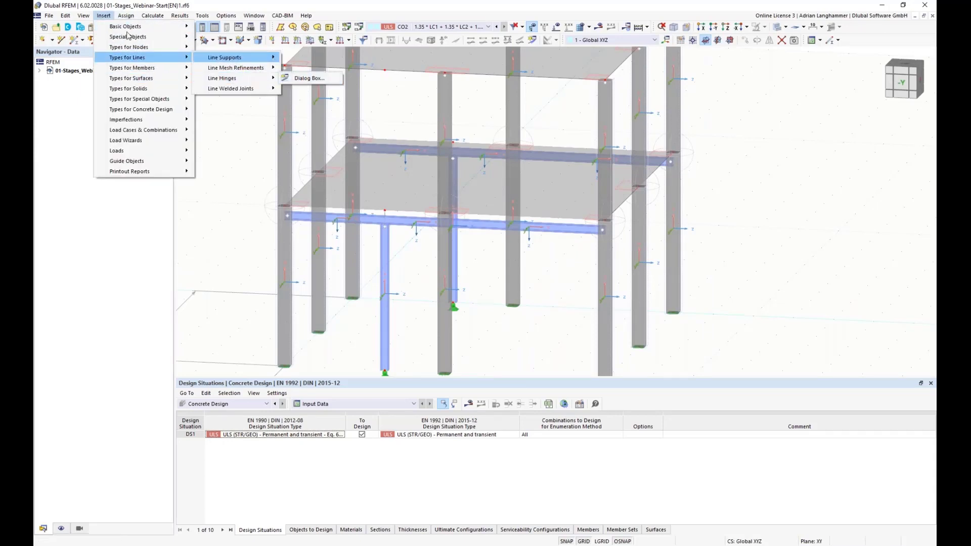
mouse_move(121, 19)
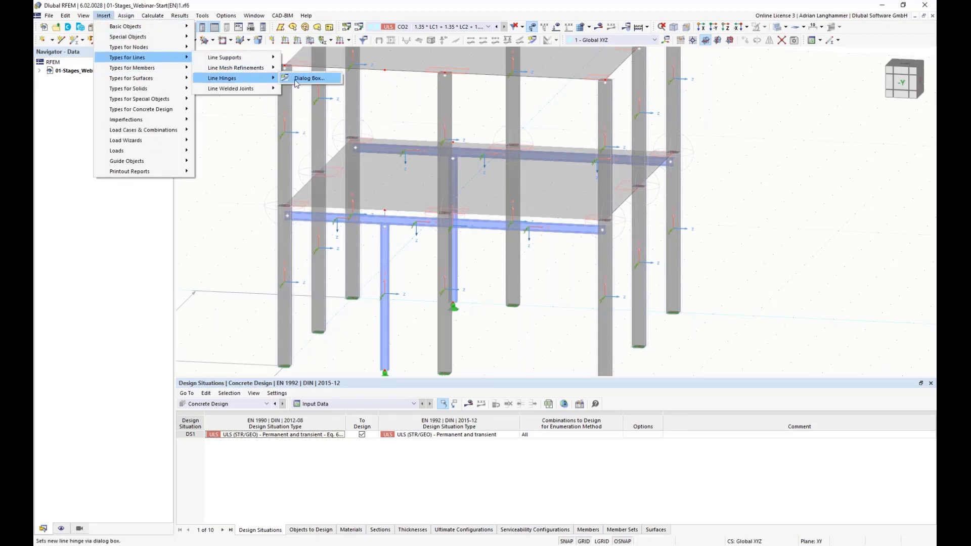
left_click(304, 78)
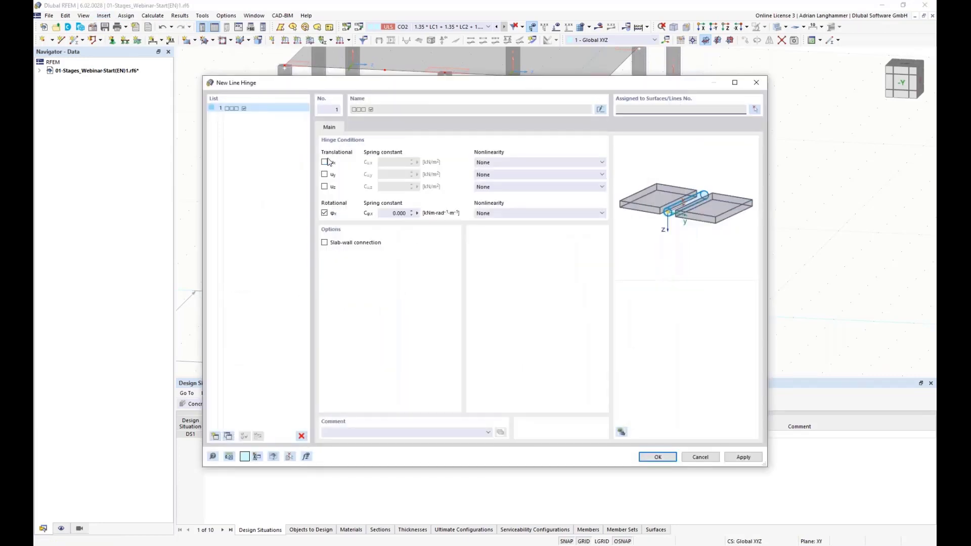
left_click(324, 162)
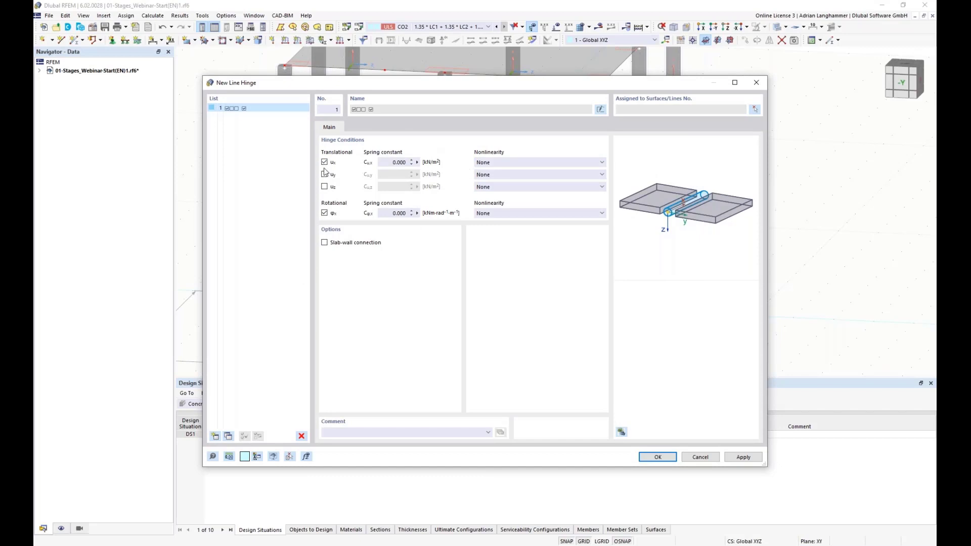
left_click(325, 175)
left_click(569, 187)
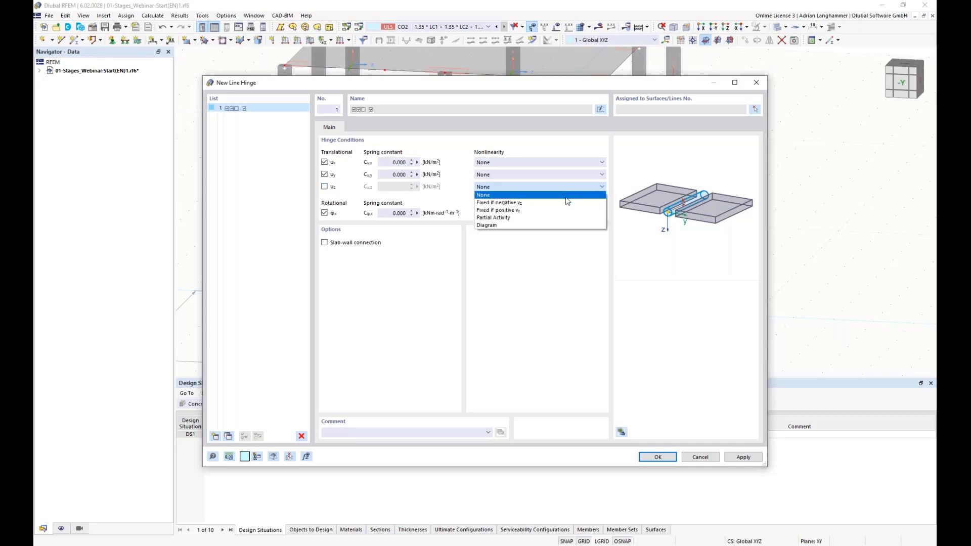
left_click(534, 211)
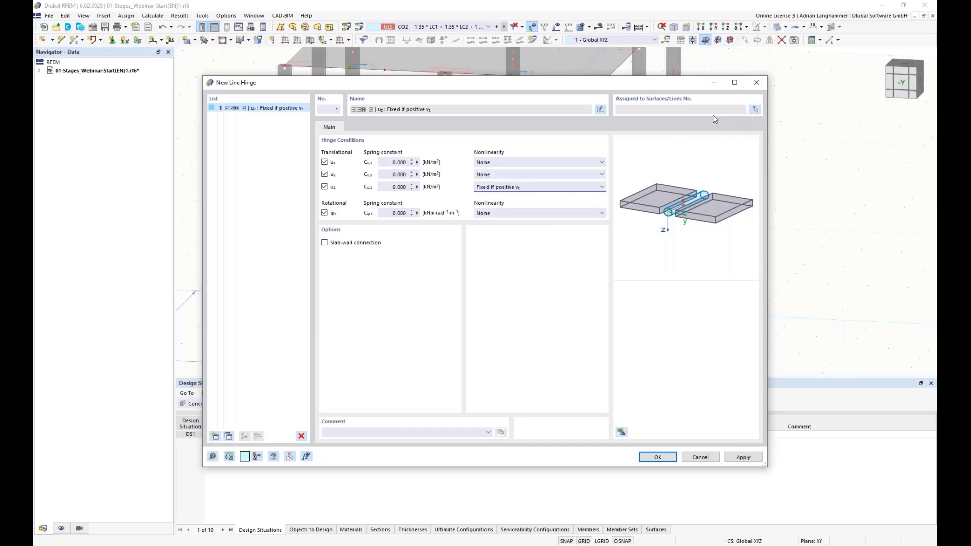
Step: Assign the line hinge to surface 1 along lines 5, 6, 11, 12, 59 and 62 on the intermediate slab's two long sides
left_click(754, 110)
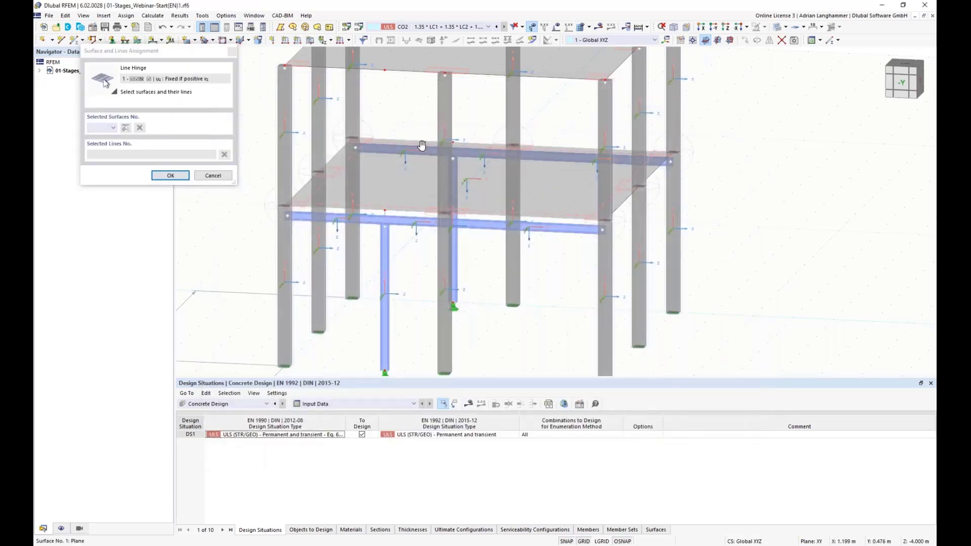
middle_click_drag(441, 153, 455, 163, "ctrl")
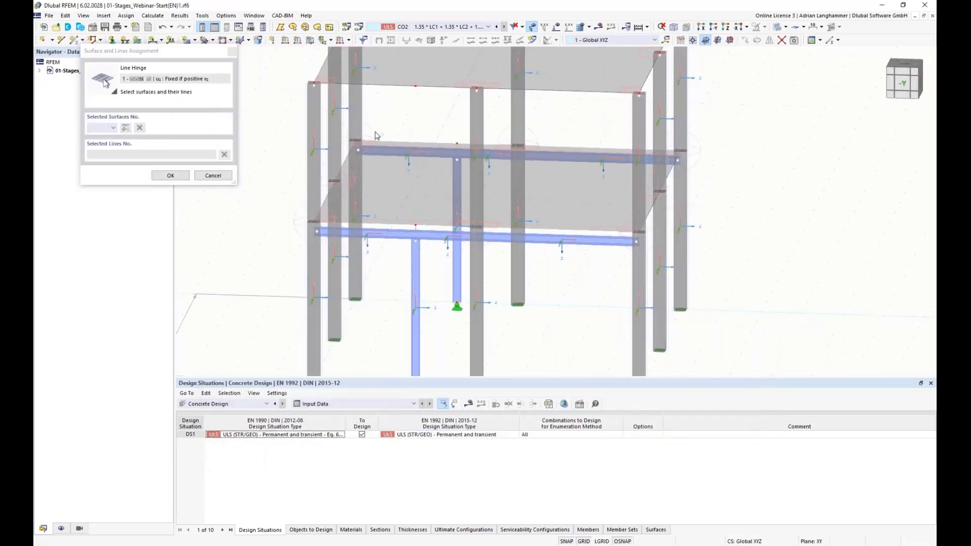
left_click(374, 183)
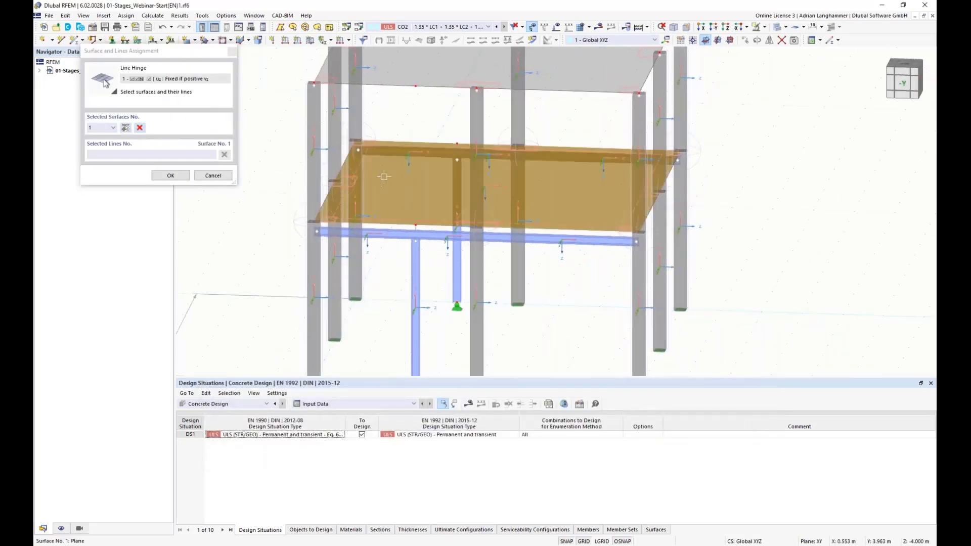
left_click(400, 142)
left_click(503, 144)
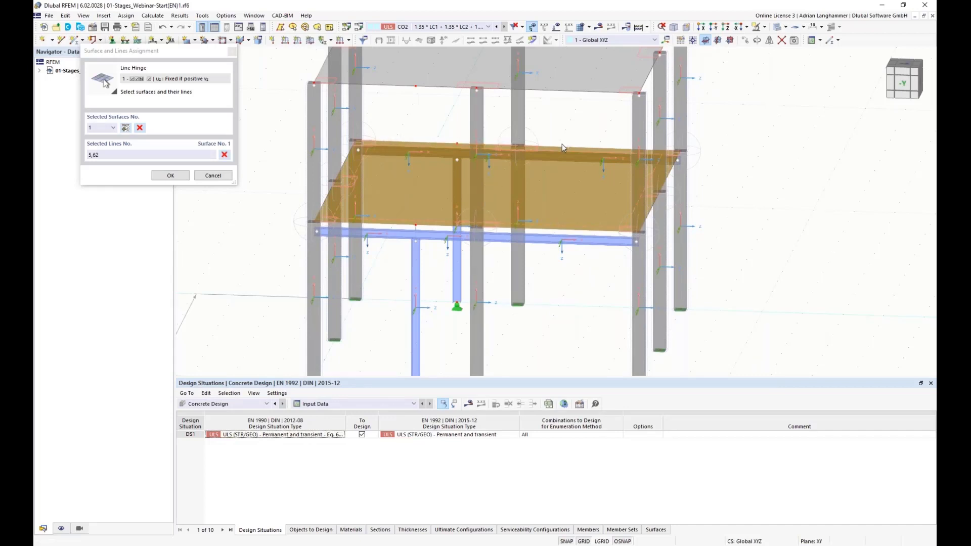
left_click(367, 222)
left_click(447, 227)
left_click(508, 228)
left_click(186, 176)
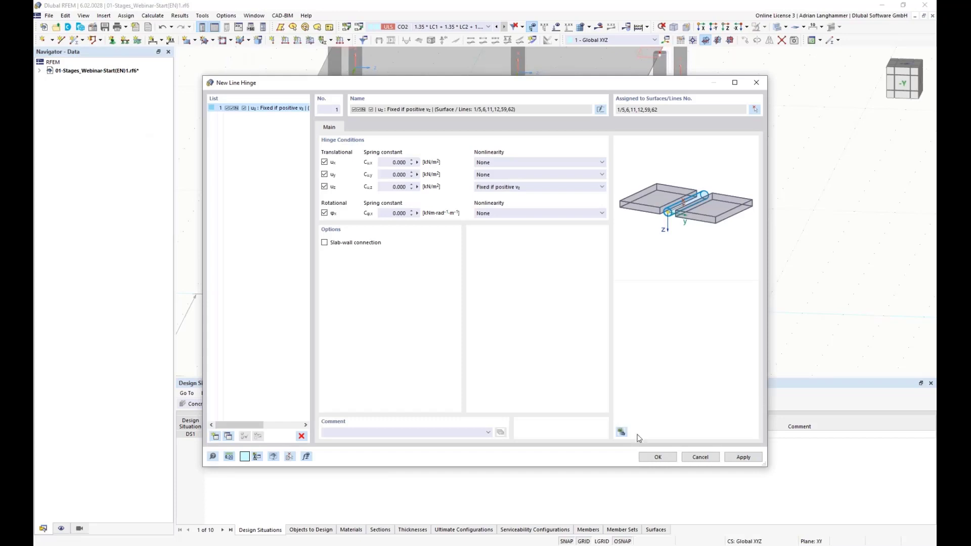
key("Return")
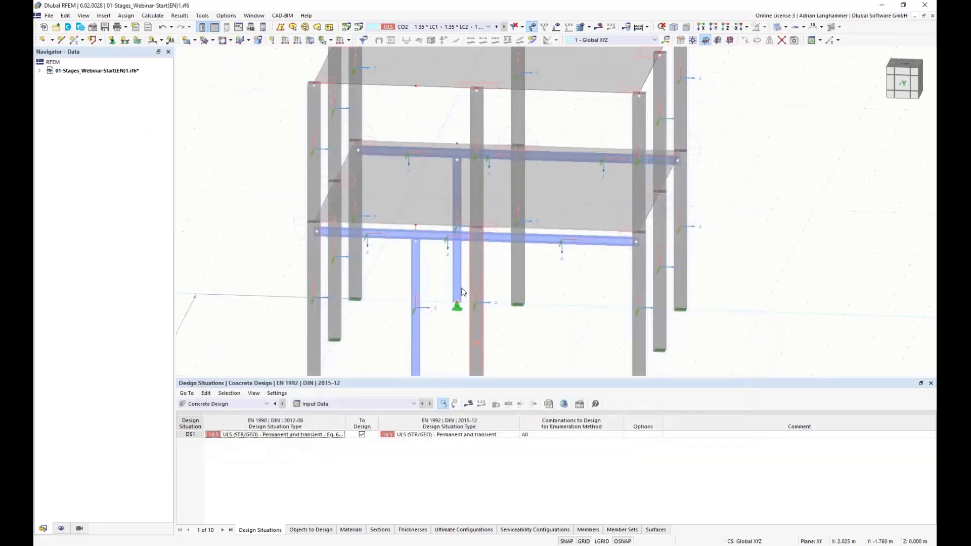
Step: Inspect the slab edge above the edge beams and open the line hinge there for editing
scroll(411, 224, "up", 5)
middle_click_drag(410, 221, 360, 179, "ctrl")
scroll(405, 268, "down", 6)
scroll(405, 268, "down", 1)
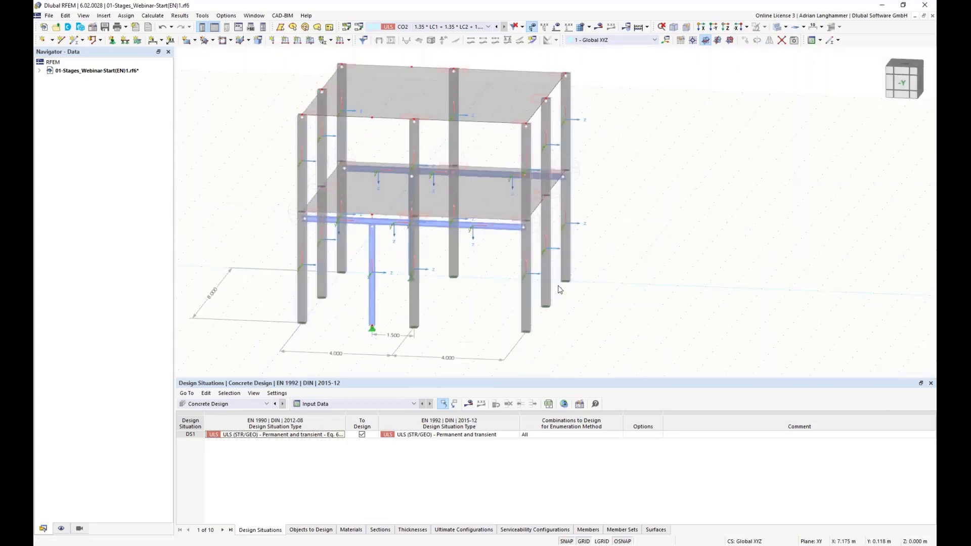
scroll(389, 217, "up", 2)
scroll(389, 218, "up", 5)
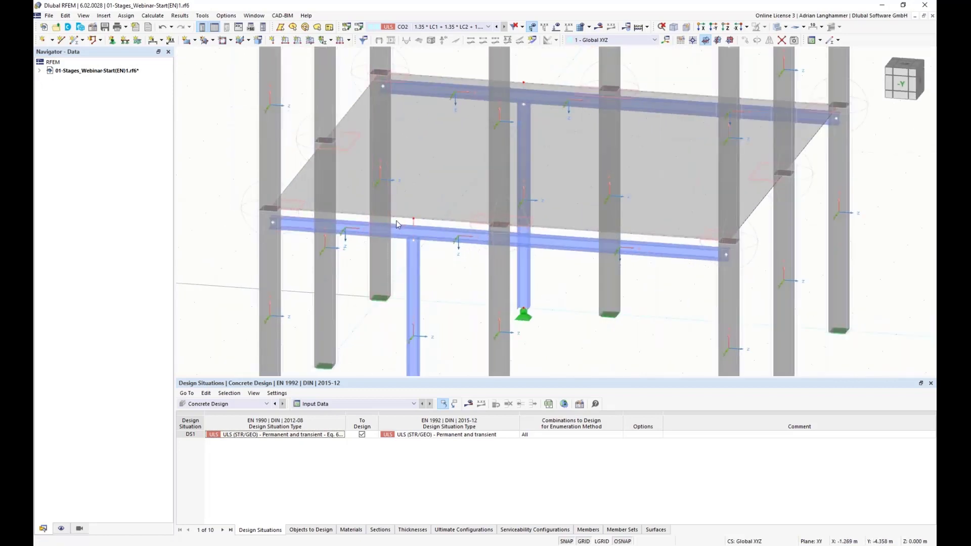
scroll(397, 223, "up", 2)
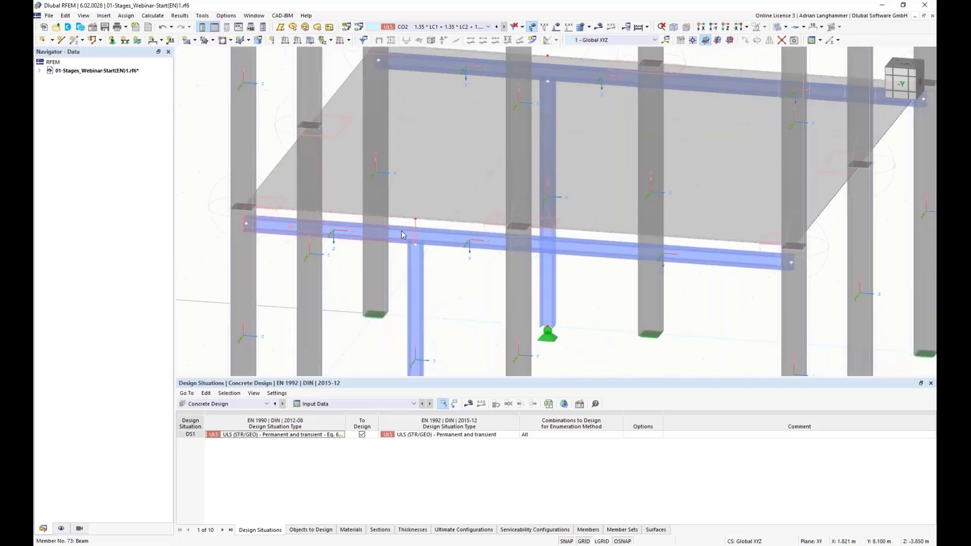
double_click(401, 222)
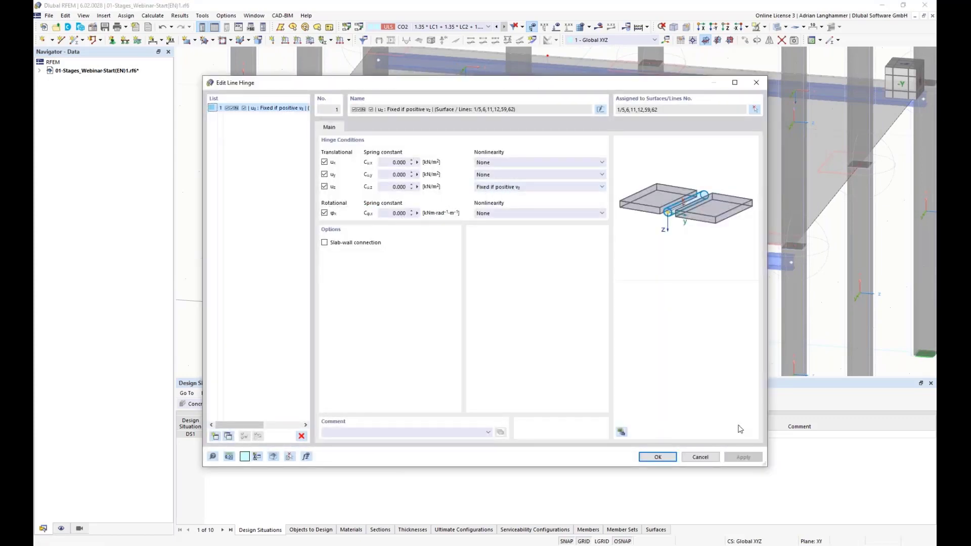
Step: Close the line hinge settings without changes and examine where the intermediate slab's front edge meets the edge beam and steel column
left_click(700, 457)
middle_click_drag(385, 284, 396, 310, "ctrl")
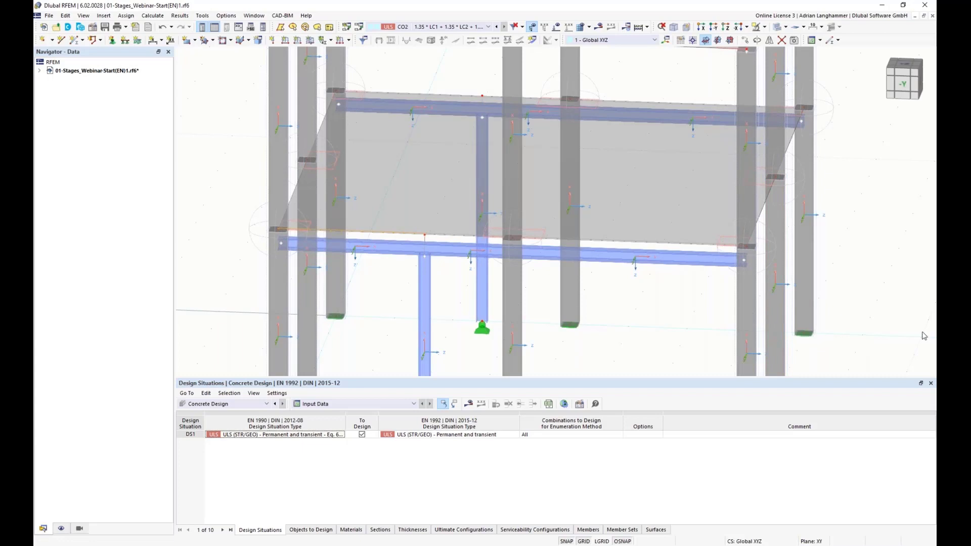
mouse_move(387, 296)
middle_mouse_down()
mouse_move(407, 273)
mouse_move(372, 275)
mouse_move(400, 301)
middle_mouse_up()
scroll(390, 283, "down", 3)
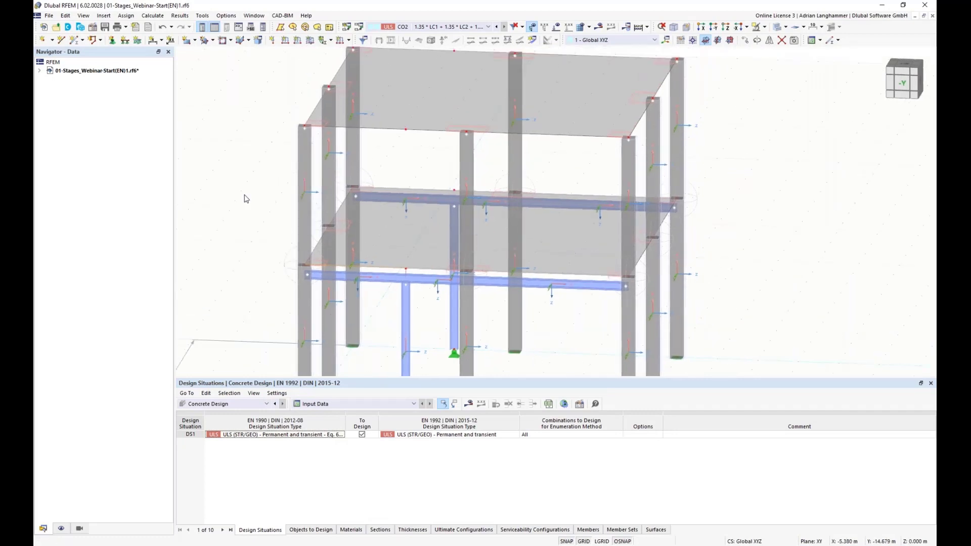
scroll(238, 206, "down", 2)
scroll(358, 93, "down", 1)
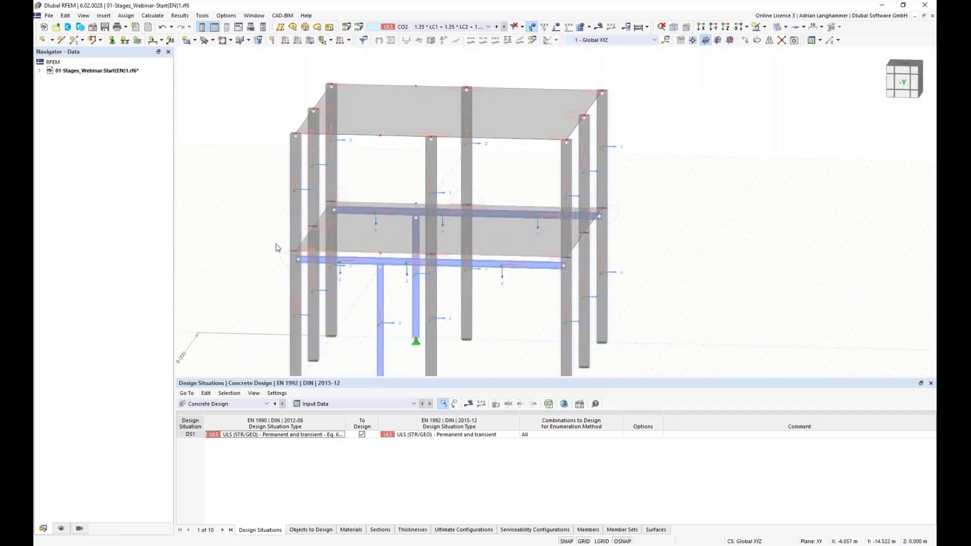
scroll(277, 247, "up", 2)
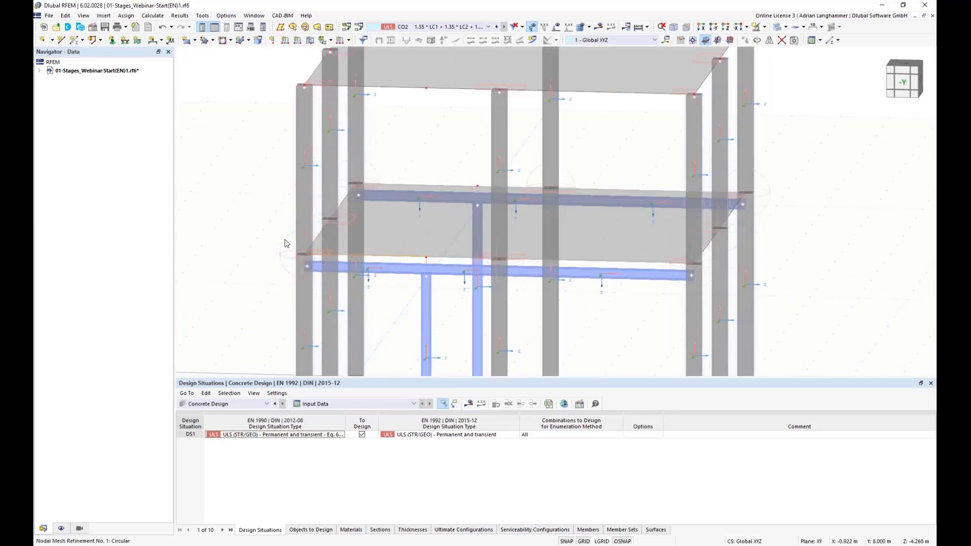
middle_click_drag(274, 208, 253, 211, "ctrl")
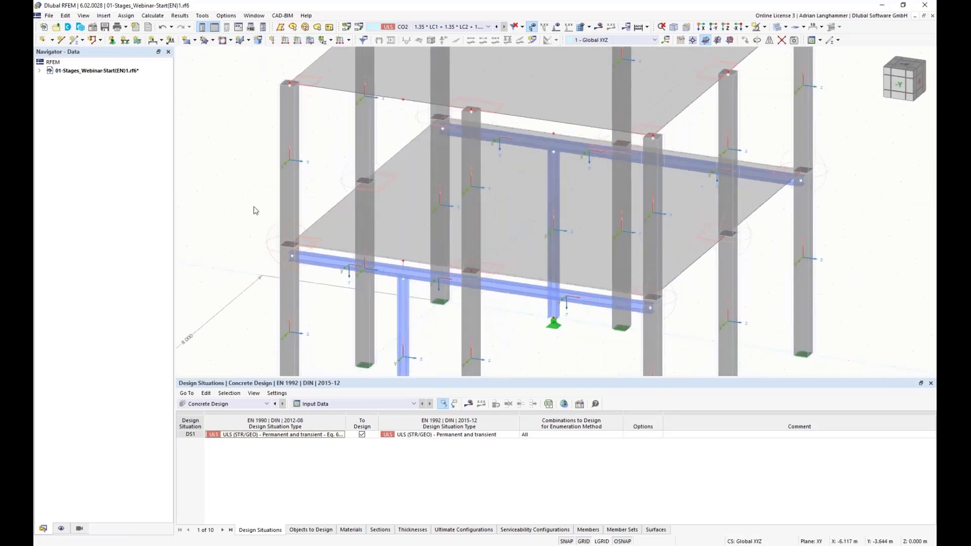
mouse_move(315, 241)
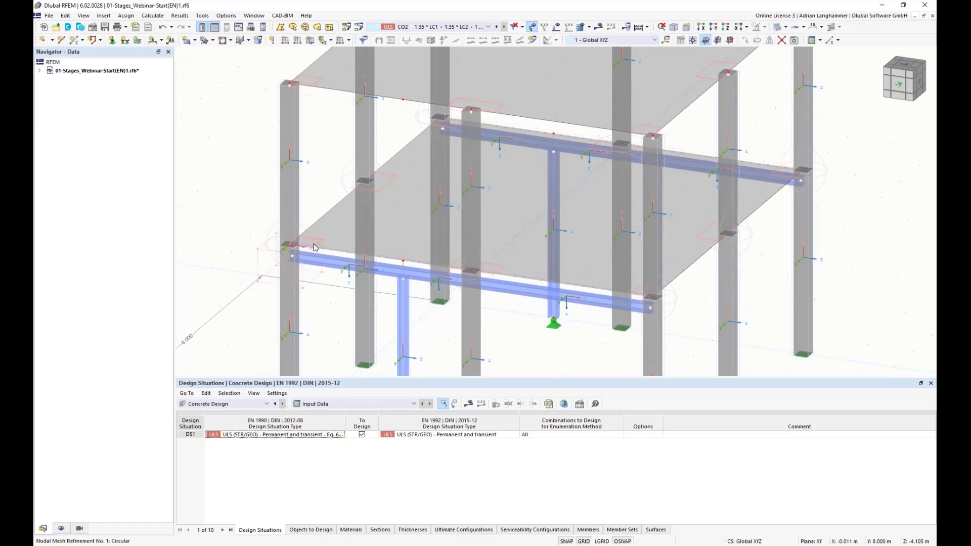
mouse_move(269, 211)
middle_mouse_down("ctrl")
mouse_move(256, 201)
mouse_move(274, 197)
middle_mouse_up("ctrl")
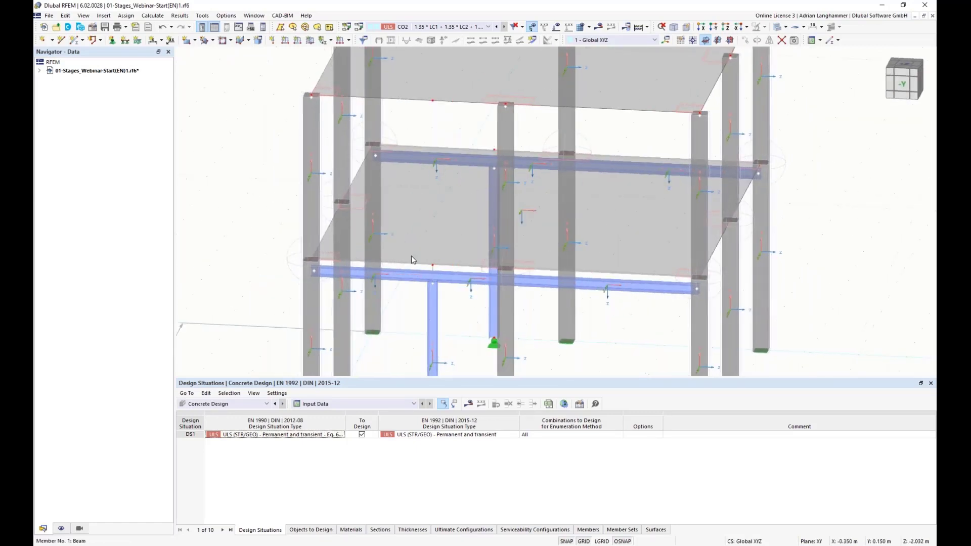
scroll(411, 256, "up", 1)
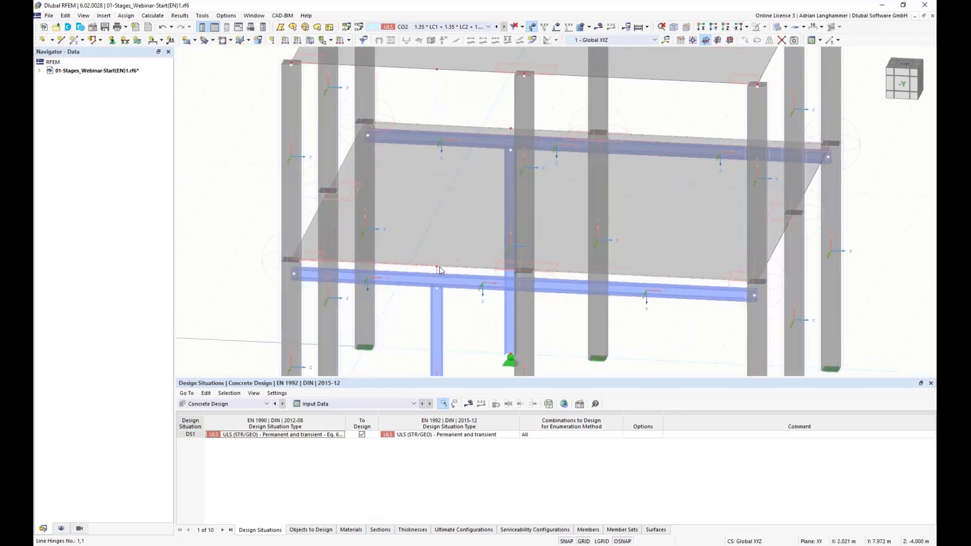
middle_click_drag(439, 268, 449, 248)
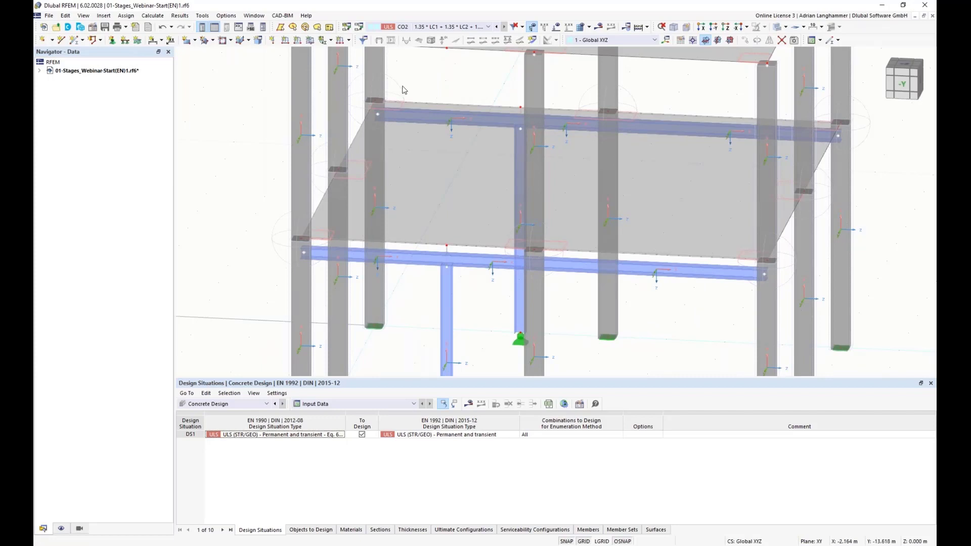
Step: Examine the rear slab edge above its edge beam and steel column, and view the whole two-storey structure
middle_click_drag(480, 108, 496, 107, "ctrl")
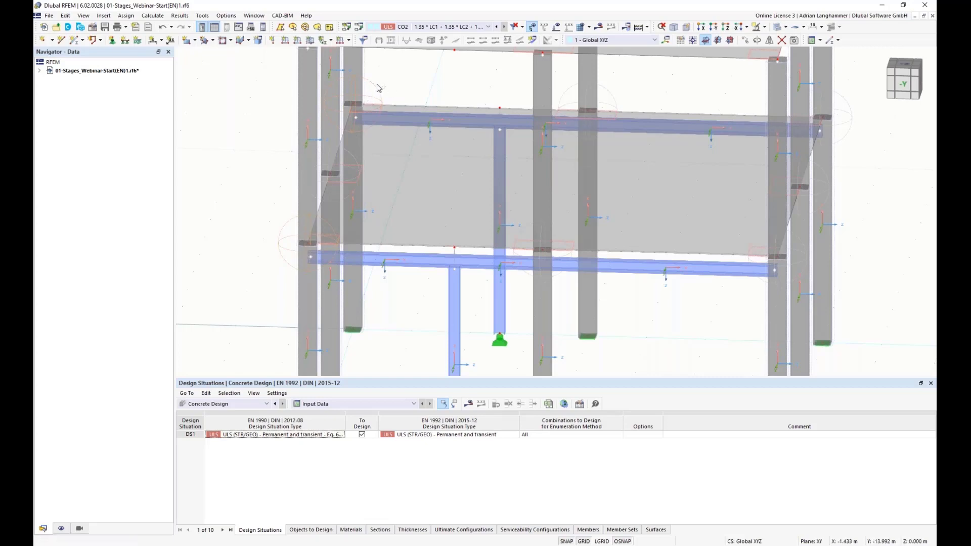
left_click_drag(374, 85, 499, 108, "ctrl")
scroll(441, 96, "up", 3)
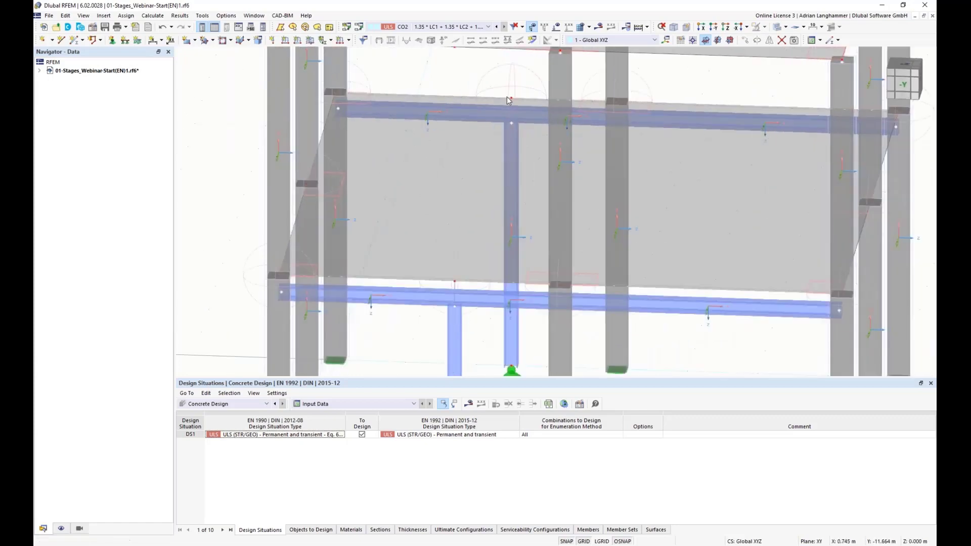
scroll(480, 96, "down", 3)
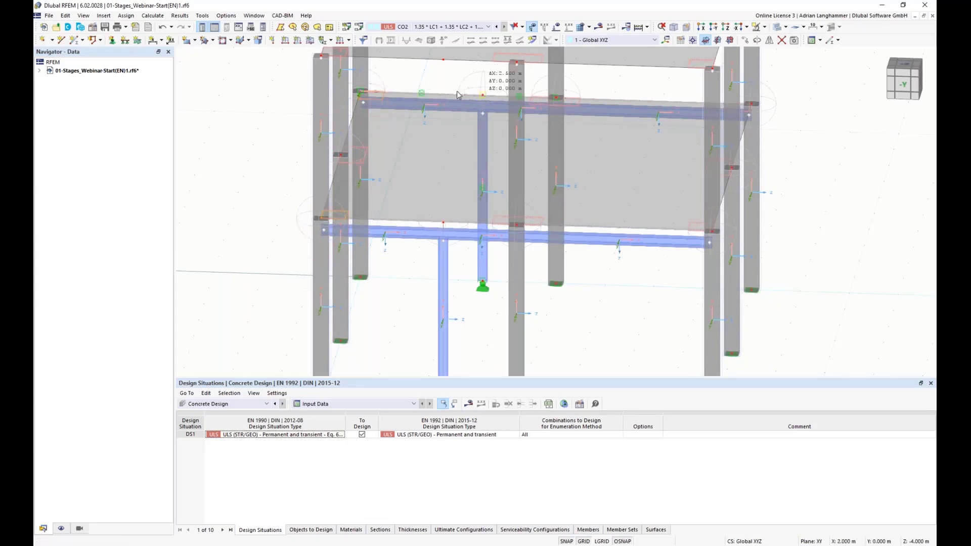
scroll(436, 89, "down", 3)
middle_click_drag(428, 130, 390, 109)
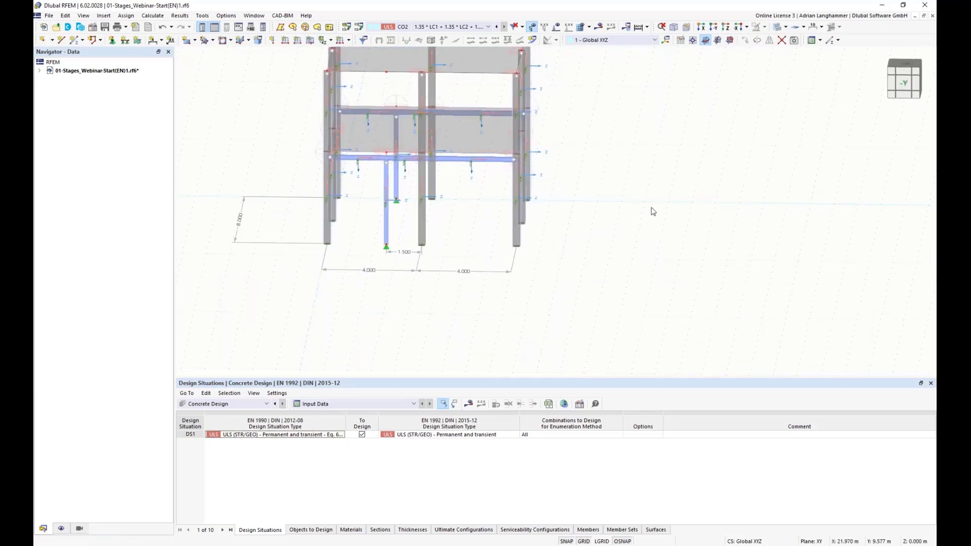
middle_click_drag(527, 172, 527, 217)
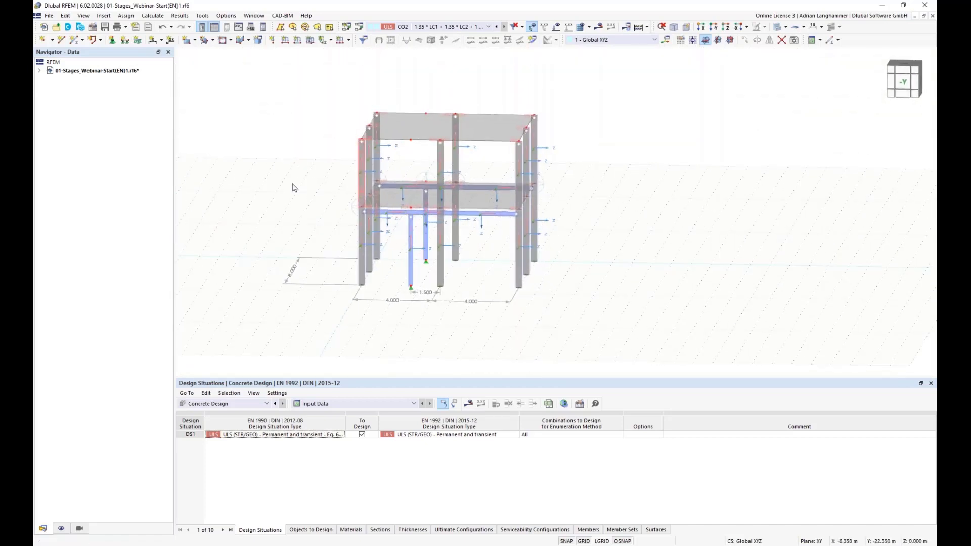
scroll(419, 232, "up", 1)
Step: Activate the Construction Stages Analysis (CSA) and Steel Design add-ons in the model's base data
left_click(40, 71)
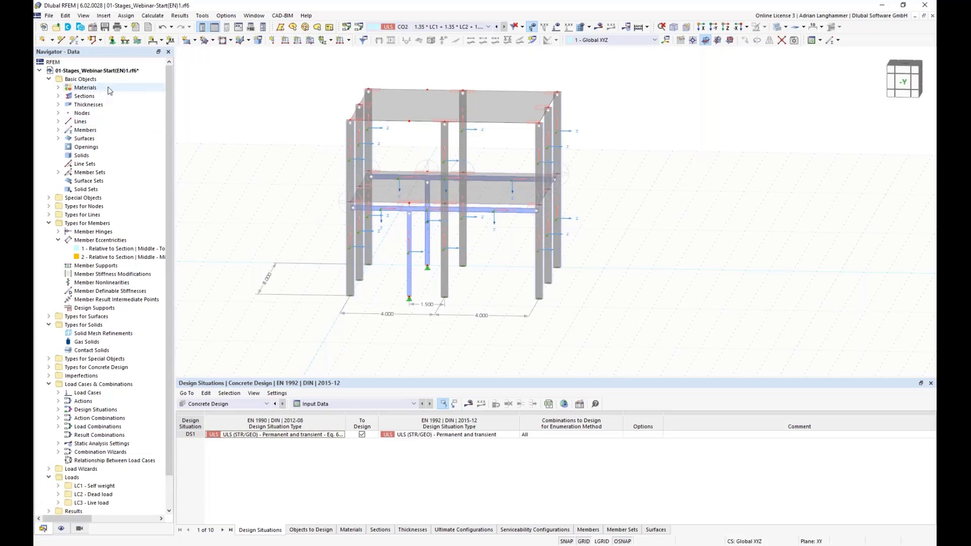
right_click(116, 70)
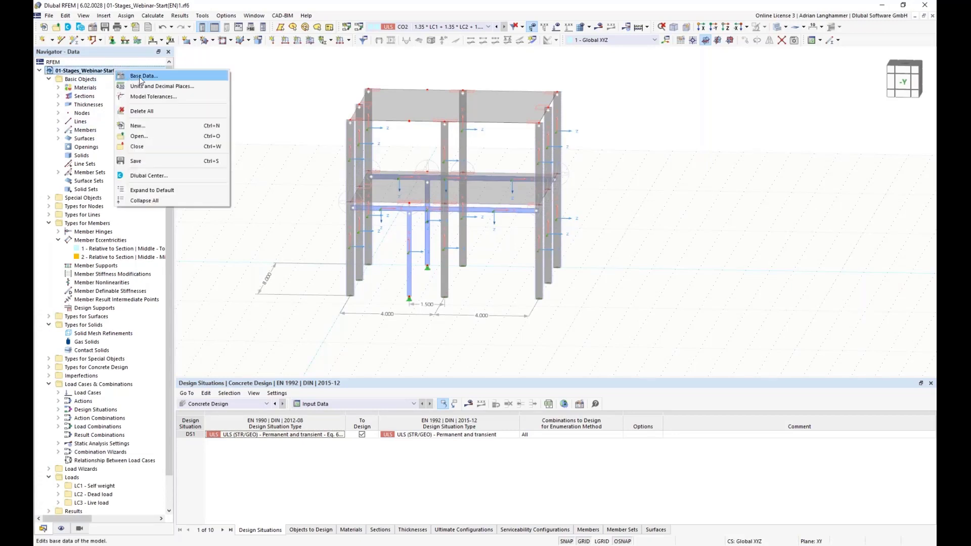
left_click(141, 77)
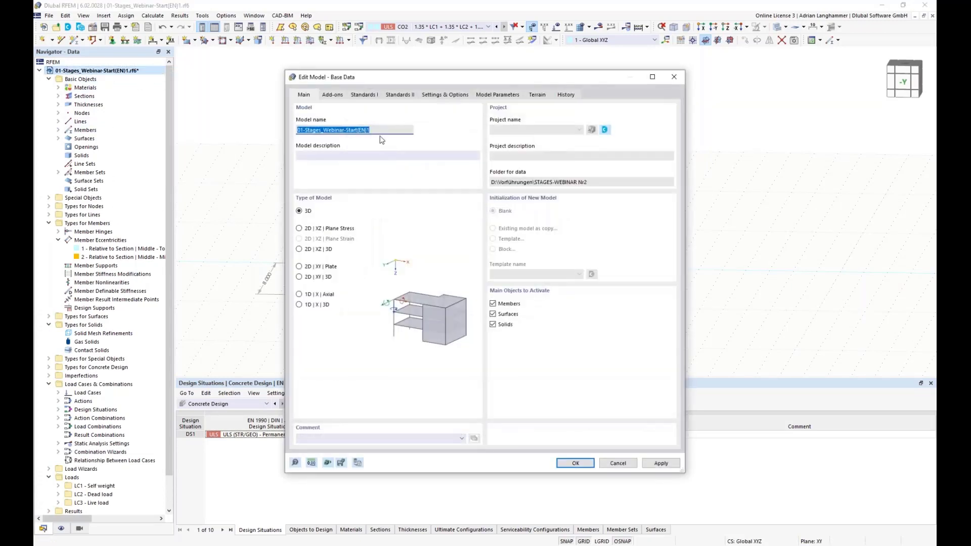
left_click(334, 94)
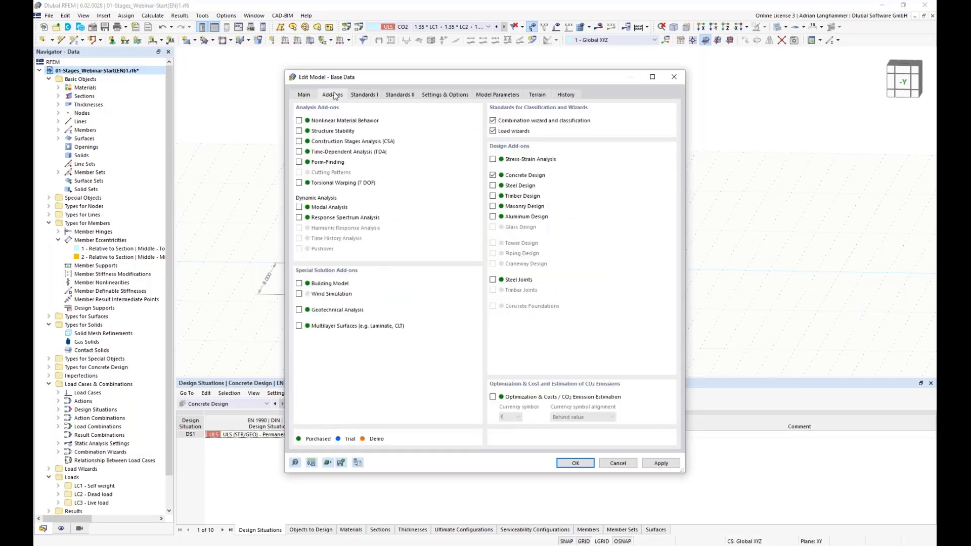
left_click(299, 141)
left_click_drag(521, 78, 458, 91)
left_click(460, 201)
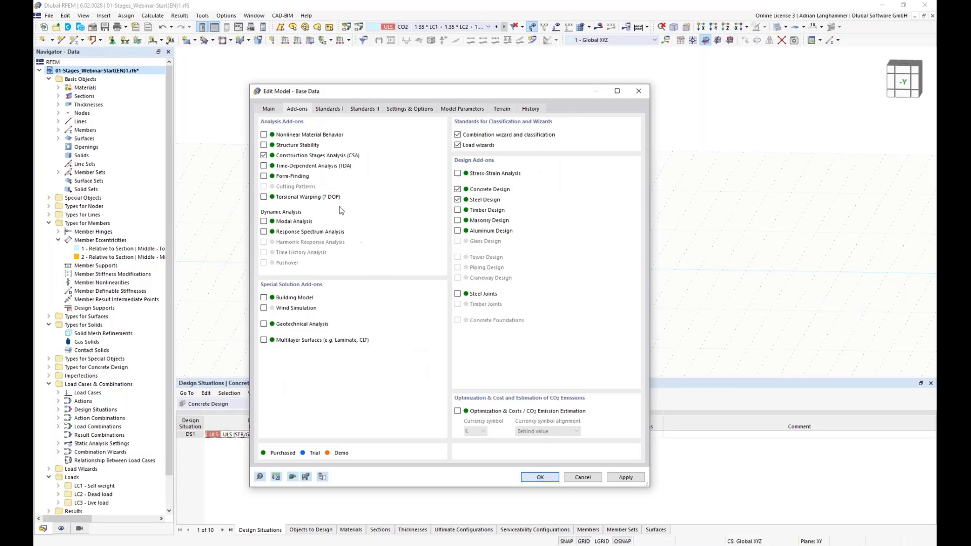
key("Return")
Step: Create three consecutive construction stages, CS1 to CS3
middle_click_drag(261, 161, 257, 150)
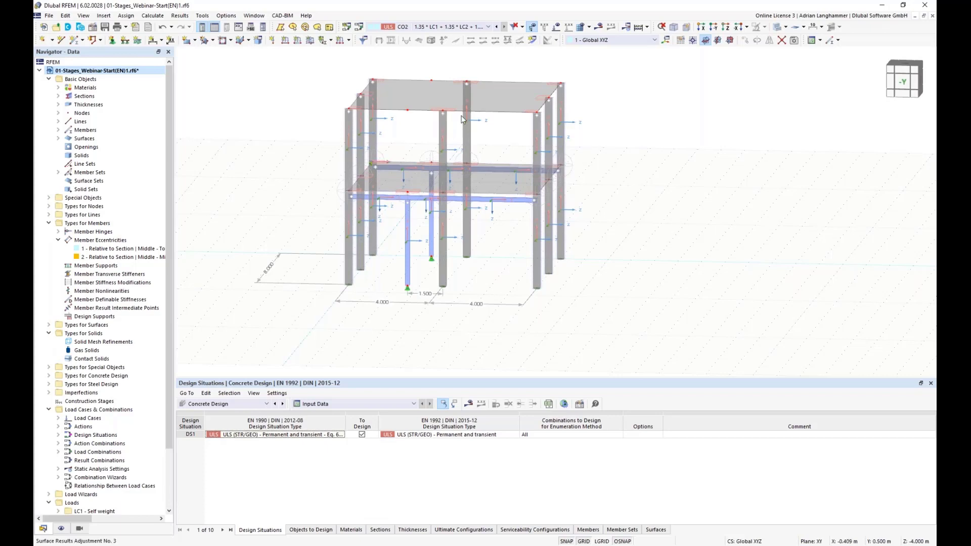
mouse_move(624, 244)
middle_mouse_down()
mouse_move(616, 267)
mouse_move(608, 247)
middle_mouse_up()
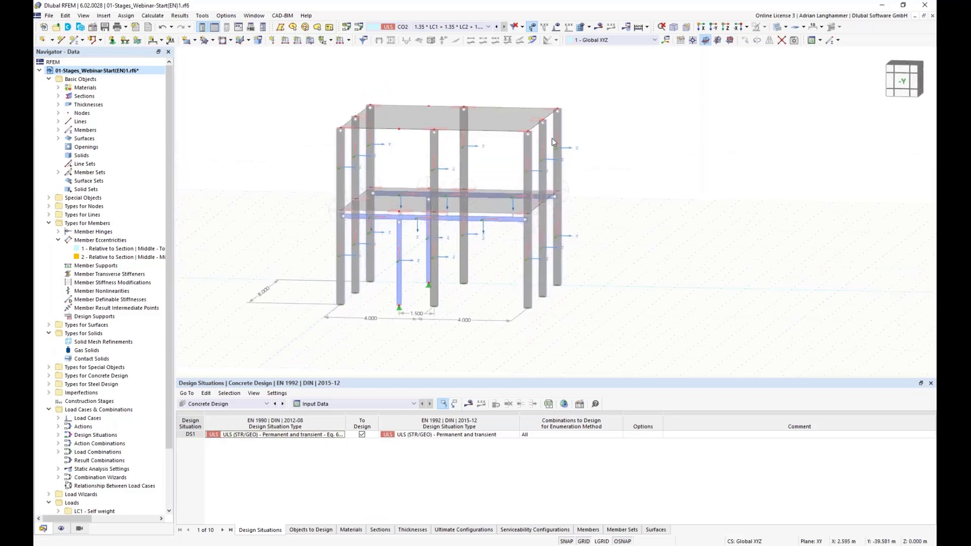
middle_click_drag(522, 183, 611, 213, "ctrl")
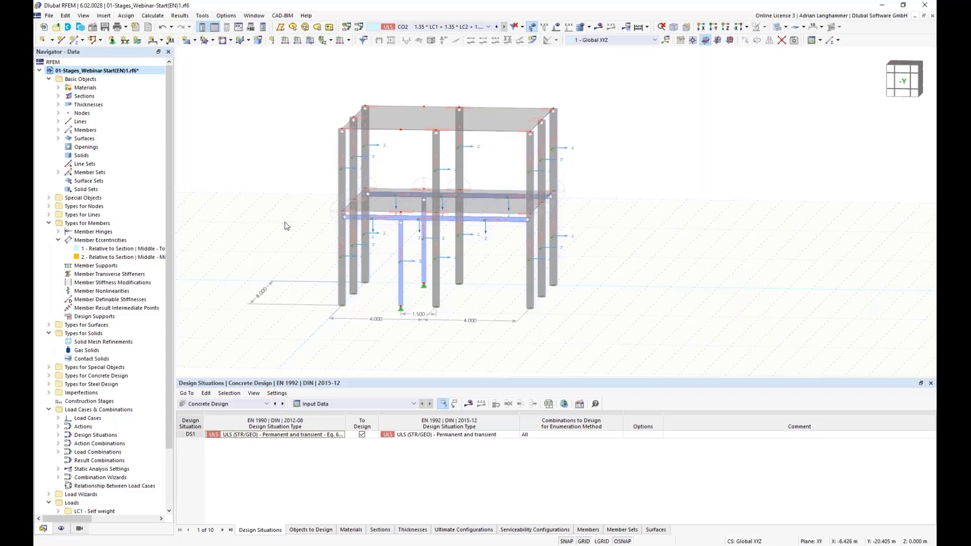
right_click(84, 402)
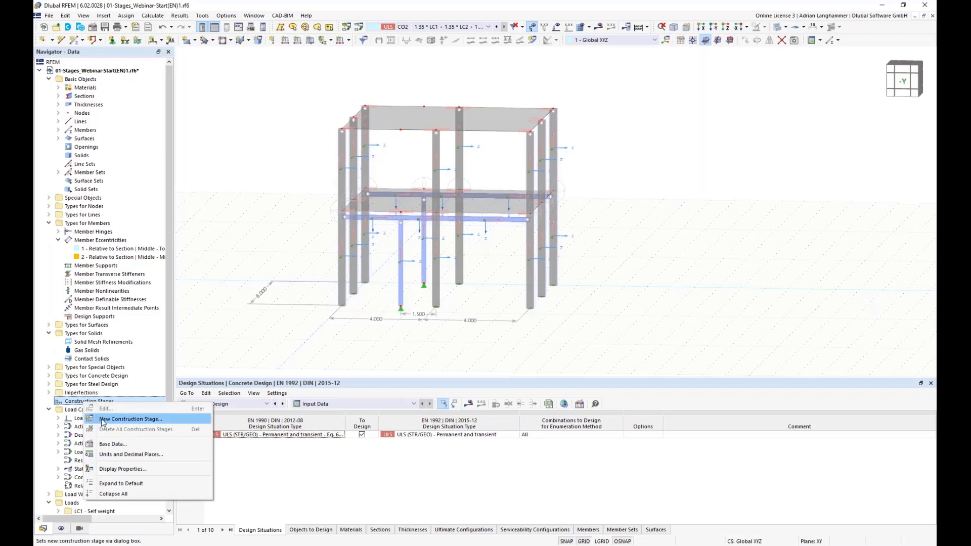
left_click(105, 420)
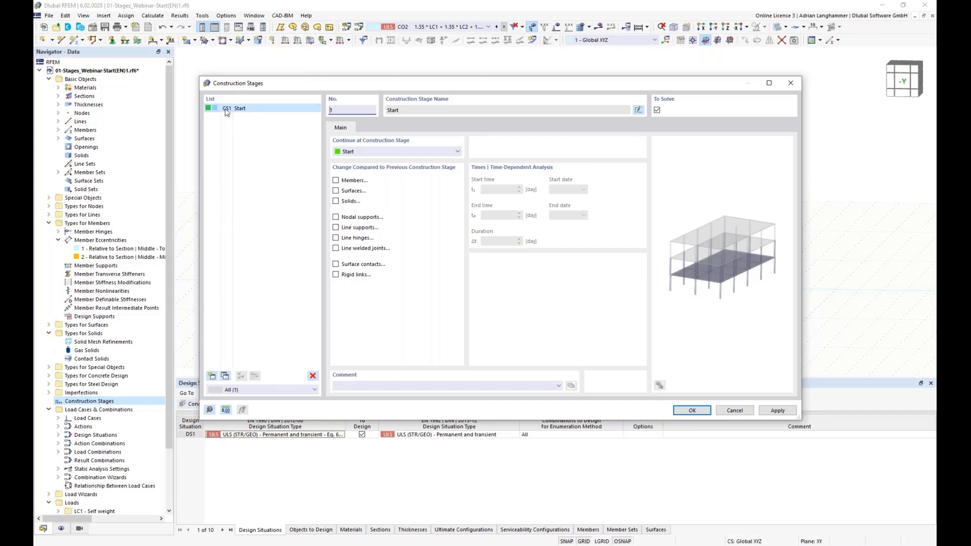
left_click_drag(313, 92, 312, 326)
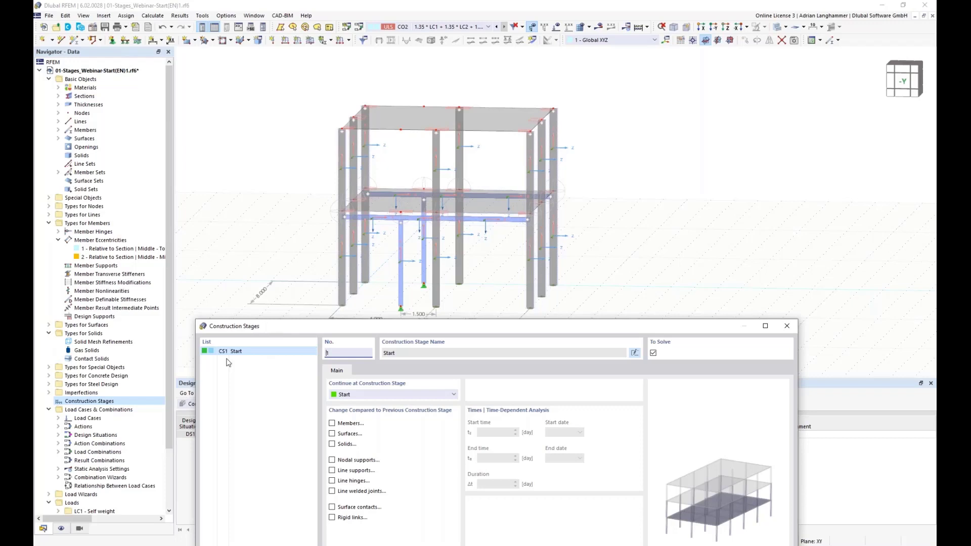
left_click_drag(288, 326, 348, 165)
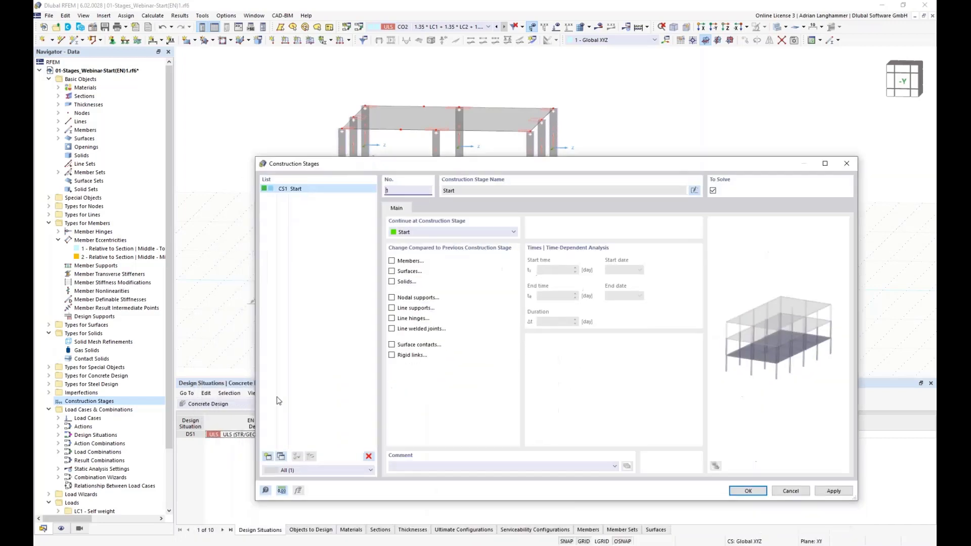
left_click(268, 457)
left_click(268, 457)
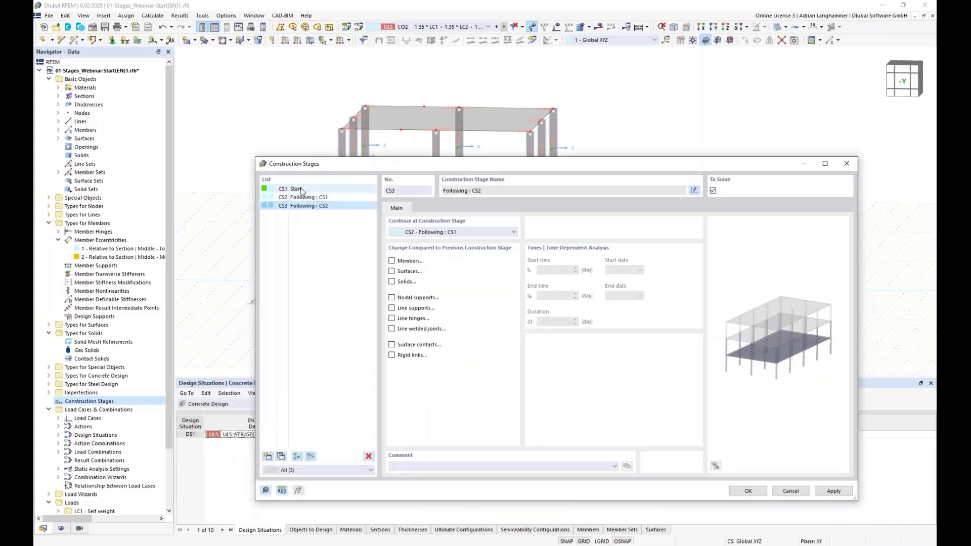
Step: Rename construction stage CS1 as "Original Structure"
left_click(308, 189)
left_click(476, 194)
key("ctrl+a")
key("BackSpace")
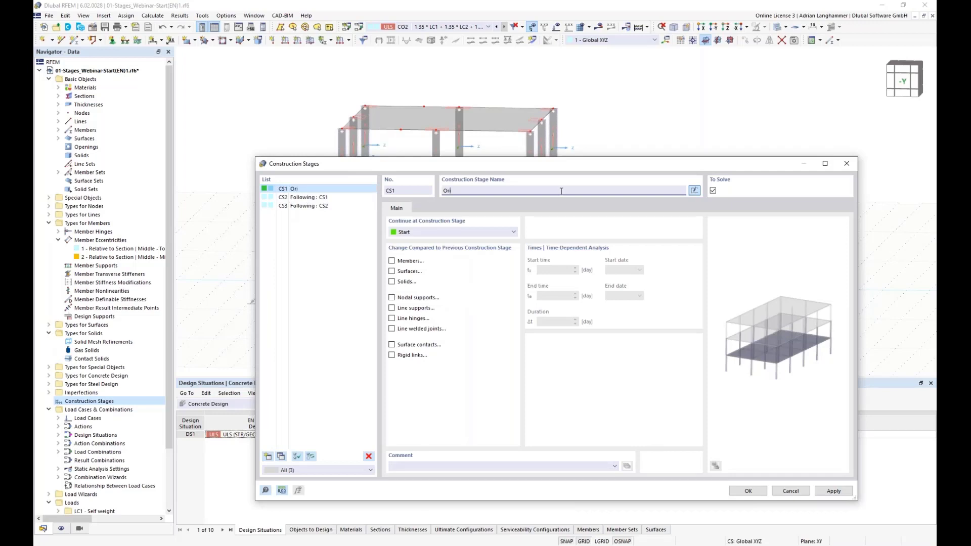
type("Original Structure")
Step: Name construction stage CS2 "Add Steel Constrution" and CS3 "Remove Concrete Columns"
left_click(335, 197)
left_click(693, 191)
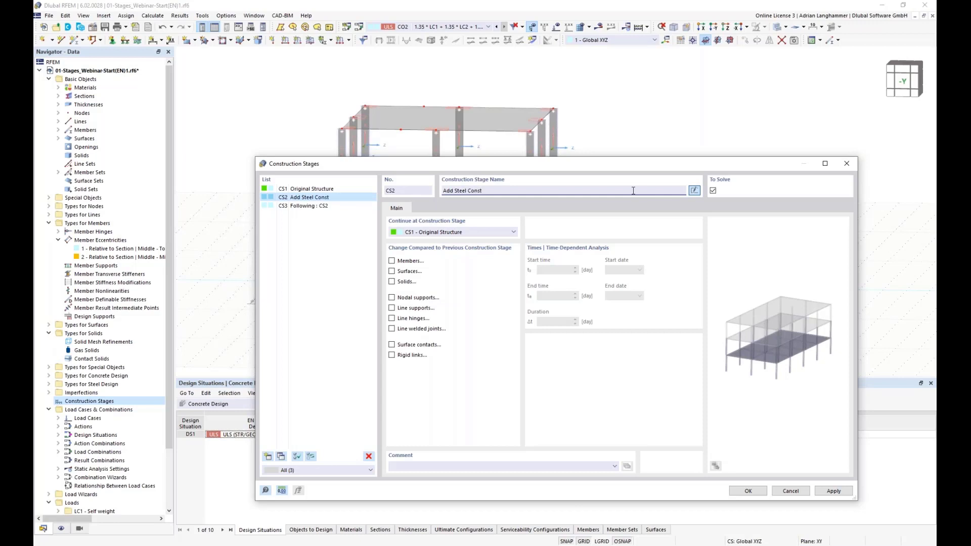
type("Add Steel Construction")
left_click(340, 206)
left_click(694, 191)
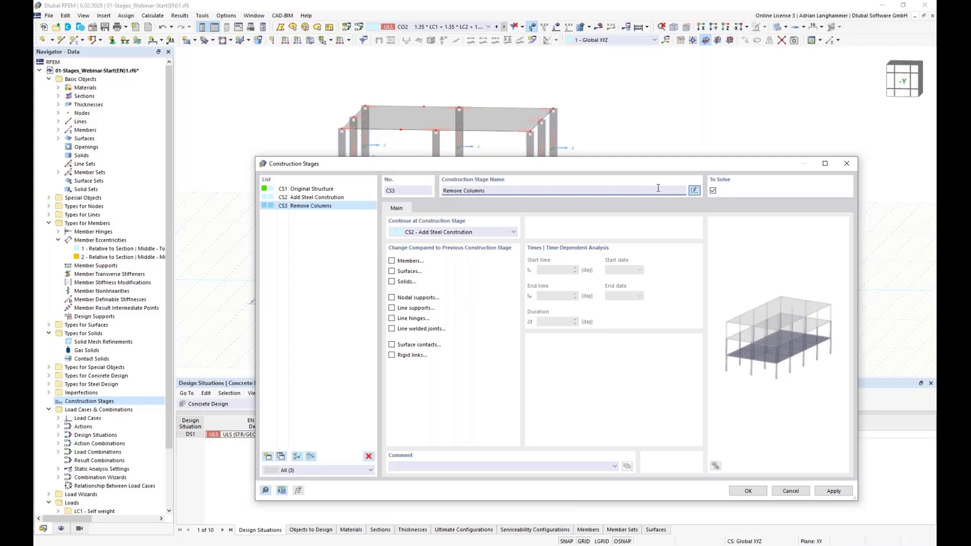
left_click(464, 191)
type("Concrete")
Step: Review the three construction stages and check which preceding stage each one continues from
left_click(331, 190)
left_click(329, 198)
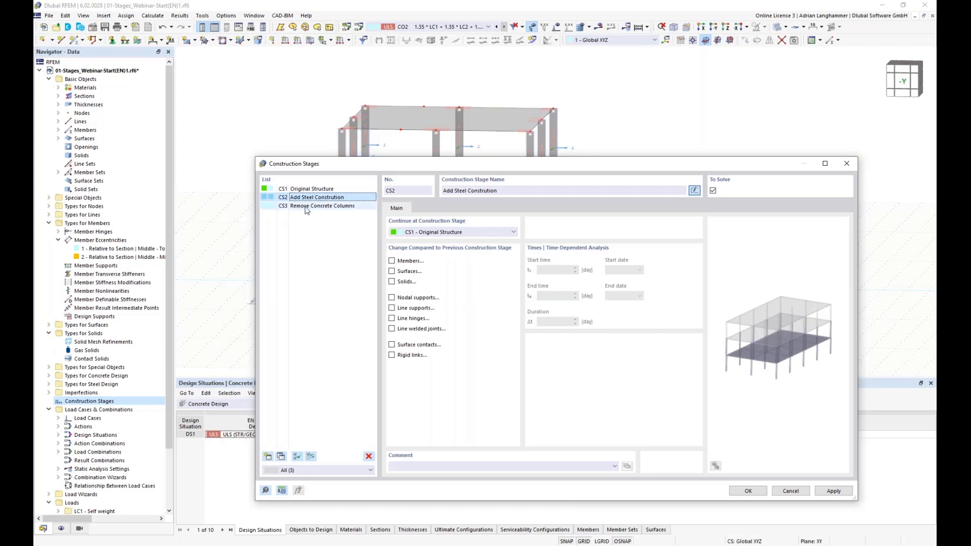
left_click(306, 206)
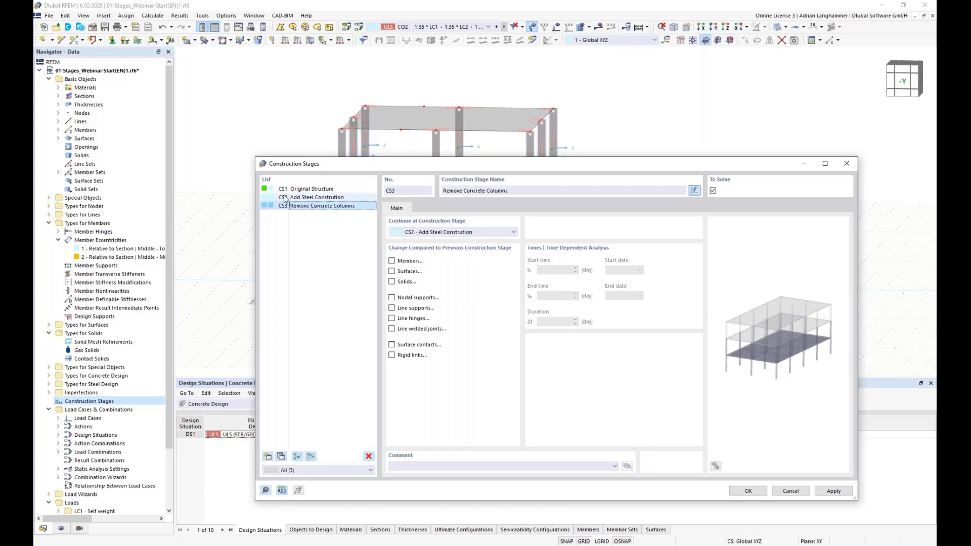
left_click(294, 198)
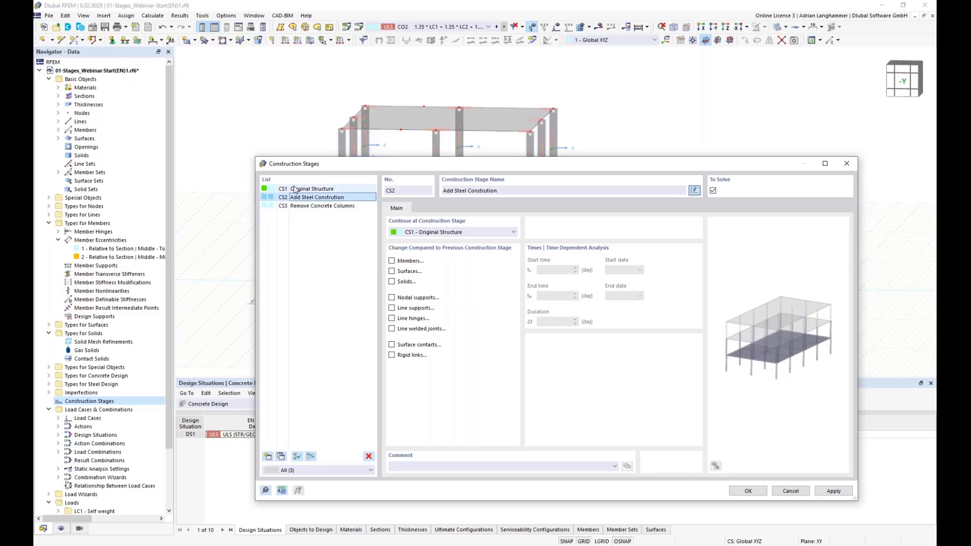
left_click(297, 207)
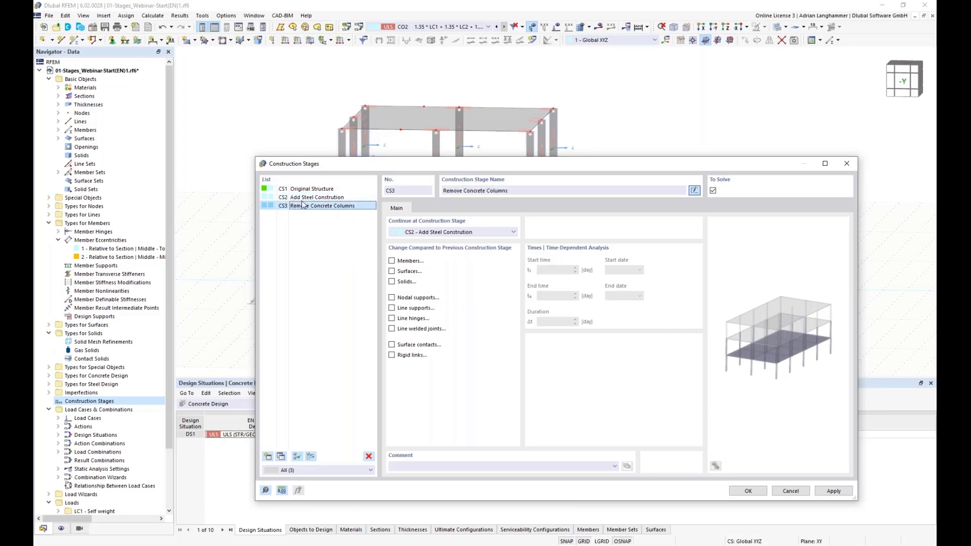
left_click(301, 197)
key("Up")
left_click(302, 197)
left_click(301, 206)
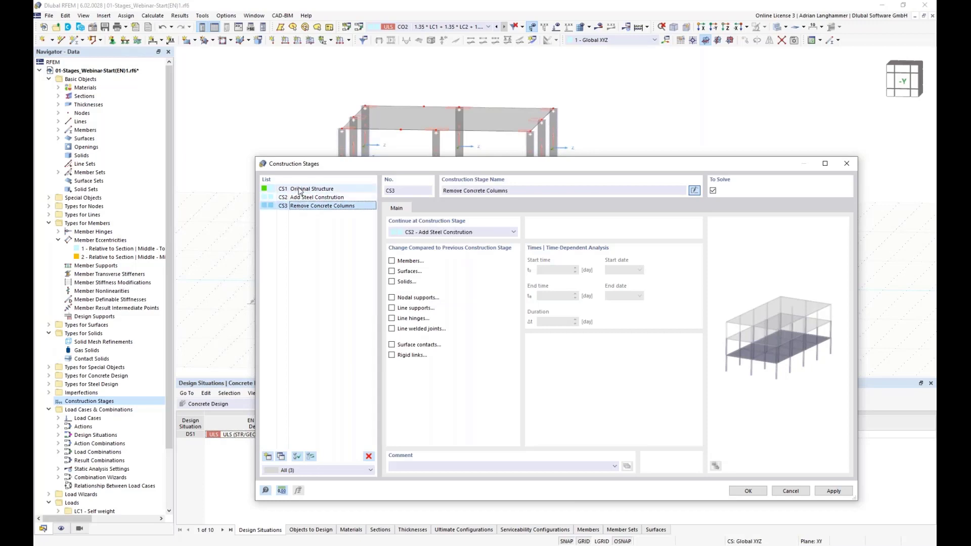
Step: Enable changes to members, surfaces and nodal supports for construction stage CS1 Original Structure
left_click(299, 191)
left_click_drag(372, 160, 315, 100)
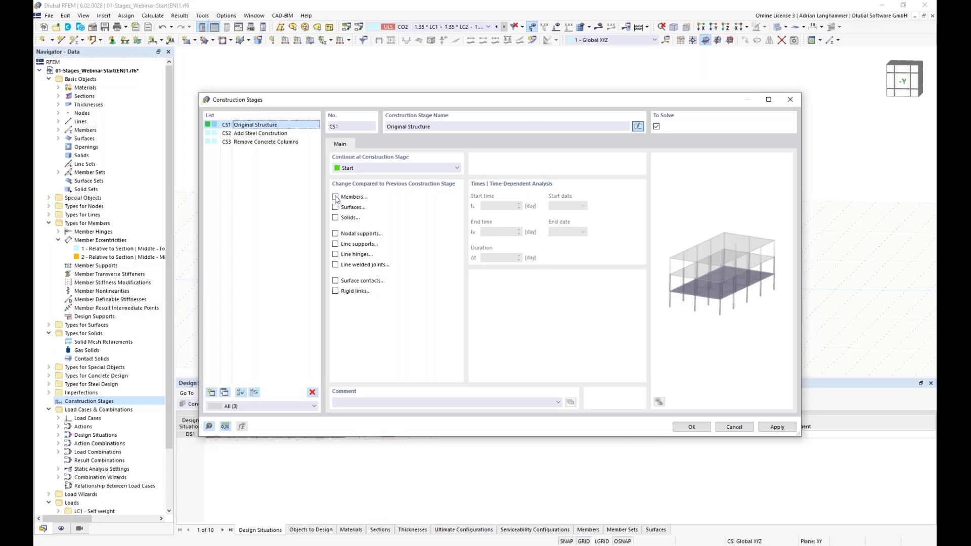
left_click_drag(432, 104, 389, 344)
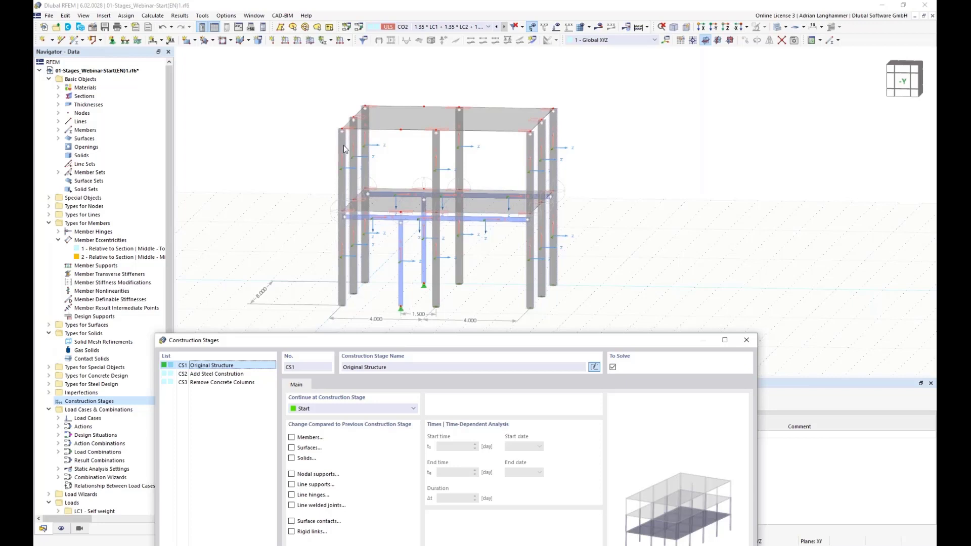
left_click_drag(363, 342, 357, 187)
left_click(323, 233)
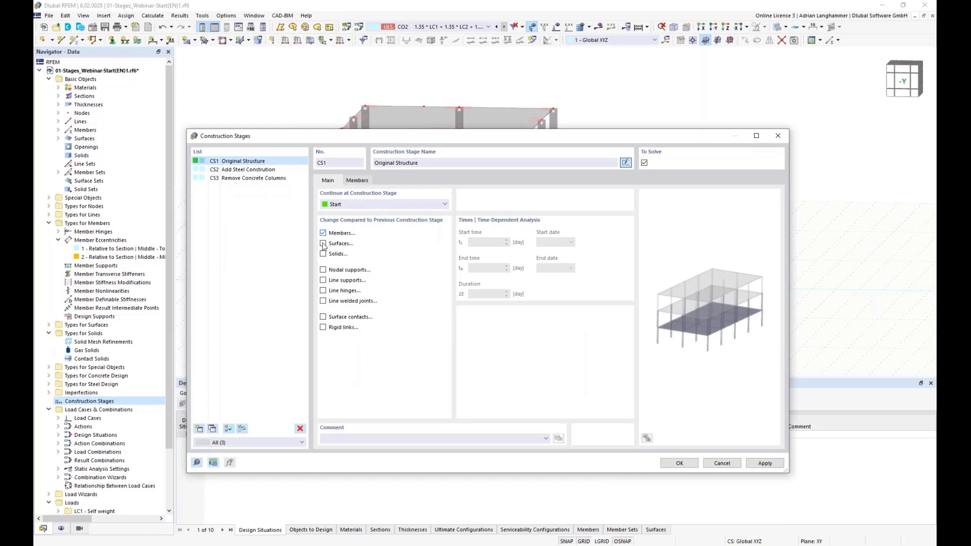
left_click(323, 244)
left_click(323, 269)
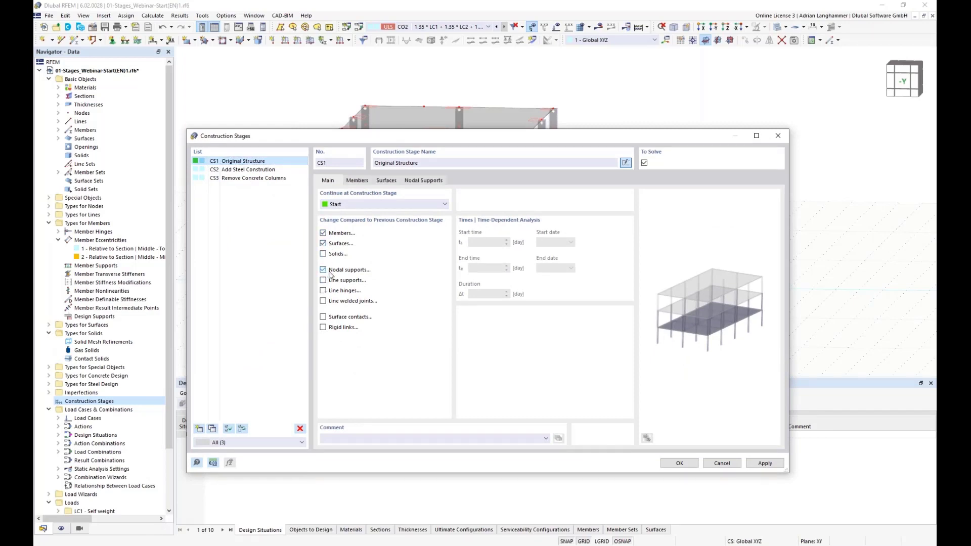
Step: Add all concrete columns of both storeys to CS1 by selecting members 1-4,13-16,37,42-44,46,48,67,68 in the model
left_click(362, 181)
left_click_drag(418, 138, 381, 182)
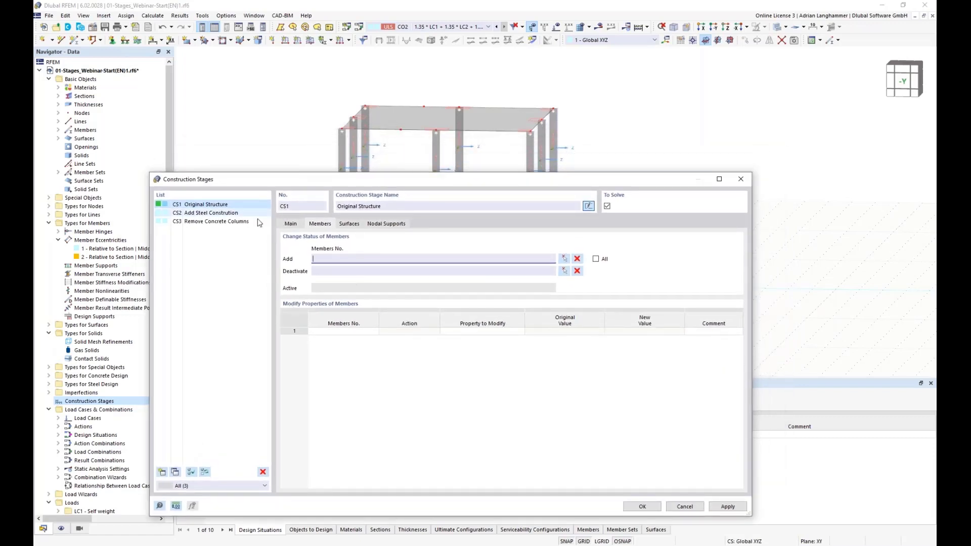
left_click(335, 255)
left_click(564, 259)
left_click_drag(380, 271, 331, 256)
left_click_drag(447, 264, 434, 260)
left_click_drag(588, 266, 511, 257)
left_click_drag(581, 172, 316, 157)
left_click(173, 137)
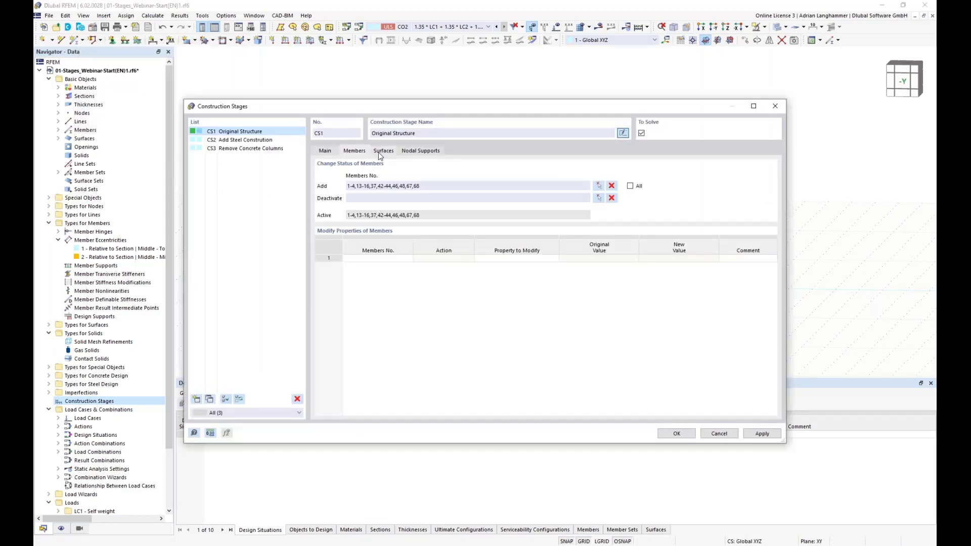
Step: Add the lower and upper floor slabs, surfaces 1 and 2, to construction stage CS1
left_click(382, 152)
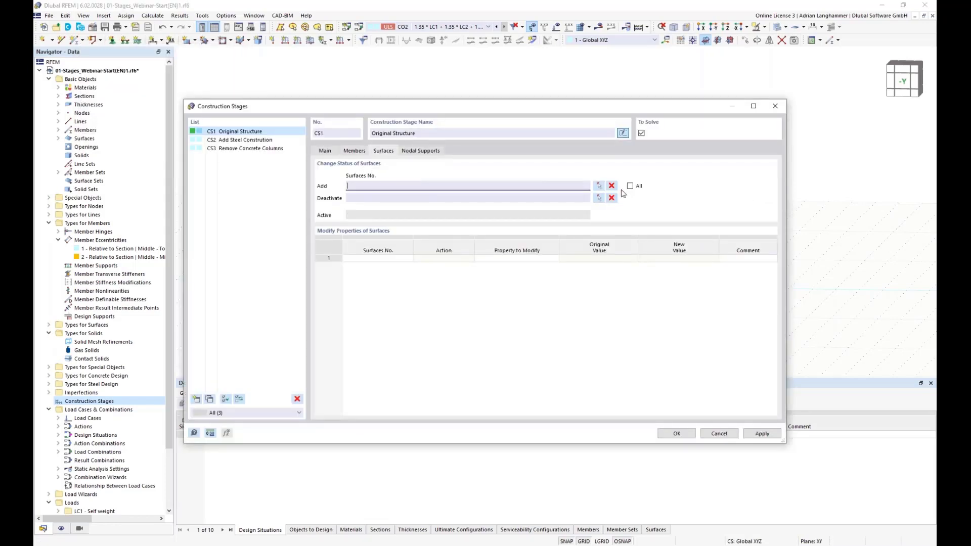
left_click(598, 187)
left_click(412, 197)
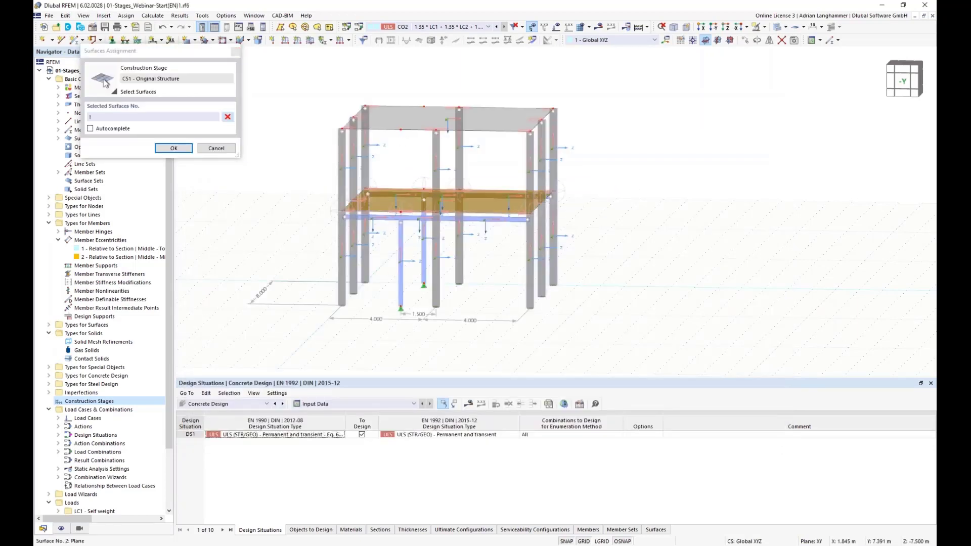
left_click(405, 120)
left_click(173, 148)
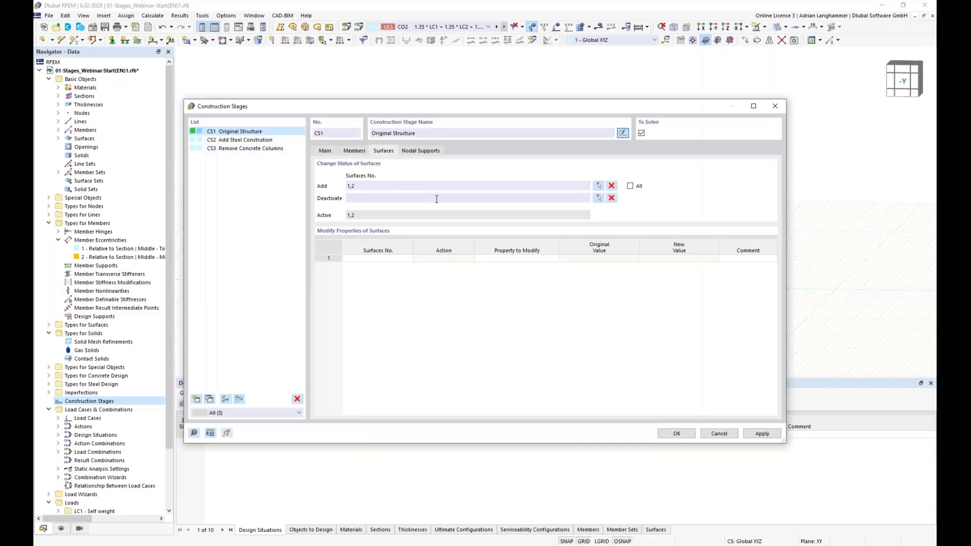
Step: Add the nodal supports at the concrete column bases, nodes 1,3,5,7,15,19,36,39, to construction stage CS1
left_click(430, 152)
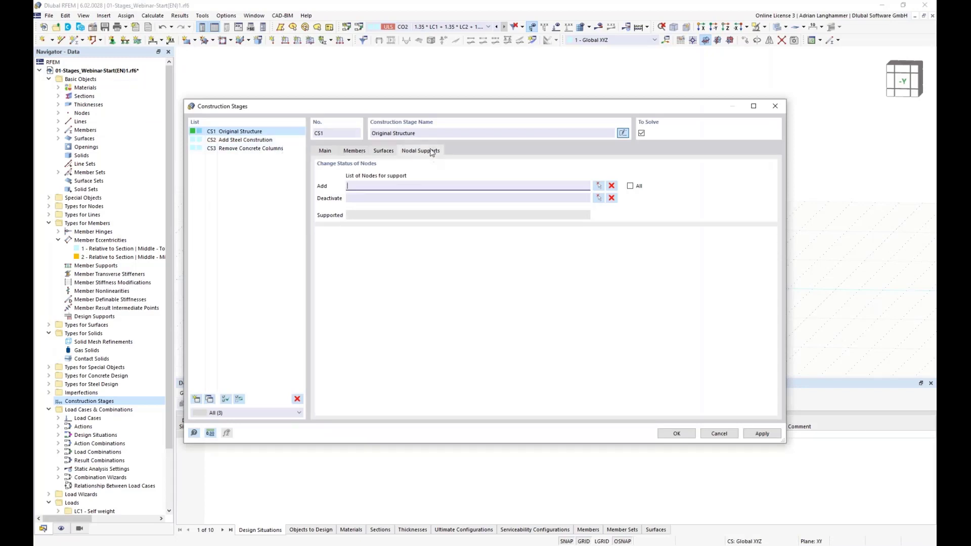
left_click(597, 187)
left_click_drag(614, 325, 431, 278)
left_click_drag(383, 331, 325, 269)
left_click(173, 138)
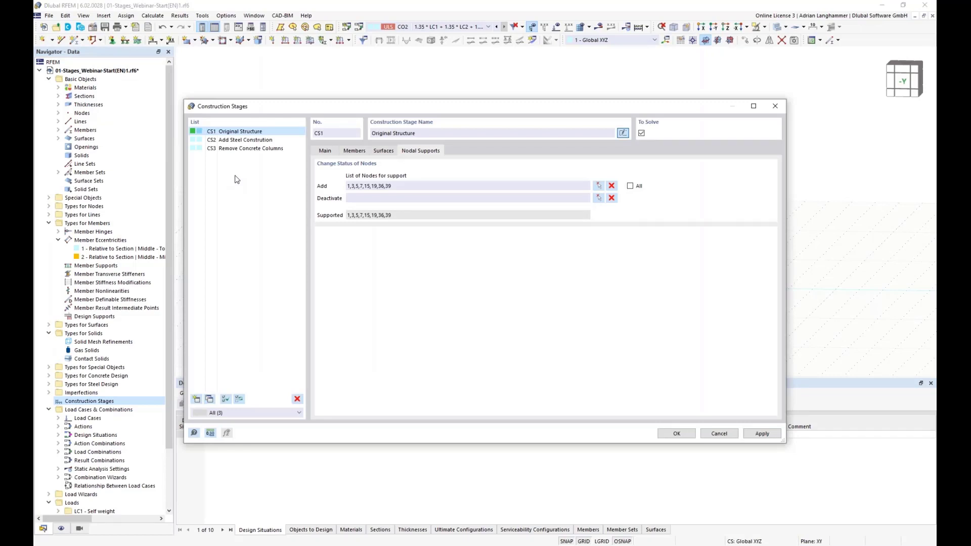
left_click(353, 152)
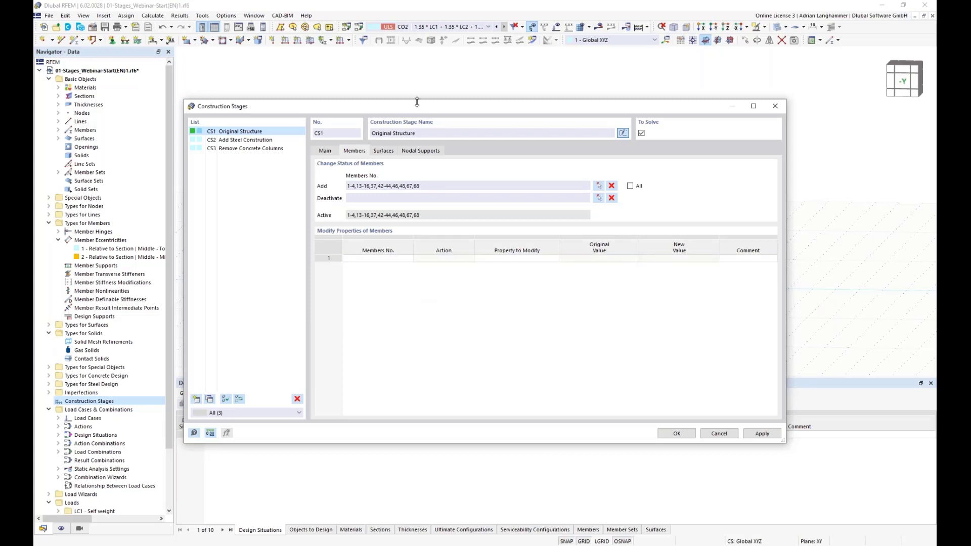
left_click_drag(419, 108, 419, 89)
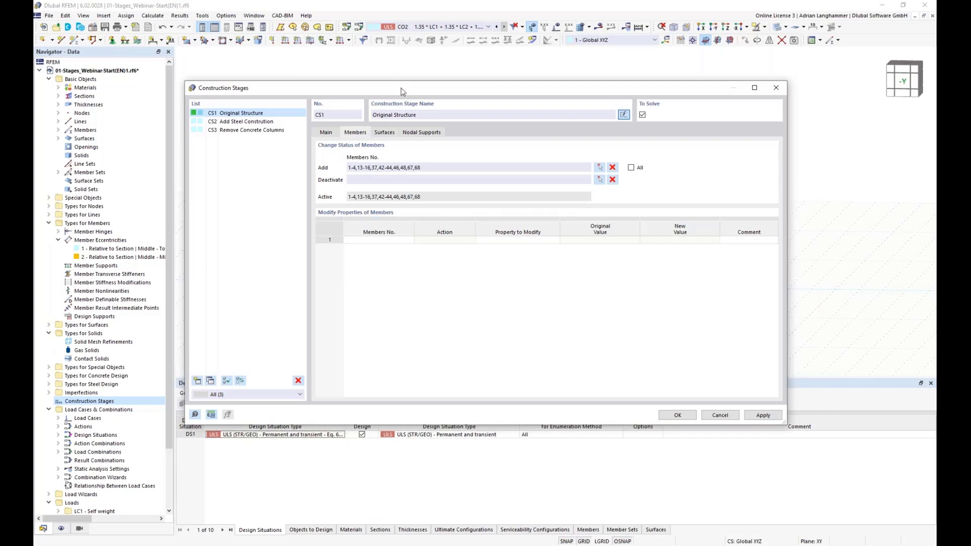
left_click_drag(402, 89, 409, 121)
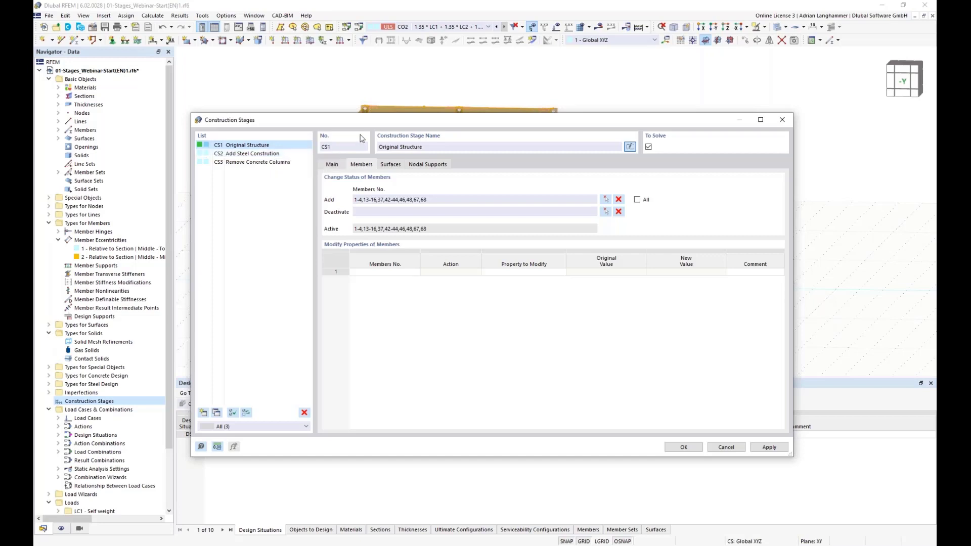
Step: Enable changes to members, nodal supports and line hinges for construction stage CS2 Add Steel Constrution
left_click(291, 155)
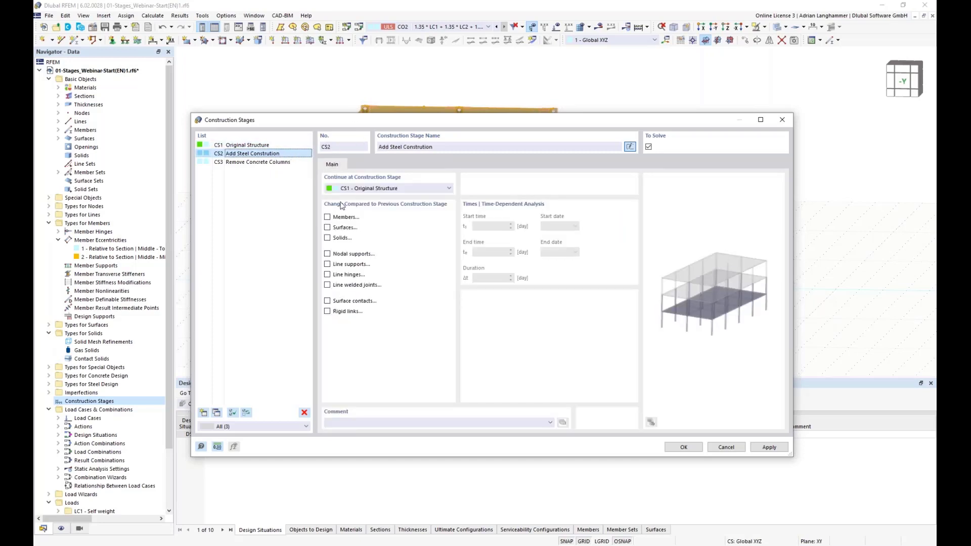
left_click(327, 217)
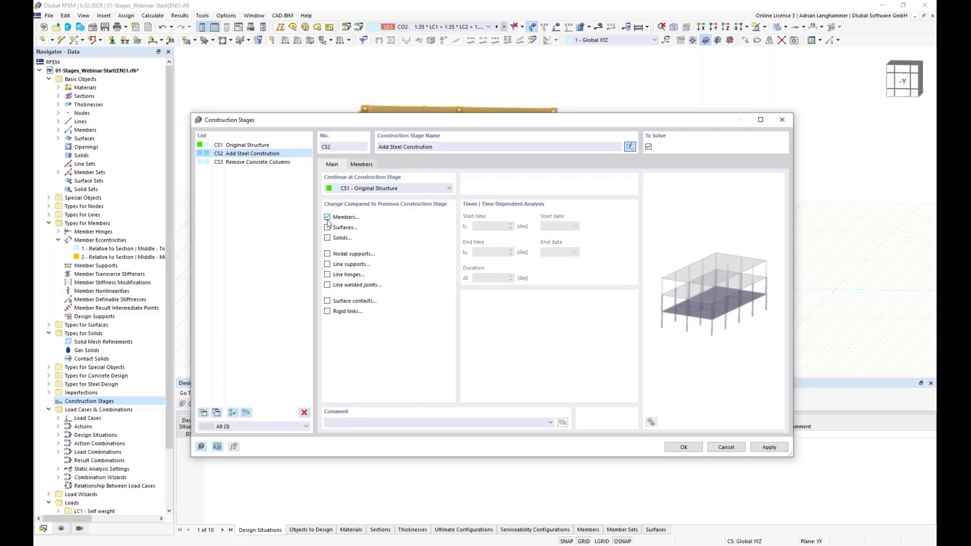
left_click(328, 254)
left_click(327, 275)
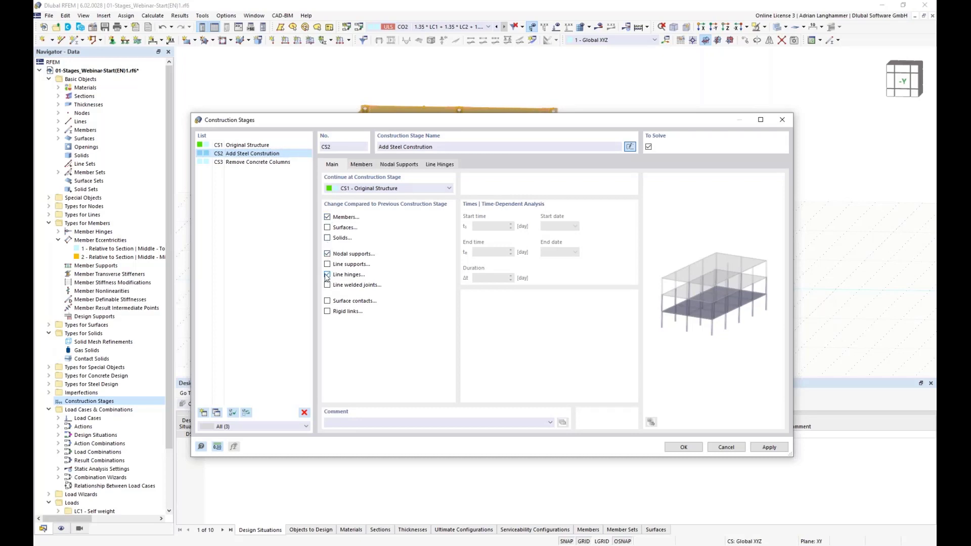
Step: Add the steel columns and edge beams, members 69-76, to construction stage CS2 by selecting them in the model
left_click(364, 165)
left_click_drag(396, 122, 372, 325)
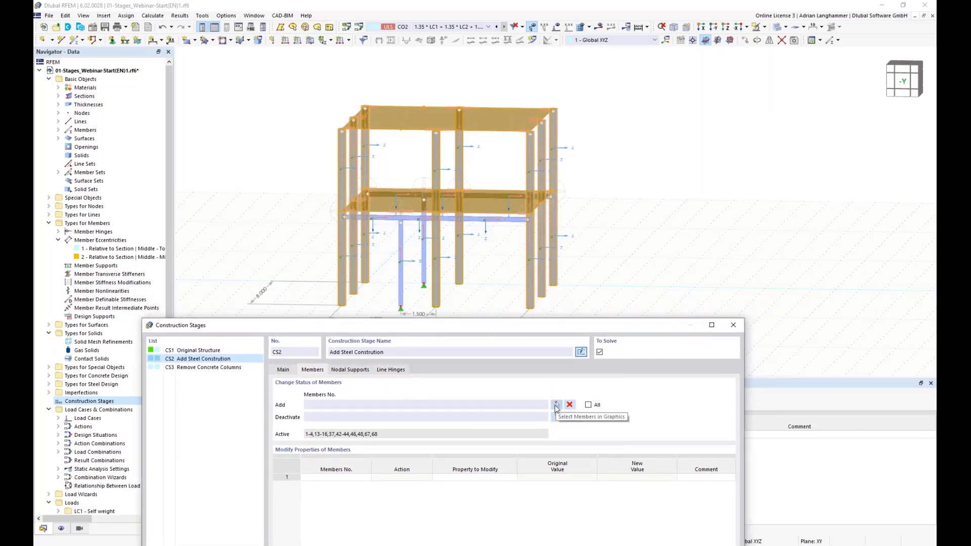
left_click(588, 405)
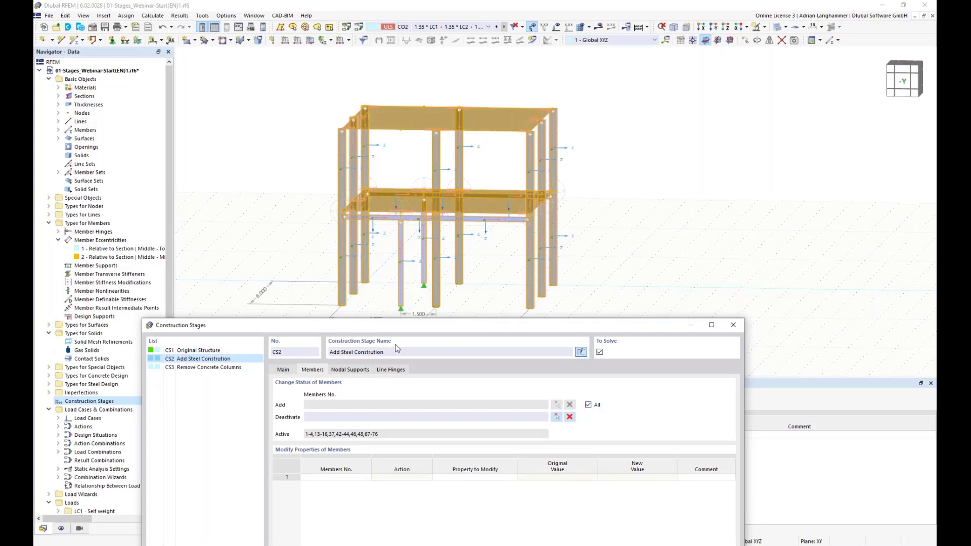
left_click(589, 407)
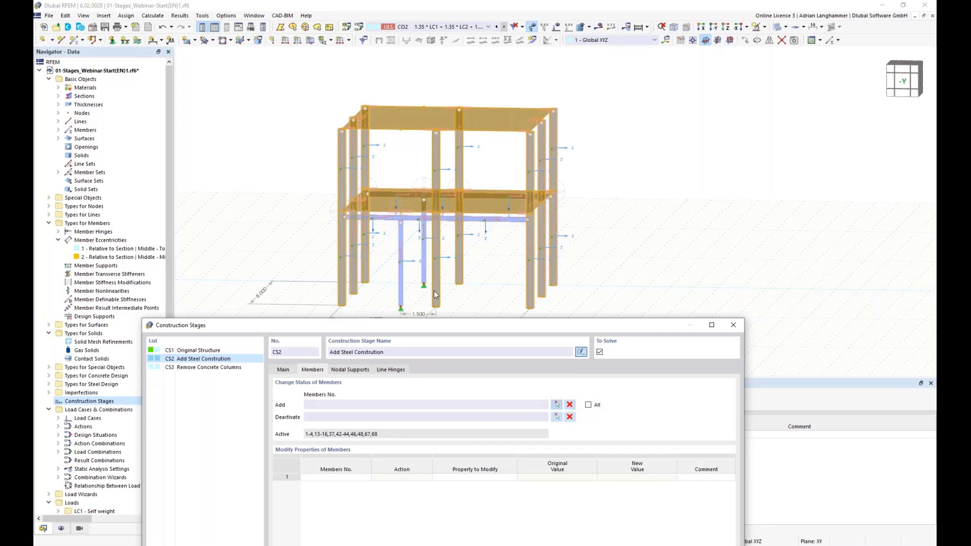
left_click(556, 405)
left_click(430, 191)
left_click(480, 219)
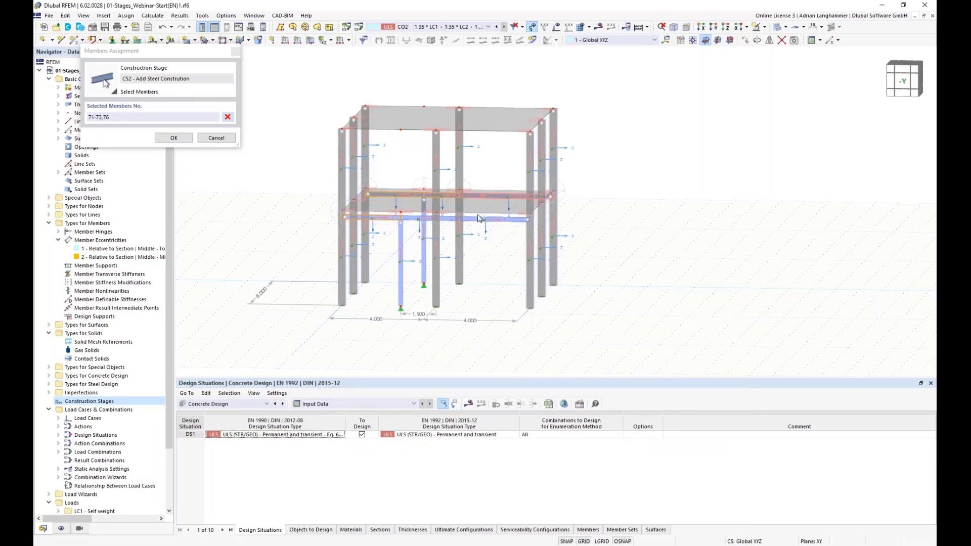
left_click(424, 221)
left_click(423, 202)
left_click(400, 225)
left_click(174, 137)
double_click(344, 185)
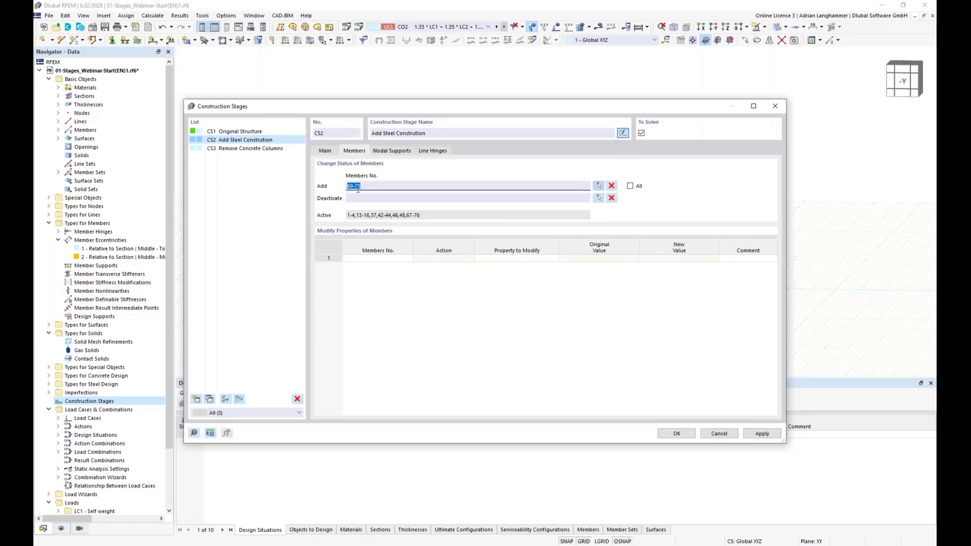
Step: Add the nodal supports under the two steel columns, nodes 48 and 49, to construction stage CS2
left_click(402, 151)
left_click(599, 187)
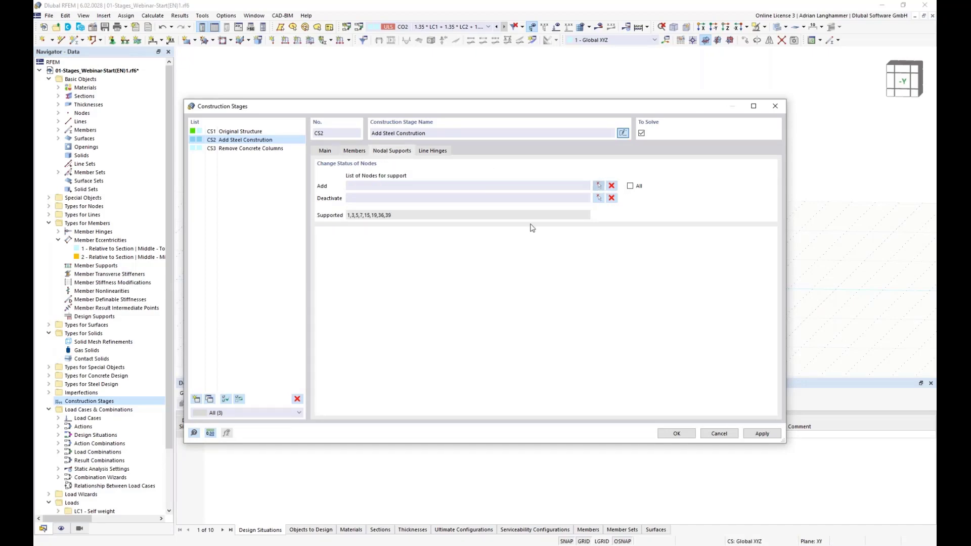
left_click(405, 309)
left_click(418, 286)
left_click(174, 138)
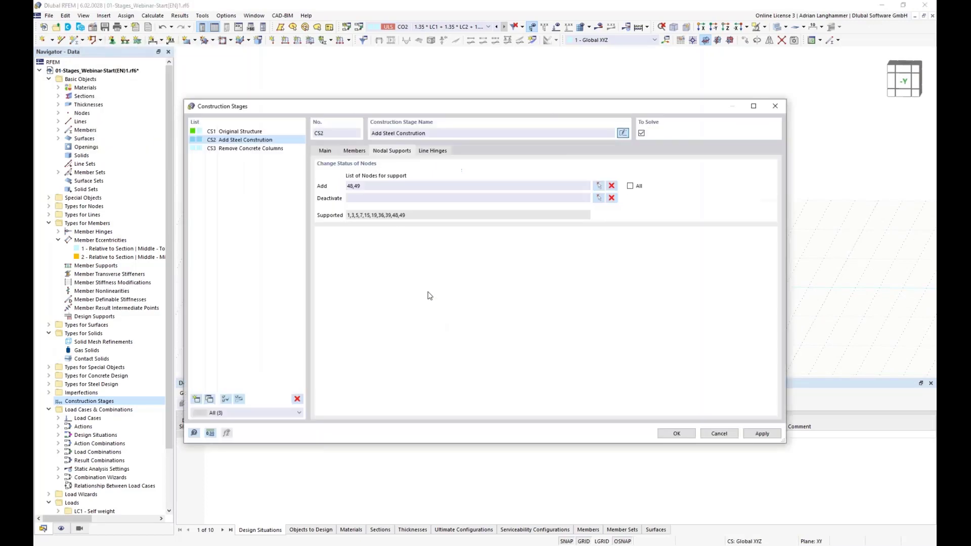
Step: Add all line hinge assignments to construction stage CS2
left_click(432, 151)
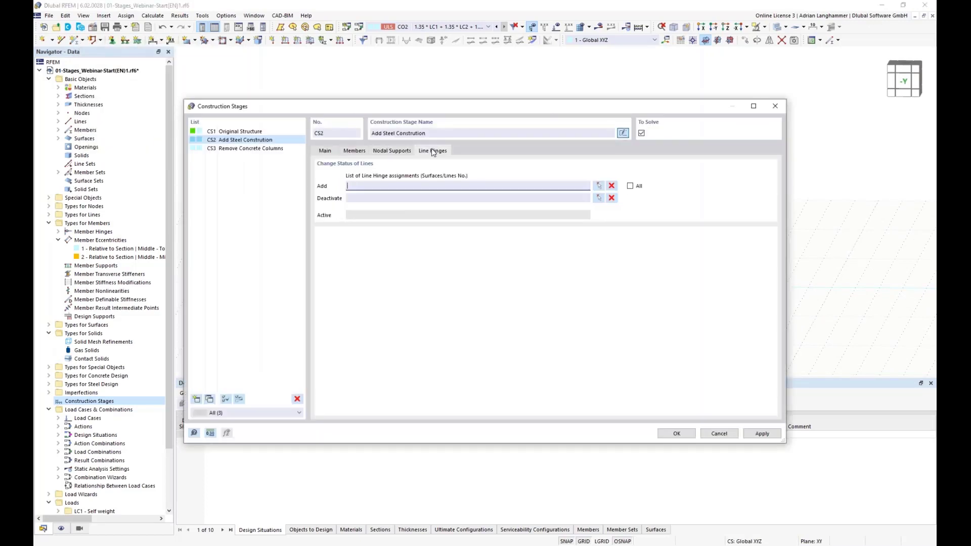
left_click_drag(469, 103, 428, 140)
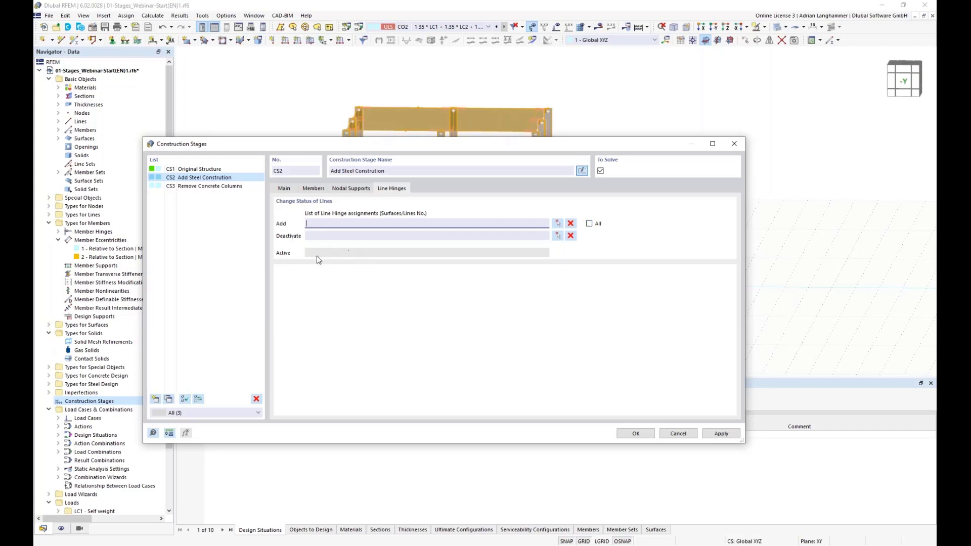
left_click(589, 223)
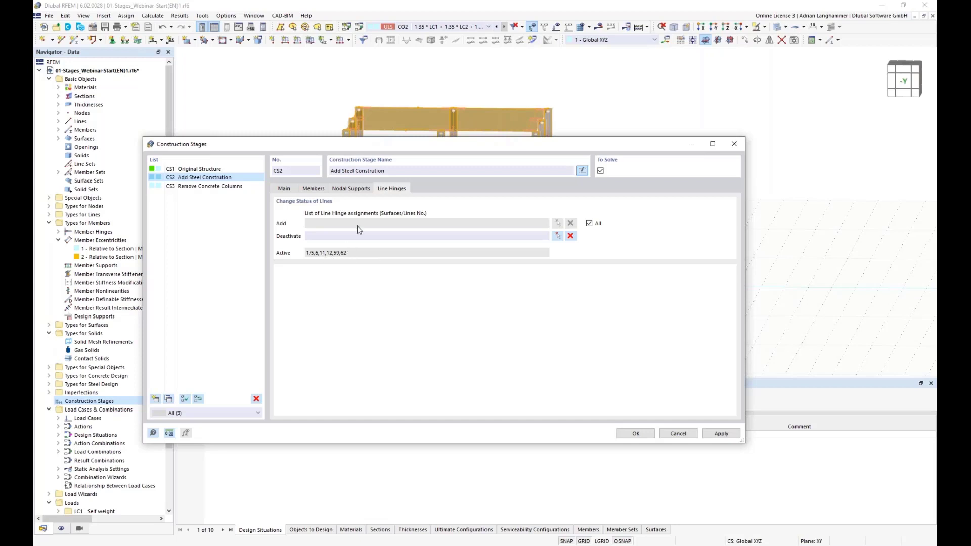
left_click_drag(376, 149, 437, 159)
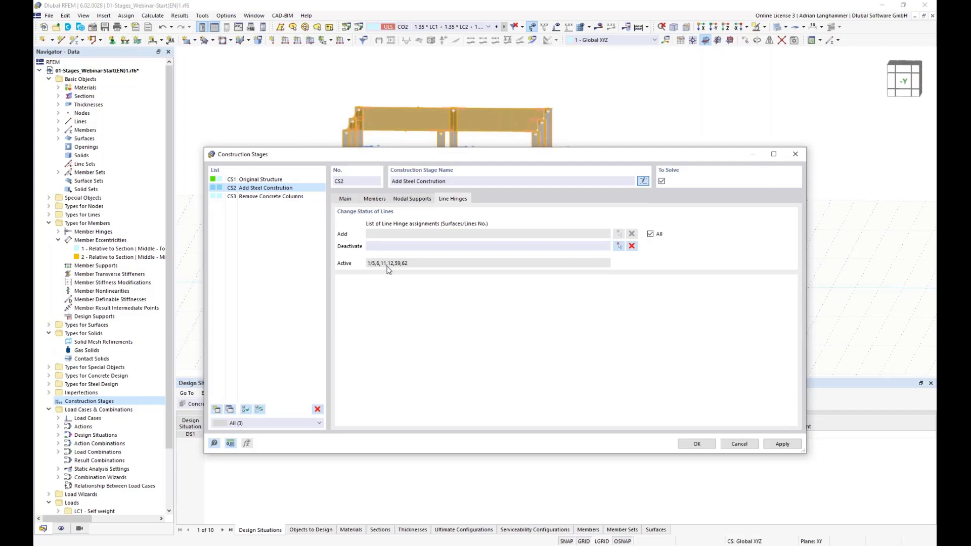
left_click_drag(499, 154, 477, 255)
Step: Enable member changes for CS3 Remove Concrete Columns and deactivate the two middle ground-floor concrete columns, members 67 and 68
left_click(286, 298)
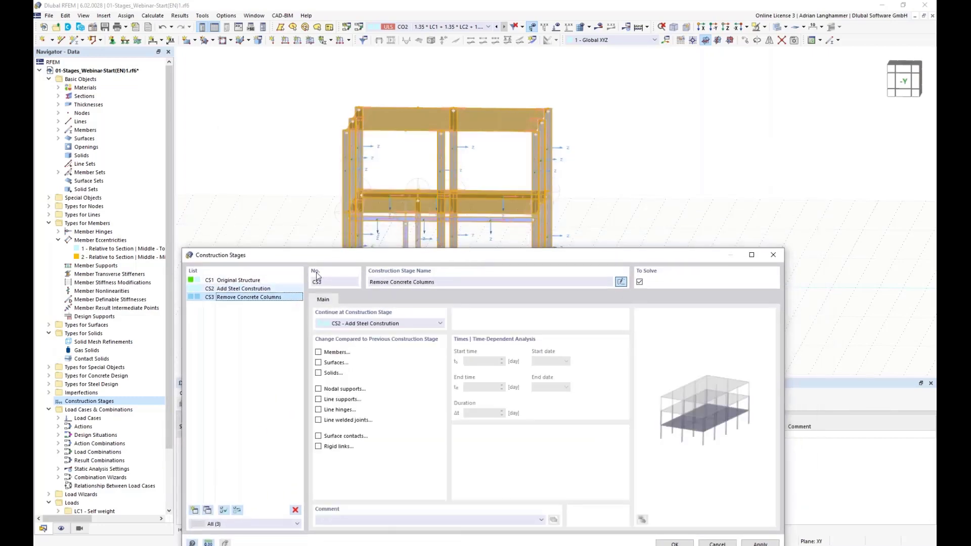
left_click_drag(390, 254, 369, 141)
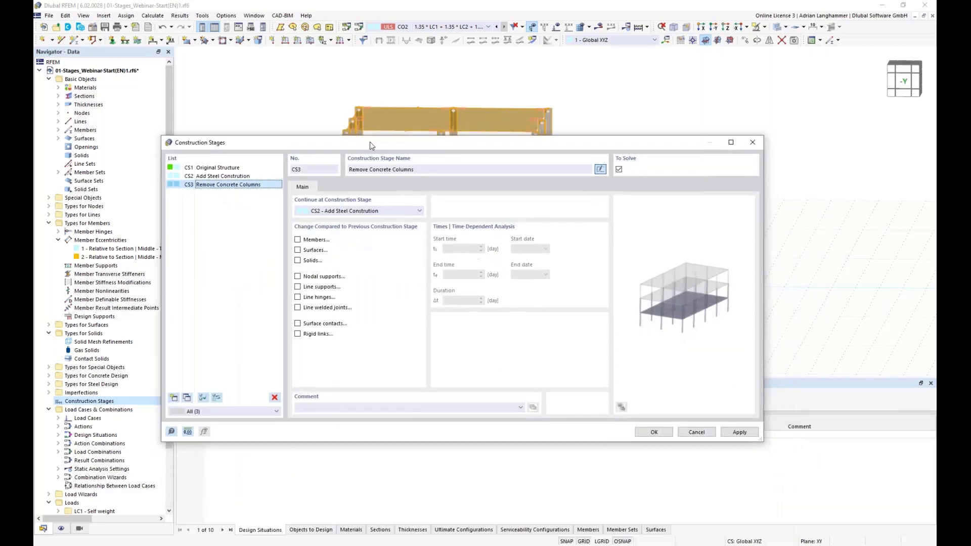
left_click(298, 240)
left_click(331, 188)
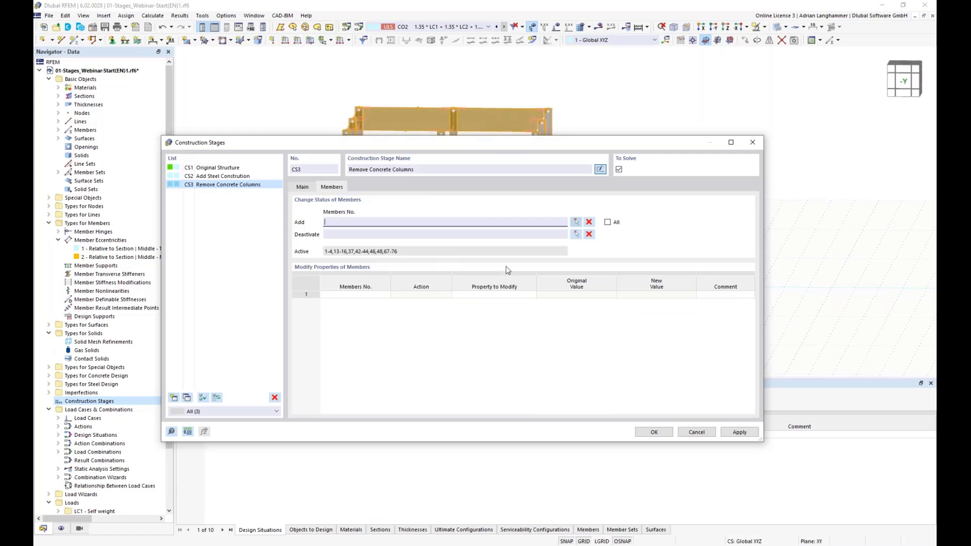
left_click(576, 234)
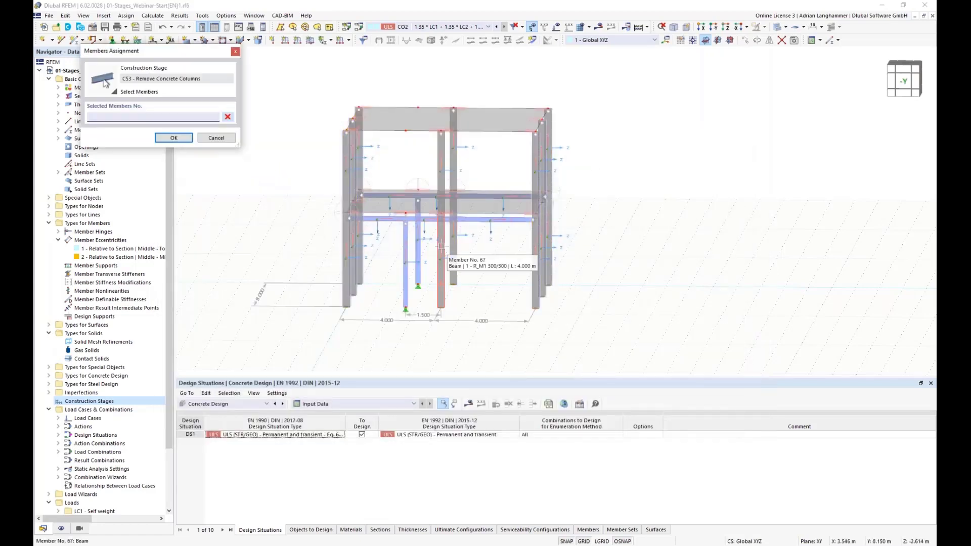
left_click(441, 246)
left_click(453, 239)
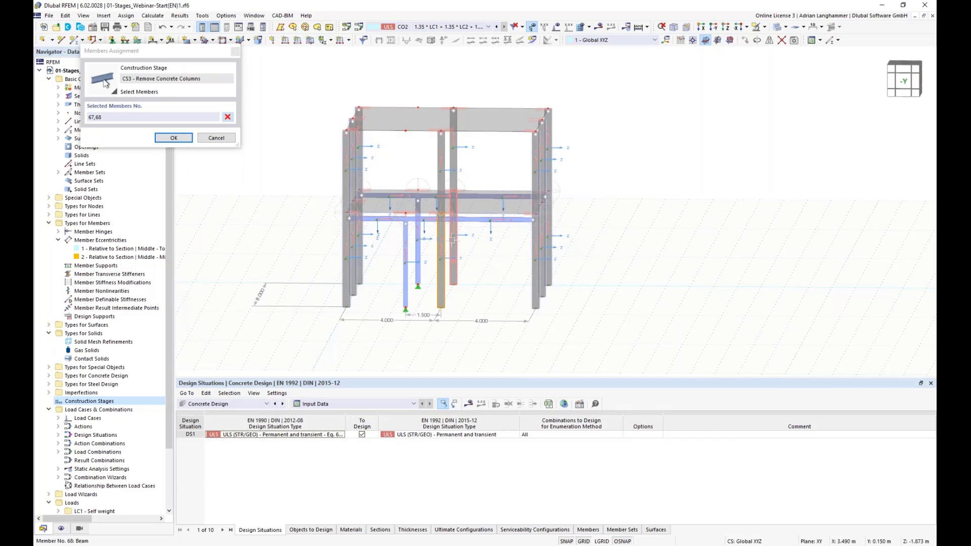
left_click(172, 138)
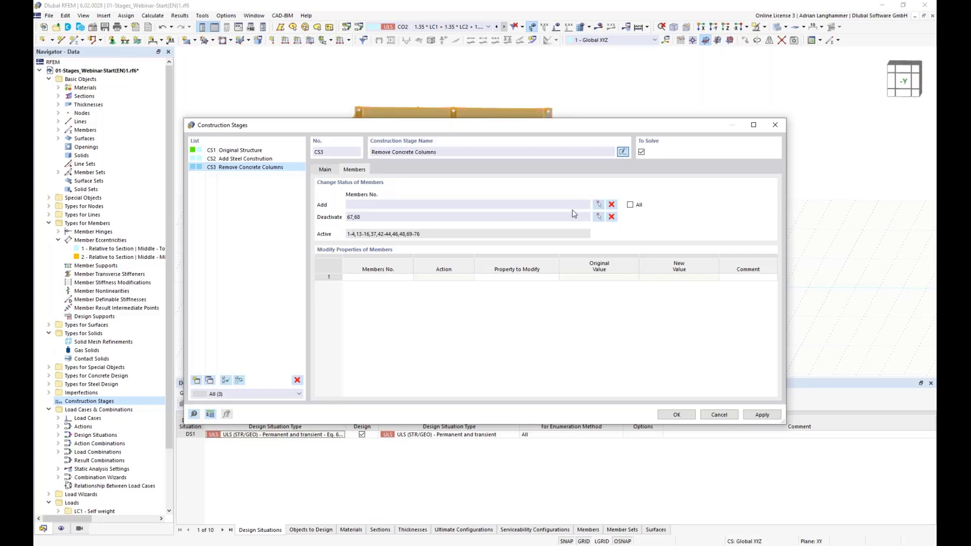
left_click(598, 204)
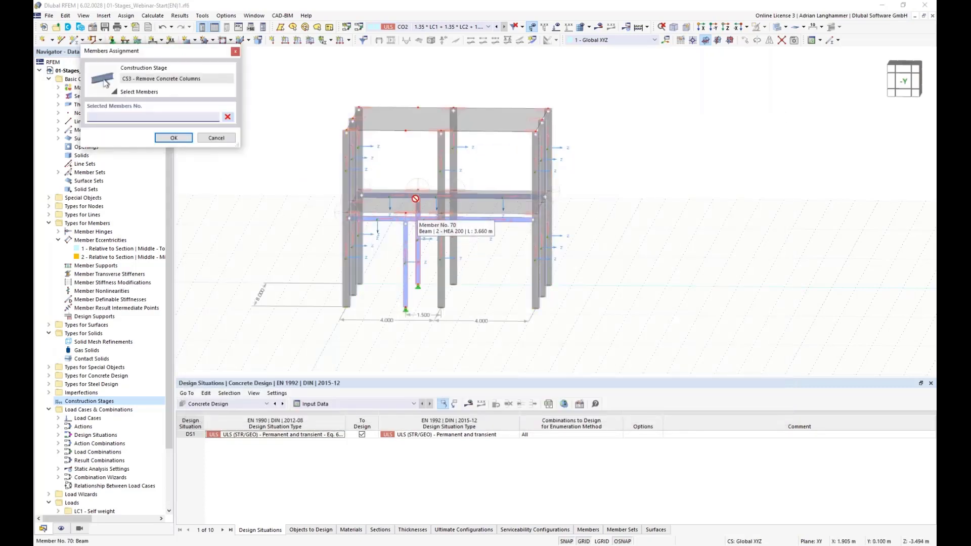
middle_click_drag(405, 158, 399, 151)
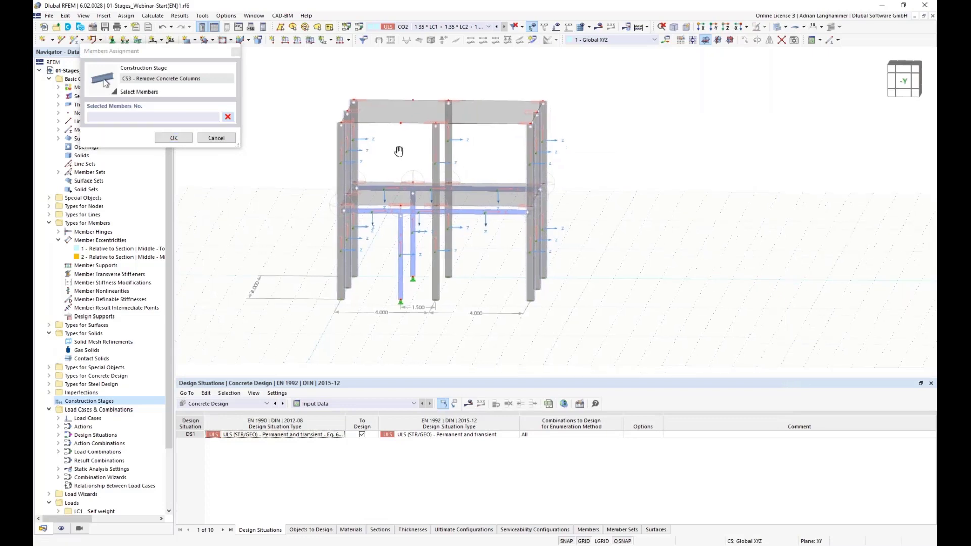
scroll(376, 177, "up", 2)
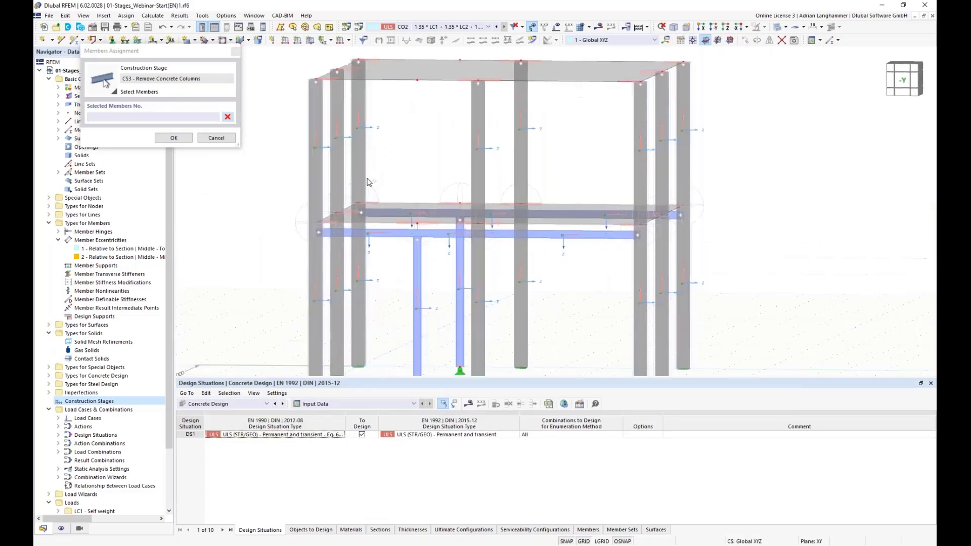
scroll(364, 177, "down", 3)
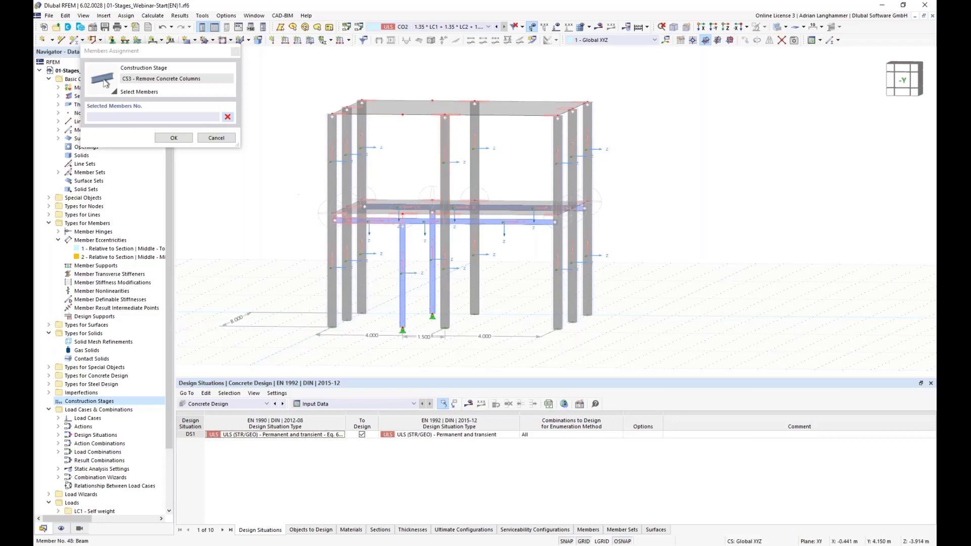
left_click(182, 139)
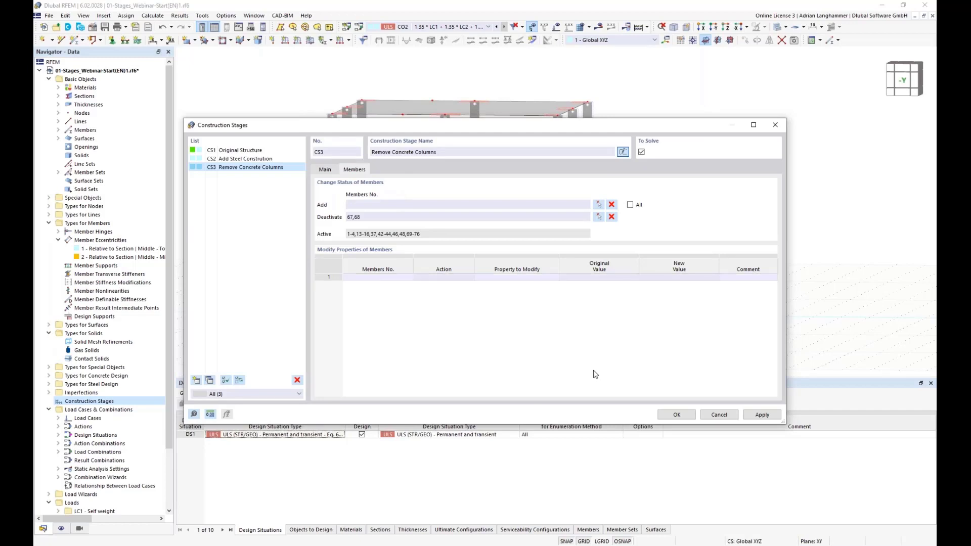
Step: Accept the construction stage definitions and return to the model
left_click_drag(372, 125, 388, 94)
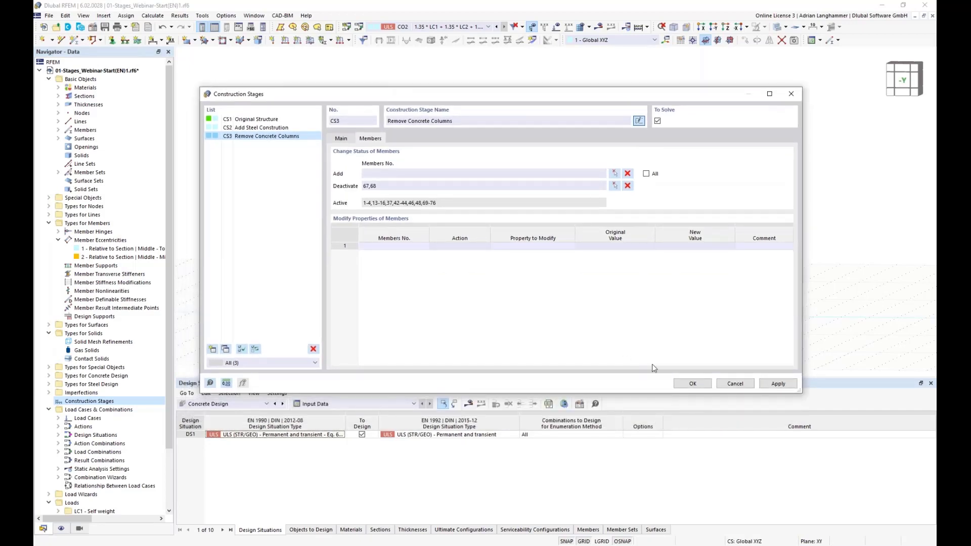
left_click(691, 383)
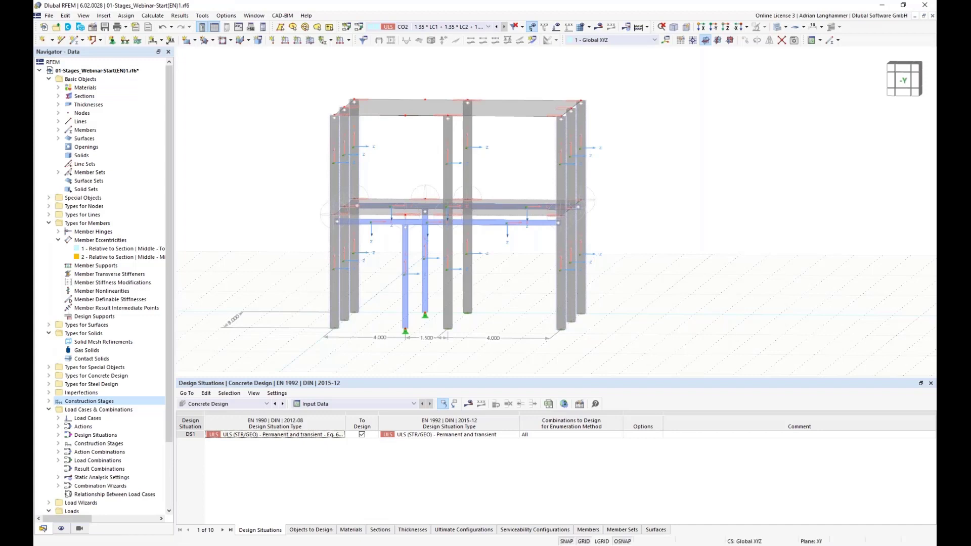
Step: Display construction stages CS1, CS2 and CS3 one after another to examine which members are active, and return to CS1 Original Structure
left_click(487, 26)
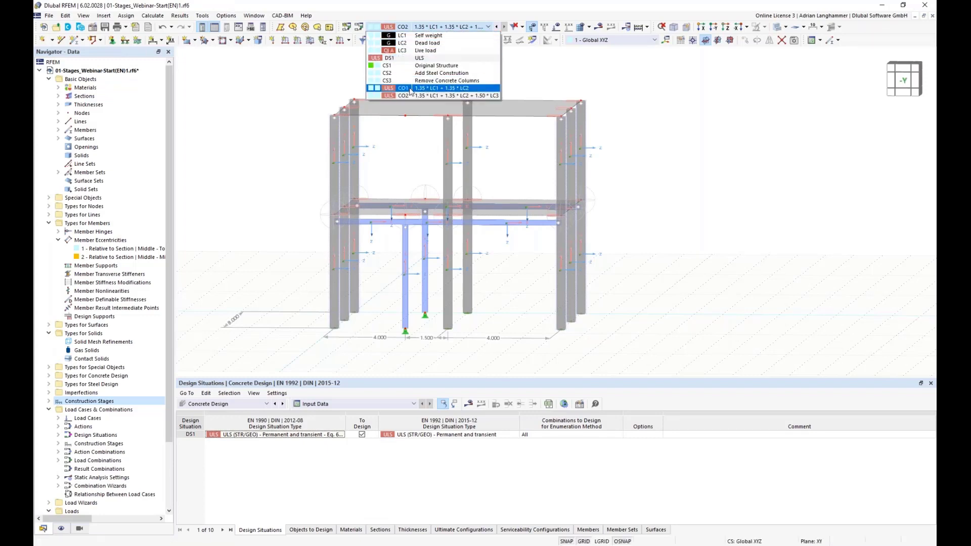
left_click(393, 66)
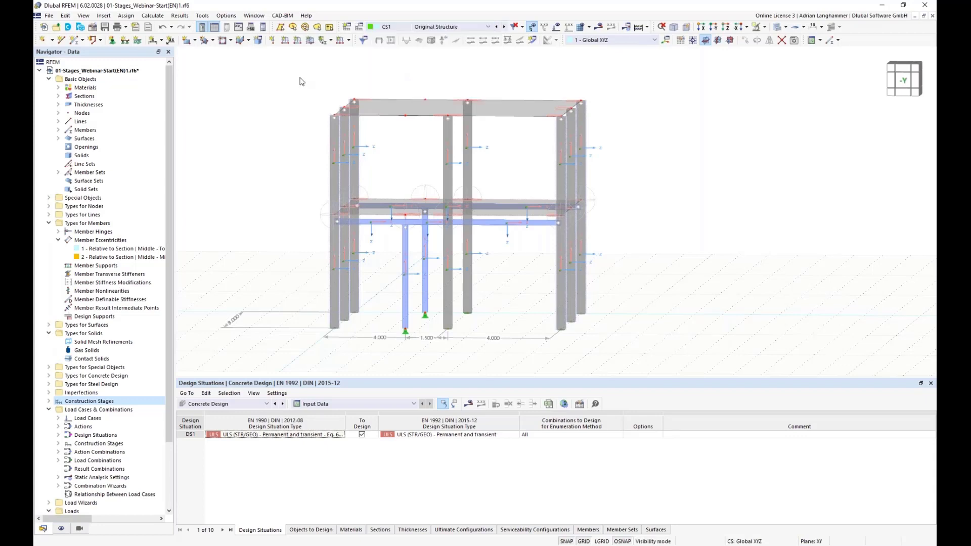
scroll(285, 103, "down", 3)
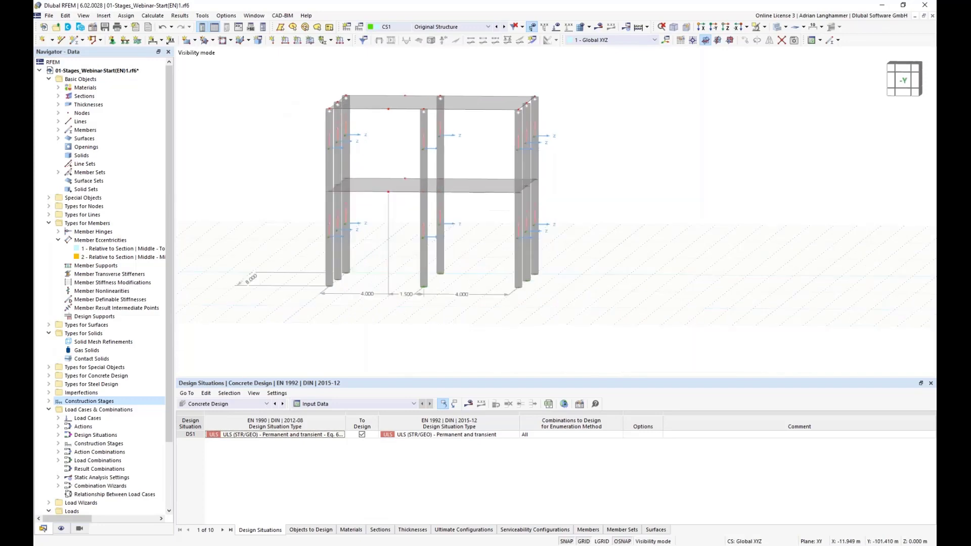
middle_click_drag(441, 76, 444, 90)
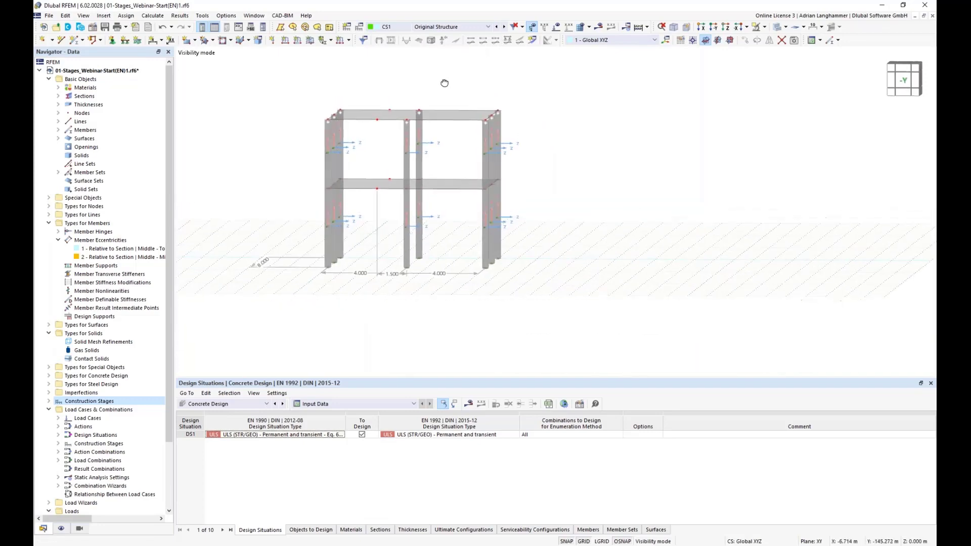
left_click(503, 27)
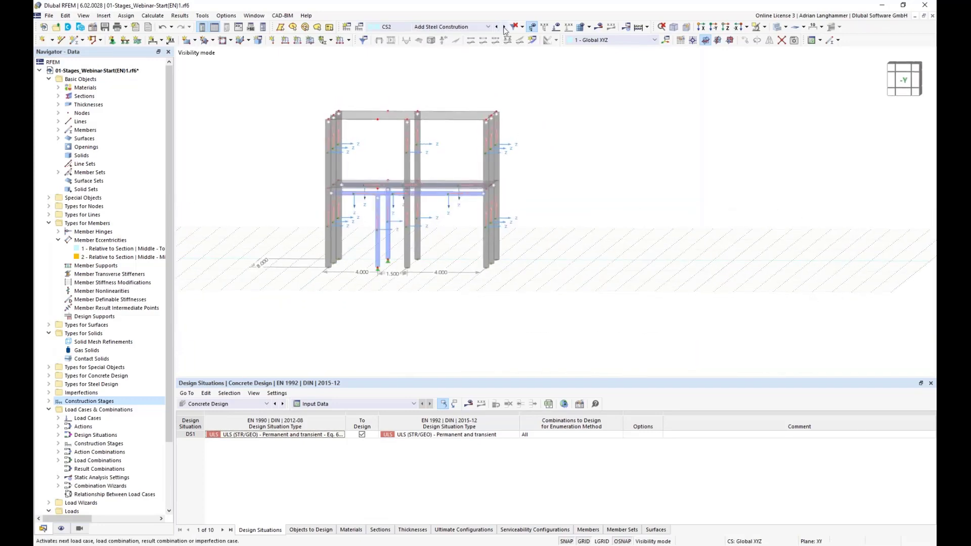
left_click(504, 27)
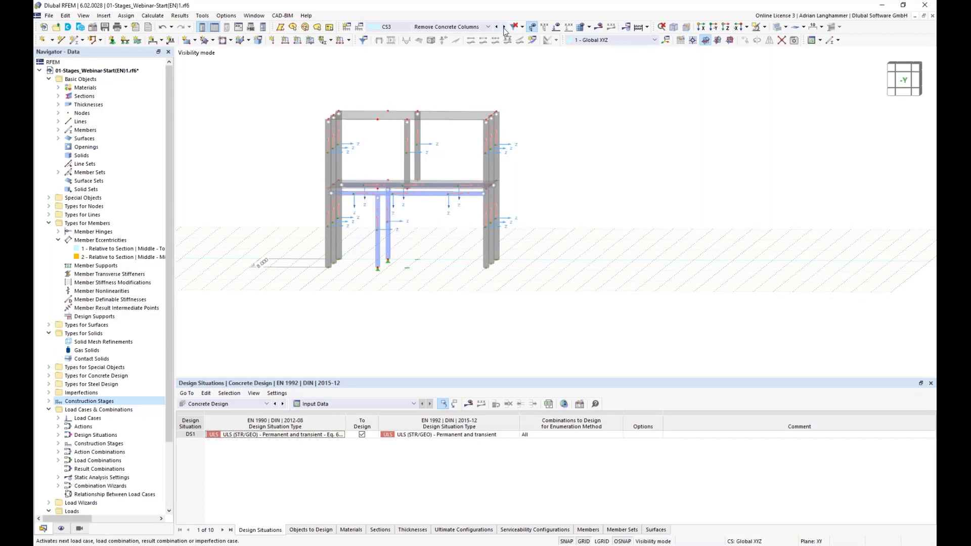
left_click(496, 27)
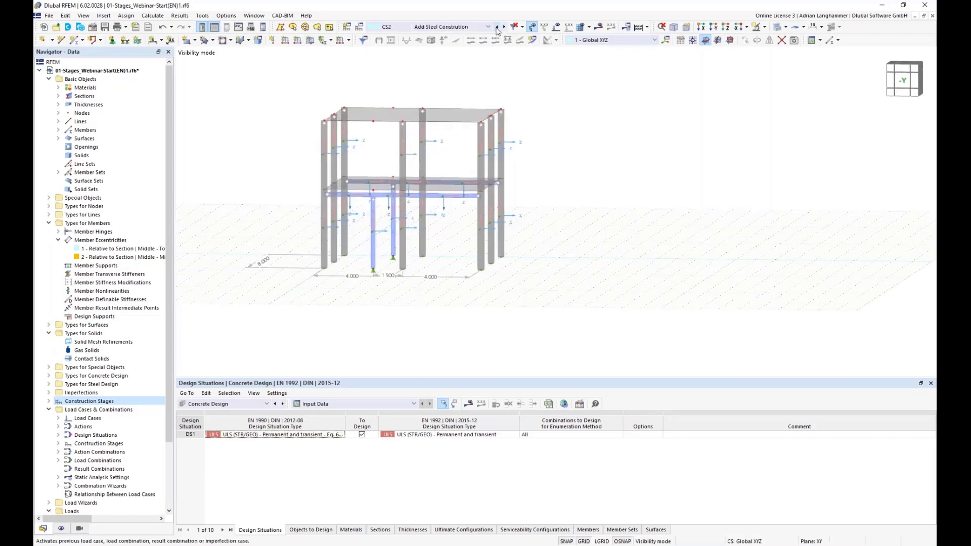
left_click(497, 27)
middle_click_drag(599, 132, 591, 141)
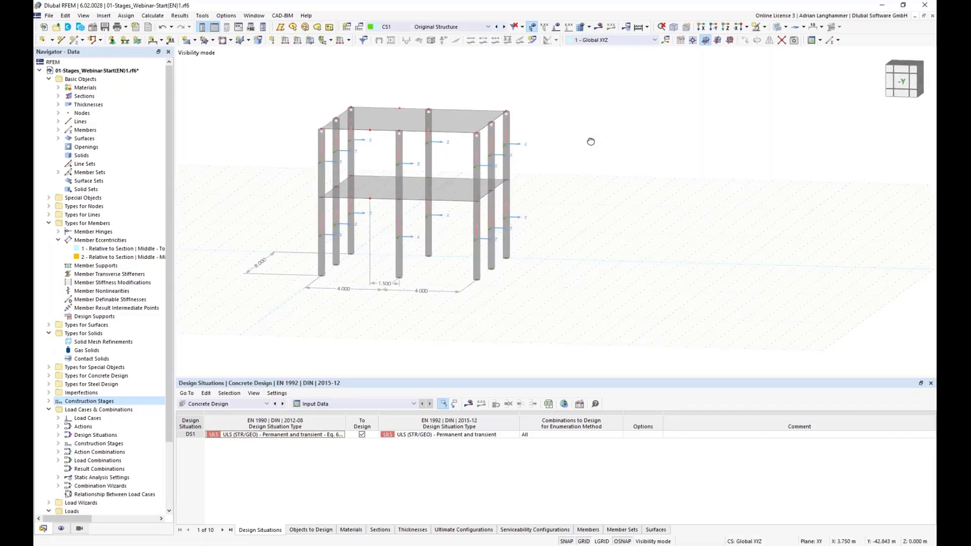
scroll(591, 142, "up", 1)
middle_click_drag(547, 213, 569, 212)
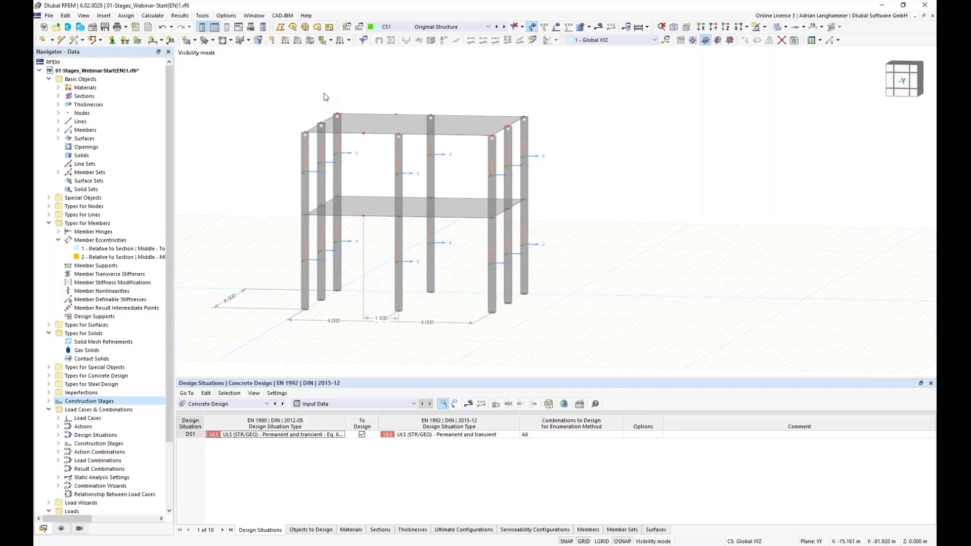
Step: View the settings of construction stage CS1 Original Structure under Load Cases & Combinations and close them without changes
left_click(57, 444)
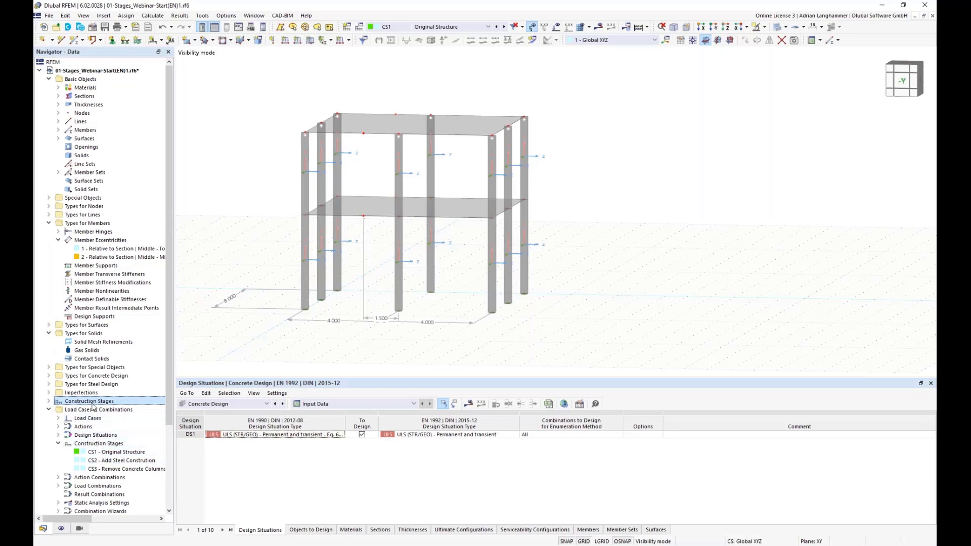
left_click(96, 454)
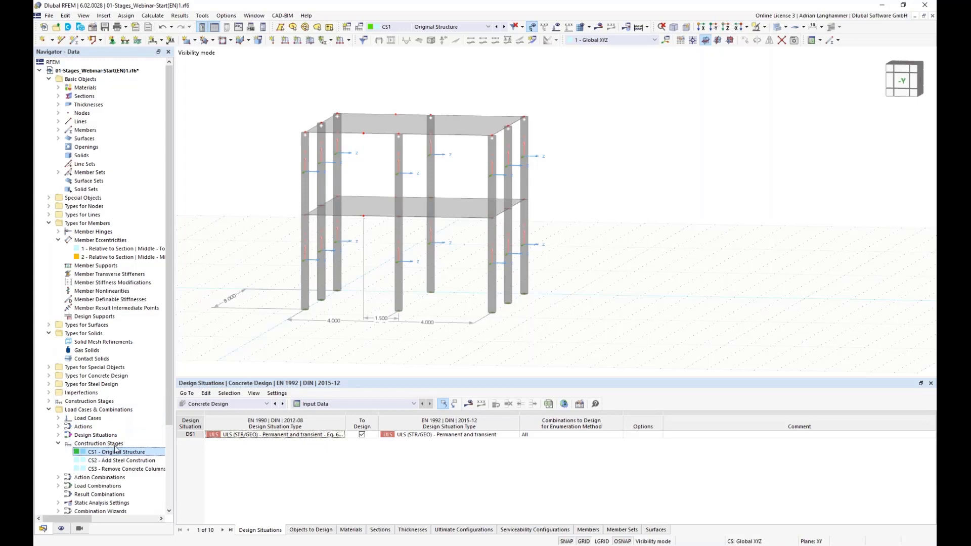
double_click(117, 451)
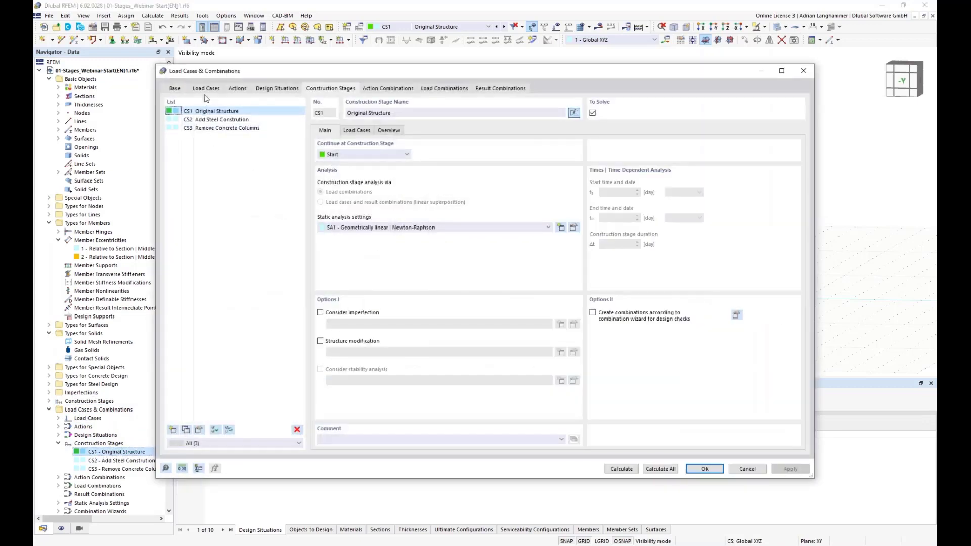
left_click(803, 72)
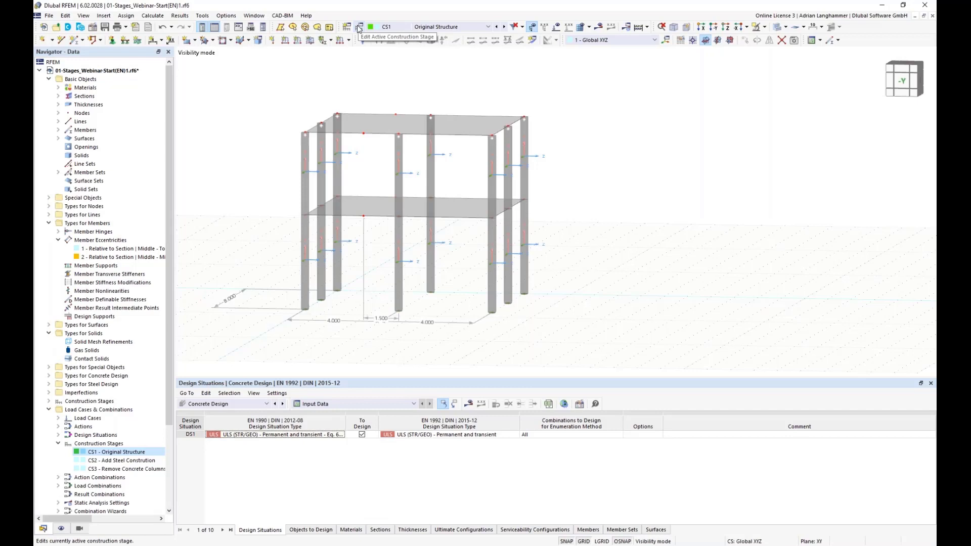
Step: Review the settings of active stage CS1 and select LC1 Self weight, LC2 Dead load and LC3 Live load in its load case list
left_click(358, 30)
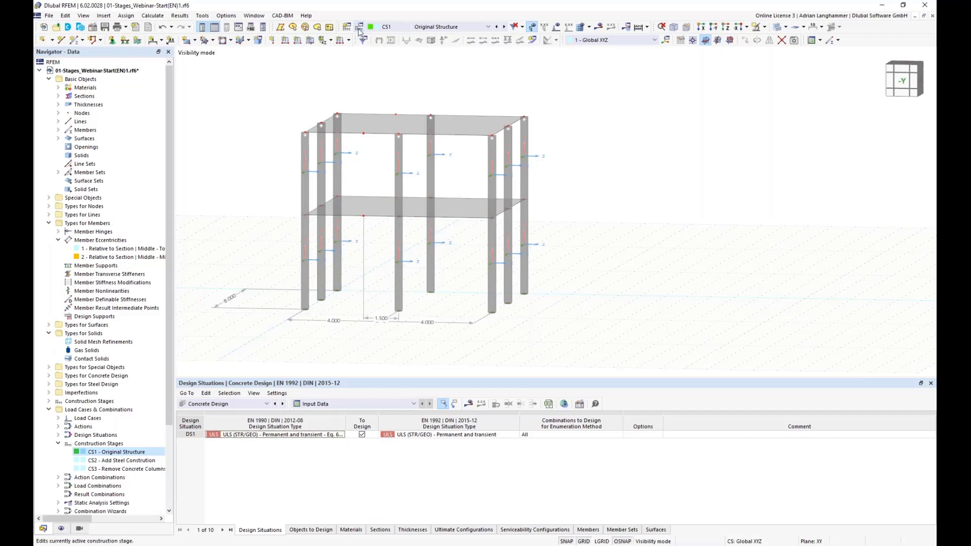
left_click(392, 27)
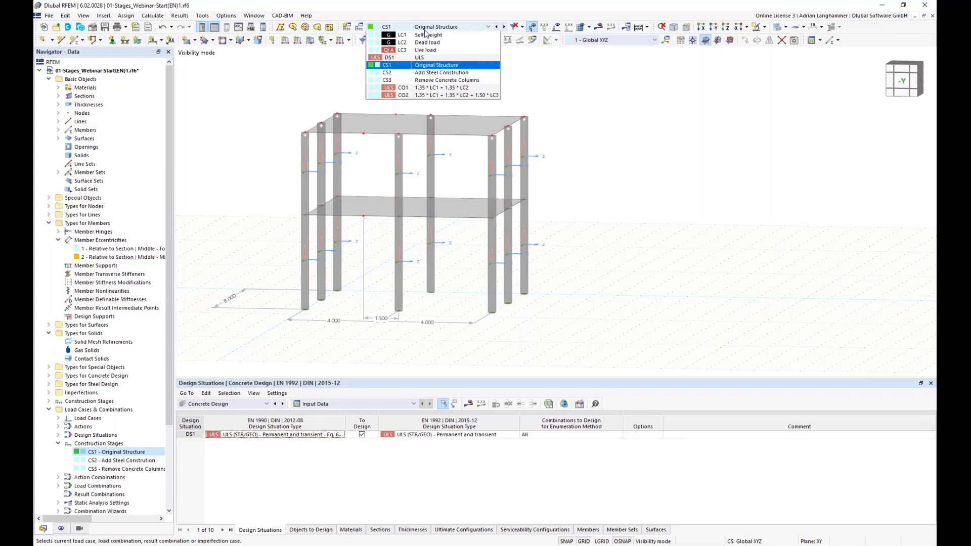
left_click(407, 66)
left_click(359, 28)
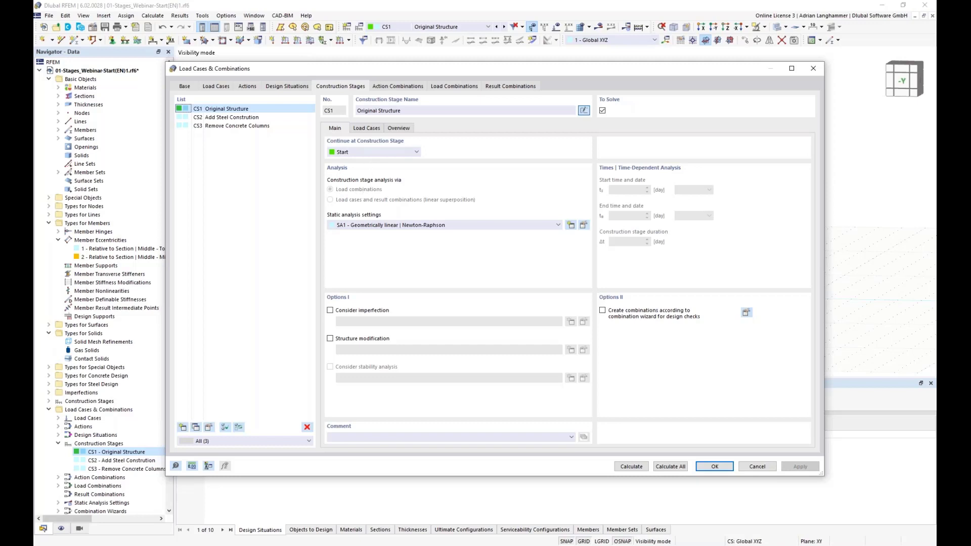
left_click_drag(390, 65, 387, 57)
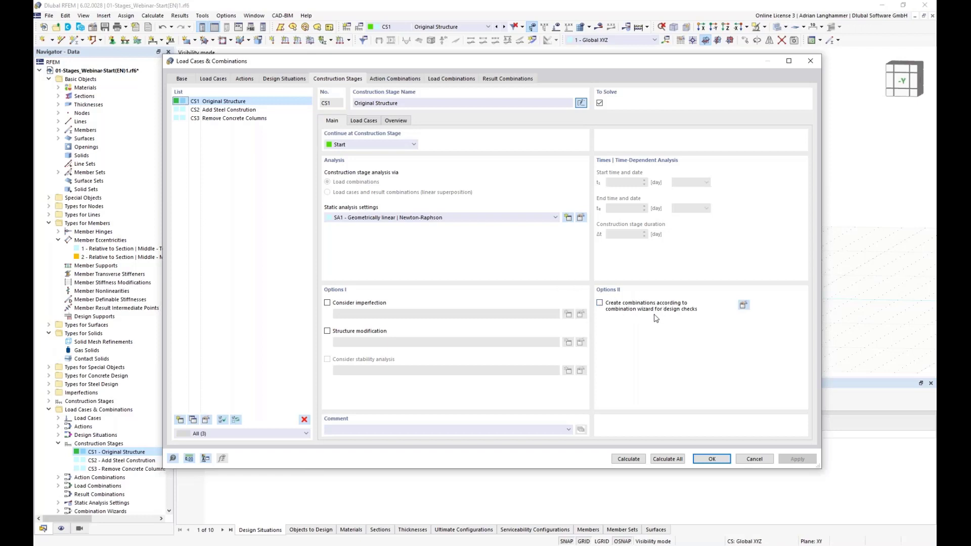
left_click(359, 122)
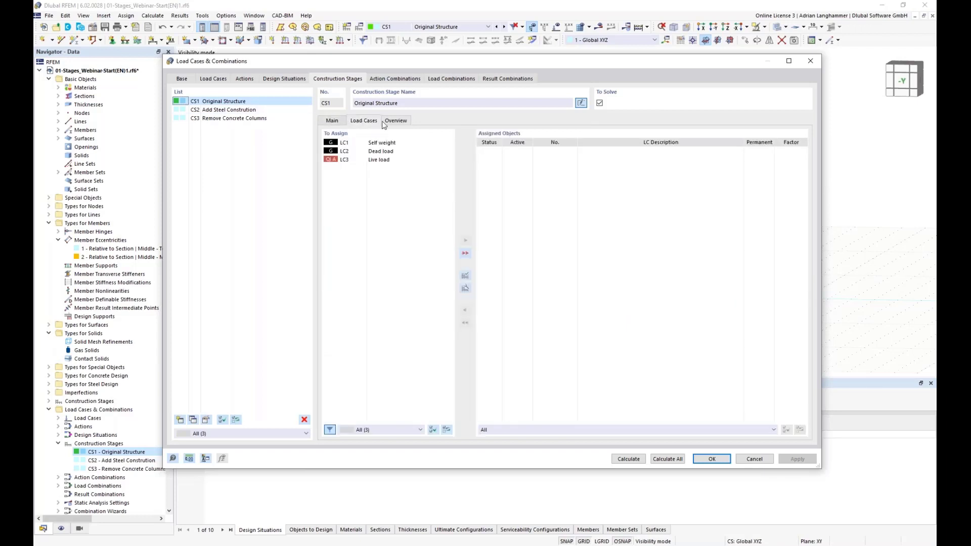
left_click_drag(368, 64, 382, 68)
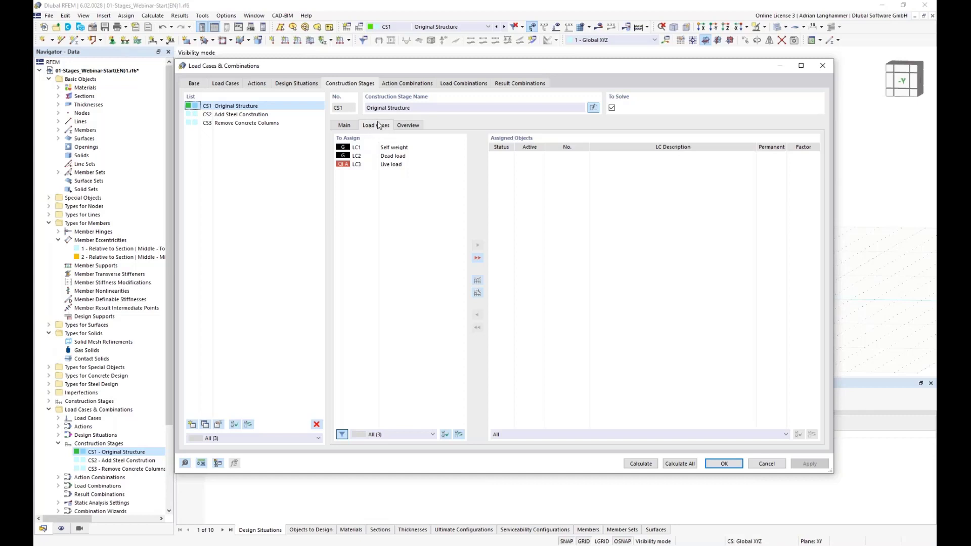
left_click(385, 148)
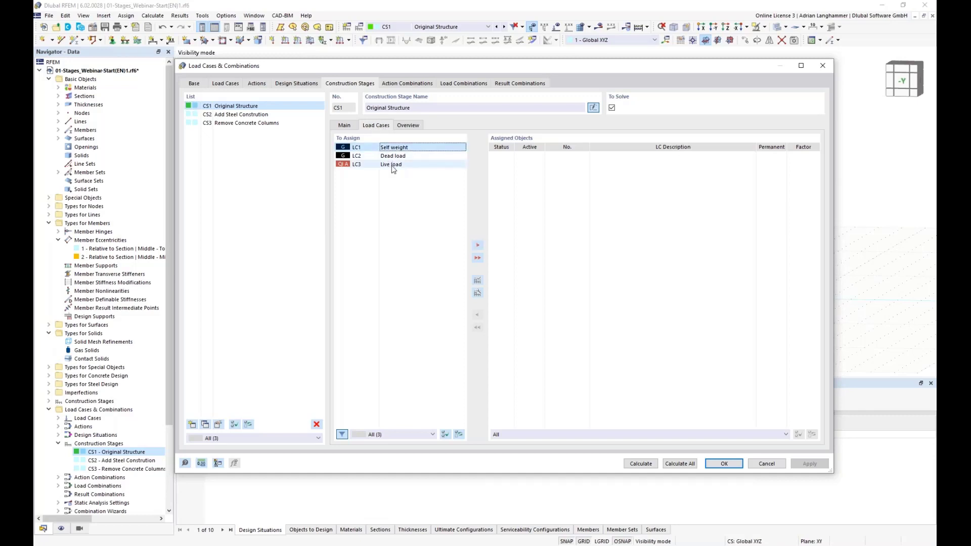
left_click(395, 166, "shift")
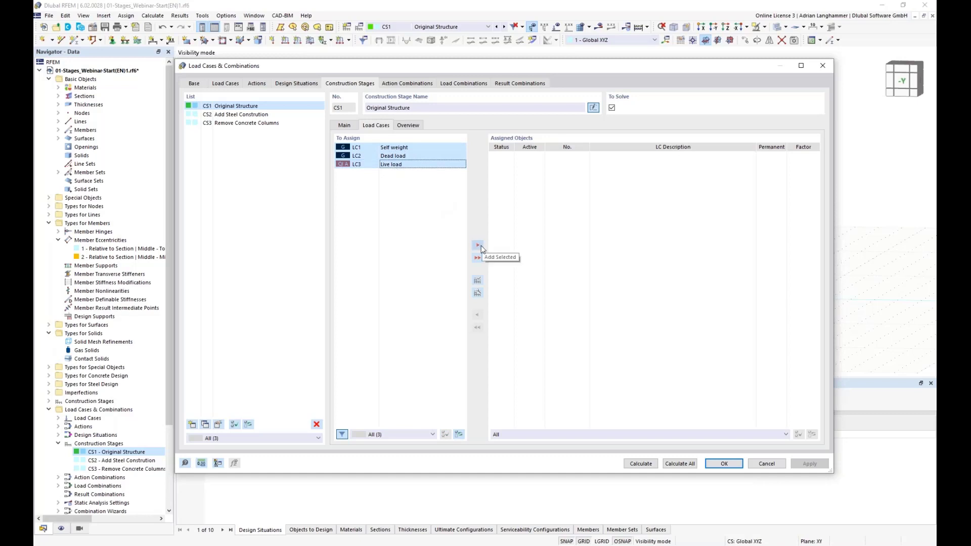
left_click(733, 464)
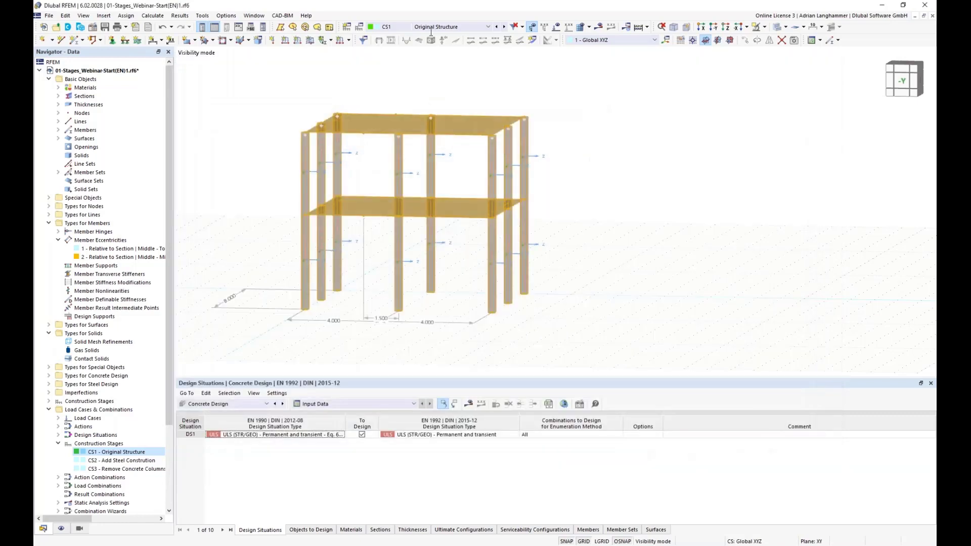
Step: Display load cases LC1 Self weight, LC2 Dead load and LC3 Live load in turn to examine their loads on the model
left_click(466, 27)
left_click(463, 65)
middle_click_drag(609, 230, 625, 247)
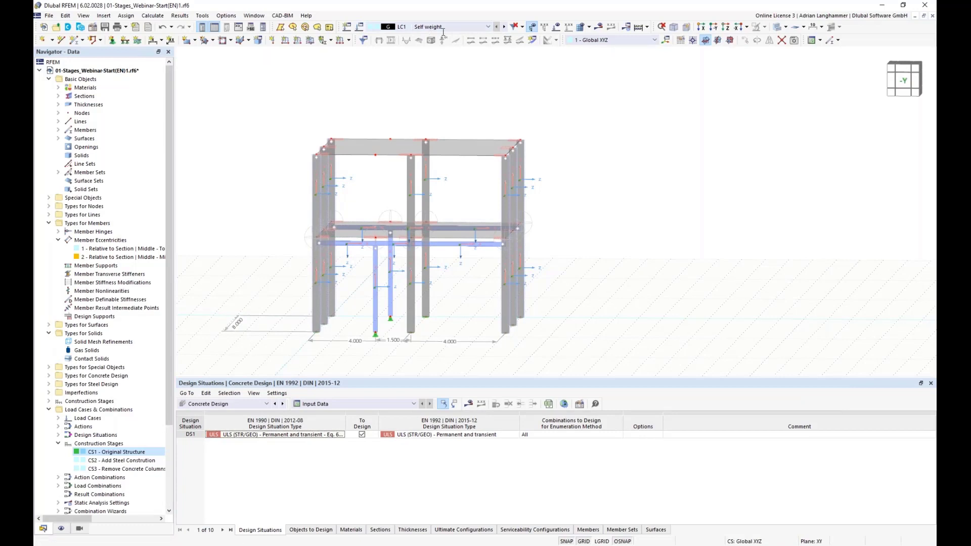
left_click(504, 27)
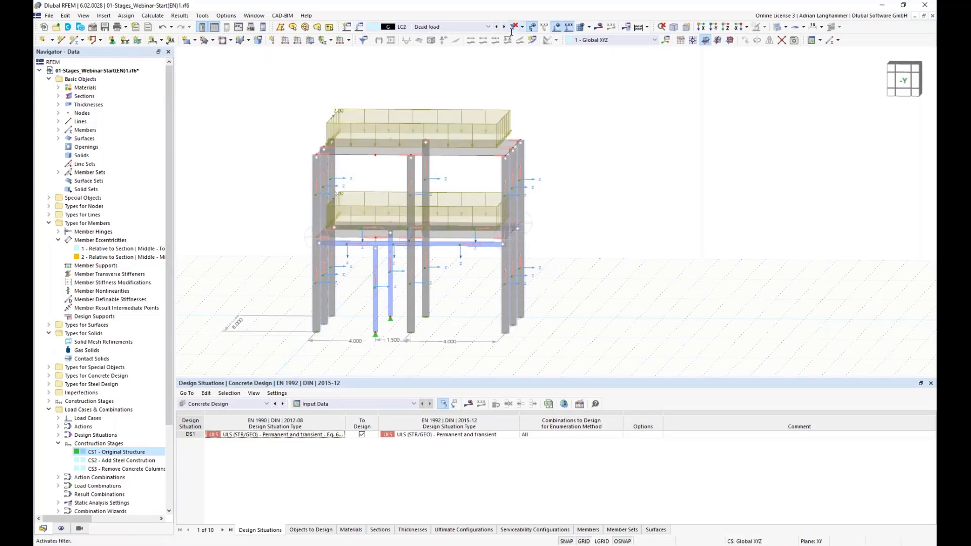
left_click(504, 26)
middle_click_drag(617, 171, 576, 188, "ctrl")
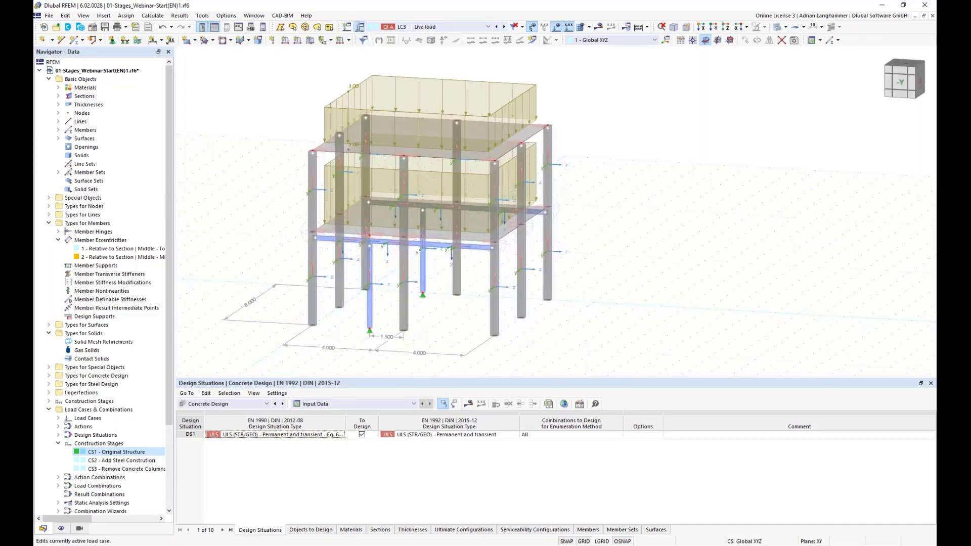
Step: Open the settings of construction stage CS1 Original Structure under Load Cases & Combinations
left_click(358, 27)
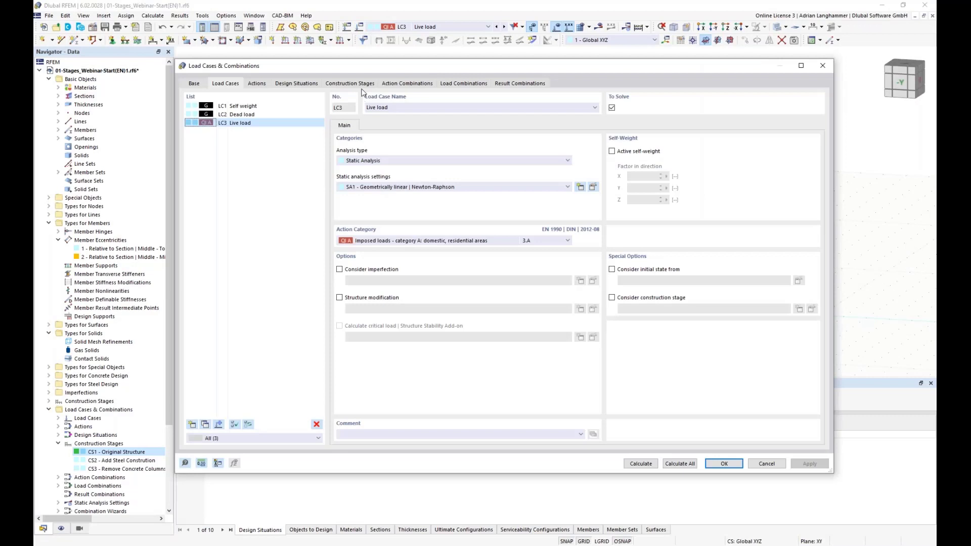
left_click(363, 84)
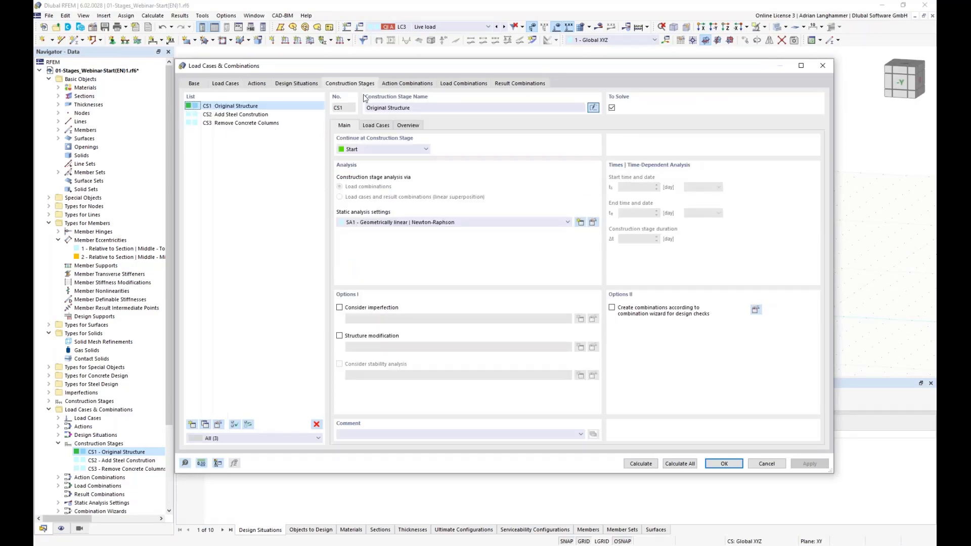
Step: Assign load cases LC1 Self weight, LC2 Dead load and LC3 Live load to construction stage CS1 Original Structure
left_click(375, 126)
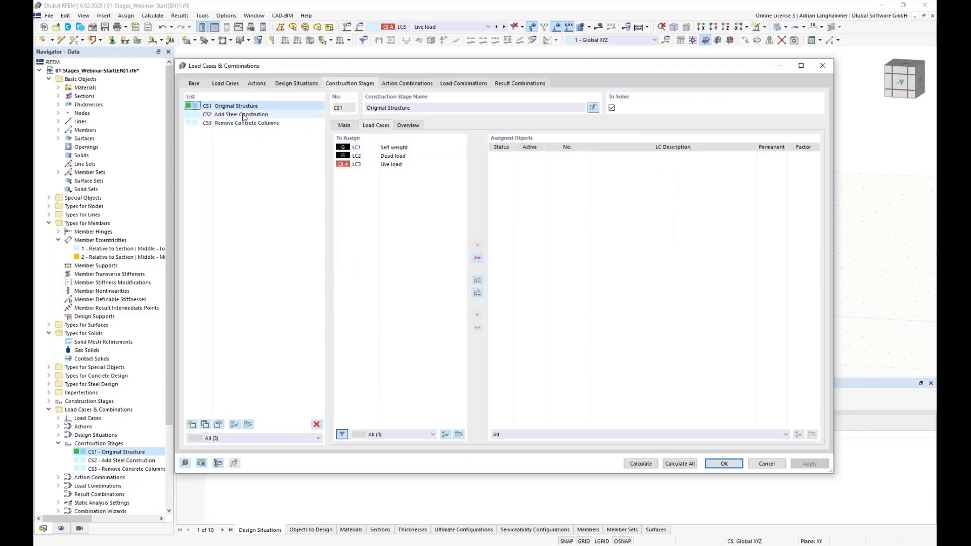
left_click_drag(359, 148, 368, 165)
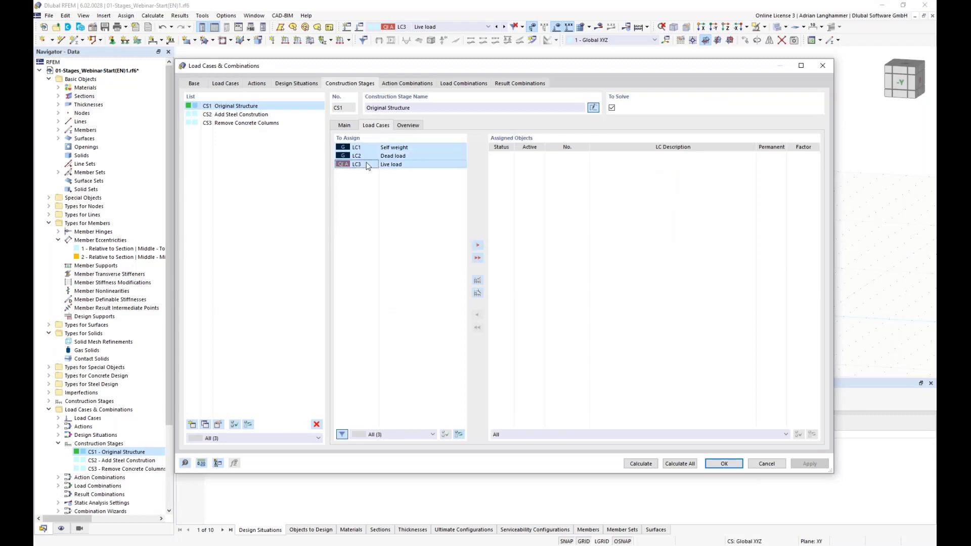
left_click(472, 245)
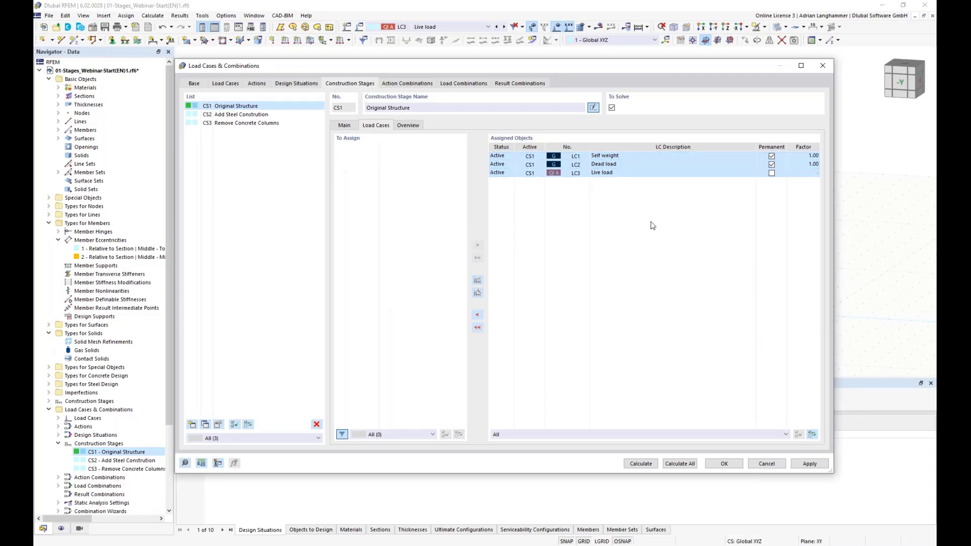
left_click(605, 173)
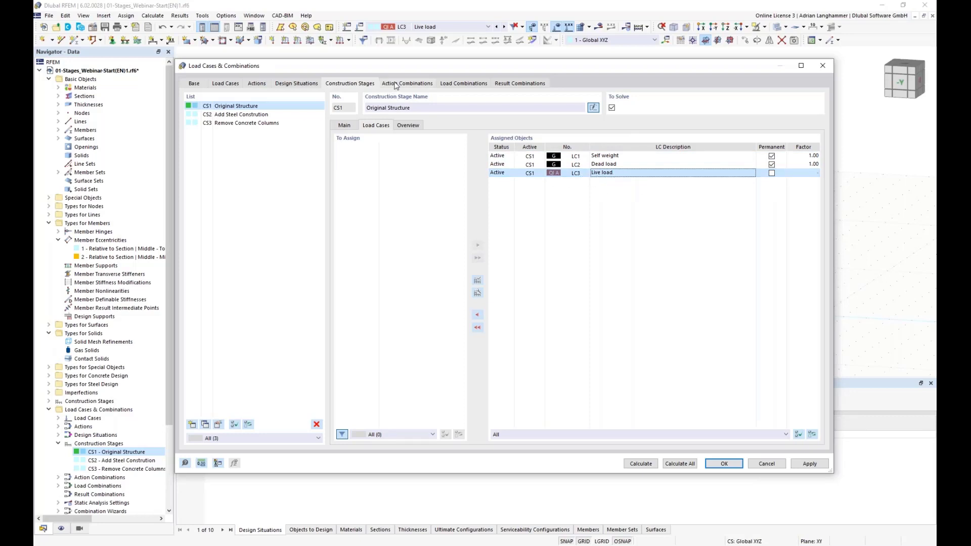
left_click_drag(405, 69, 378, 55)
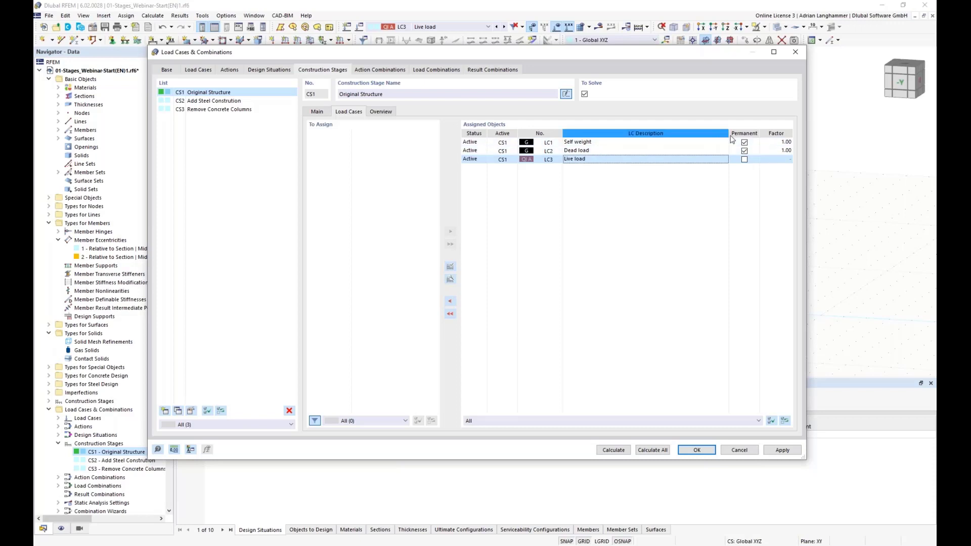
left_click(619, 144)
left_click(609, 151)
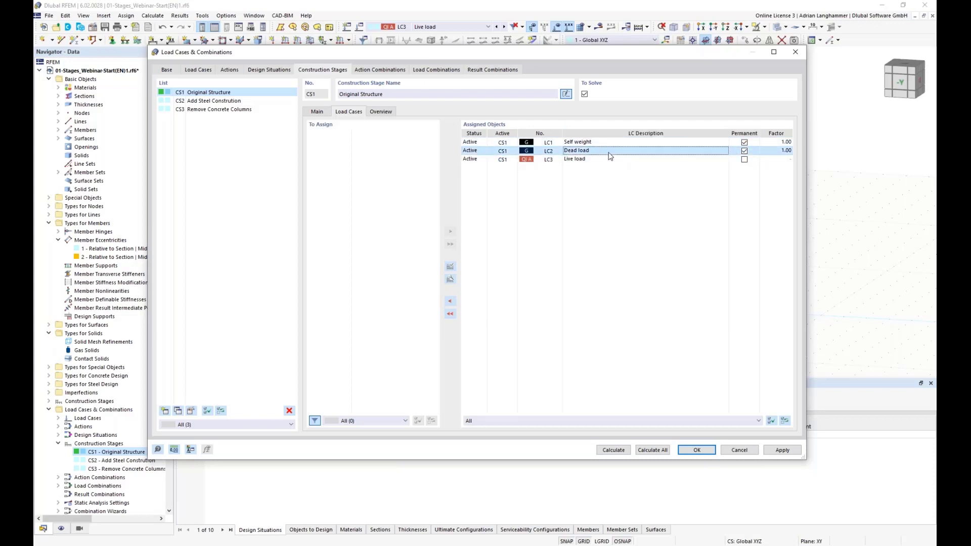
Step: For construction stage CS2, filter the assigned load cases to Current CS and check the inherited self weight and dead load
left_click(185, 101)
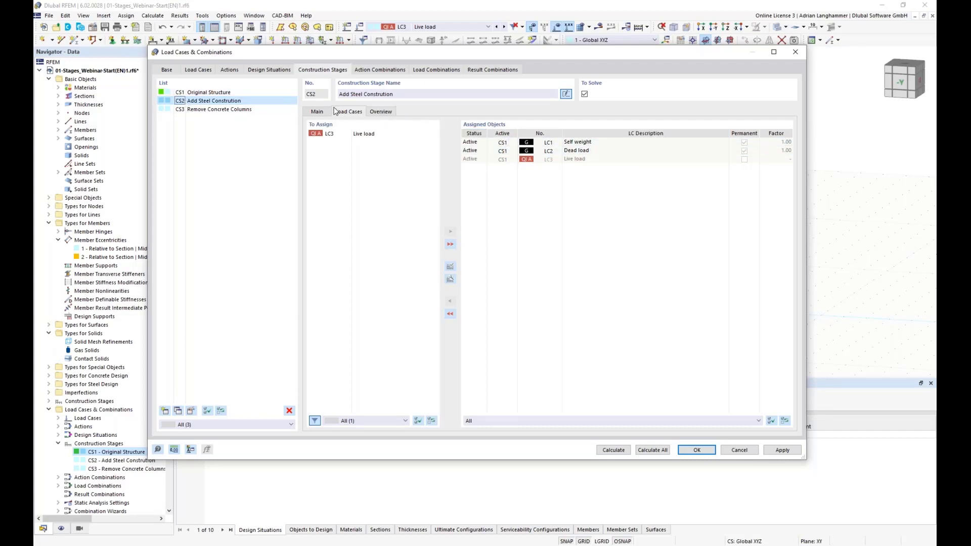
left_click(249, 93)
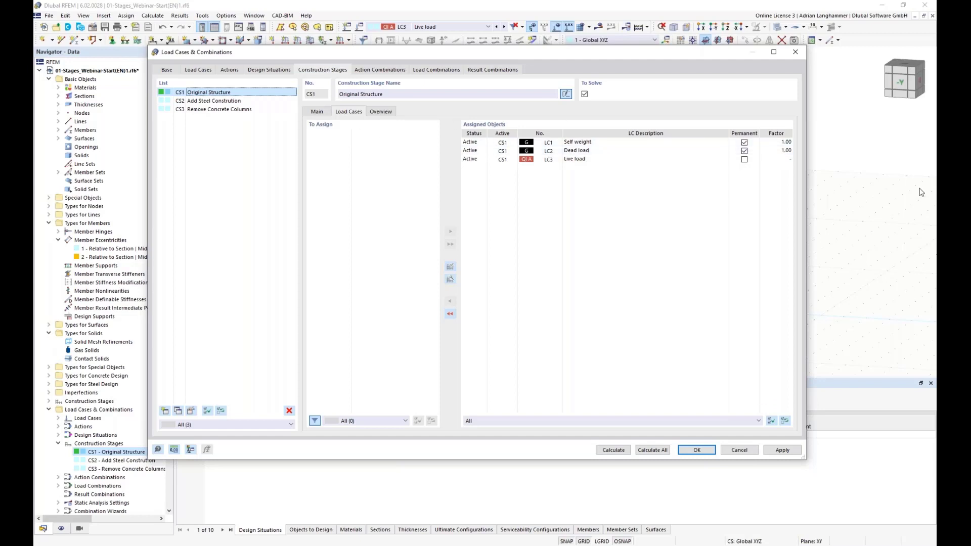
left_click(185, 101)
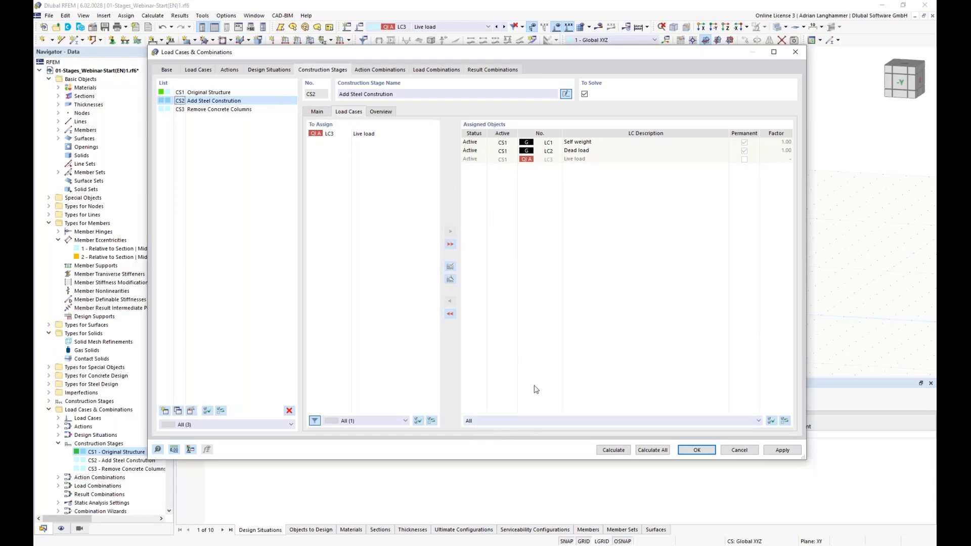
left_click(568, 420)
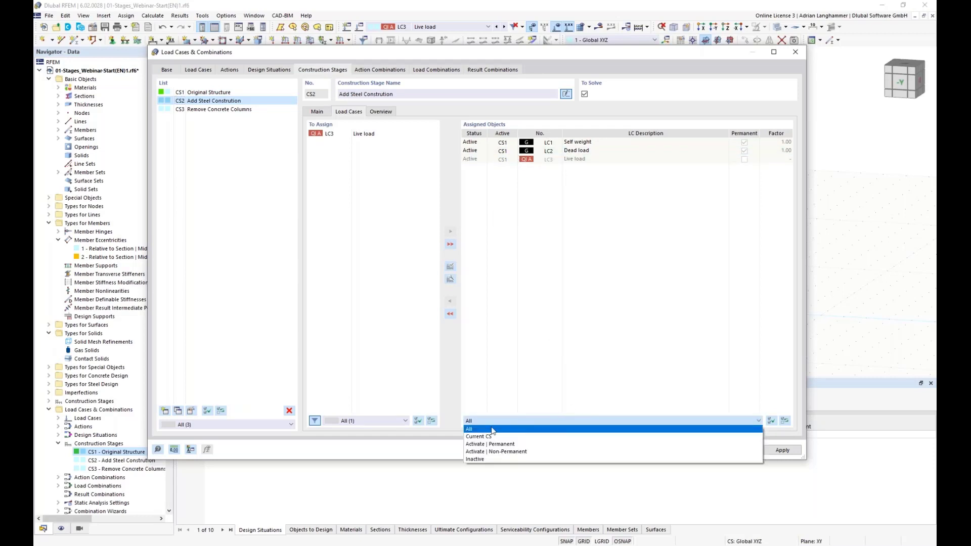
left_click(483, 437)
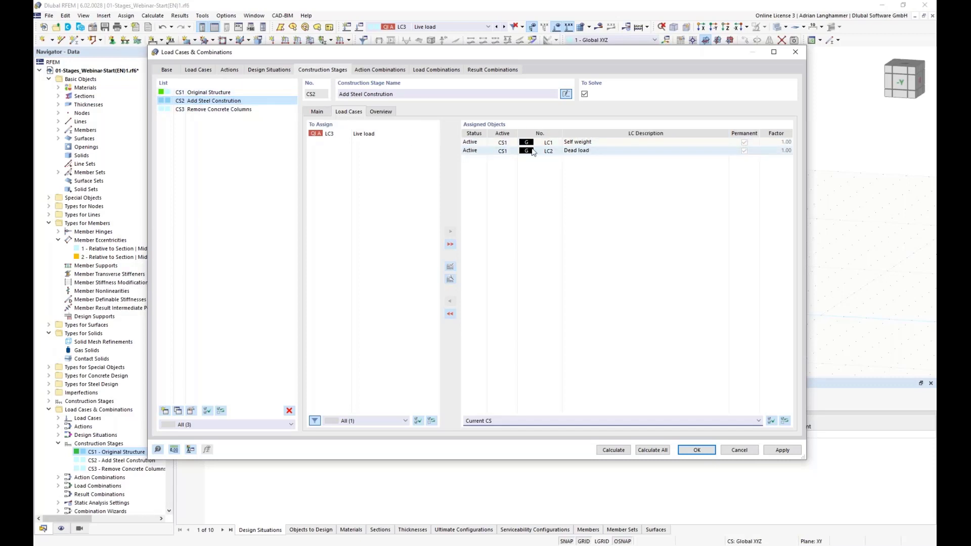
left_click(559, 145)
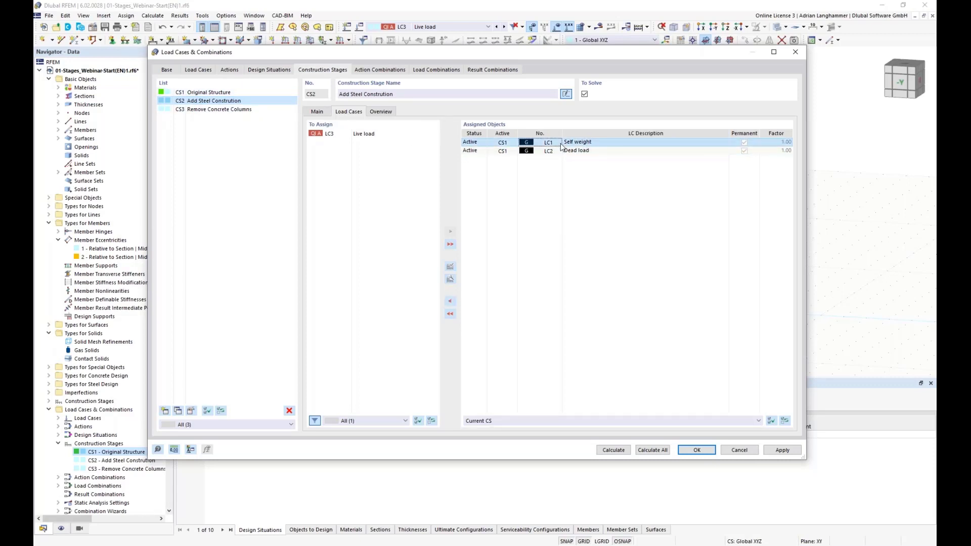
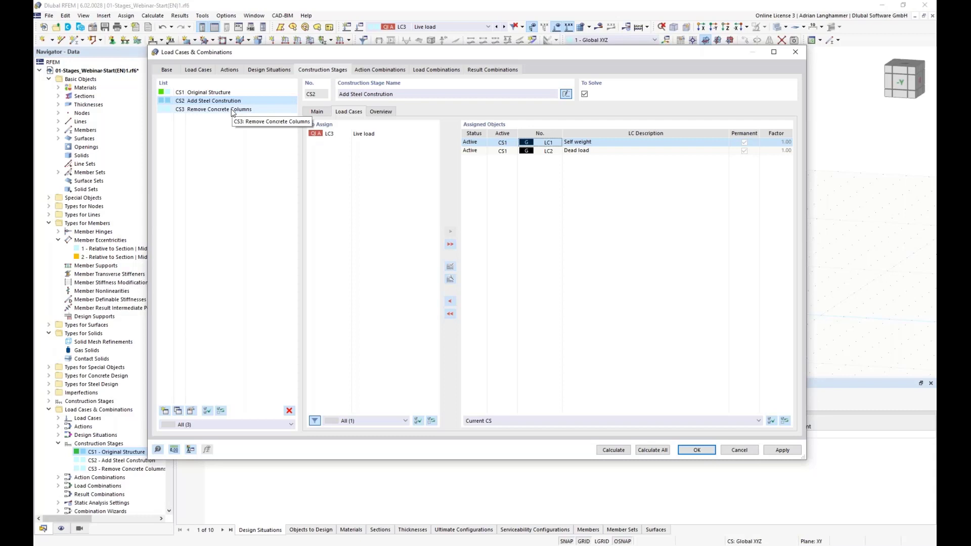
left_click(620, 150)
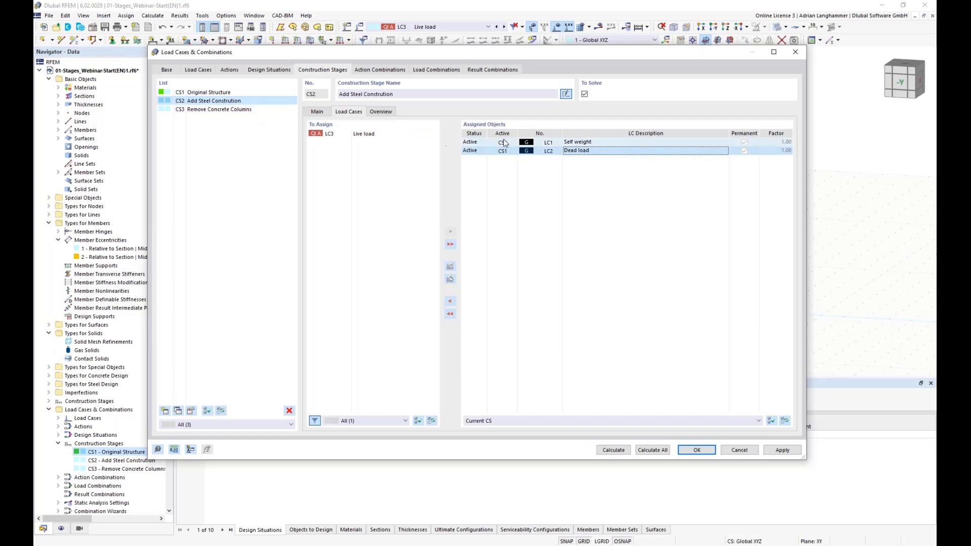
Step: Assign load case LC3 Live load to construction stage CS3 Remove Concrete Columns
left_click(261, 109)
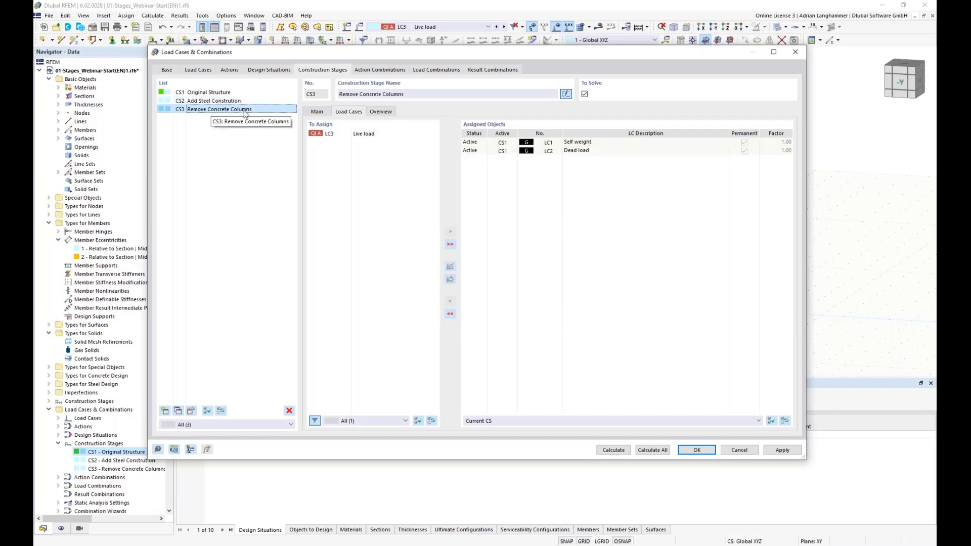
double_click(337, 134)
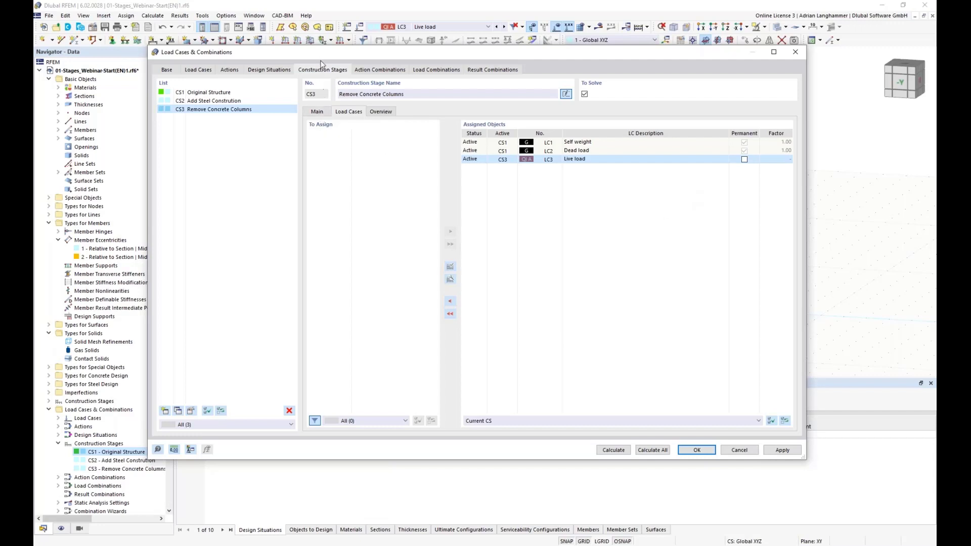
left_click_drag(200, 53, 236, 90)
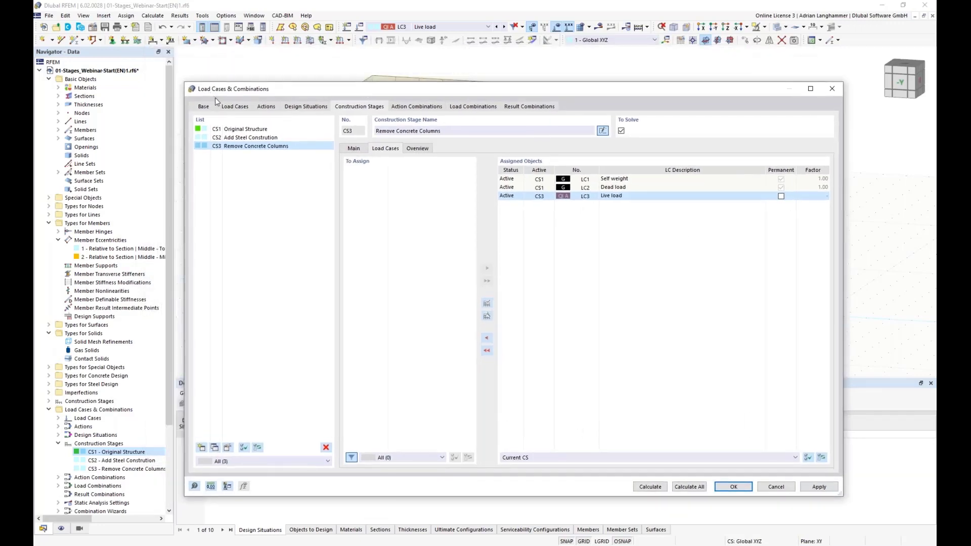
Step: Review the standard and combination wizard base settings, and compare the main settings of construction stages CS1 and CS3
left_click(354, 148)
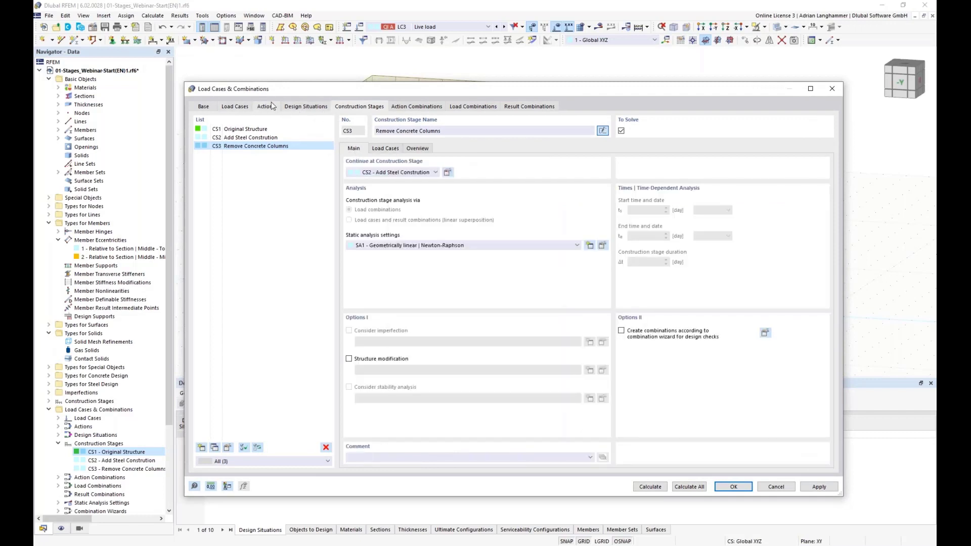
left_click(200, 106)
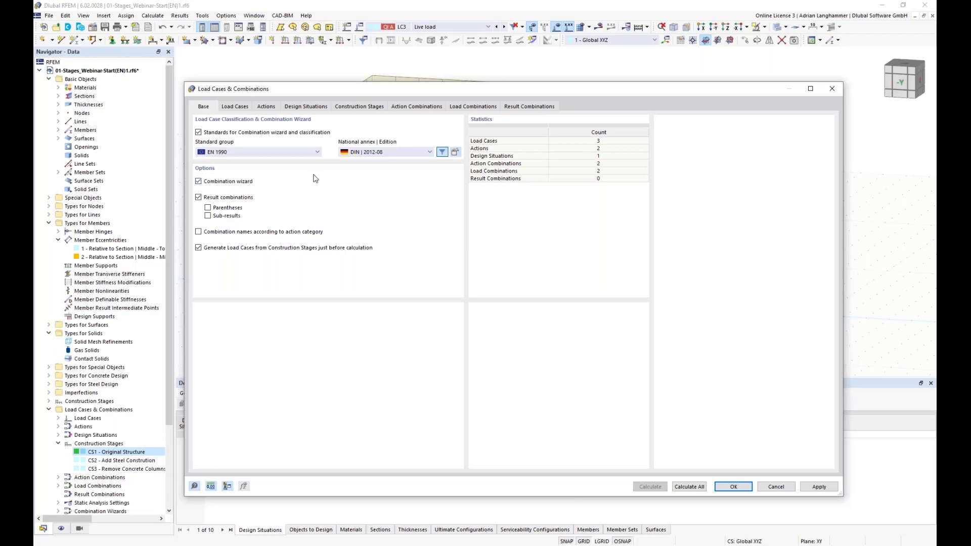
left_click(356, 107)
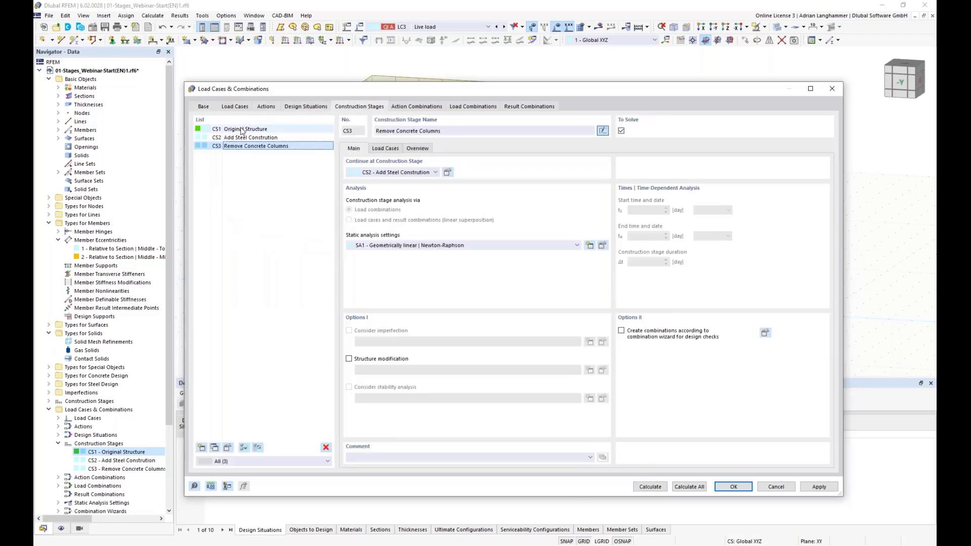
left_click(202, 107)
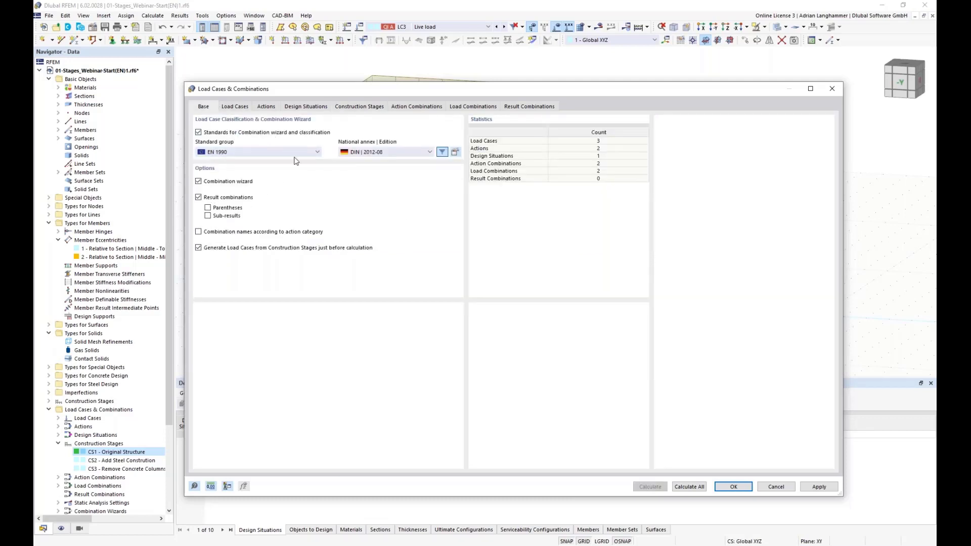
left_click(349, 107)
left_click(229, 129)
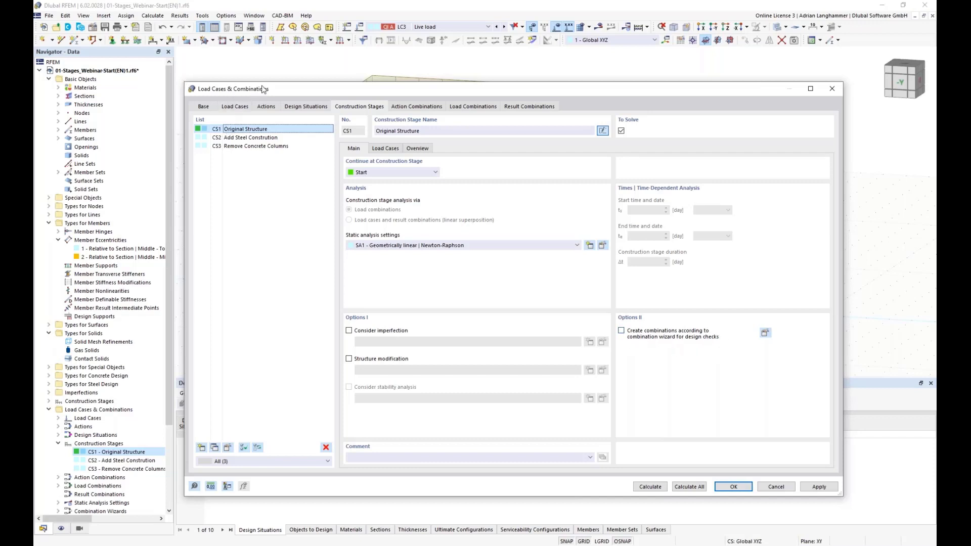
left_click_drag(263, 88, 280, 73)
left_click(263, 122)
left_click(263, 114)
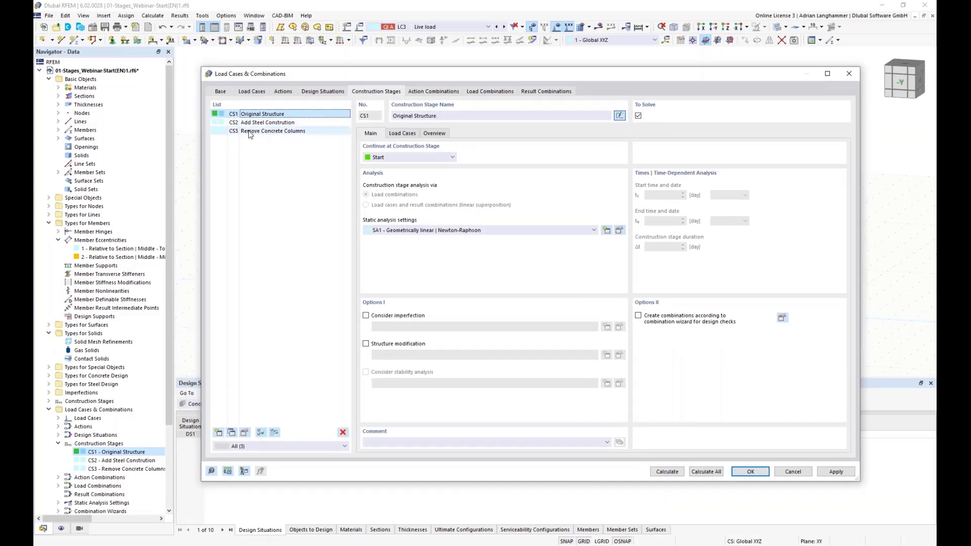
left_click(250, 131)
left_click(251, 116)
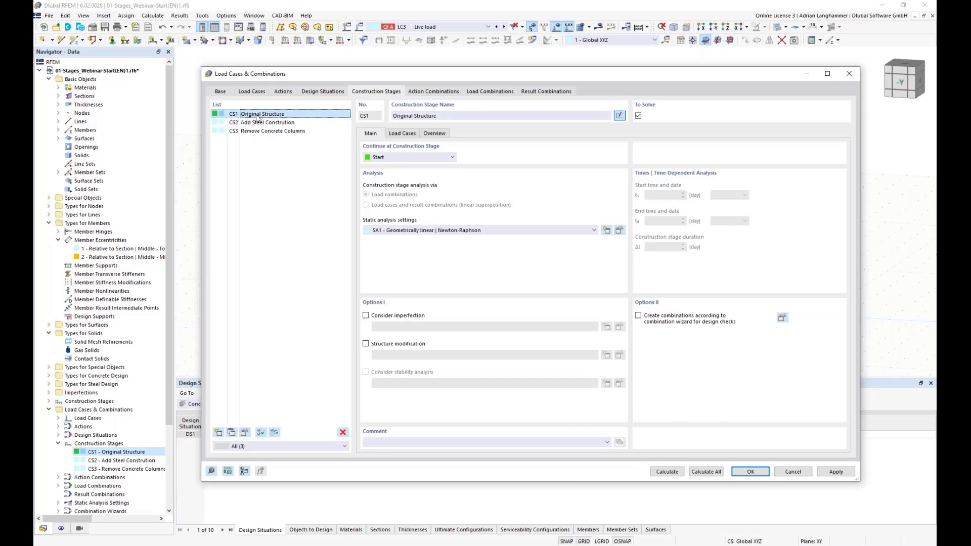
left_click(248, 131)
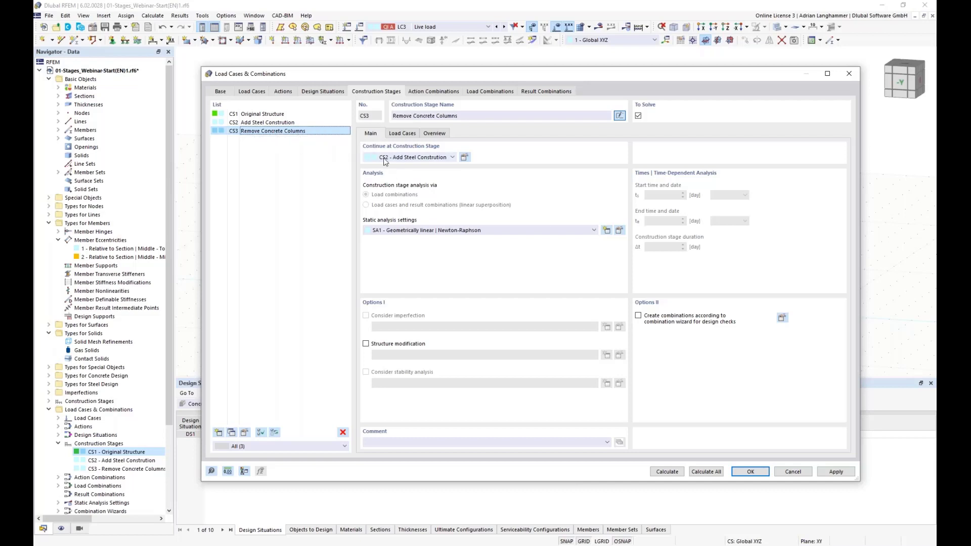
Step: Enable wizard-based combinations for design checks in CS1 Original Structure, and set the combination wizard to consider construction stages only
left_click(264, 114)
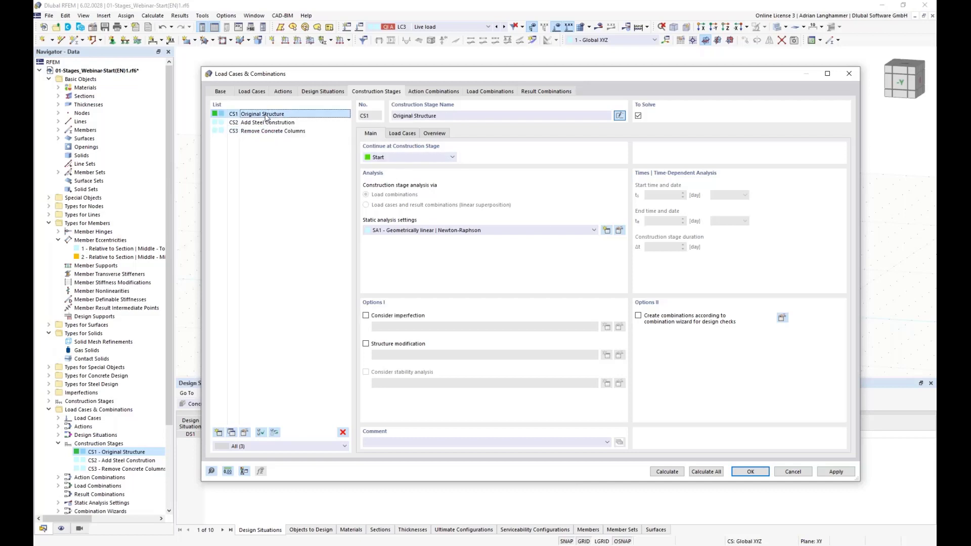
left_click(638, 316)
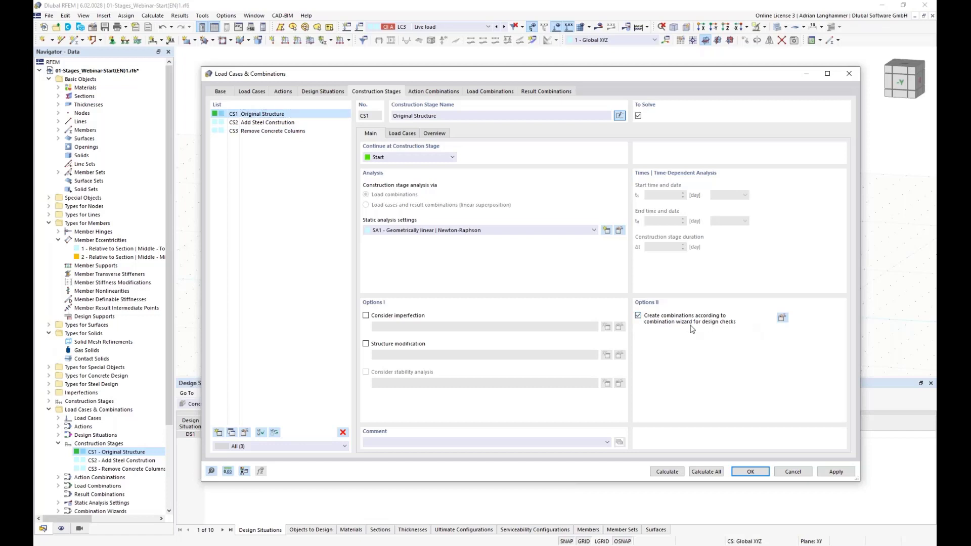
left_click(783, 318)
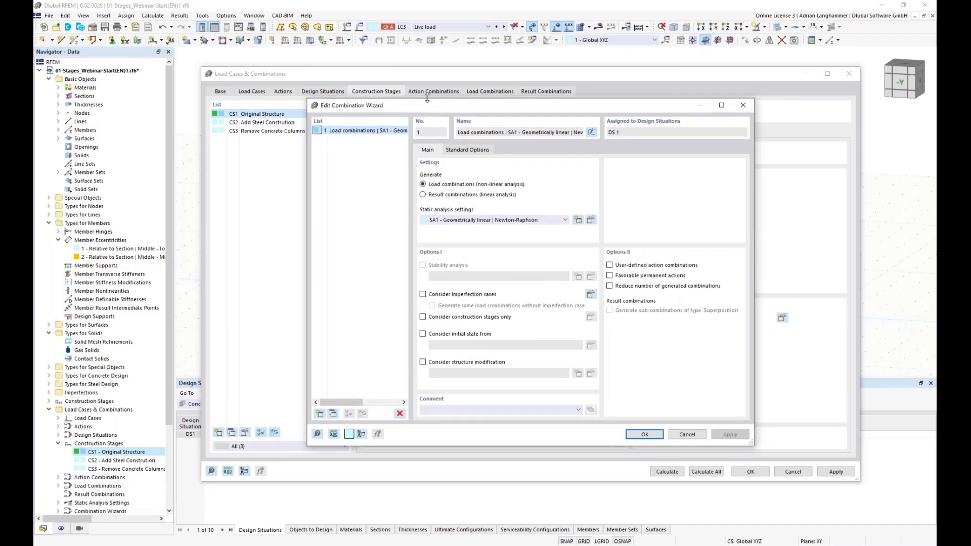
left_click_drag(428, 105, 403, 77)
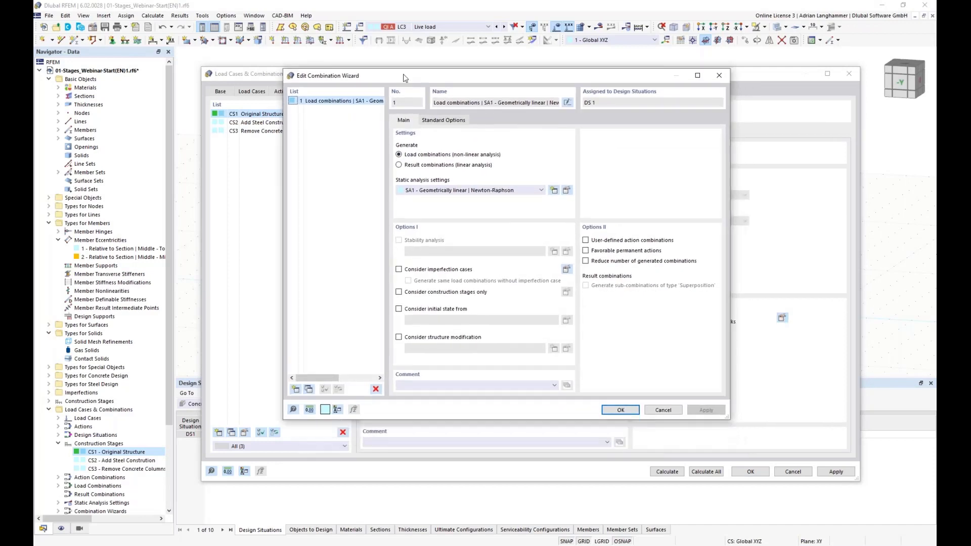
left_click(398, 292)
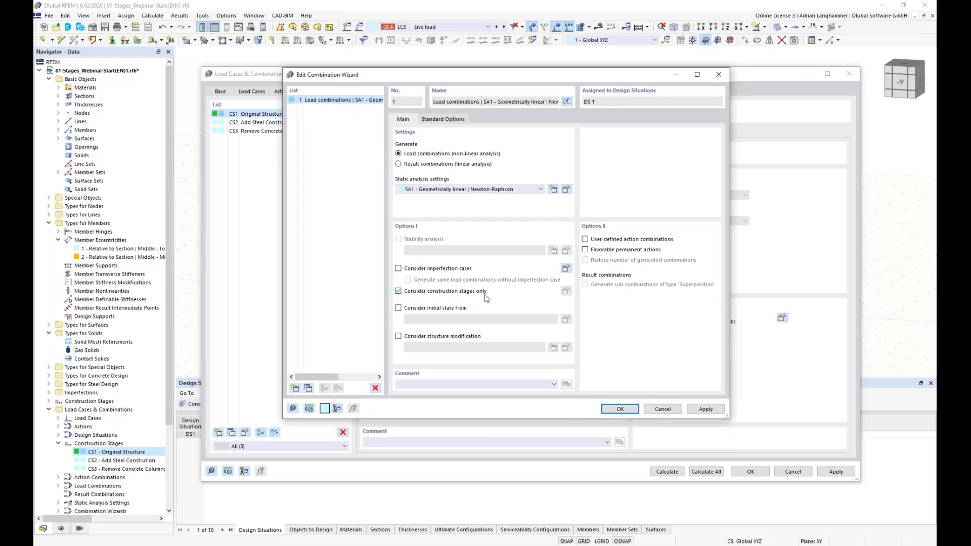
left_click(627, 410)
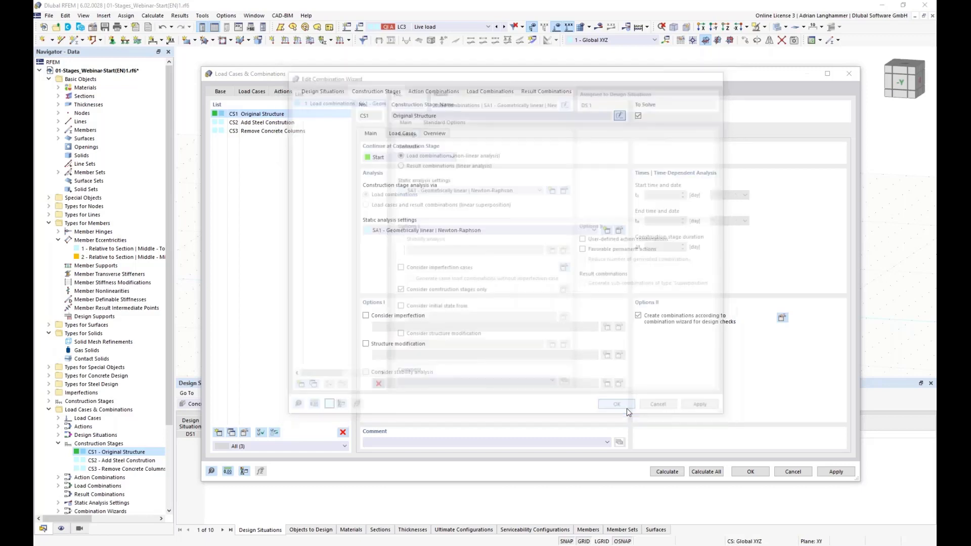
Step: Enable wizard-based combinations for design checks in CS3 Remove Concrete Columns, check the wizard settings, and display the generated action combinations
left_click(284, 132)
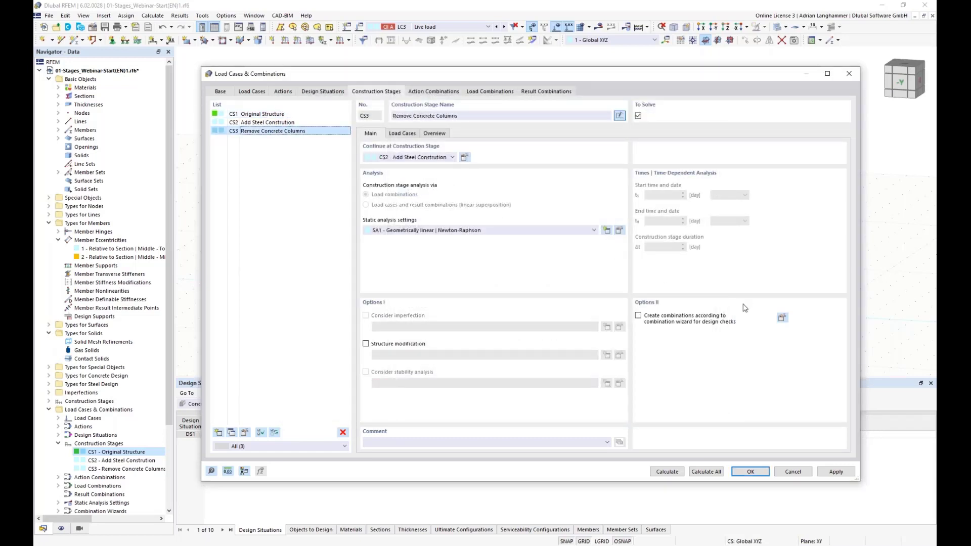
left_click(639, 317)
left_click(781, 317)
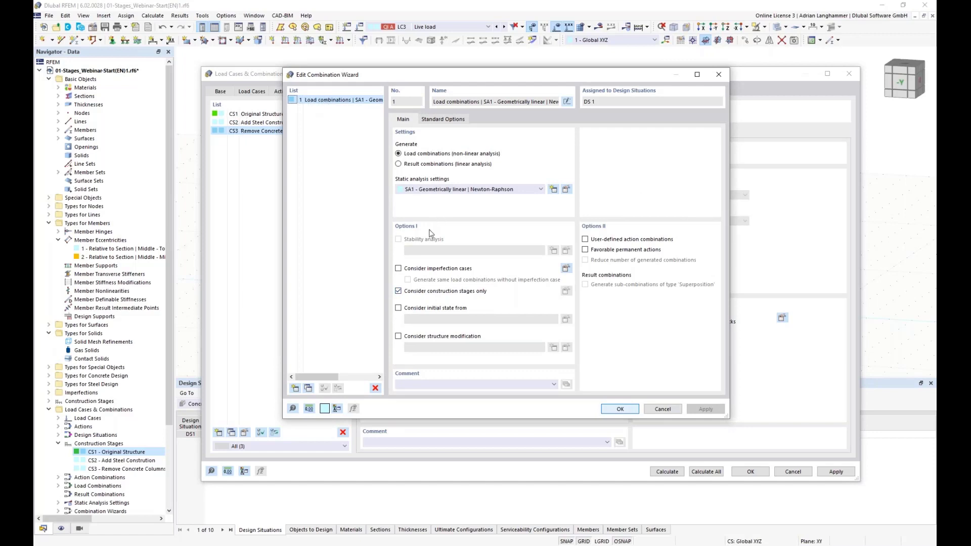
left_click(621, 408)
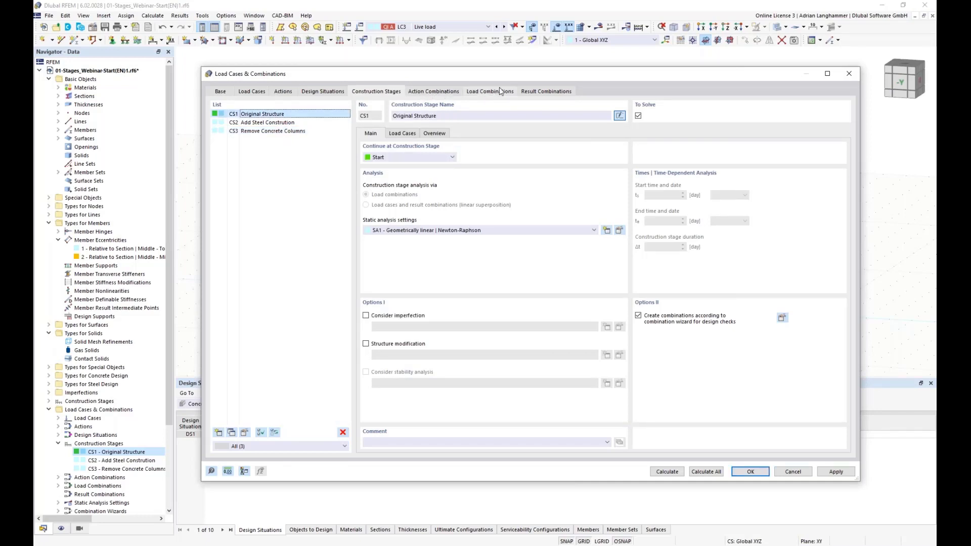
left_click(438, 90)
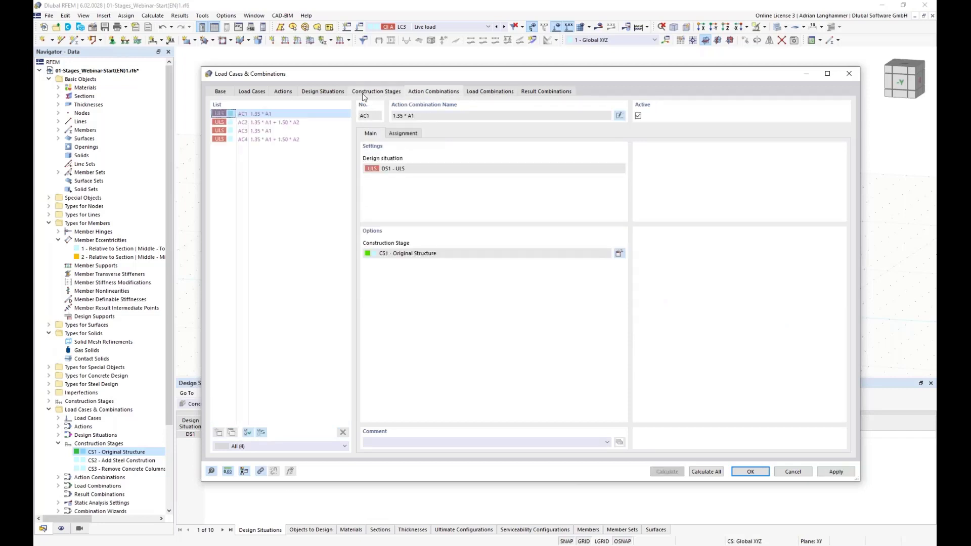
Step: Review the design situation and construction stage of each action combination from AC1 to AC4
left_click(306, 121)
left_click(305, 116)
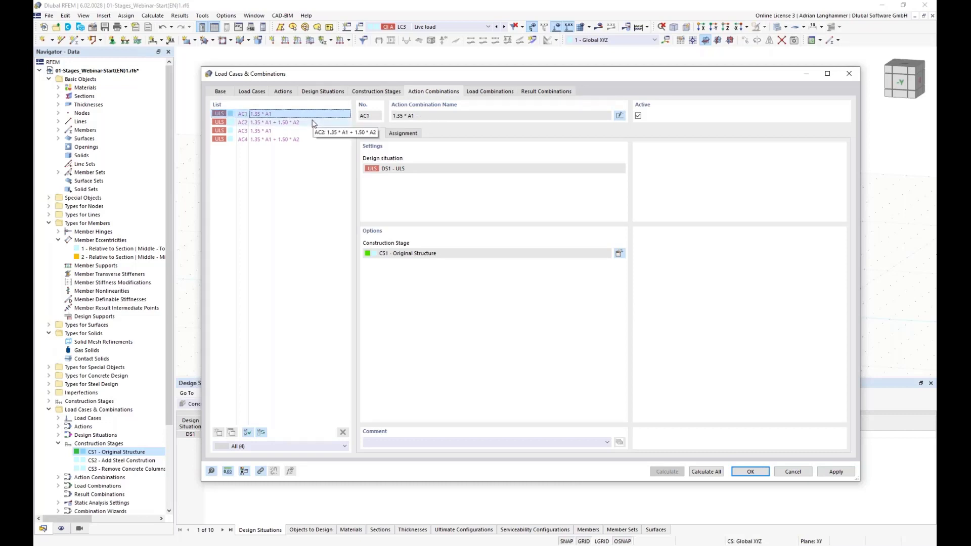
left_click(313, 122)
left_click(313, 116)
left_click(315, 123)
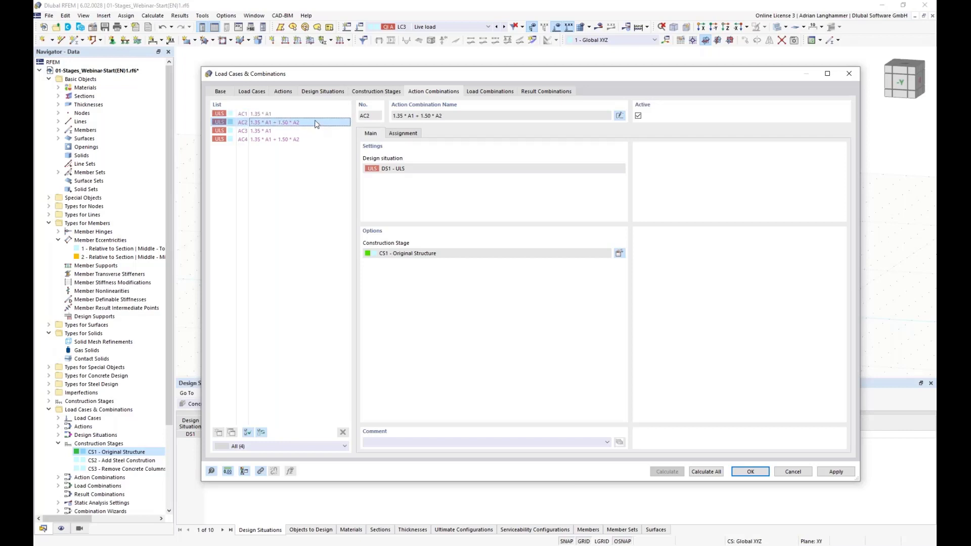
left_click(314, 116)
left_click(316, 125)
left_click(289, 131)
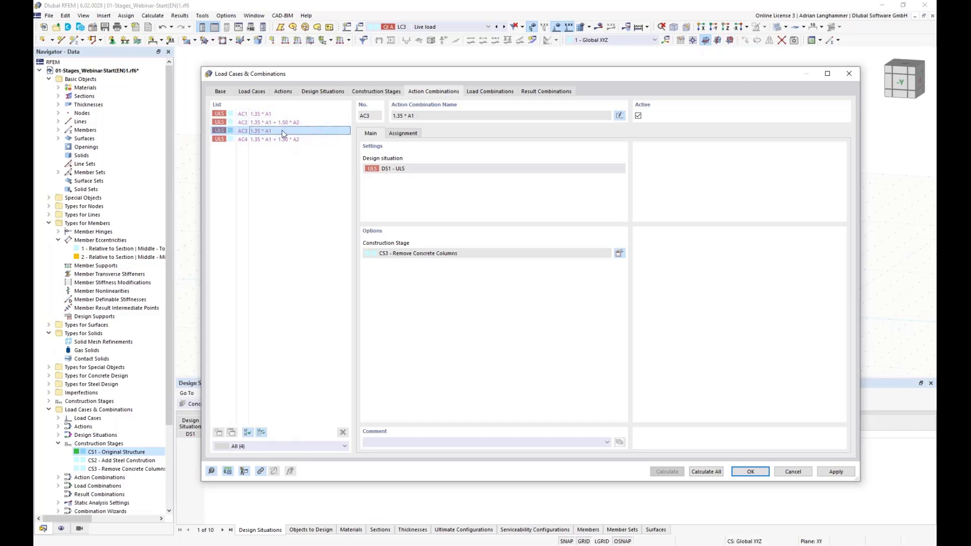
left_click(313, 140)
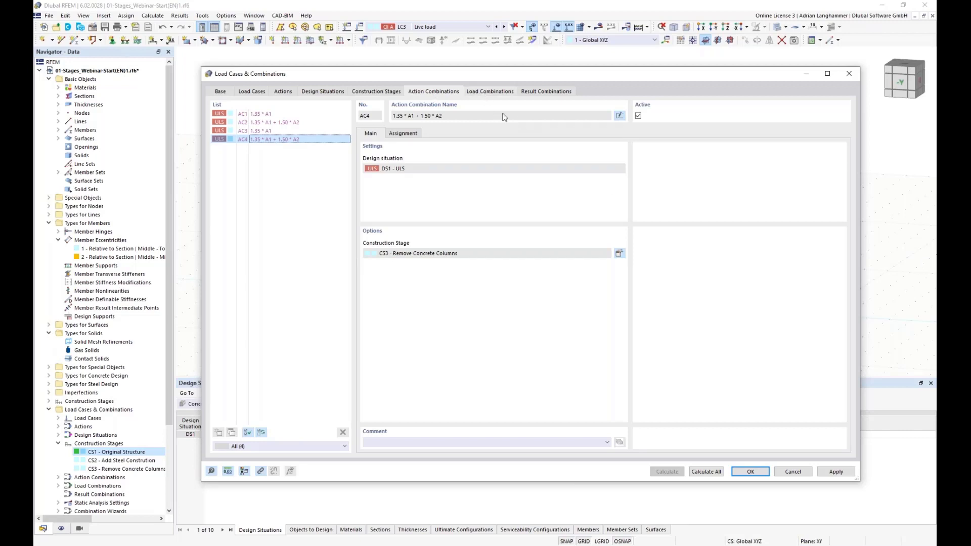
Step: Review the generated load combinations CO1 to CO5, including their design situation, initial state and construction stage
left_click(486, 93)
left_click_drag(398, 74, 402, 74)
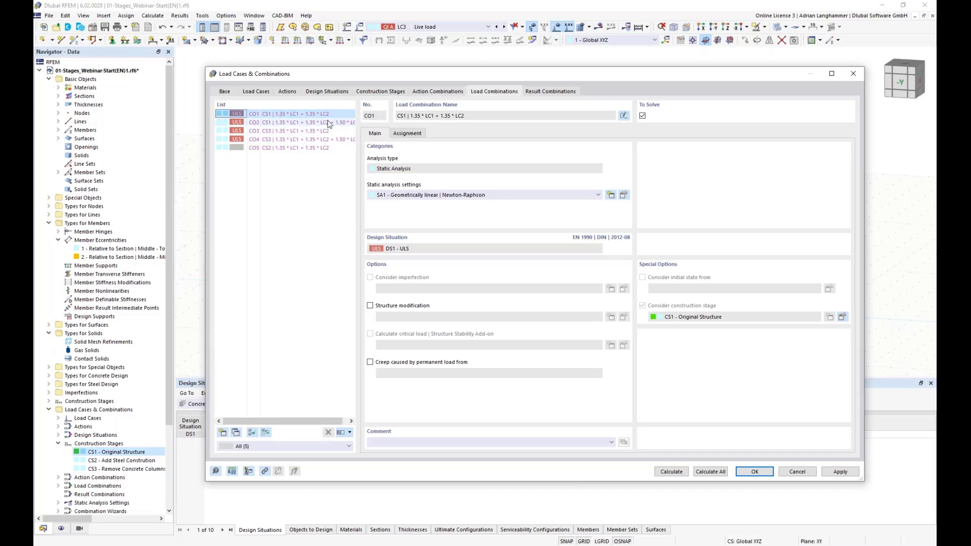
left_click(308, 123)
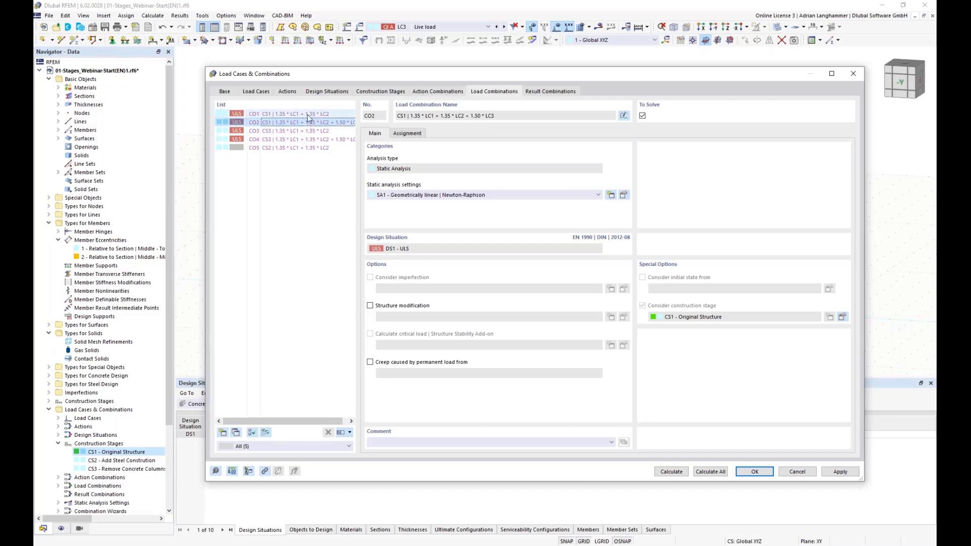
left_click(268, 132)
left_click(266, 140)
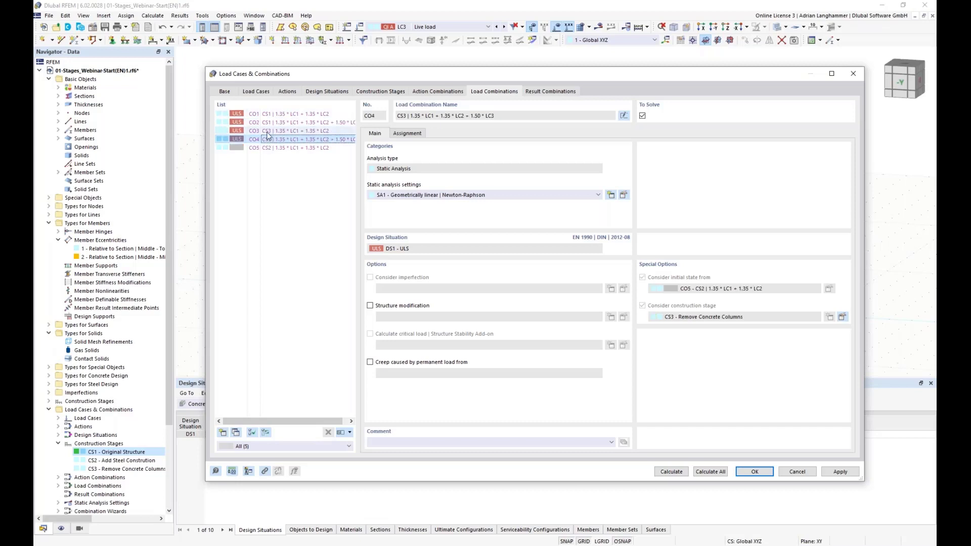
left_click(267, 131)
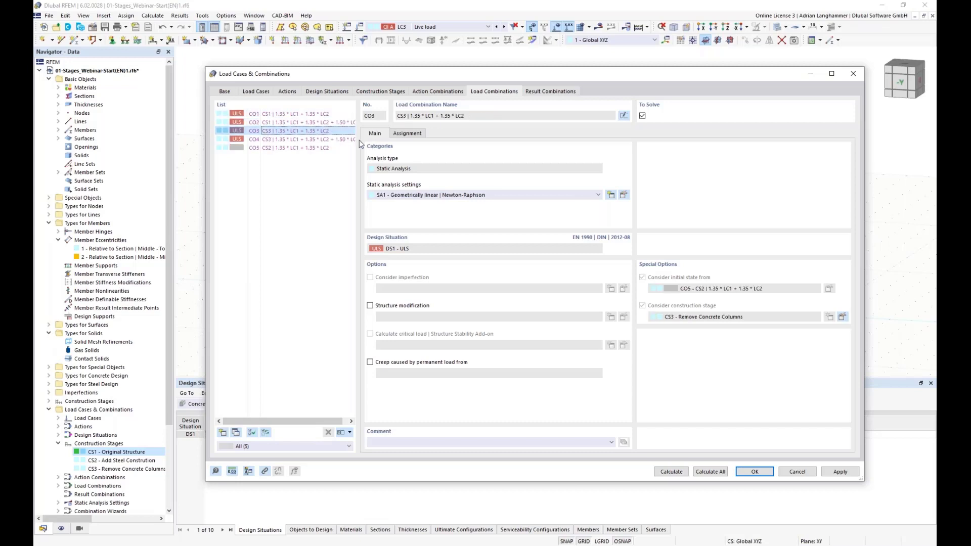
left_click(298, 148)
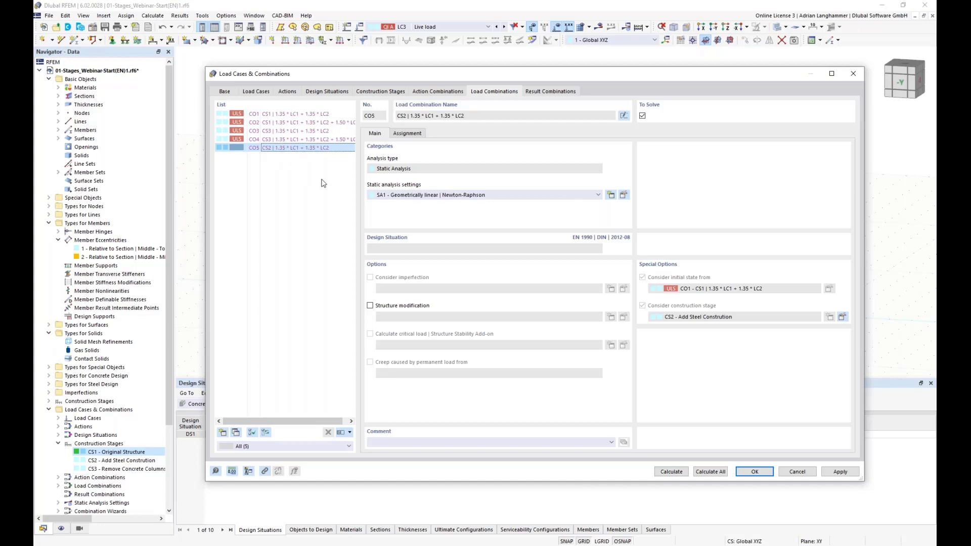
Step: Trace the initial states and construction stages through load combinations CO1, CO5 and CO3, and accept the load cases and combinations settings
left_click(293, 118)
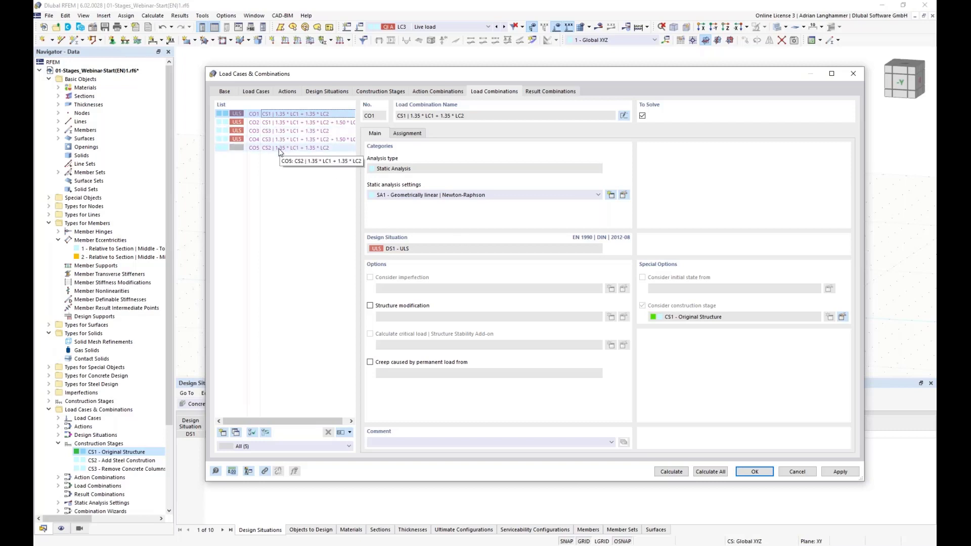
left_click(249, 132)
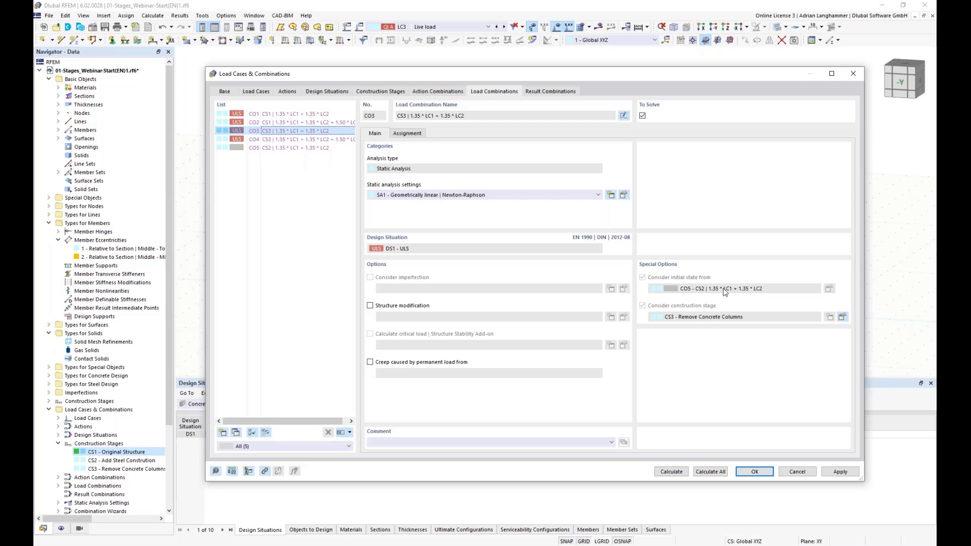
left_click(276, 114)
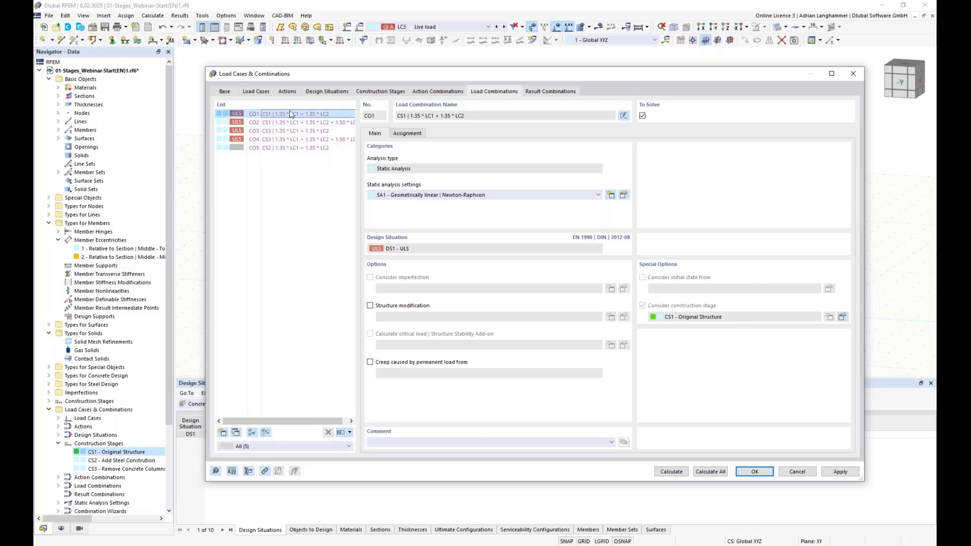
left_click(287, 122)
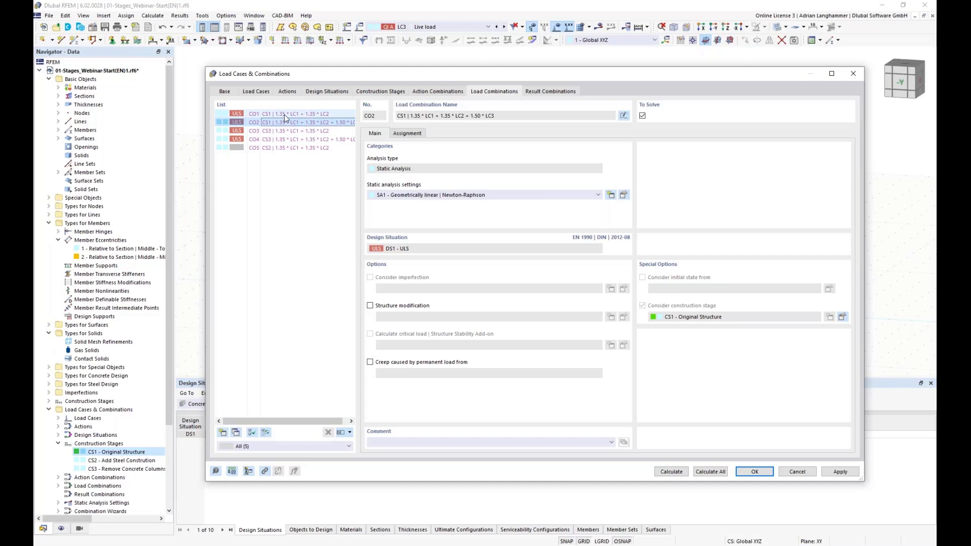
left_click(254, 117)
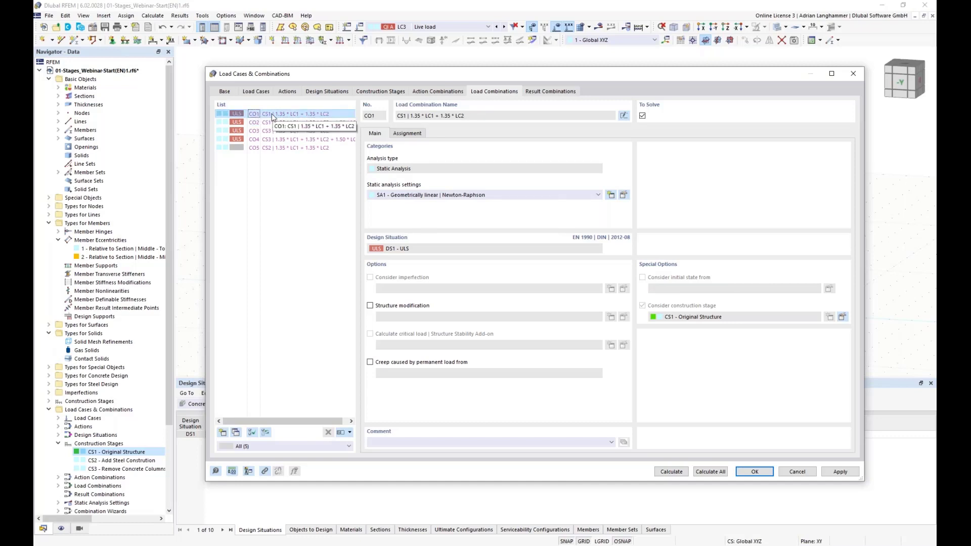
left_click(297, 151)
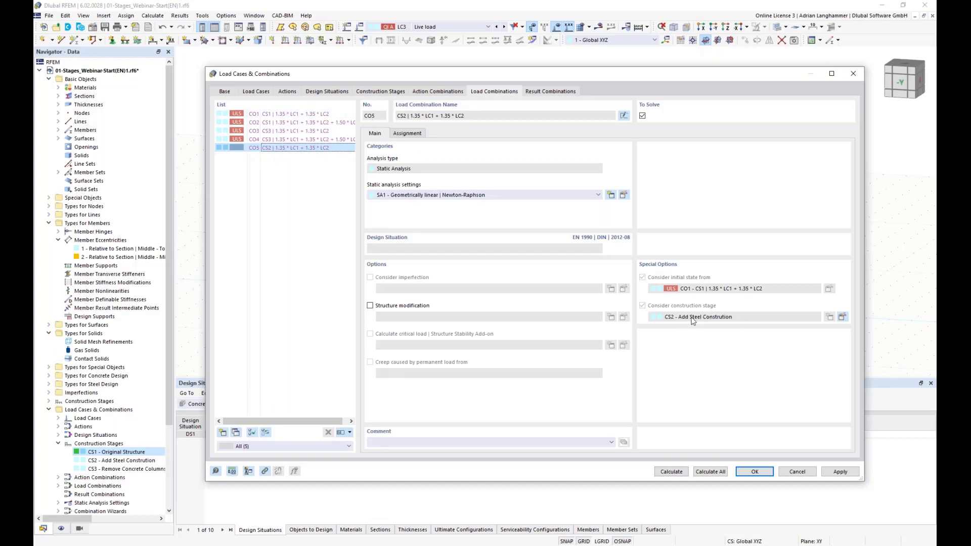
left_click(334, 132)
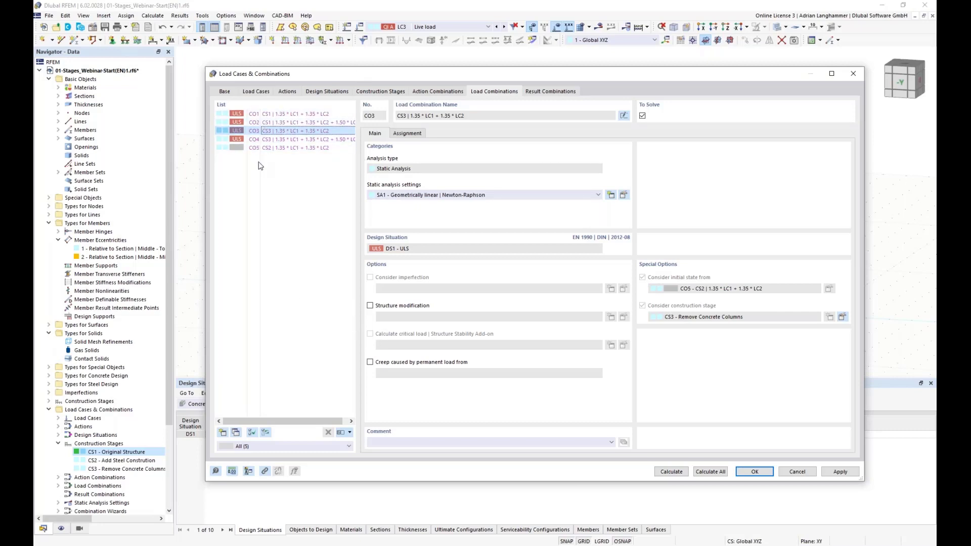
left_click(255, 132)
left_click_drag(440, 69, 419, 52)
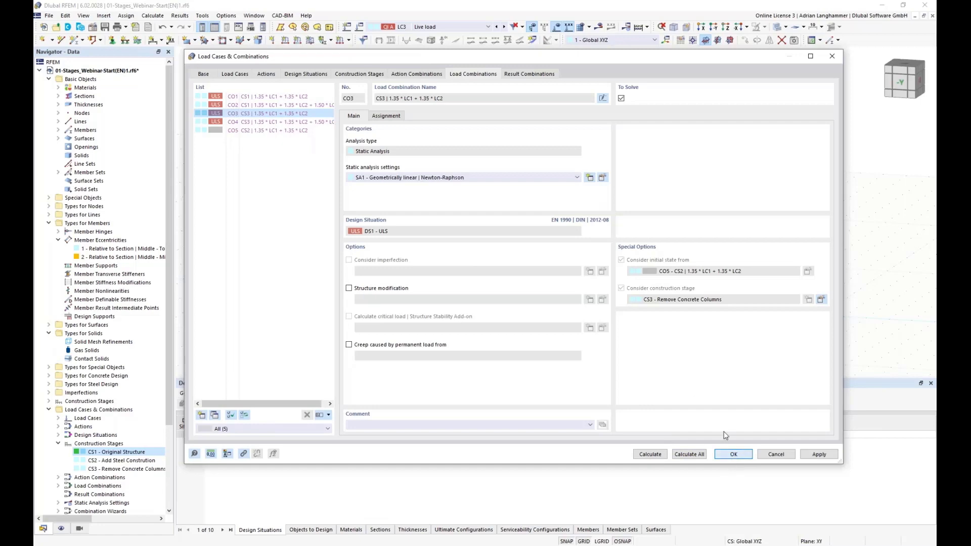
left_click(733, 454)
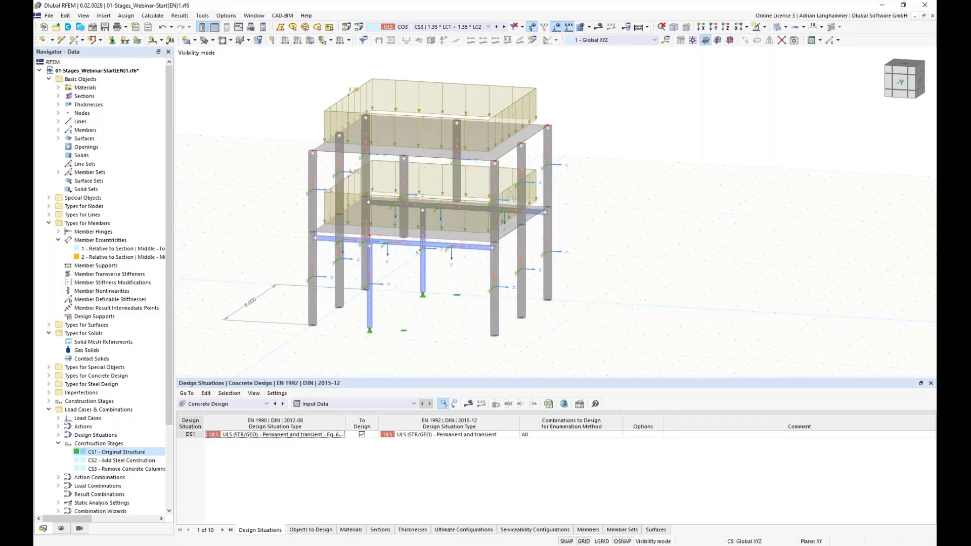
Step: Calculate load combination CO3 for stage CS3 and display its results on the model
left_click(488, 27)
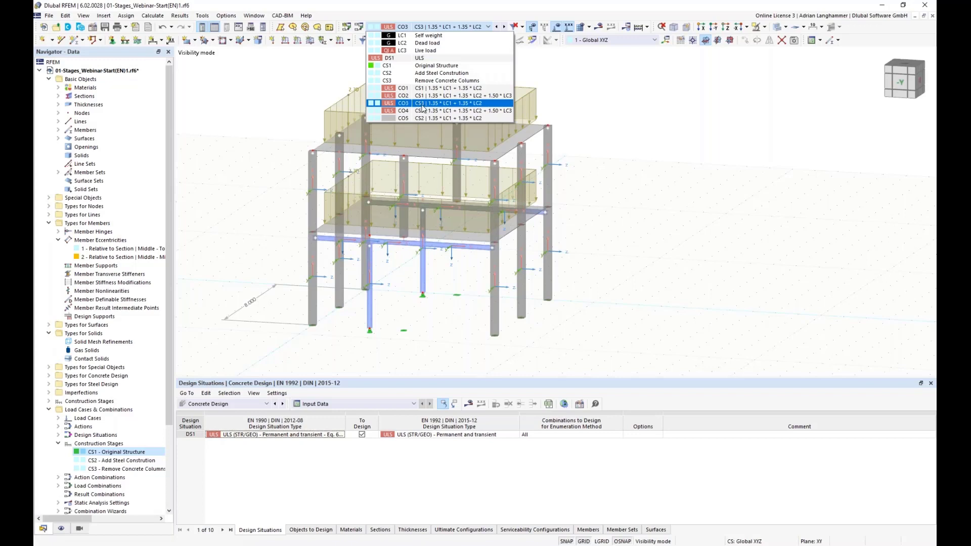
left_click(421, 105)
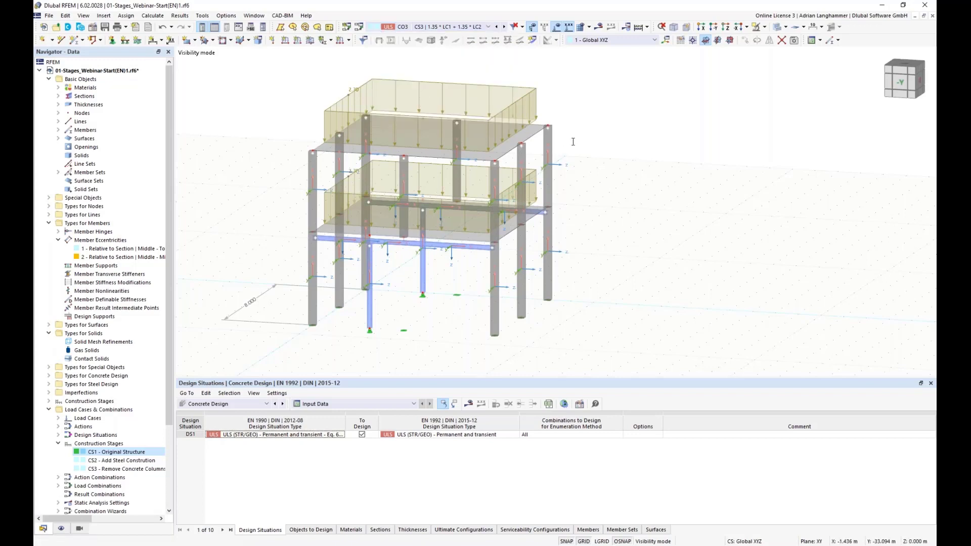
middle_click_drag(599, 153, 608, 147)
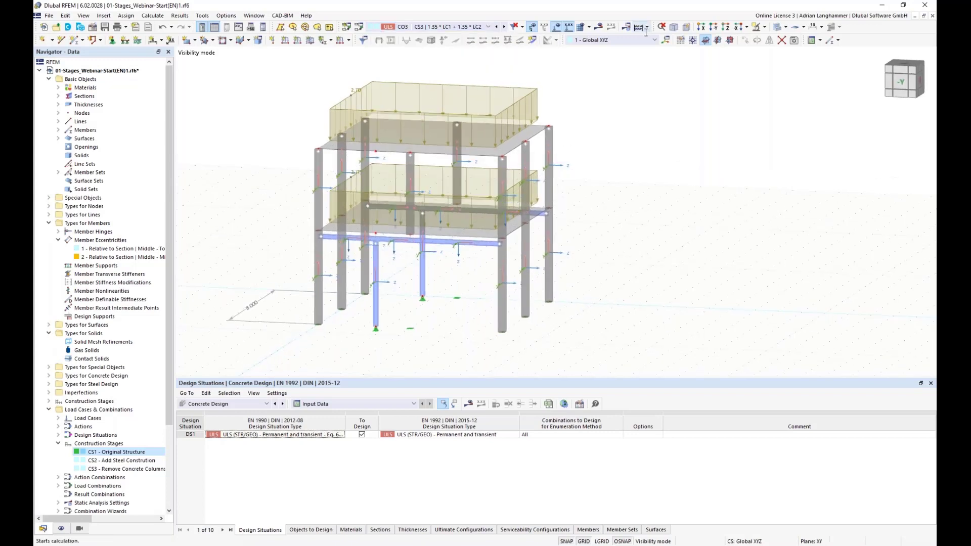
middle_click_drag(635, 88, 647, 89)
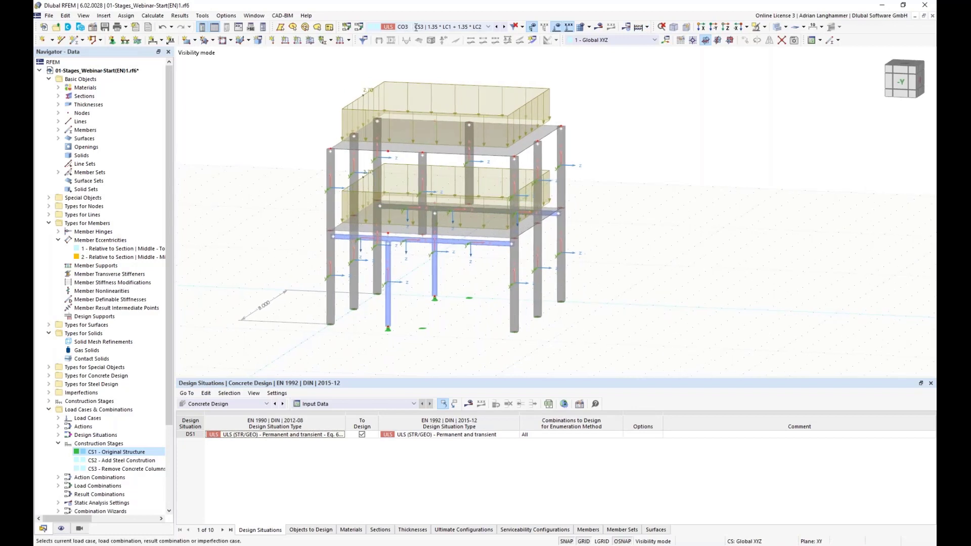
left_click(598, 26)
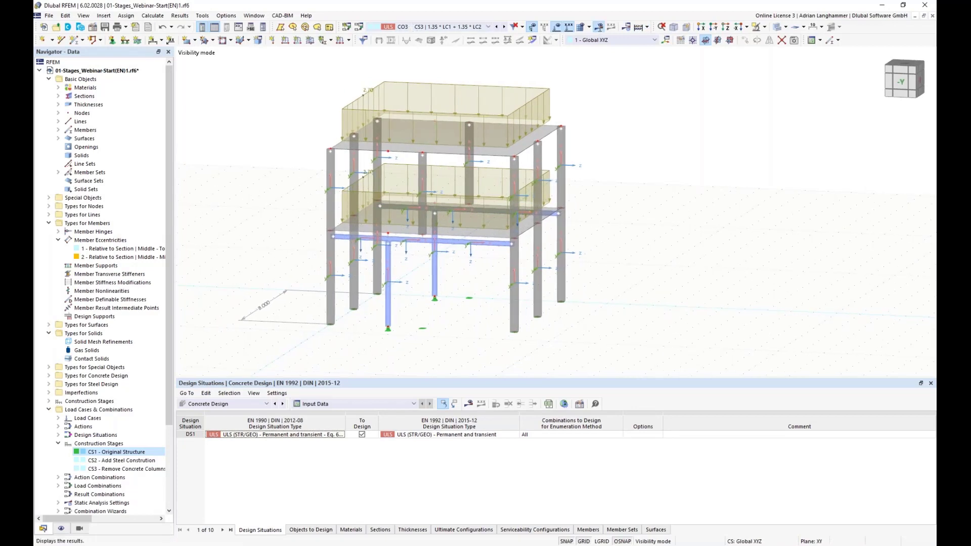
left_click(526, 315)
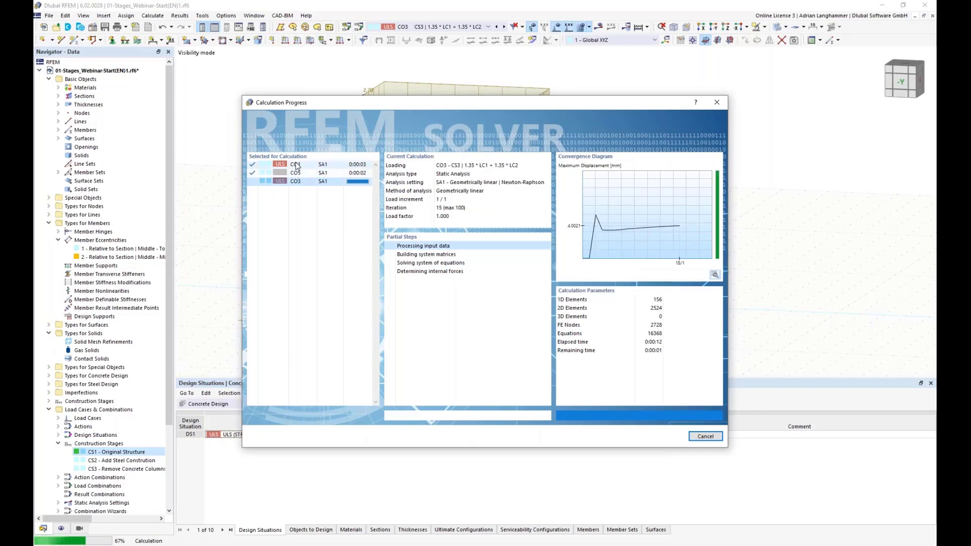
left_click(297, 173)
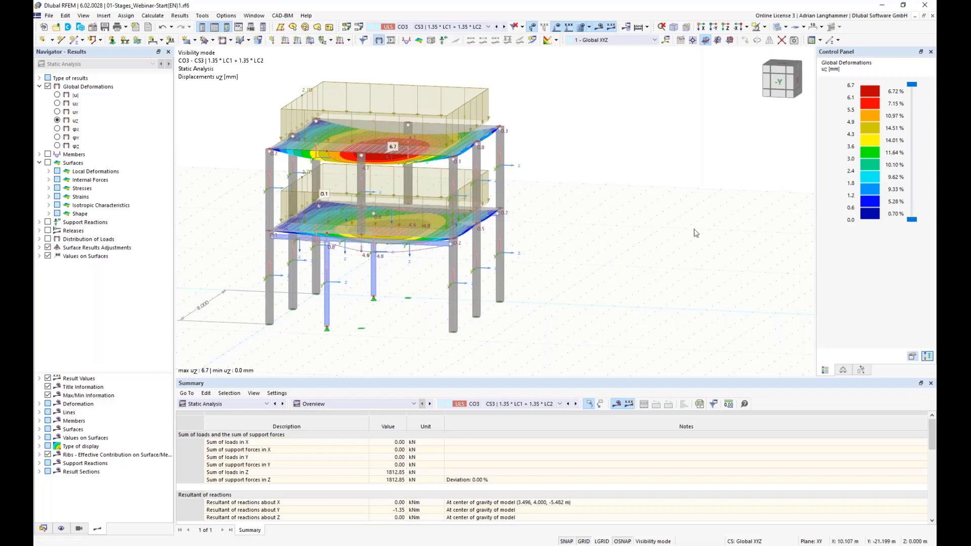
middle_click_drag(580, 177, 598, 159, "ctrl")
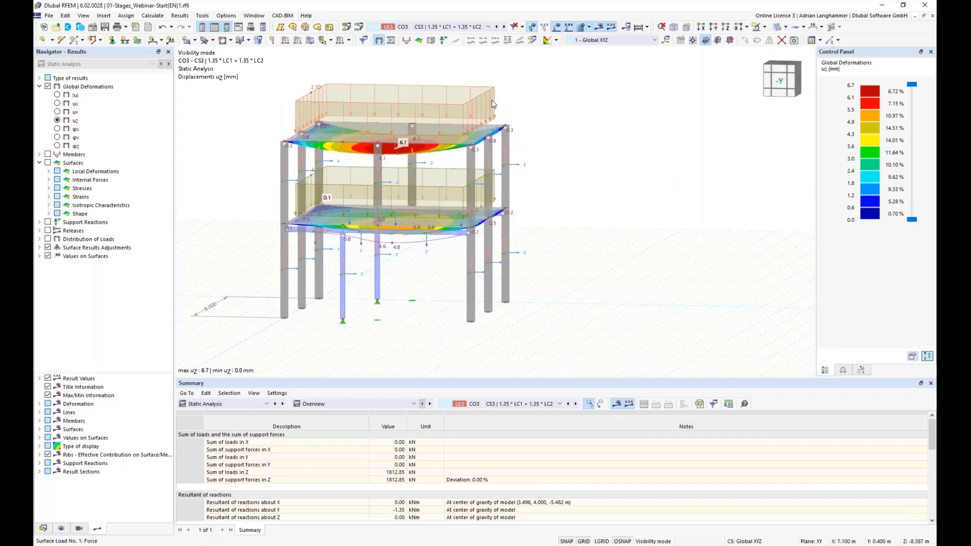
Step: Compare design load combinations CO1 to CO4 with the CS2 combination CO5, and return to the CO3 deformation results
left_click(359, 28)
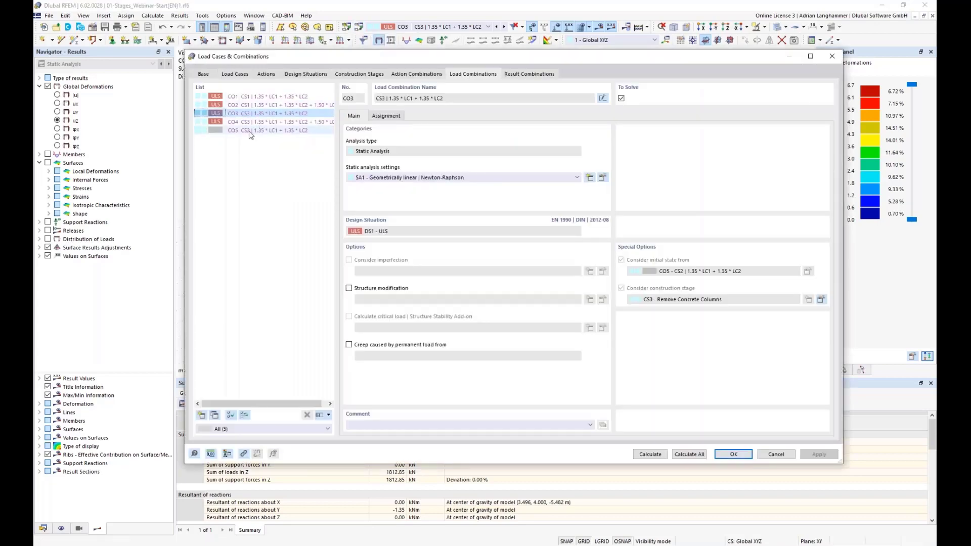
left_click(231, 130)
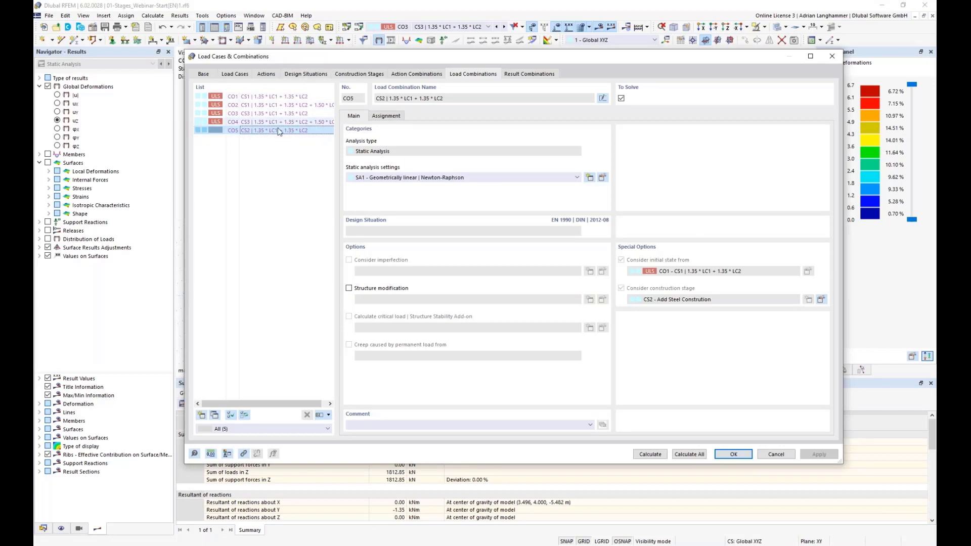
left_click(269, 96)
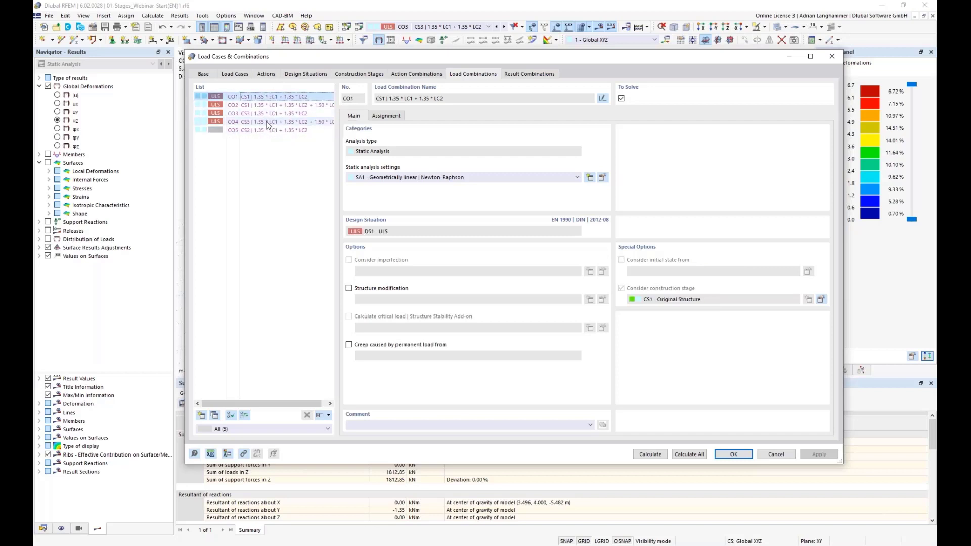
left_click(267, 122, "shift")
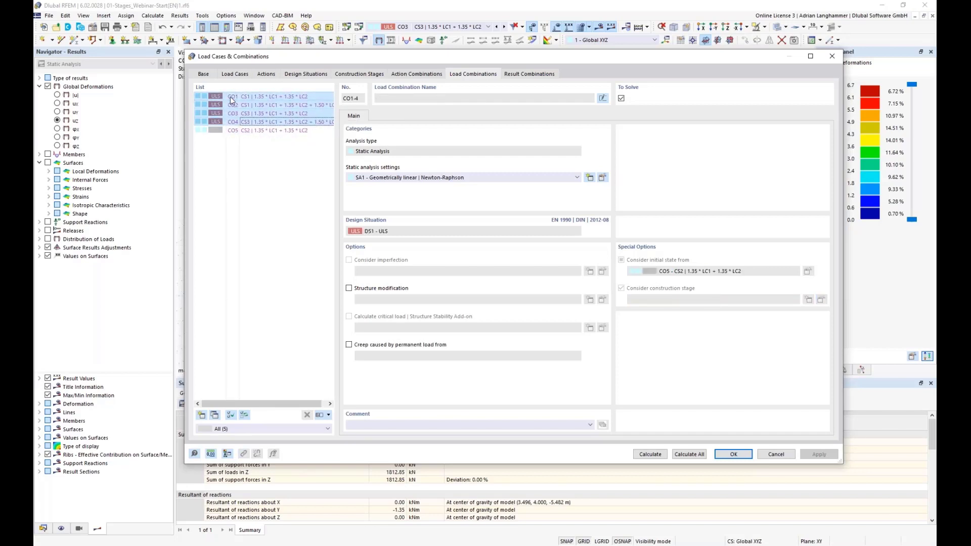
left_click(243, 161)
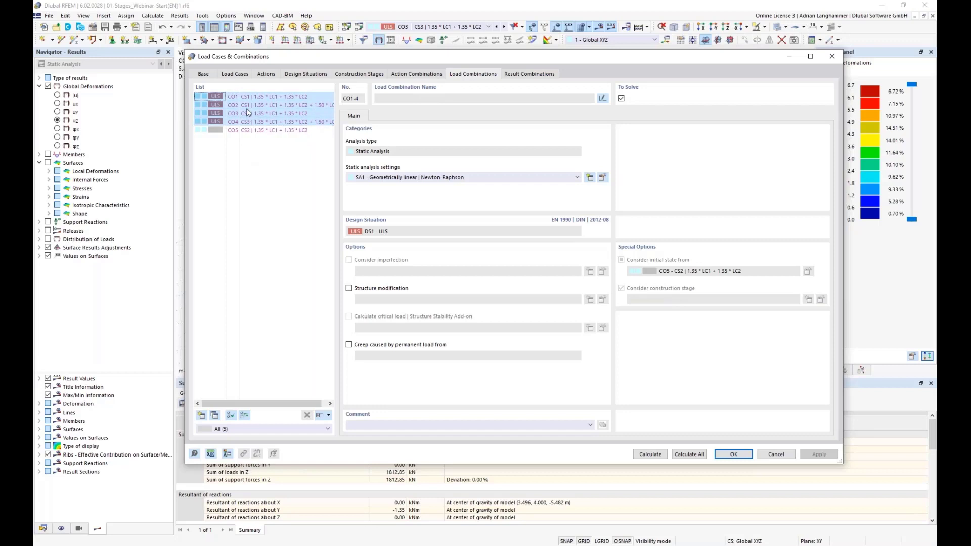
left_click(329, 97)
left_click(283, 105, "shift")
left_click(311, 115)
left_click(315, 122, "shift")
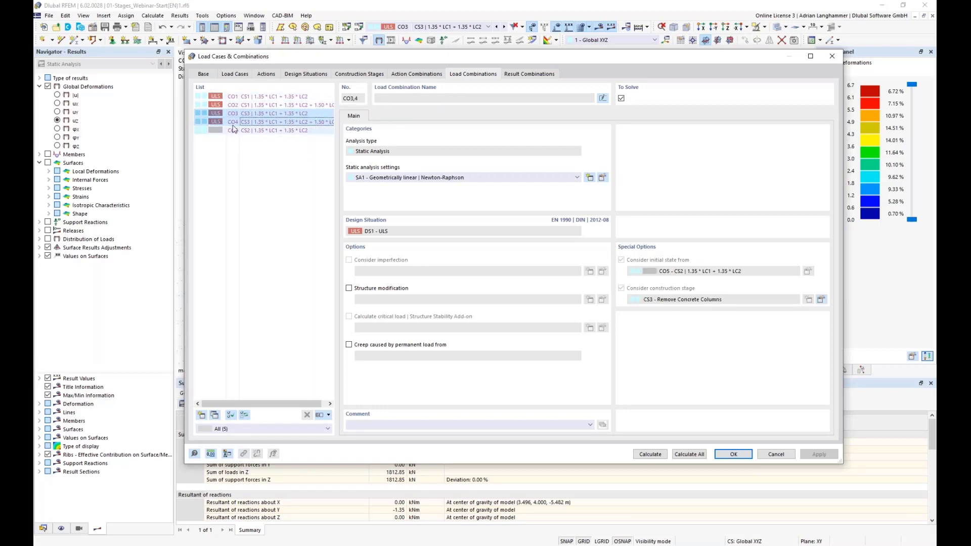
left_click(733, 454)
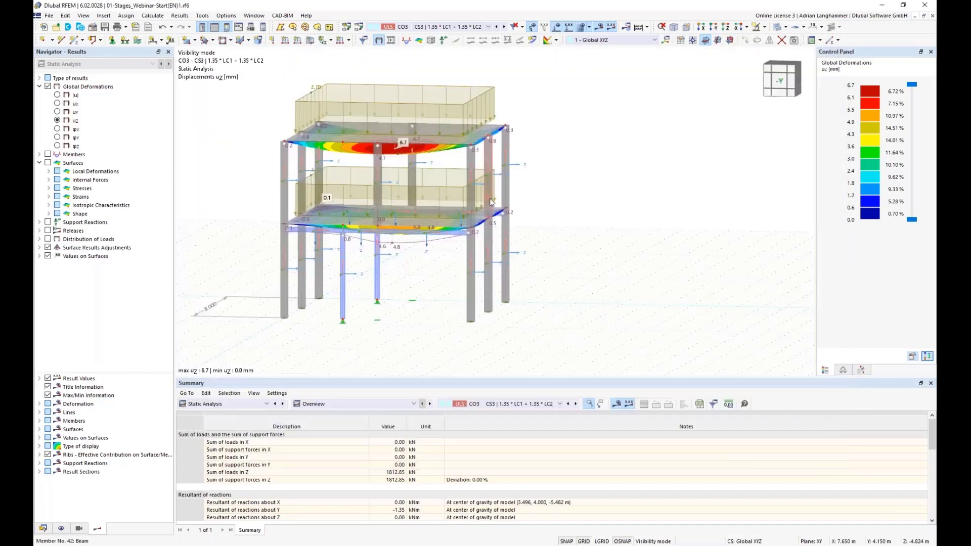
middle_click_drag(196, 205, 278, 204)
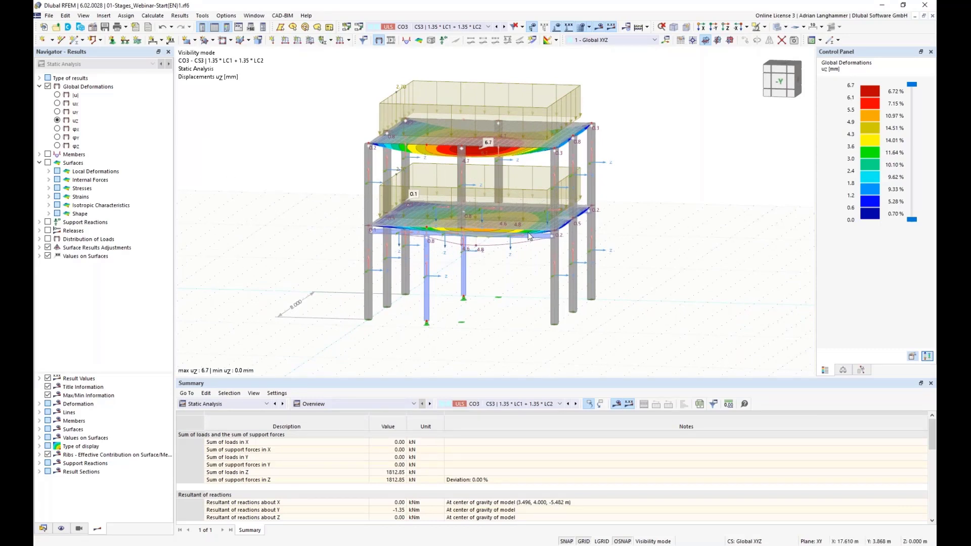
scroll(273, 182, "up", 1)
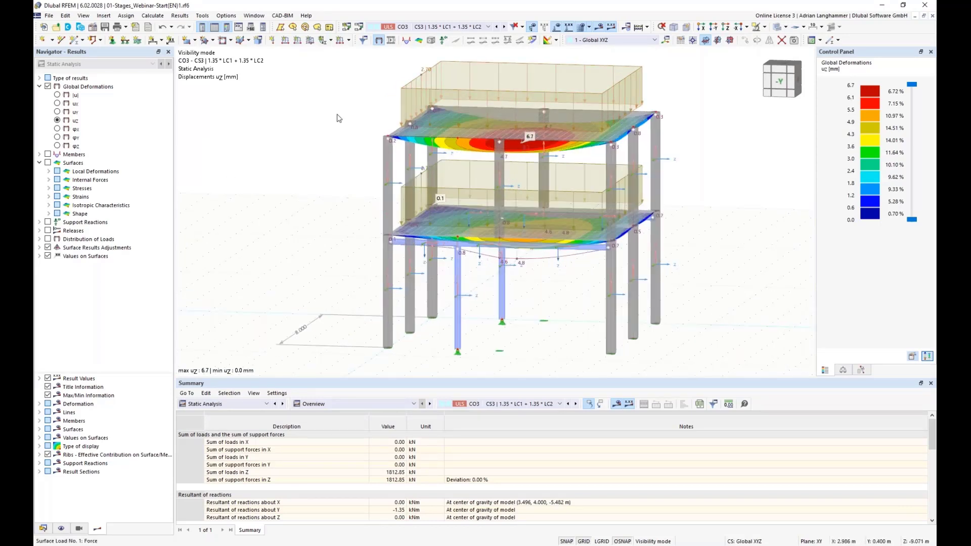
Step: Open the Default ultimate configuration of the steel design for editing
scroll(251, 137, "down", 1)
left_click(43, 528)
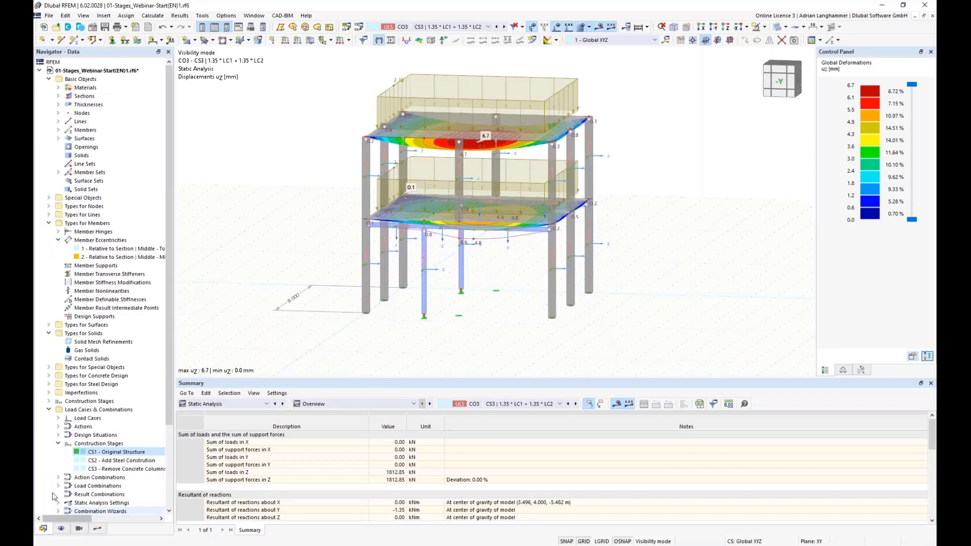
scroll(56, 455, "down", 4)
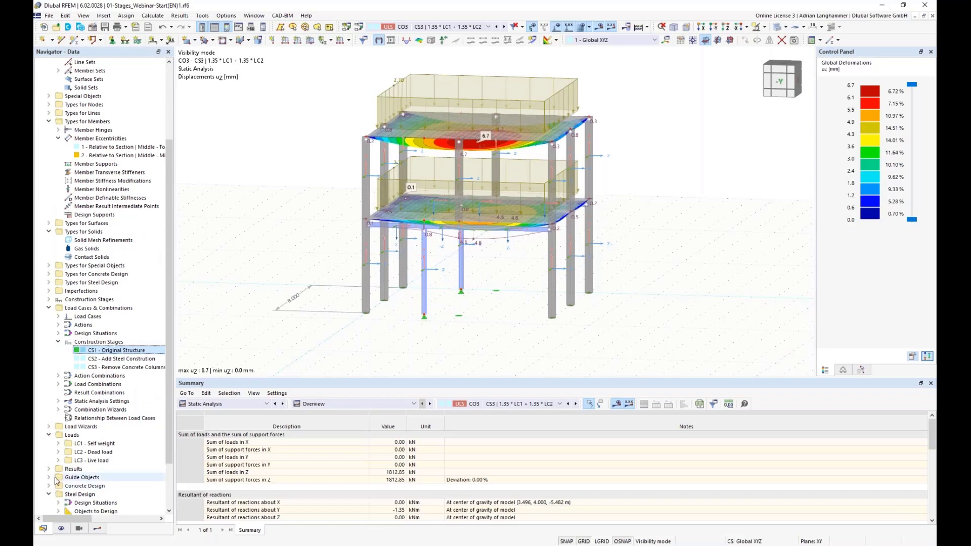
left_click(49, 494)
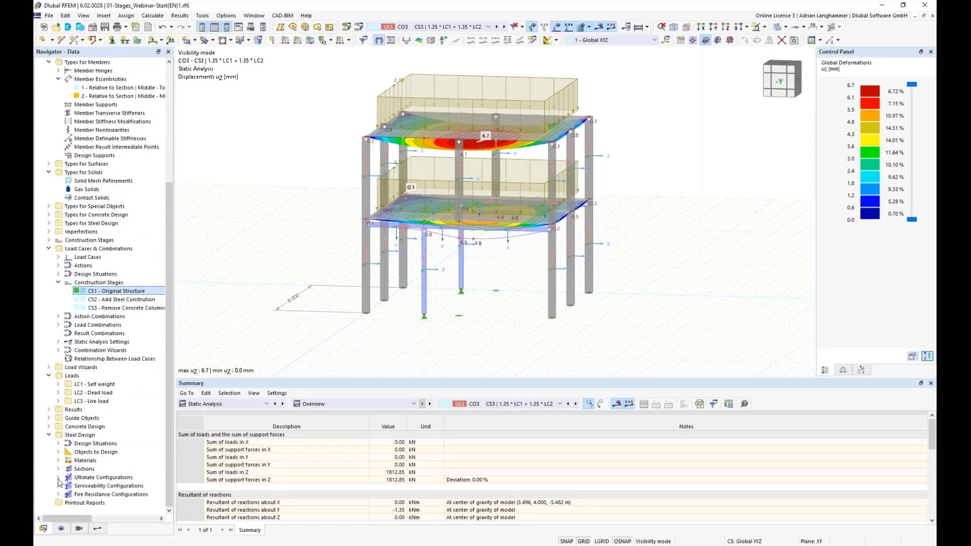
left_click(58, 478)
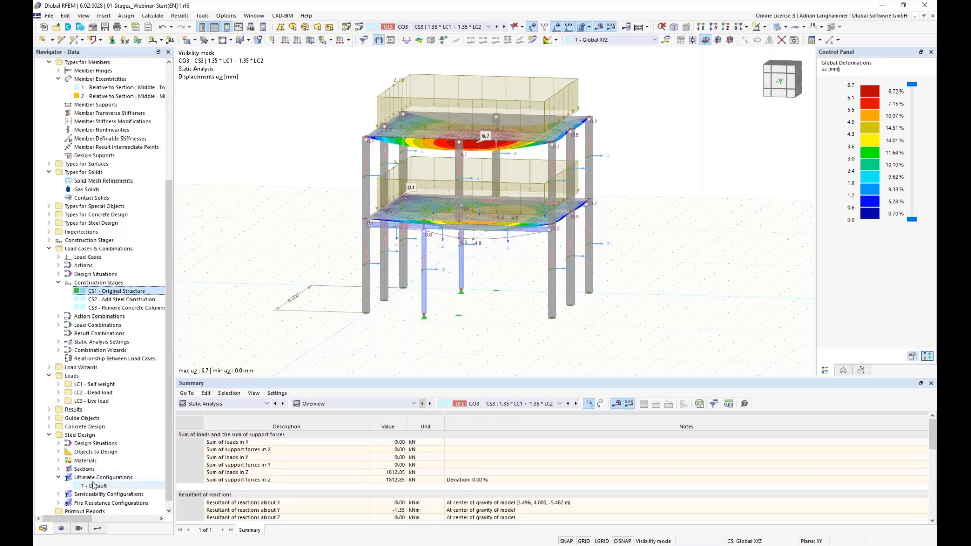
right_click(100, 478)
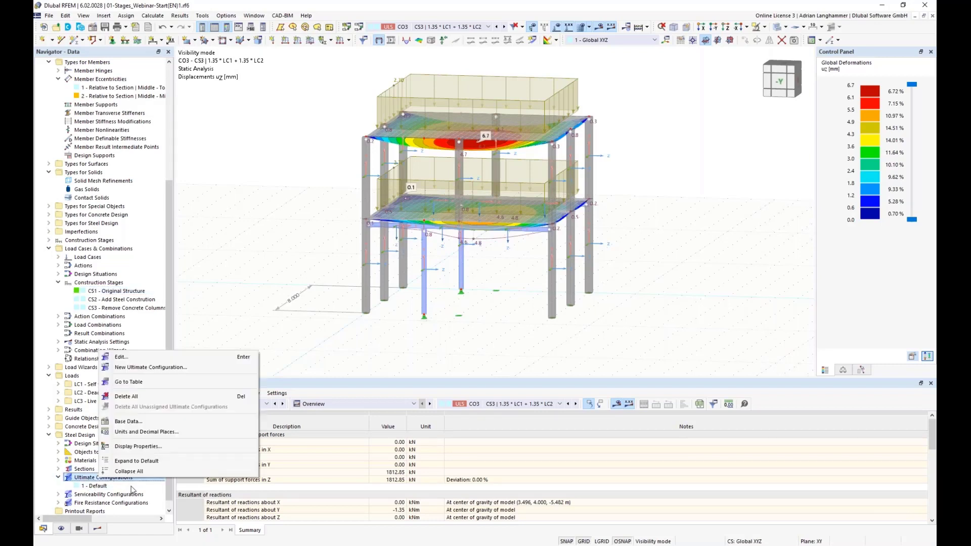
left_click(140, 357)
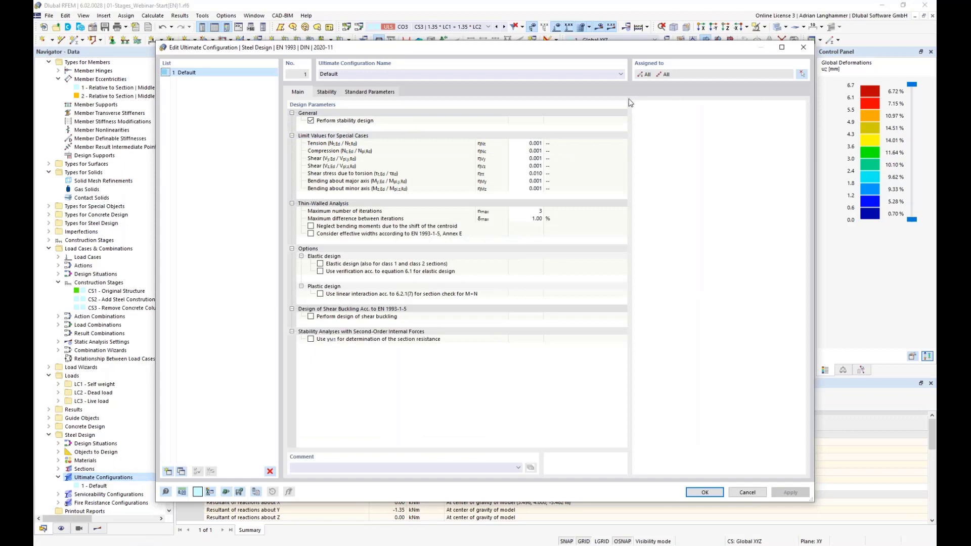
left_click_drag(322, 50, 326, 41)
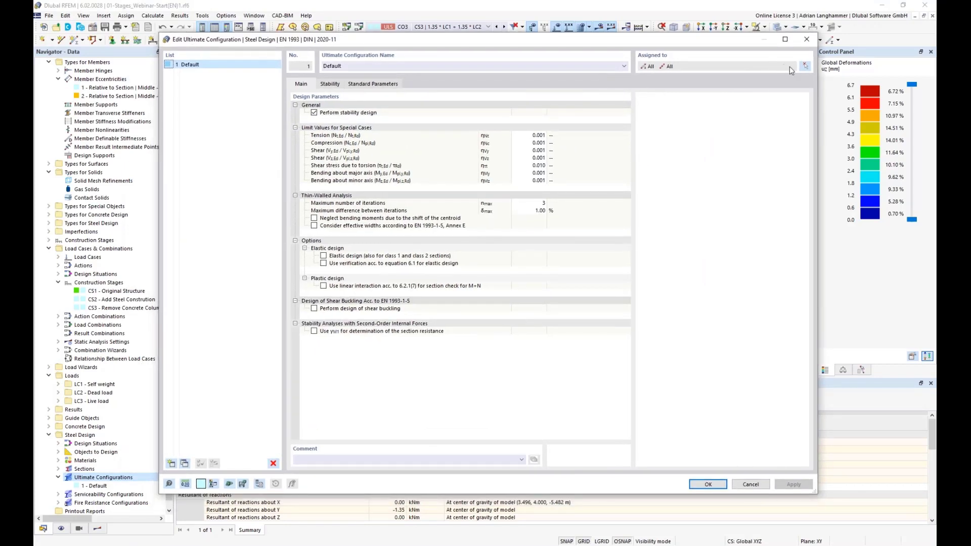
Step: Assign the default ultimate configuration only to the horizontal steel girders, members 71-76, and turn off its stability design
left_click(804, 67)
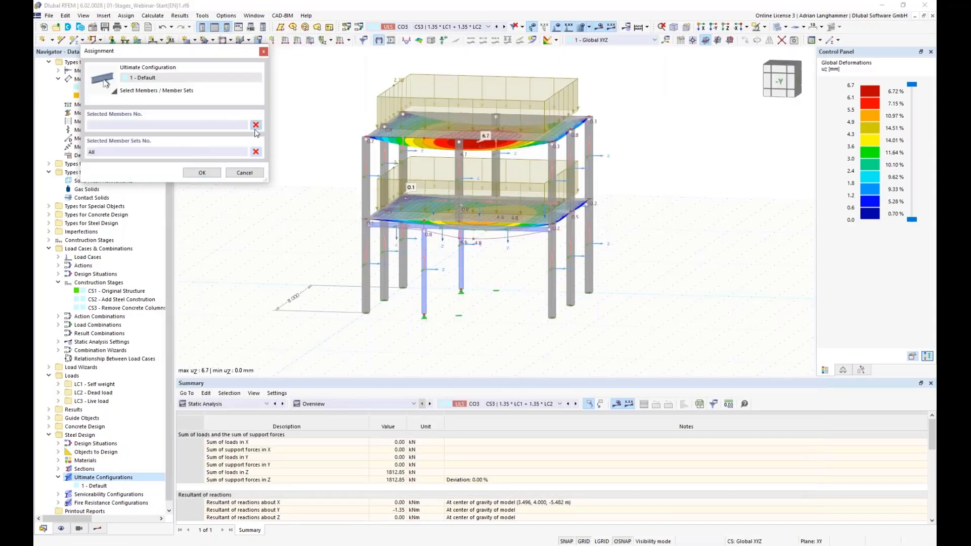
left_click(257, 156)
left_click(599, 27)
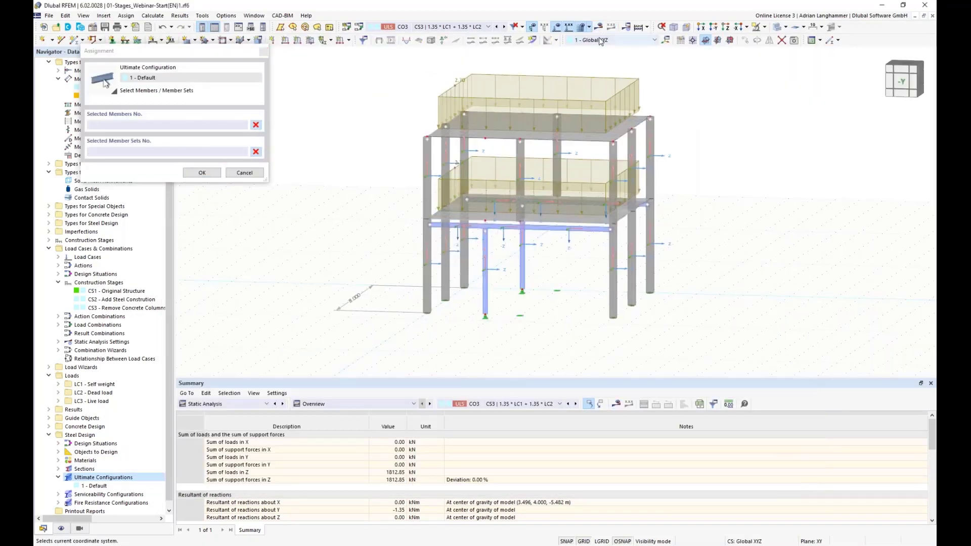
left_click(506, 201)
left_click(534, 202)
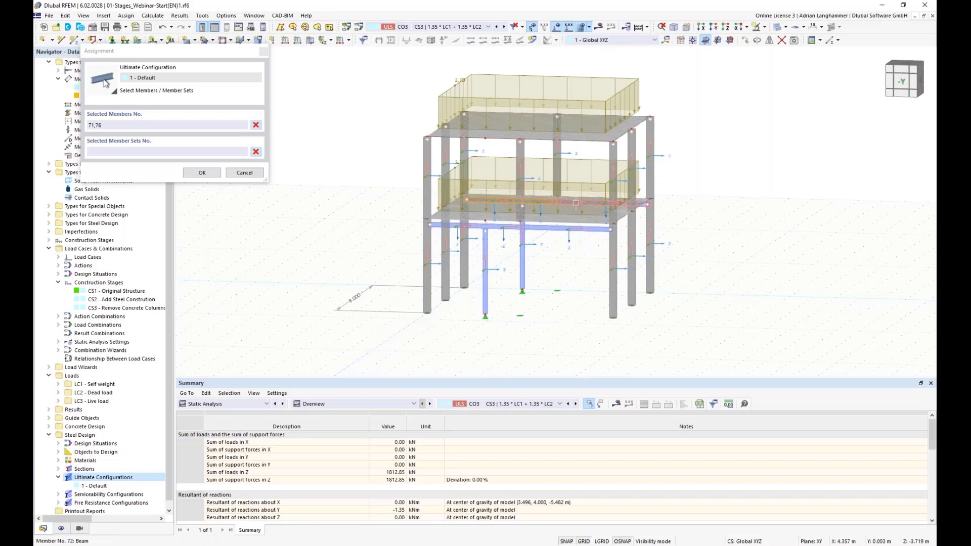
left_click(576, 203)
middle_click_drag(576, 203, 560, 198, "ctrl")
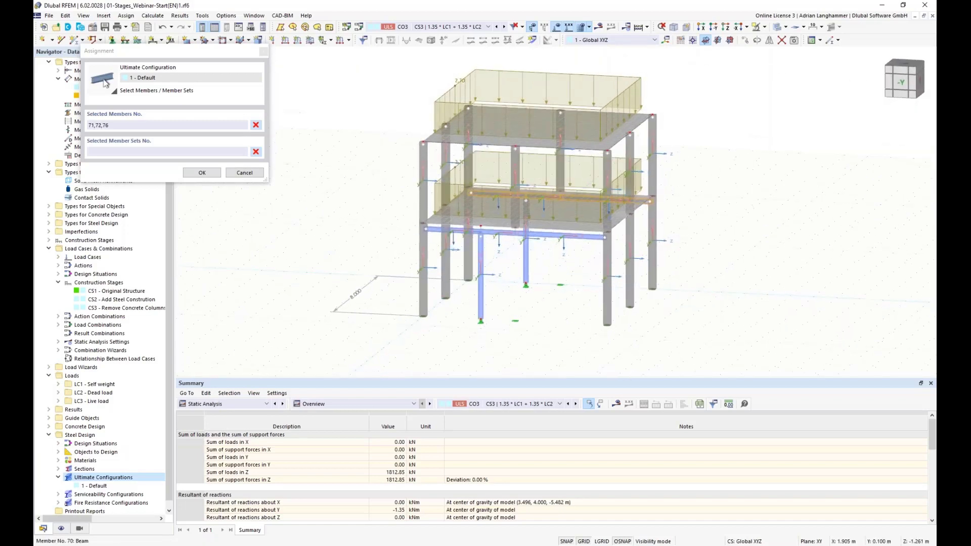
scroll(520, 254, "up", 1)
left_click(425, 223)
left_click(500, 229)
left_click(537, 231)
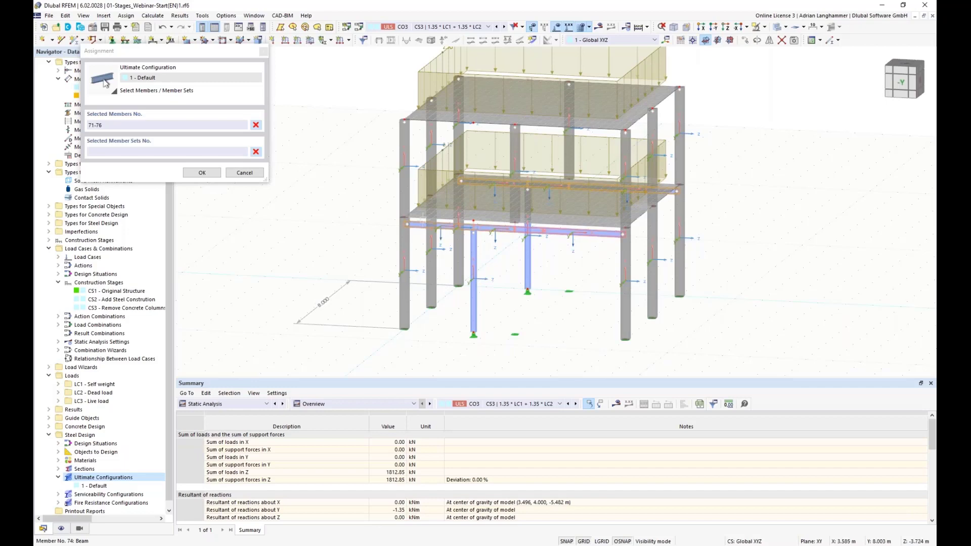
left_click(202, 172)
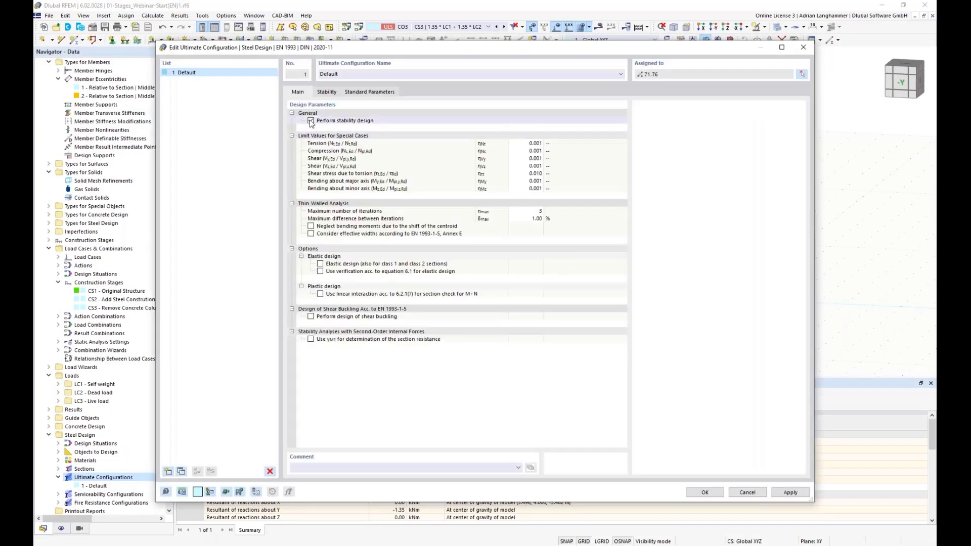
left_click(311, 120)
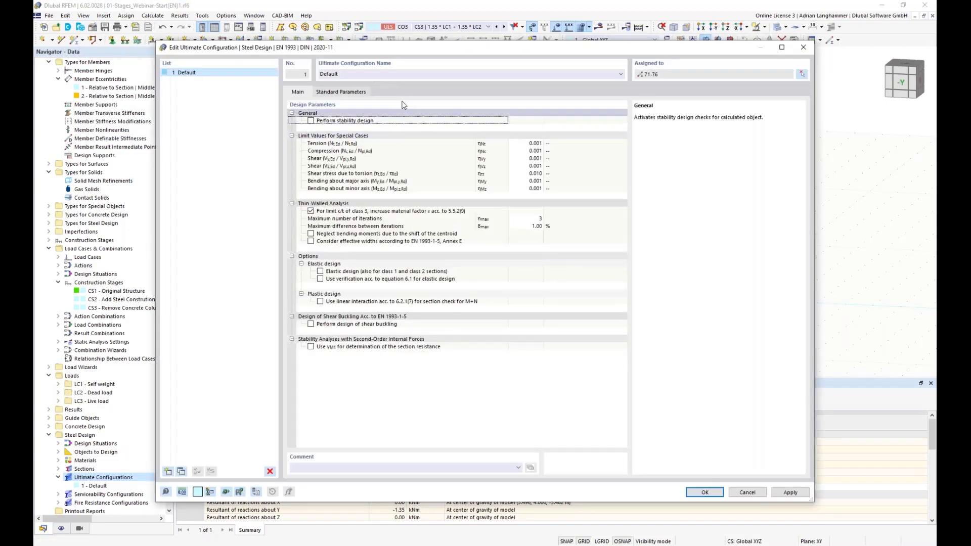
Step: Create a second ultimate configuration with stability design active and assign it to the two steel columns, members 69 and 70
left_click(169, 471)
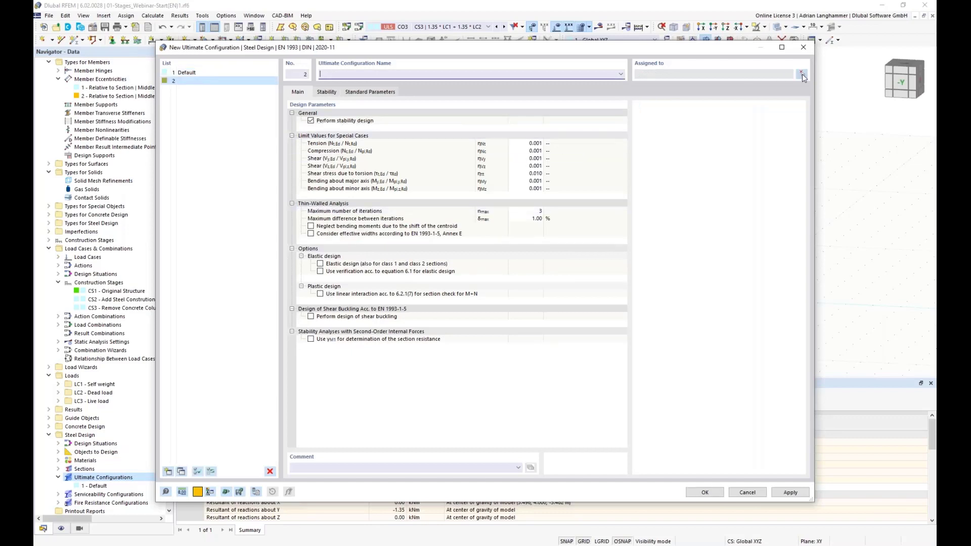
left_click(804, 76)
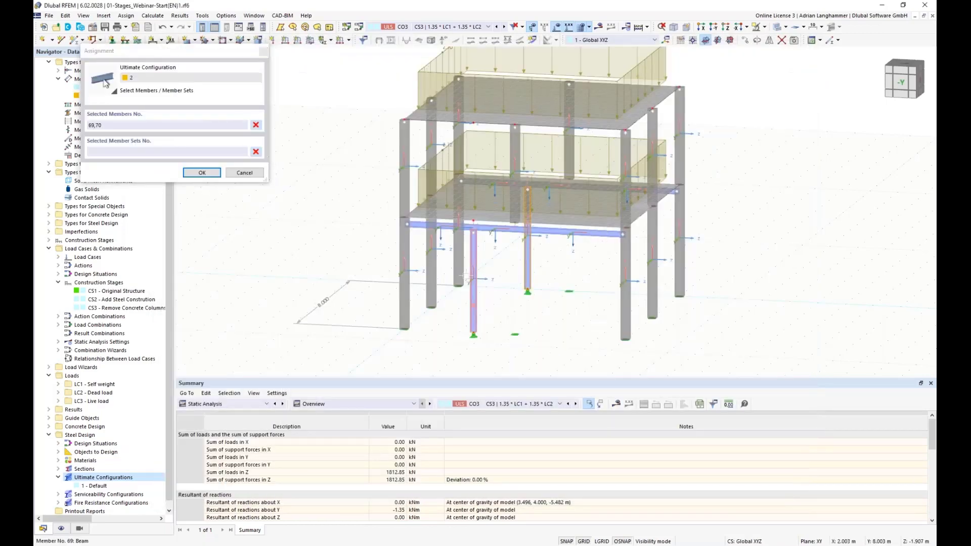
left_click(202, 175)
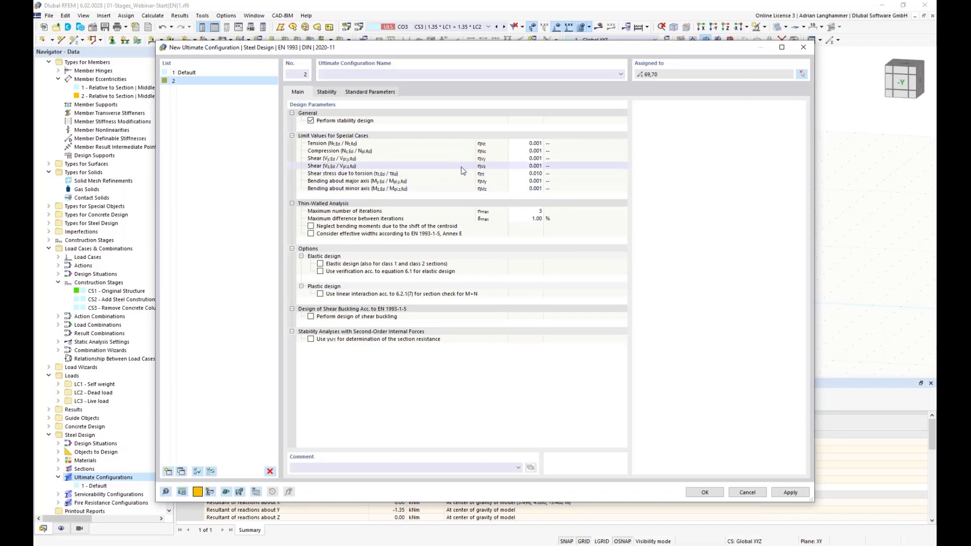
Step: Name the first ultimate configuration Girders and the second Columns, and accept the configurations
left_click(223, 72)
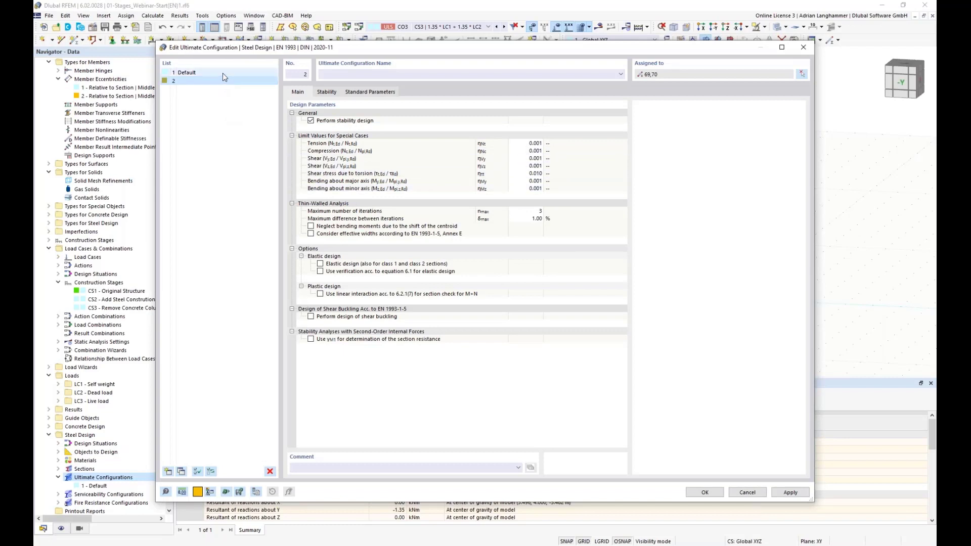
type("Girders")
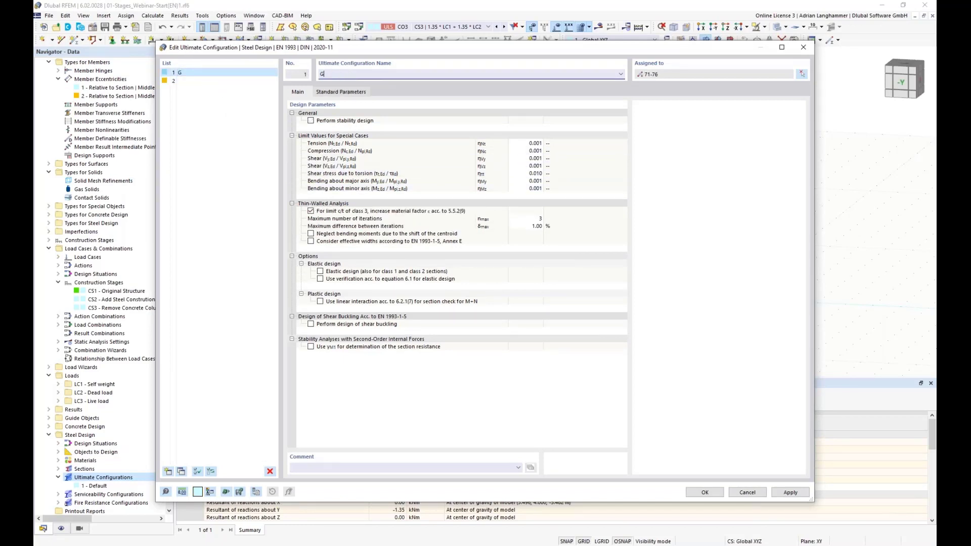
left_click(257, 81)
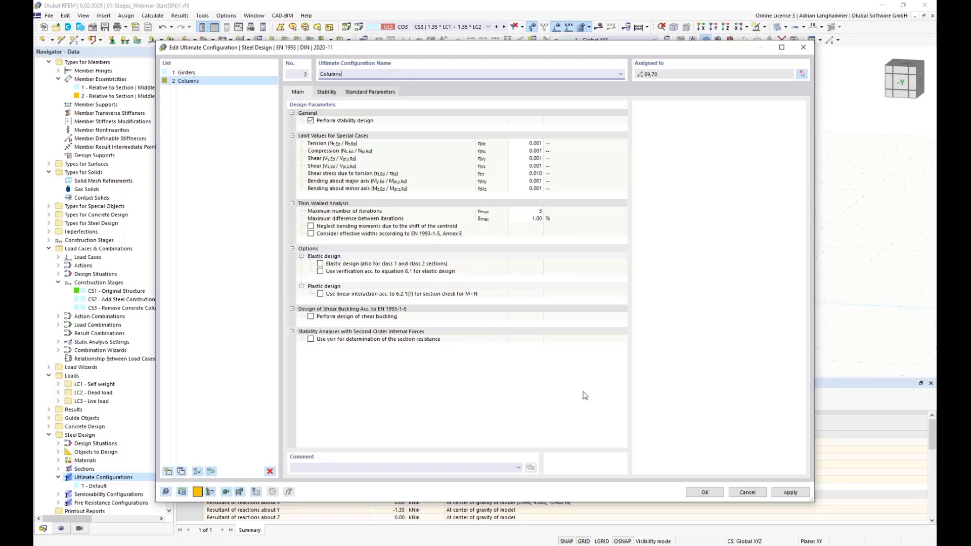
left_click(703, 492)
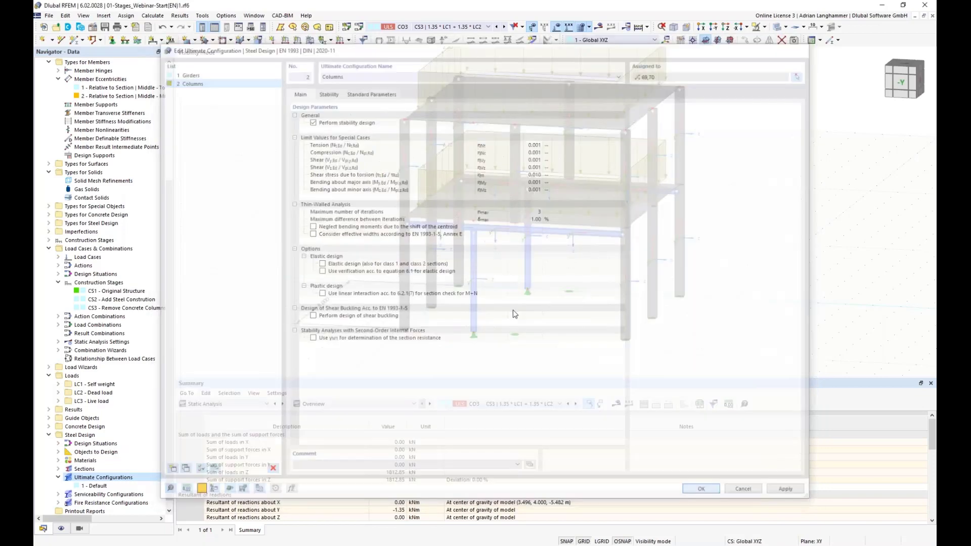
Step: Create effective lengths with the default nodal supports for the two steel columns, members 69 and 70, and accept the member changes
middle_click_drag(443, 327, 317, 308)
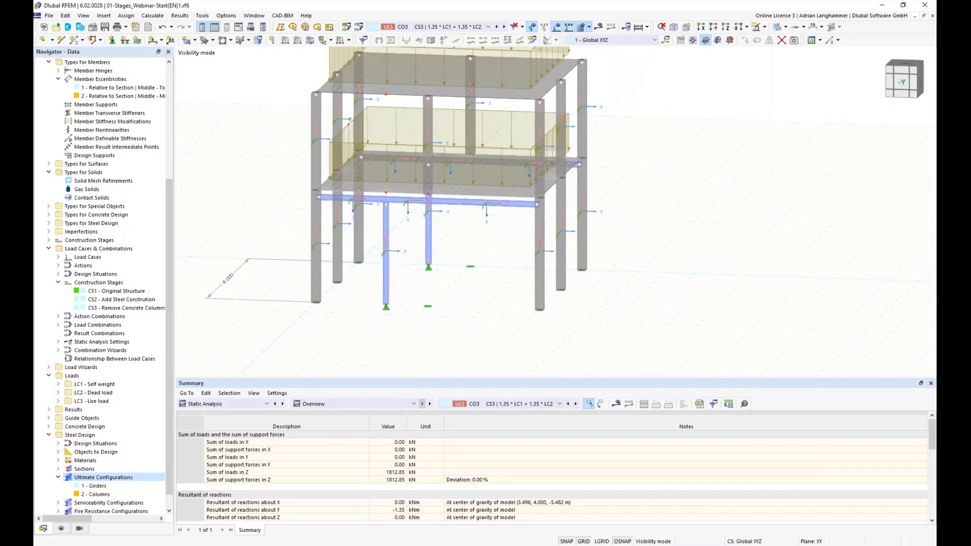
left_click(431, 231)
left_click(382, 274, "ctrl")
right_click(384, 274)
mouse_move(503, 306)
left_click(601, 310)
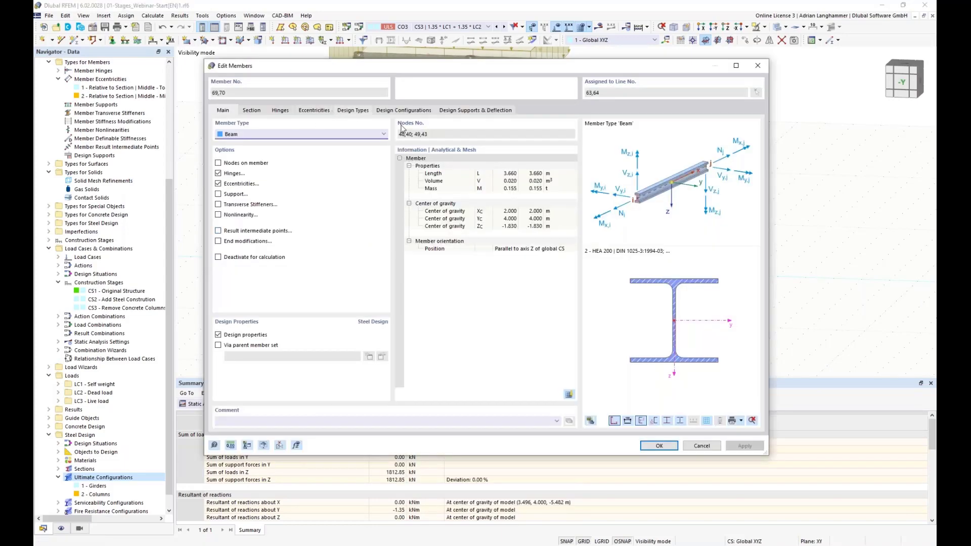
left_click(384, 112)
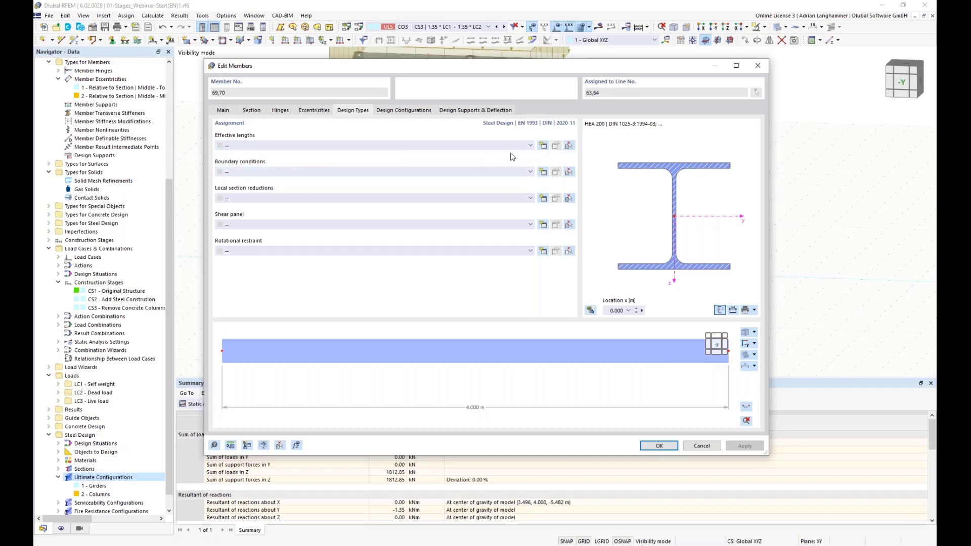
left_click(542, 146)
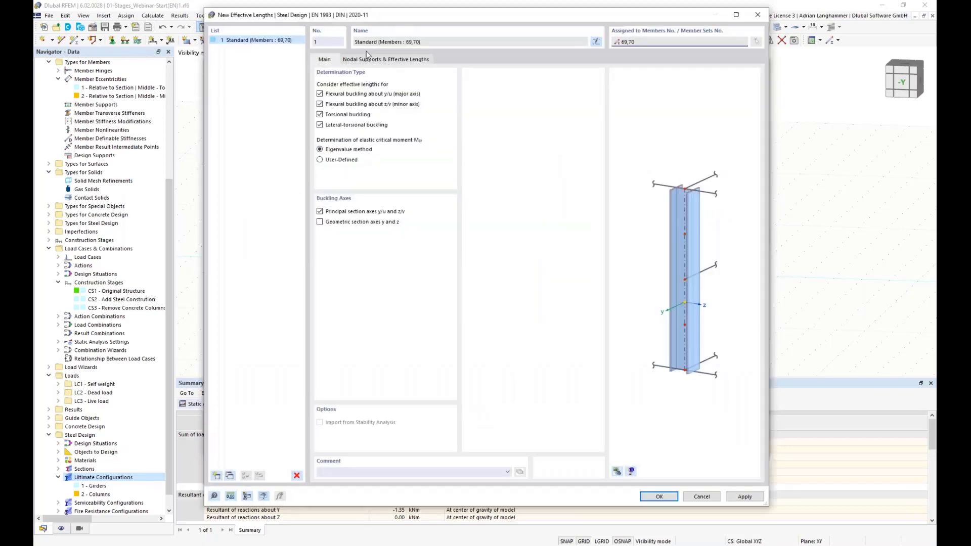
left_click(364, 60)
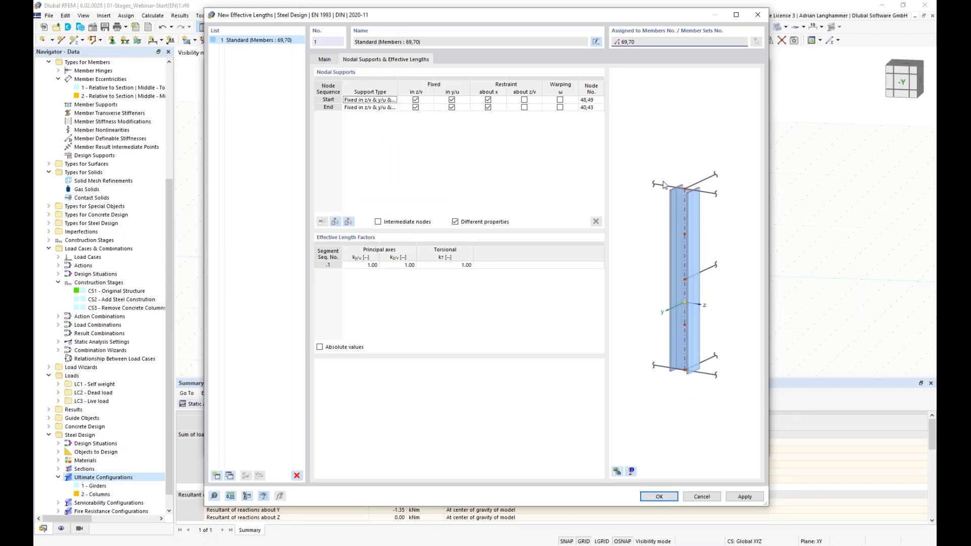
left_click(660, 496)
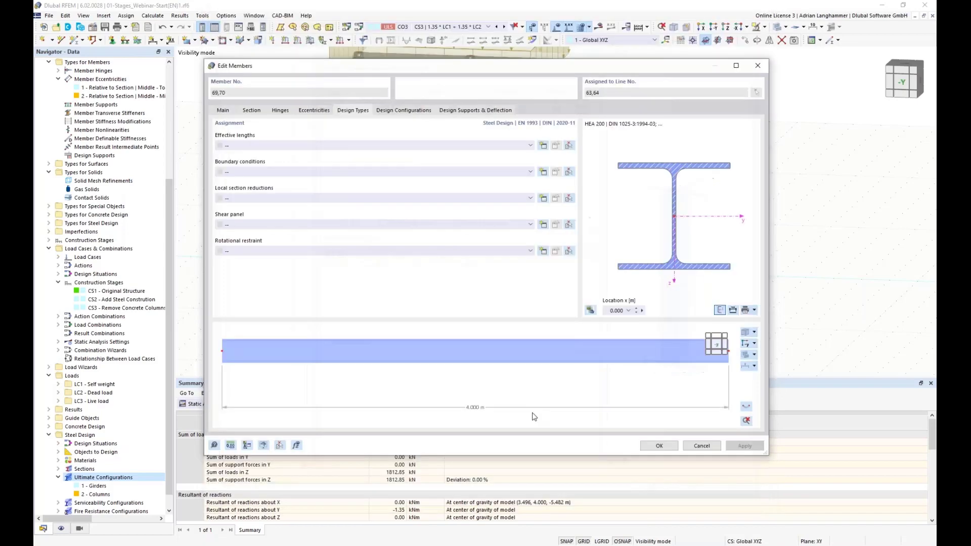
left_click(659, 445)
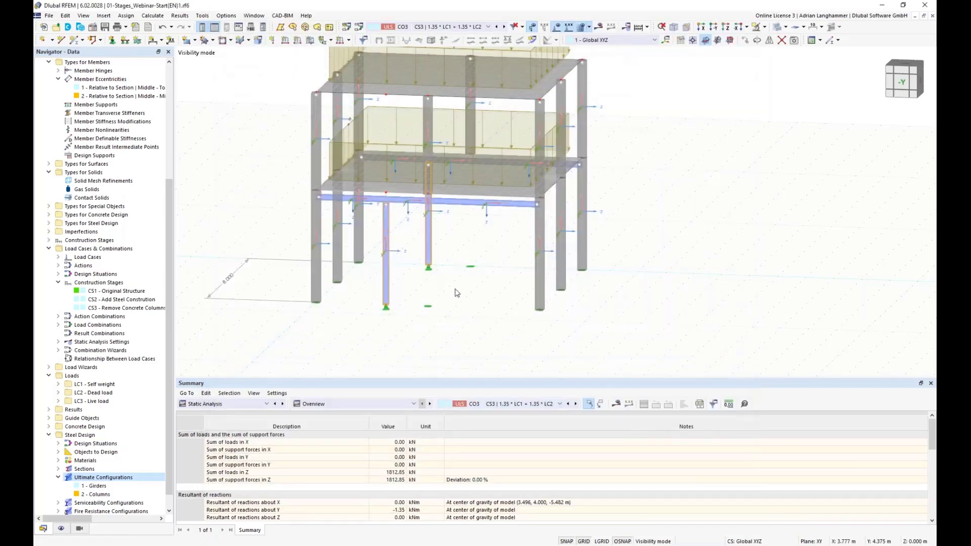
Step: Show the Steel Design input data for the design situations in the table area and enlarge that area
middle_click_drag(457, 294, 465, 271, "ctrl")
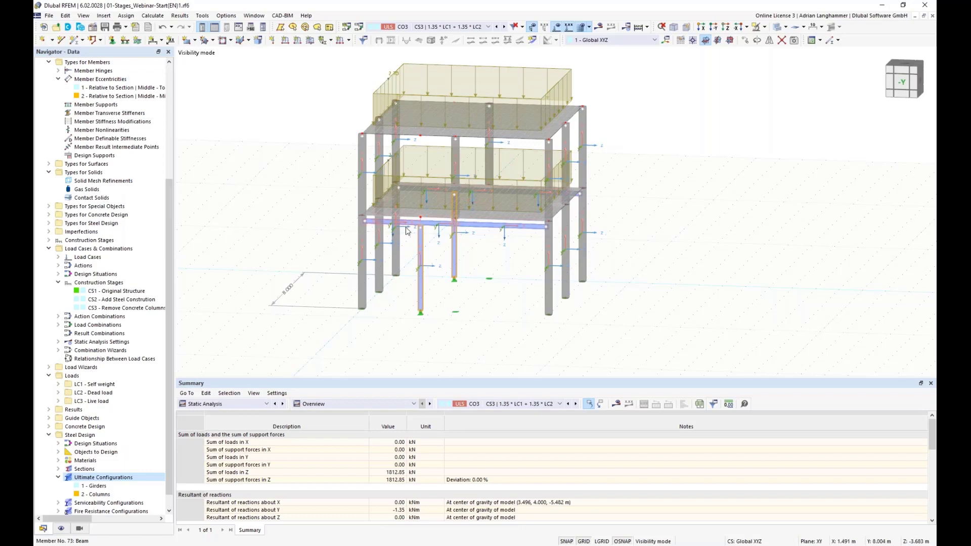
left_click(261, 404)
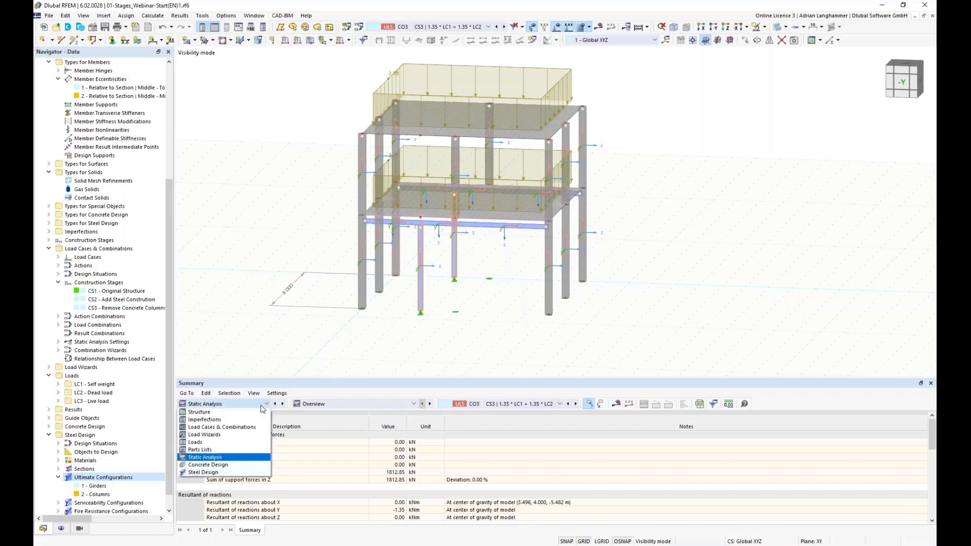
left_click(240, 472)
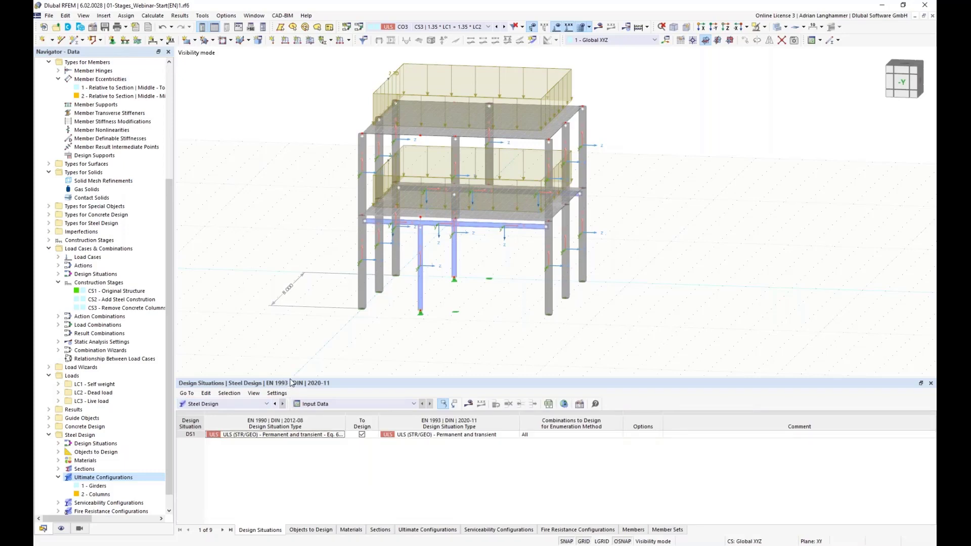
left_click_drag(291, 379, 294, 351)
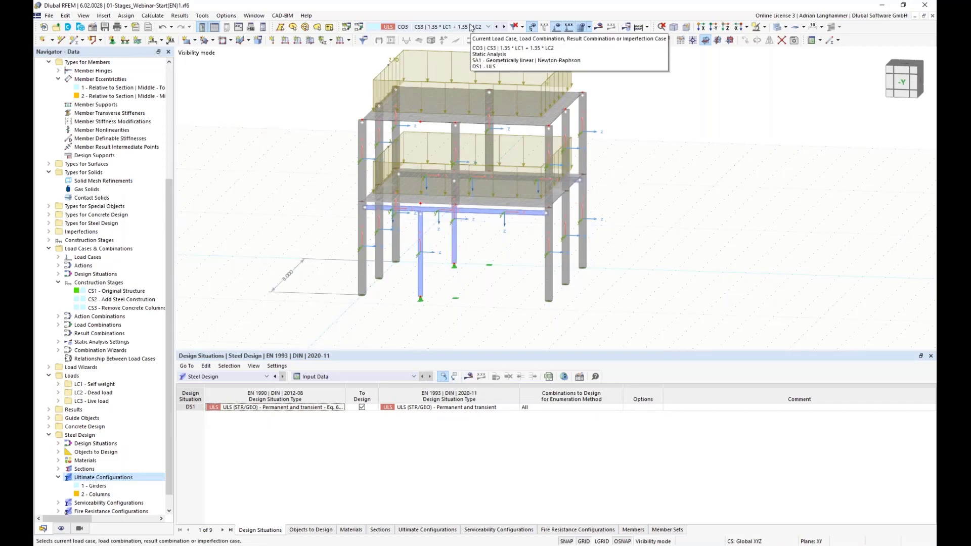
Step: Check the available load combinations CO1 to CO5 and decline starting the steel design calculation
left_click(470, 28)
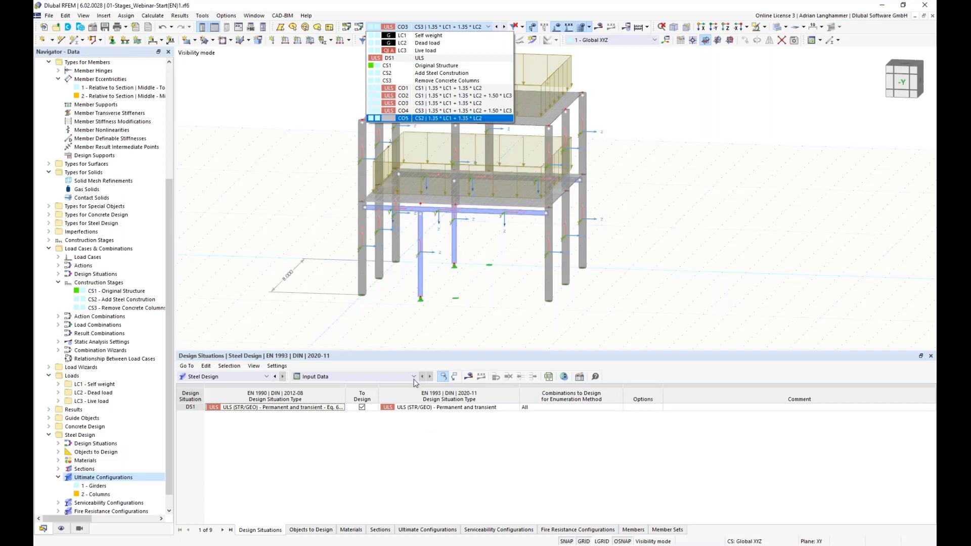
left_click(468, 377)
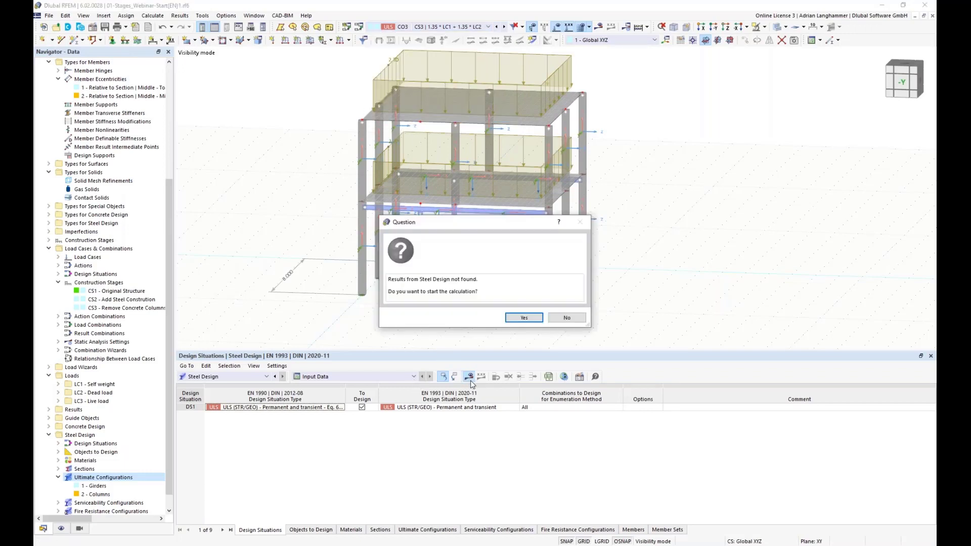
left_click(571, 319)
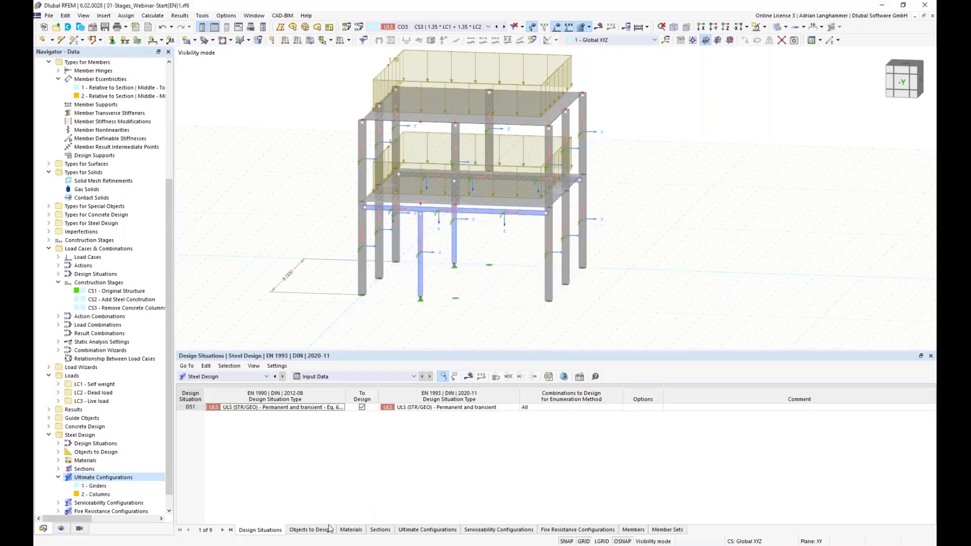
Step: In the Steel Design objects to design, deactivate designing all members and all member sets
left_click(328, 529)
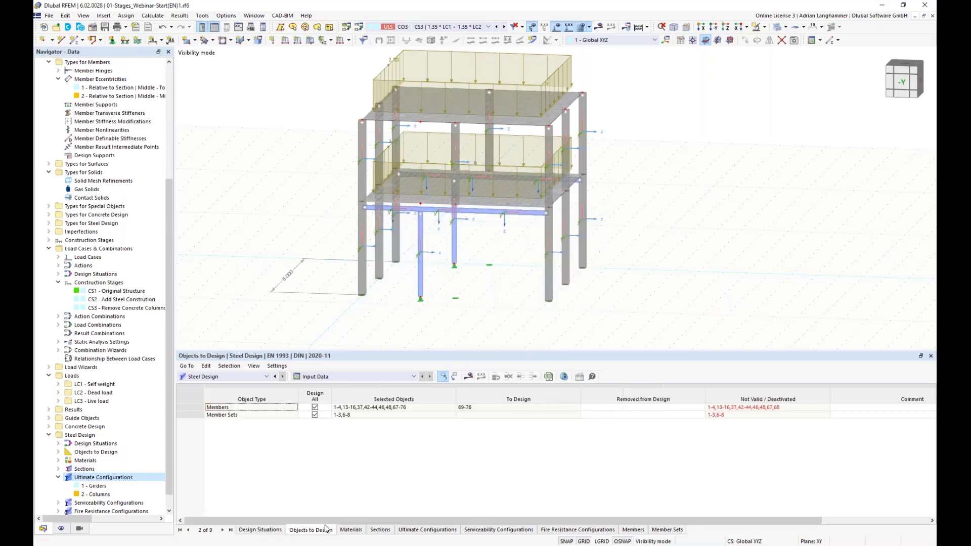
left_click(315, 415)
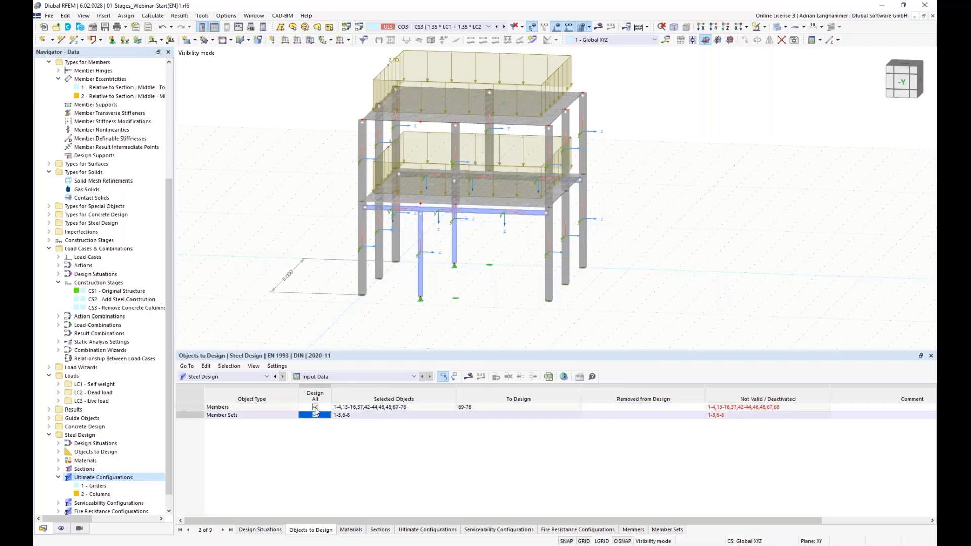
left_click(315, 408)
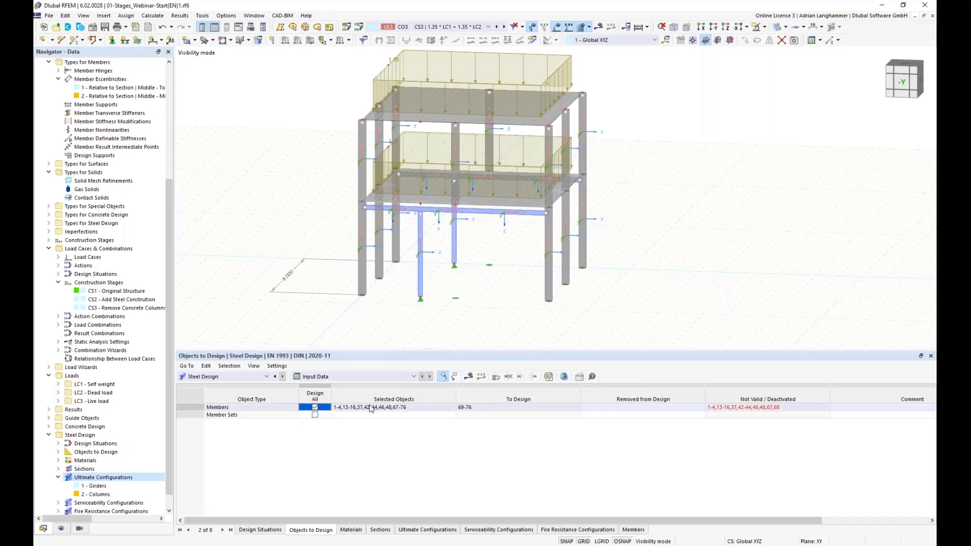
Step: Assign only the steel girders and the two steel columns, members 69-76, to the Steel Design and accept the selection
left_click(412, 408)
left_click(451, 408)
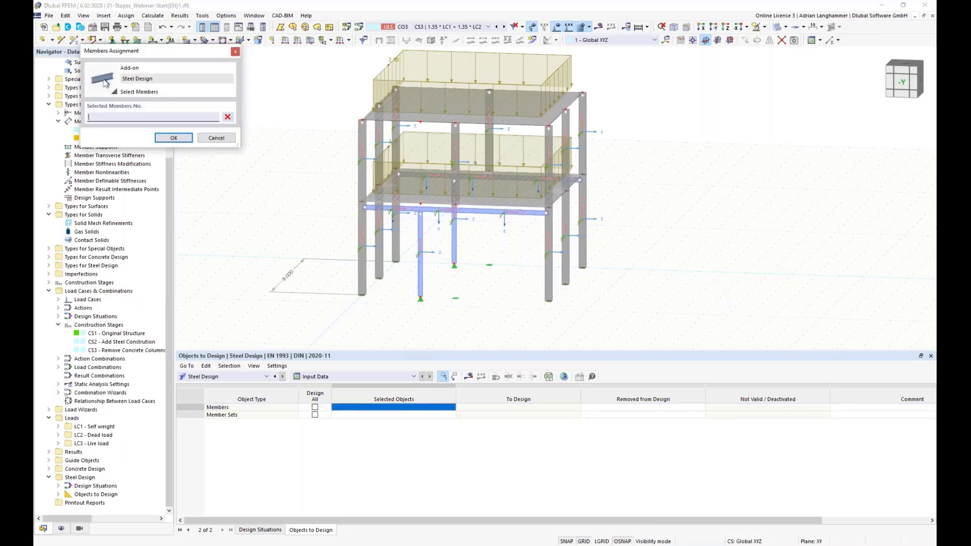
left_click(402, 209)
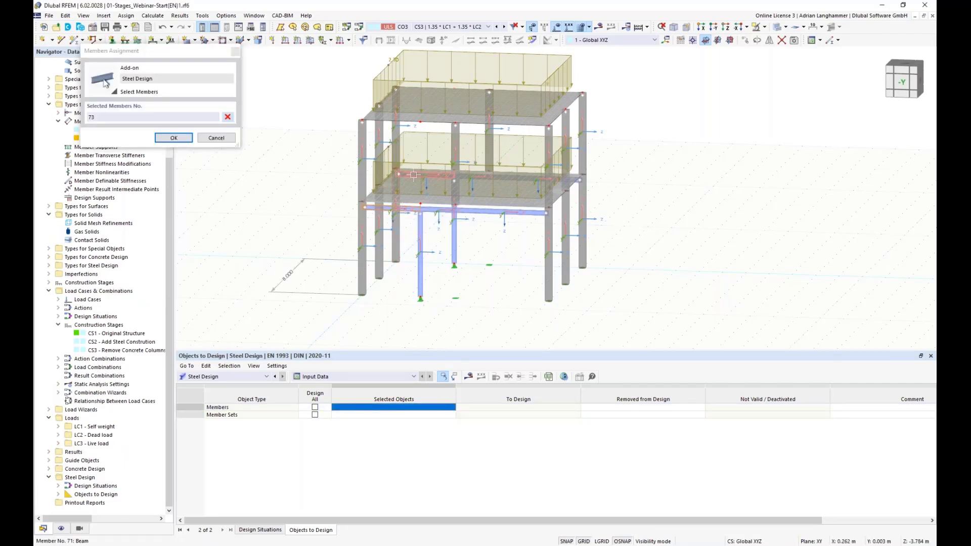
left_click(502, 176)
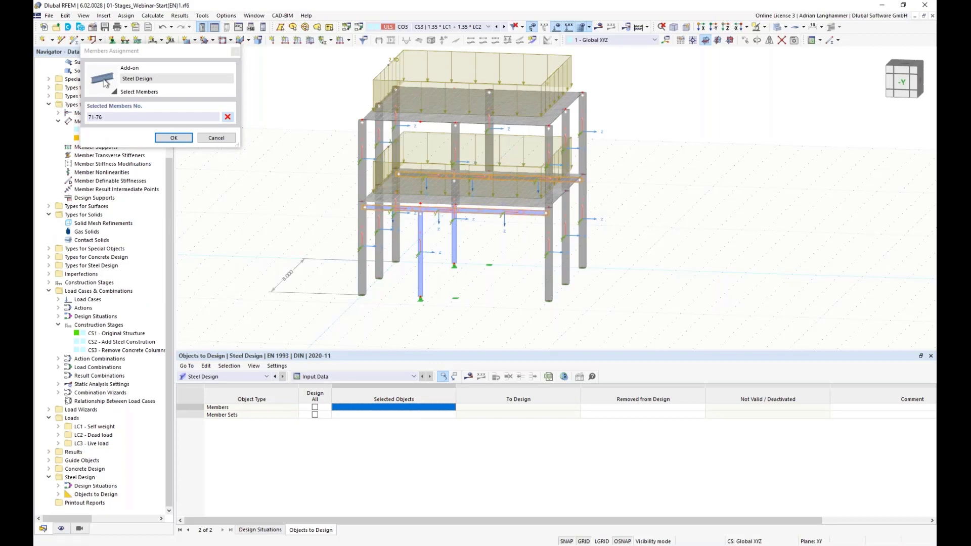
left_click(454, 242)
left_click(420, 236)
left_click(173, 138)
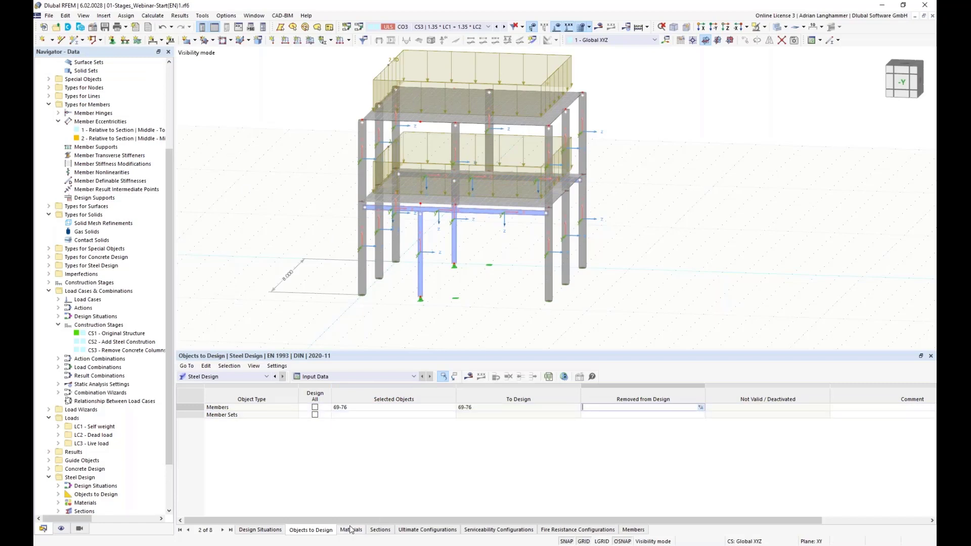
Step: Run the Steel Design calculation and examine the design ratios on members by construction stage
left_click(468, 377)
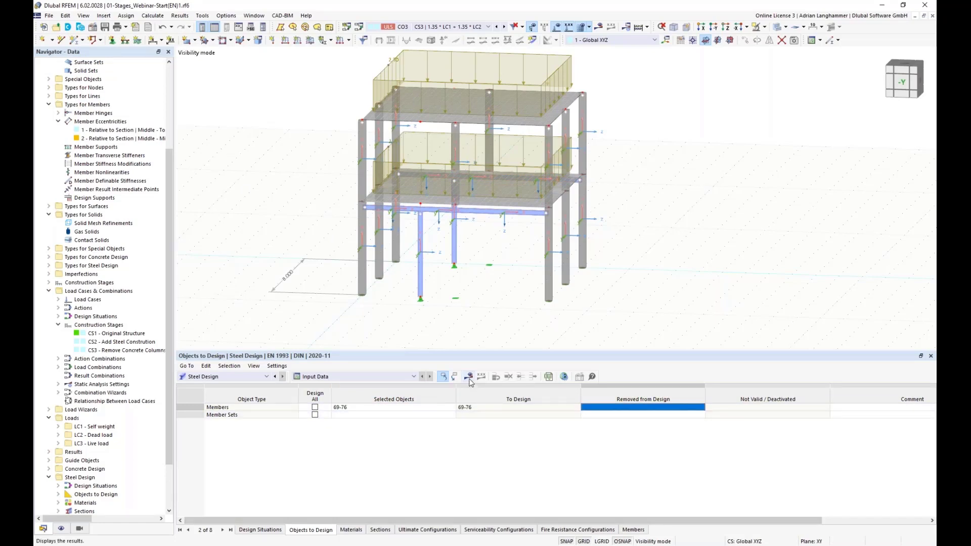
left_click(522, 317)
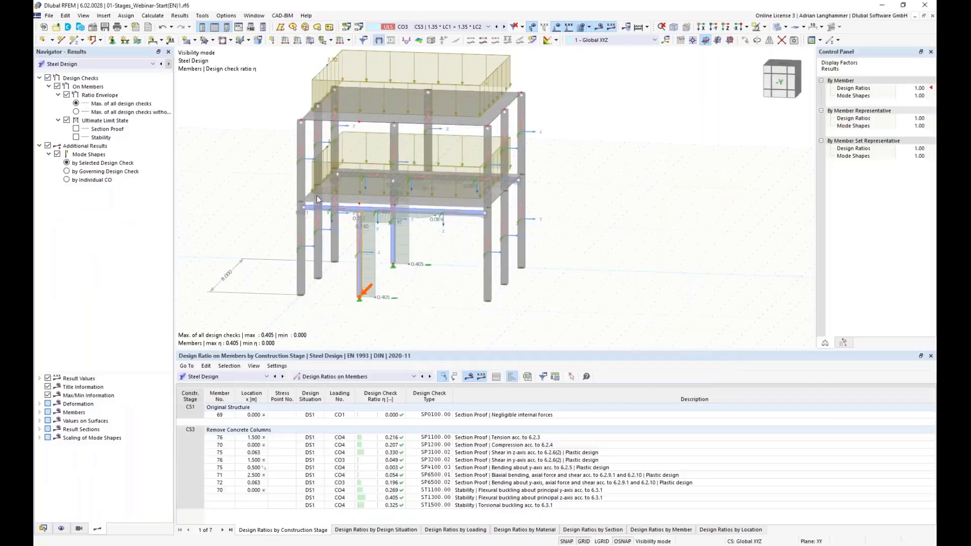
mouse_move(258, 188)
middle_mouse_down("ctrl")
mouse_move(260, 180)
mouse_move(263, 202)
mouse_move(261, 183)
middle_mouse_up("ctrl")
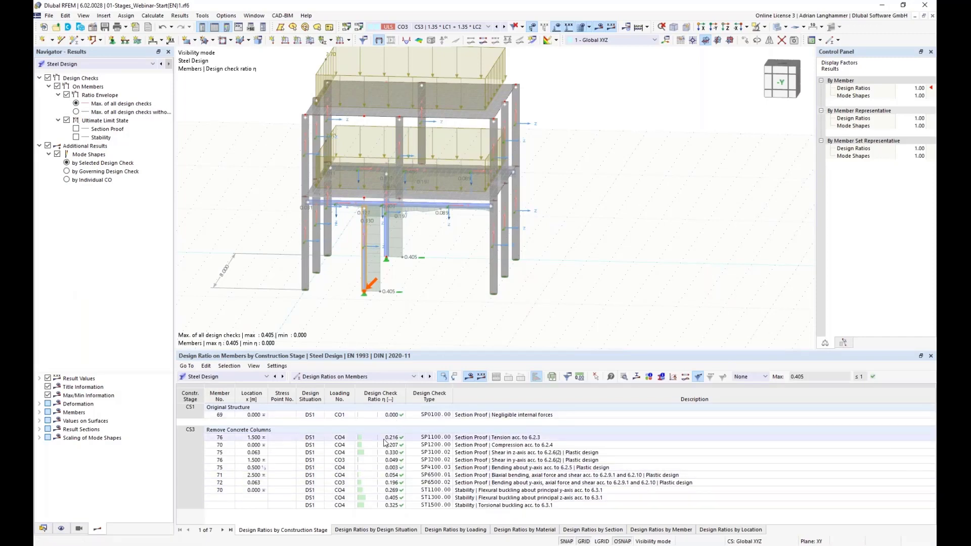
left_click(188, 431)
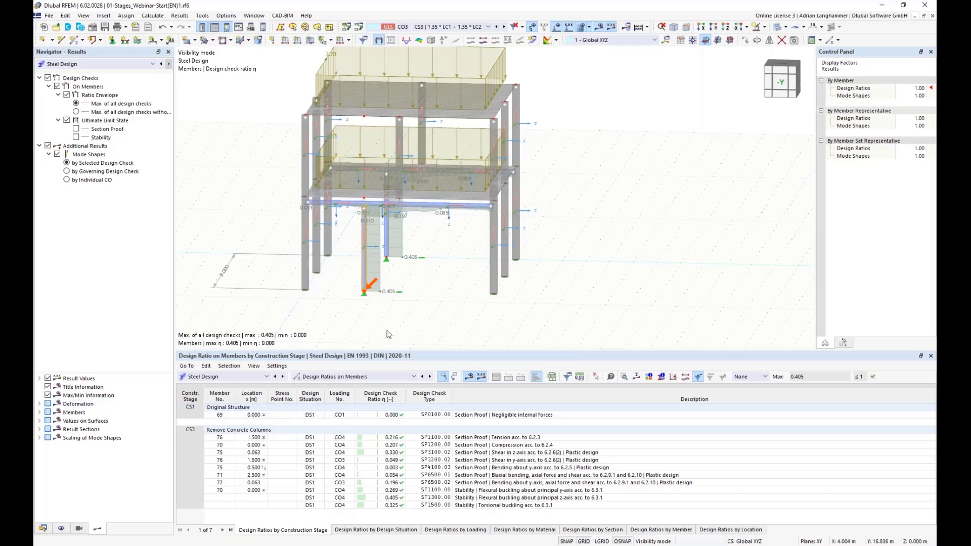
middle_click_drag(393, 334, 430, 324)
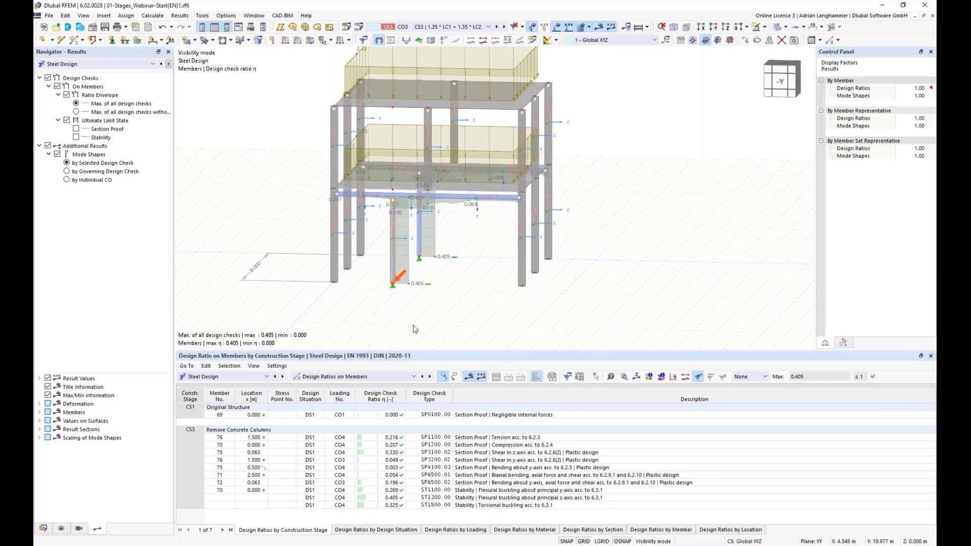
middle_click_drag(443, 320, 447, 327)
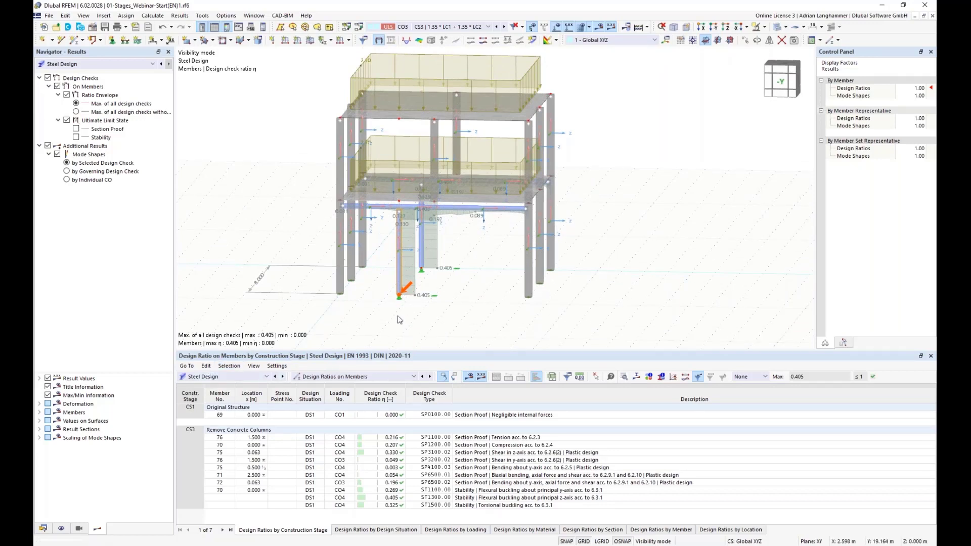
Step: Switch the table area to Concrete Design and run the concrete design calculation
left_click(249, 380)
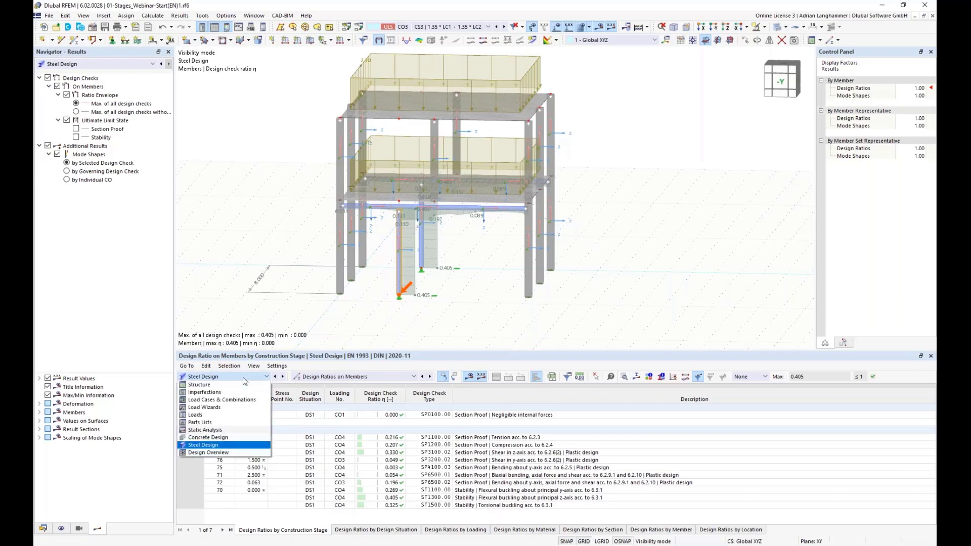
left_click(233, 439)
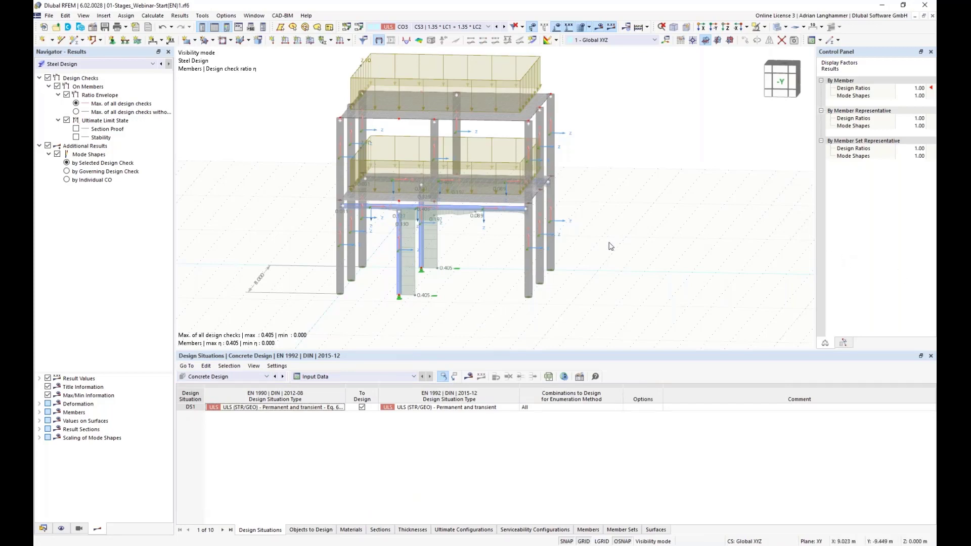
left_click(468, 377)
left_click(509, 318)
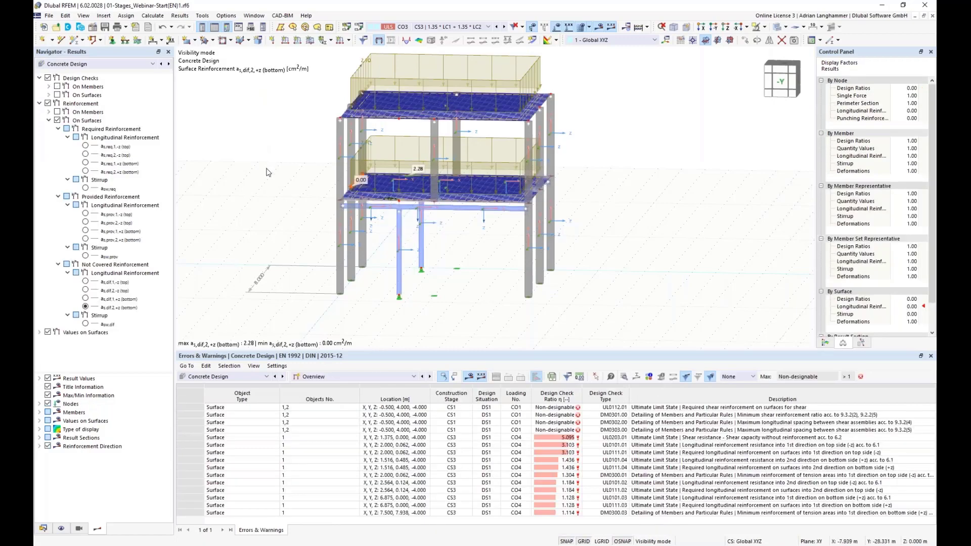
Step: Display stage CS1 Original Structure and check the slabs' not covered longitudinal reinforcement in both directions, top and bottom, with the color scale shown
left_click(452, 27)
left_click(443, 65)
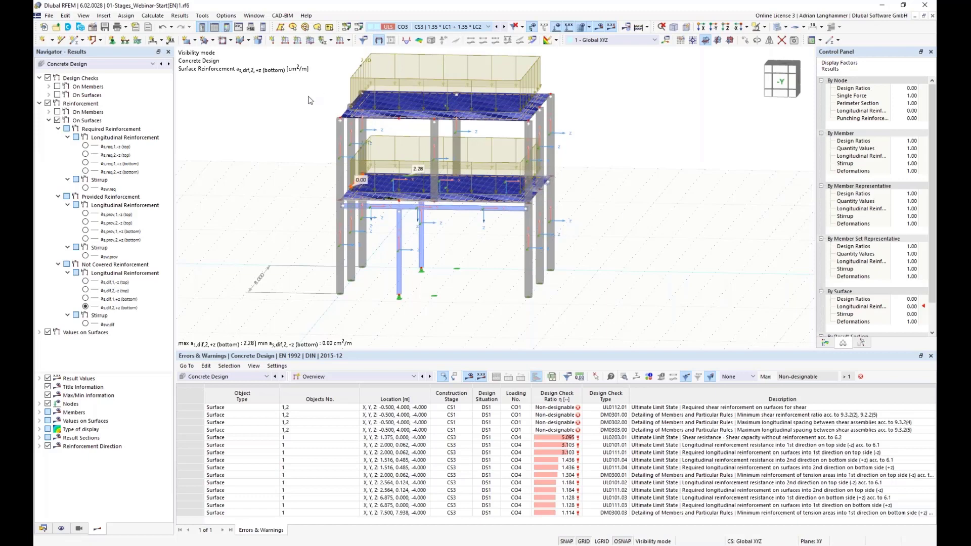
middle_click_drag(290, 126, 272, 169, "ctrl")
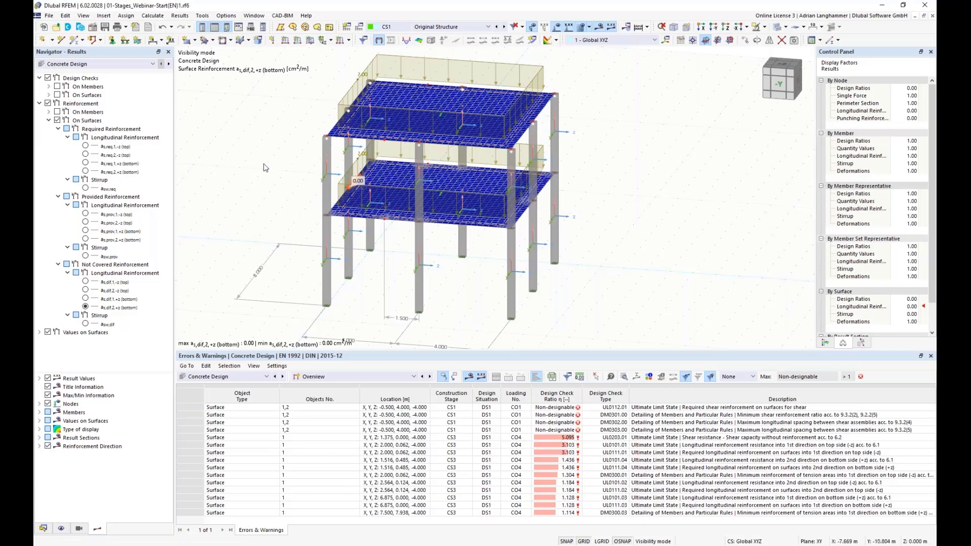
mouse_move(263, 152)
middle_mouse_down()
mouse_move(275, 158)
mouse_move(267, 156)
middle_mouse_up()
left_click(85, 282)
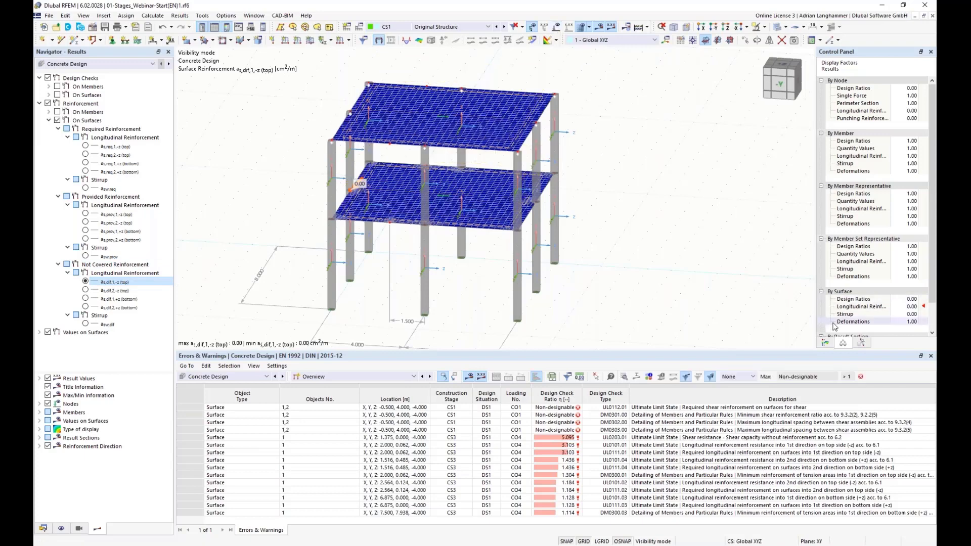
left_click(826, 343)
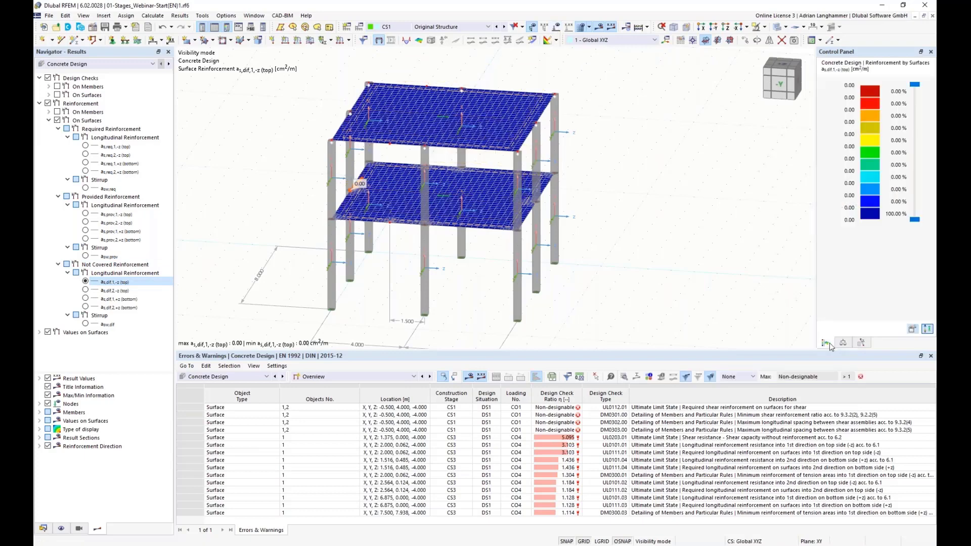
left_click(85, 290)
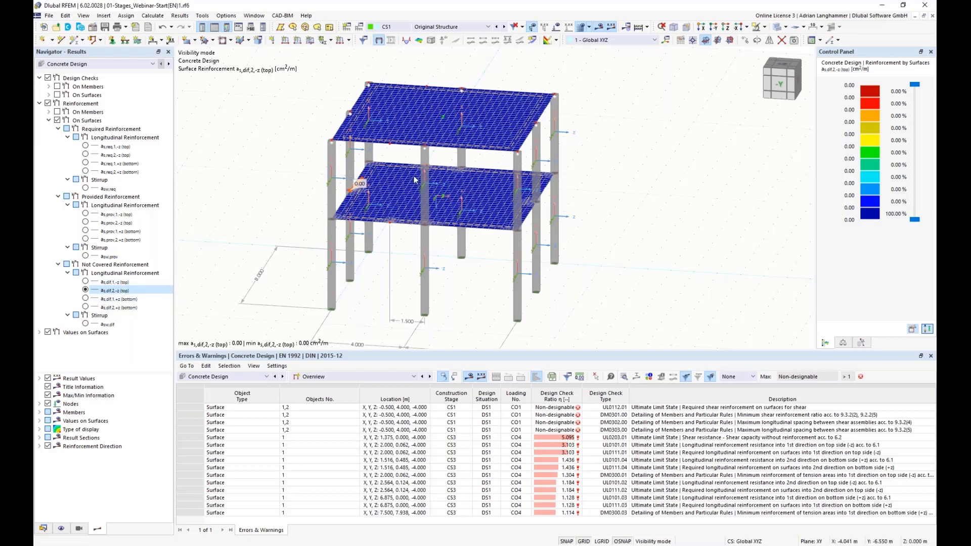
left_click(85, 298)
left_click(86, 307)
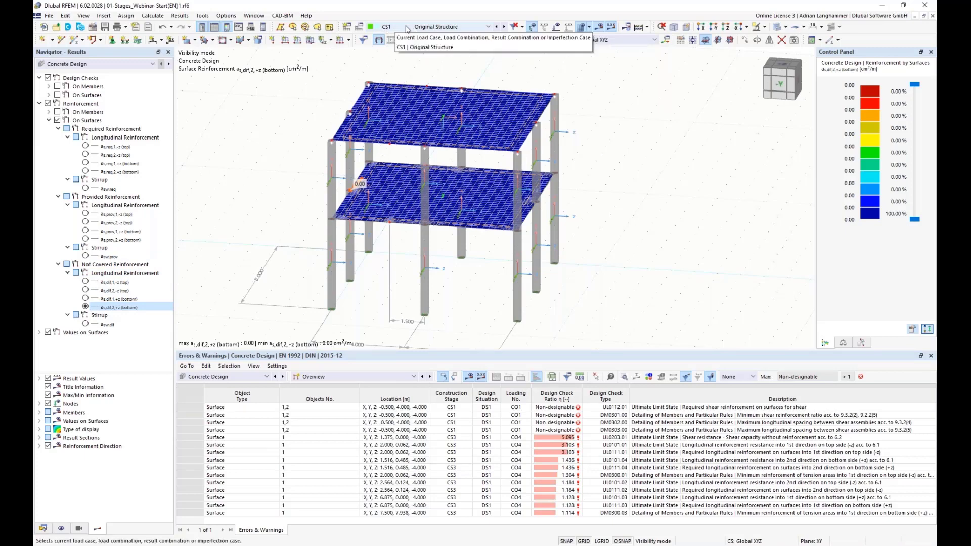
Step: Display stage CS3 Remove Concrete Columns with the not covered top longitudinal reinforcement of the slabs in the first direction
left_click(441, 27)
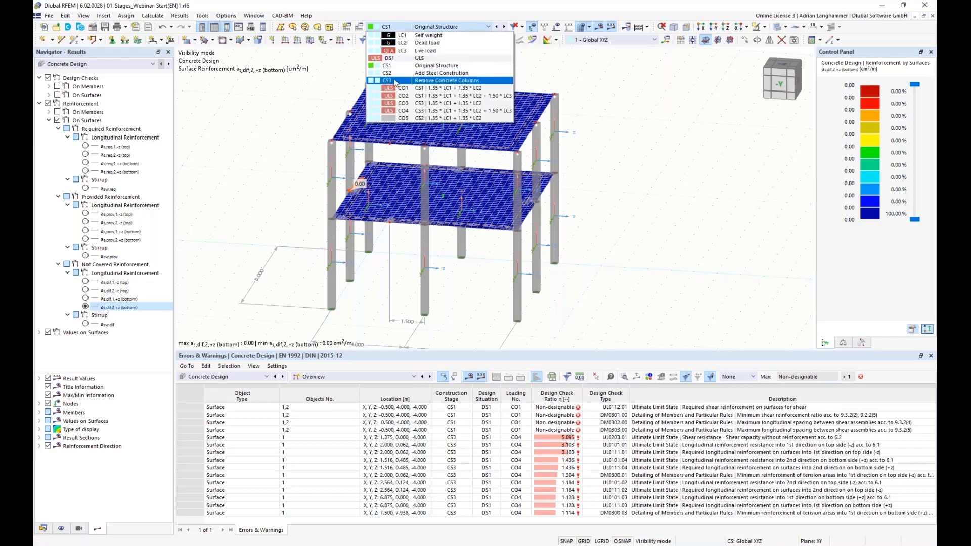
left_click(441, 83)
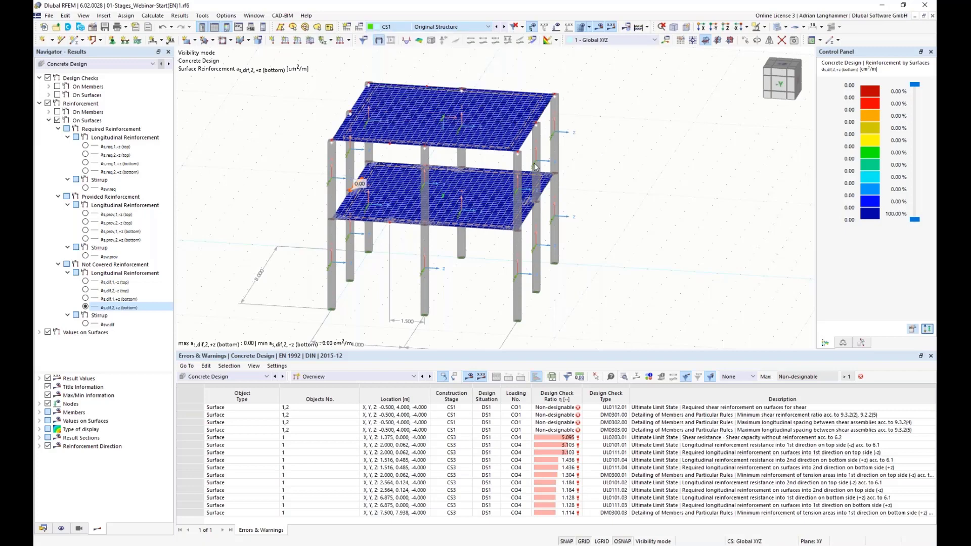
mouse_move(615, 206)
middle_mouse_down("ctrl")
mouse_move(603, 222)
mouse_move(611, 217)
middle_mouse_up("ctrl")
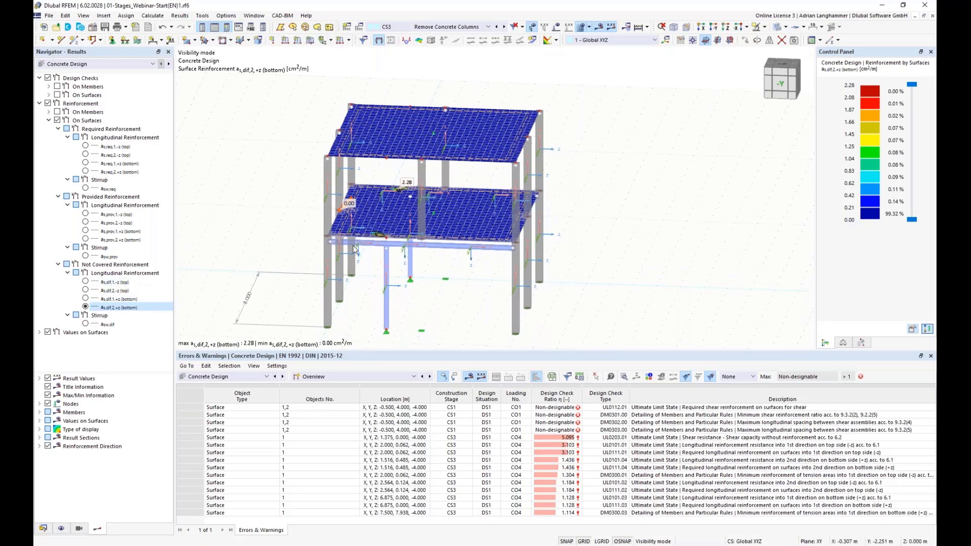
left_click(86, 282)
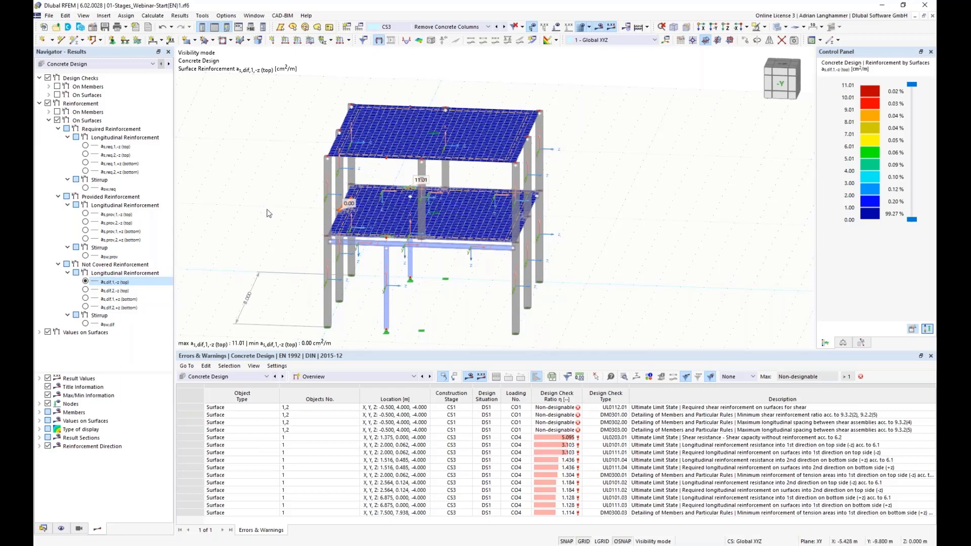
Step: Examine the not covered top reinforcement of the lower slab closely in the areas above the two steel columns
middle_click_drag(266, 210, 244, 205)
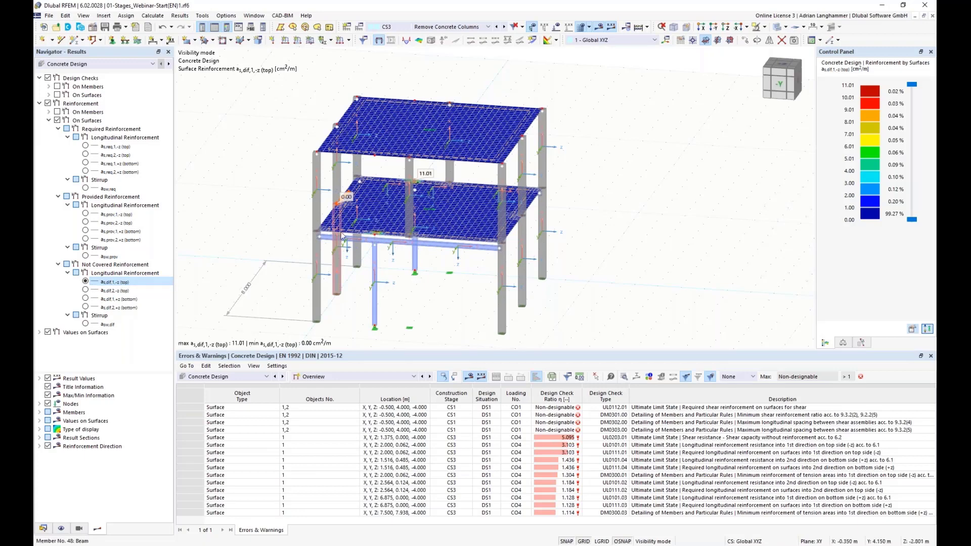
middle_click_drag(341, 237, 414, 238, "ctrl")
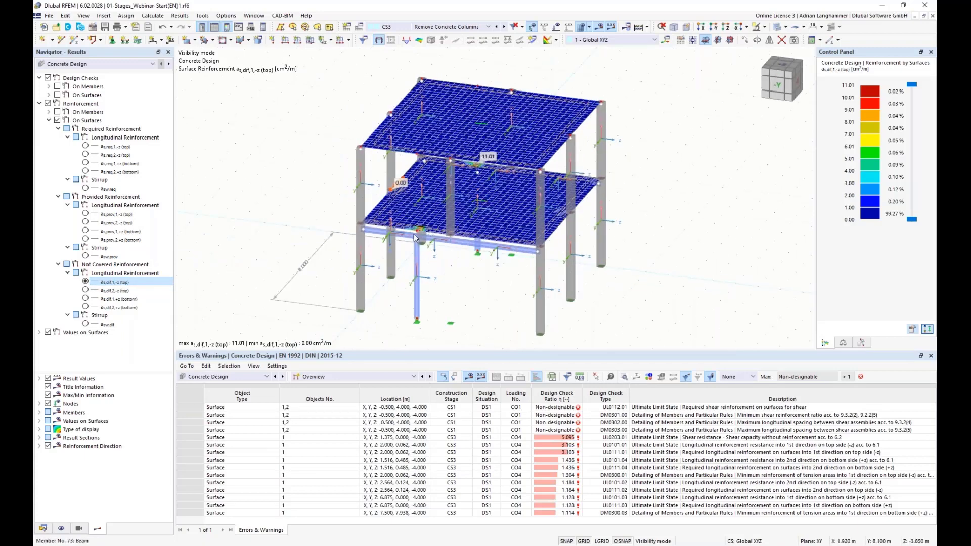
scroll(415, 238, "up", 5)
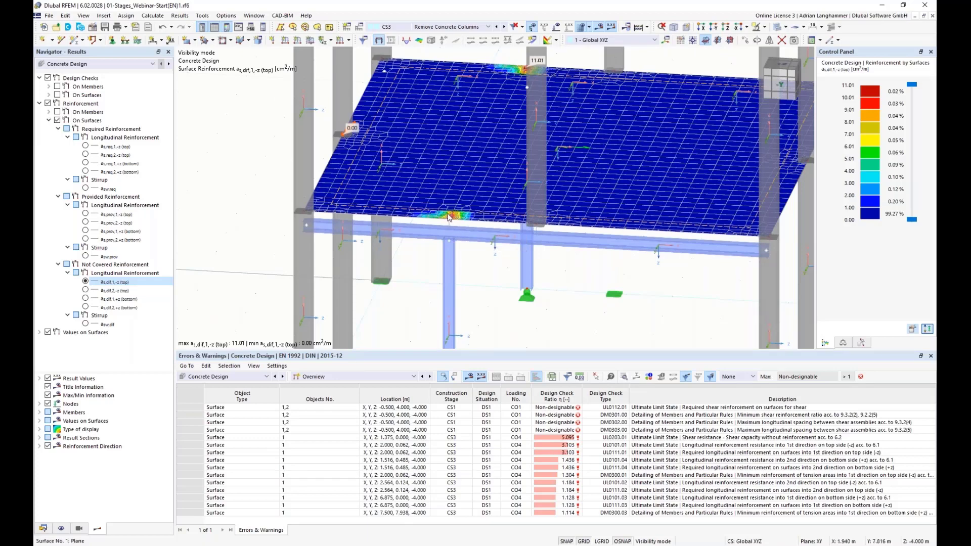
middle_click_drag(448, 217, 467, 204)
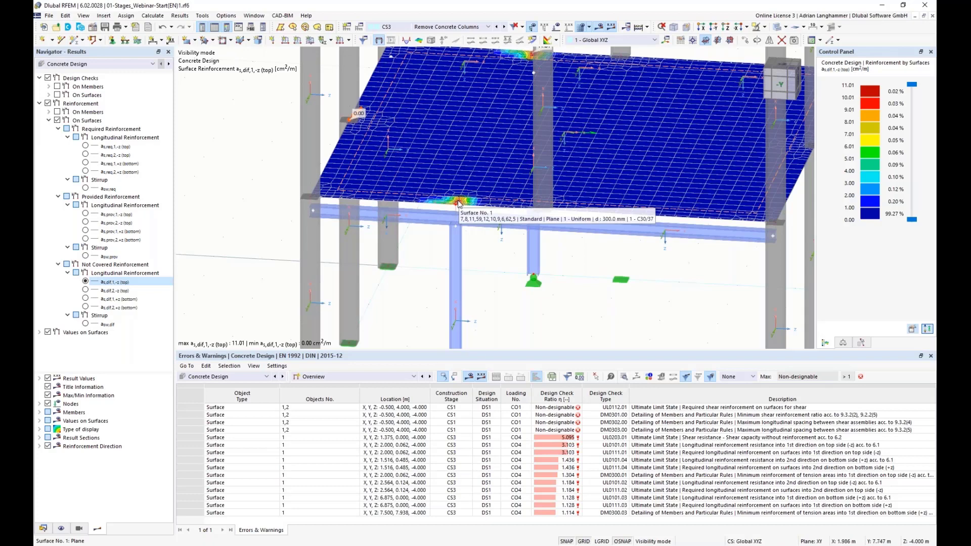
scroll(493, 273, "down", 2)
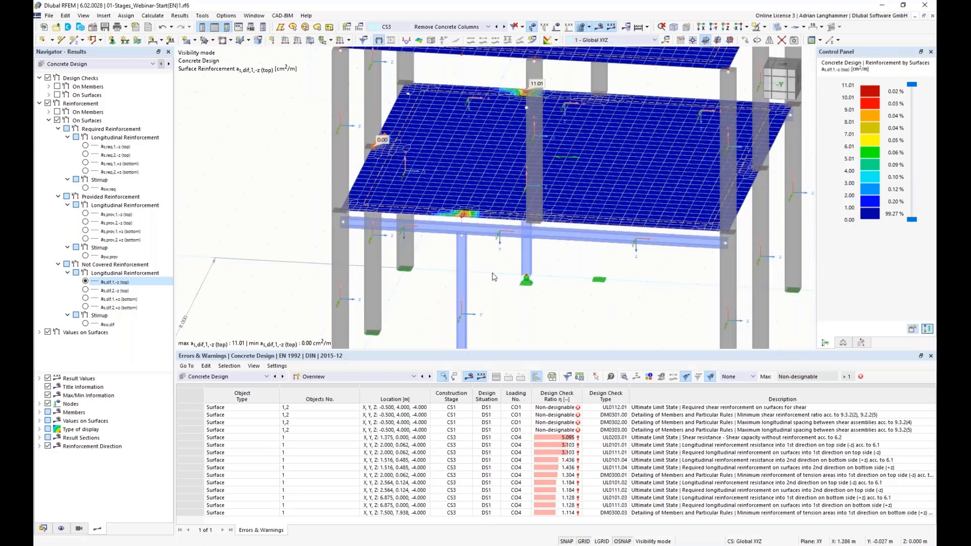
scroll(492, 272, "down", 1)
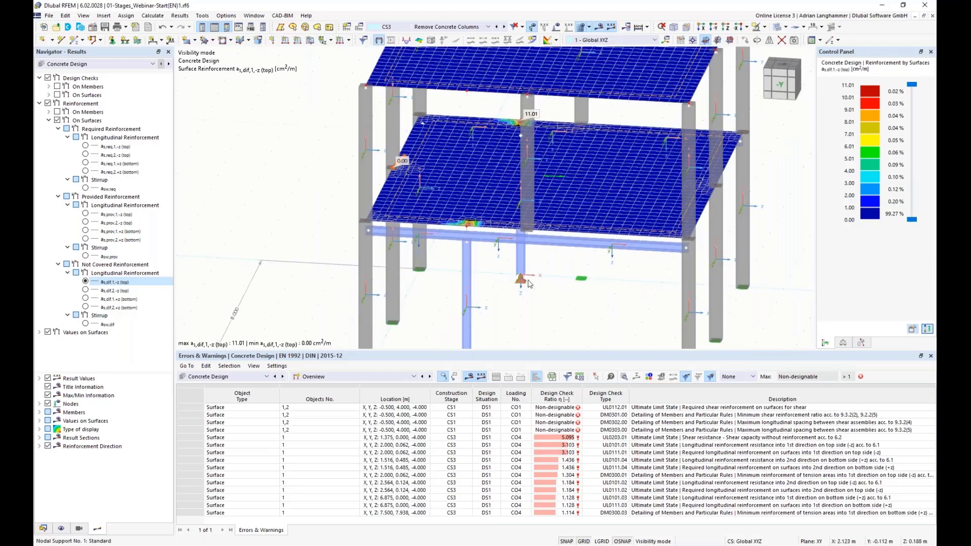
middle_click_drag(552, 299, 564, 293, "ctrl")
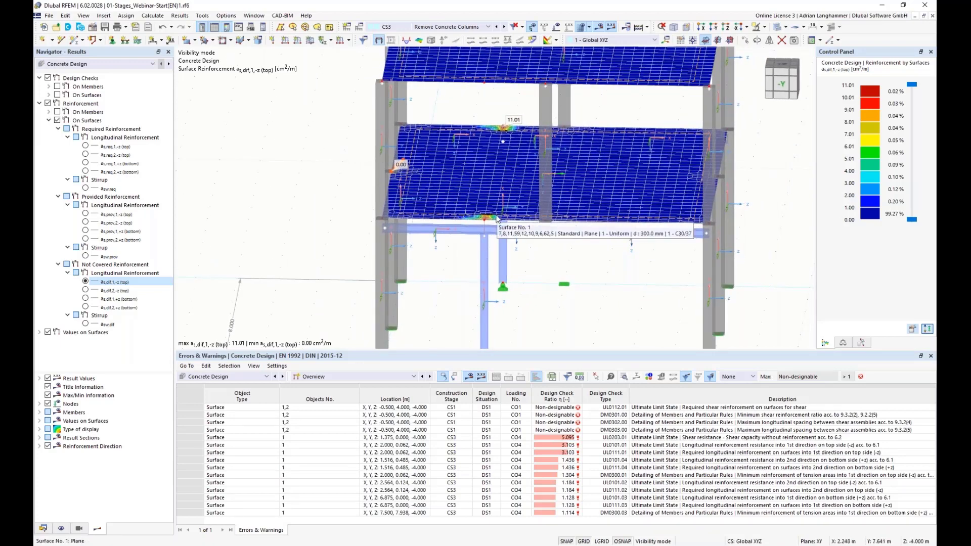
middle_click_drag(547, 260, 439, 217, "ctrl")
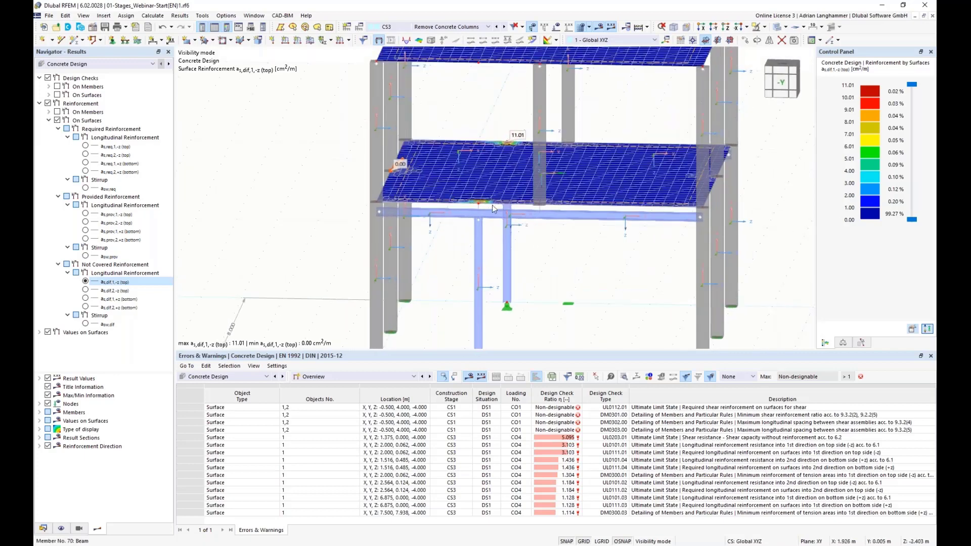
mouse_move(564, 243)
middle_mouse_down("ctrl")
mouse_move(551, 247)
mouse_move(568, 245)
mouse_move(556, 232)
middle_mouse_up("ctrl")
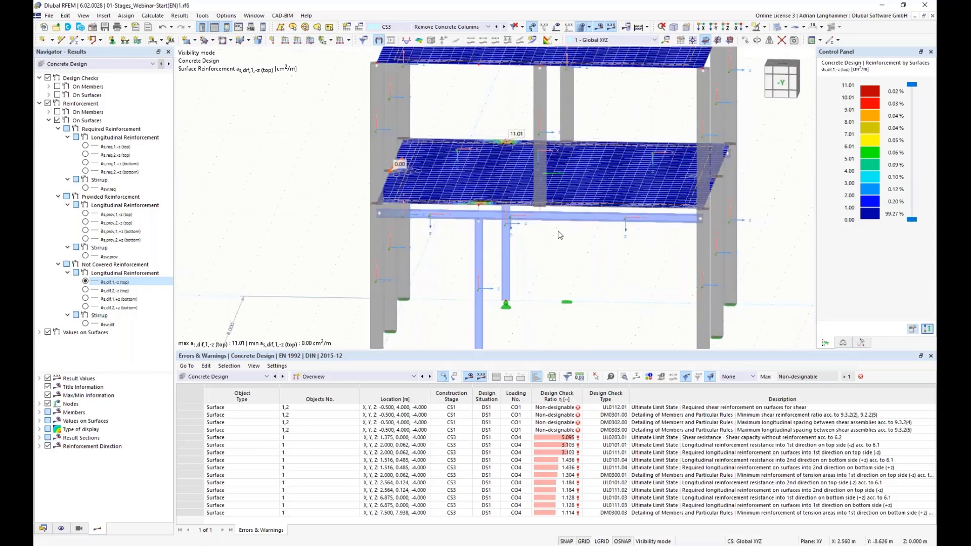
Step: Inspect where the front steel girder and its column meet the lower slab, around the peak of not covered top reinforcement
middle_click_drag(602, 271, 480, 258, "ctrl")
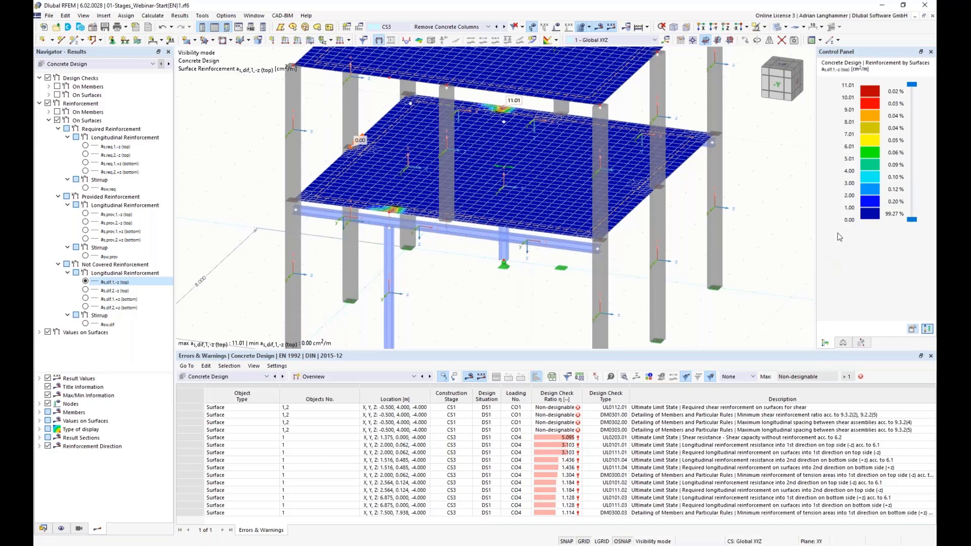
middle_click_drag(481, 296, 513, 264)
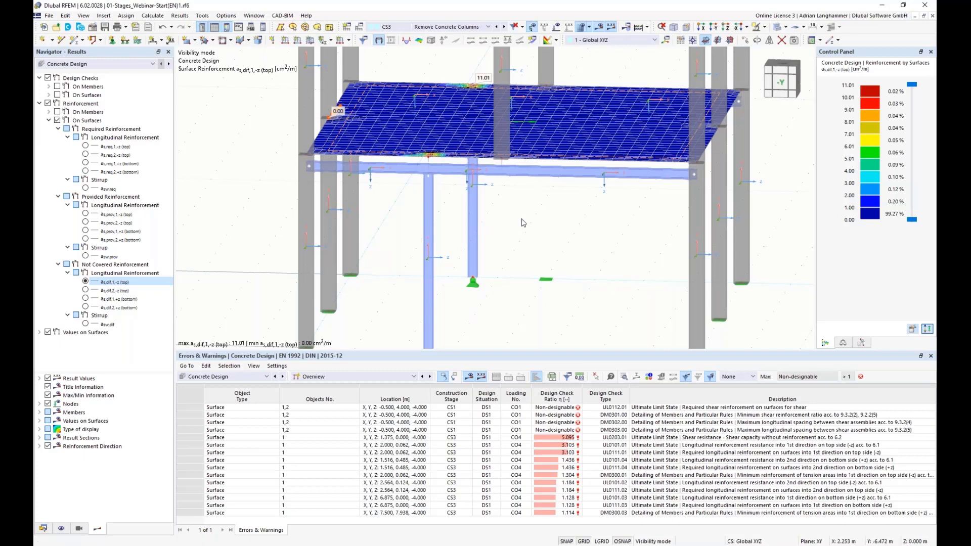
middle_click_drag(551, 233, 544, 232, "ctrl")
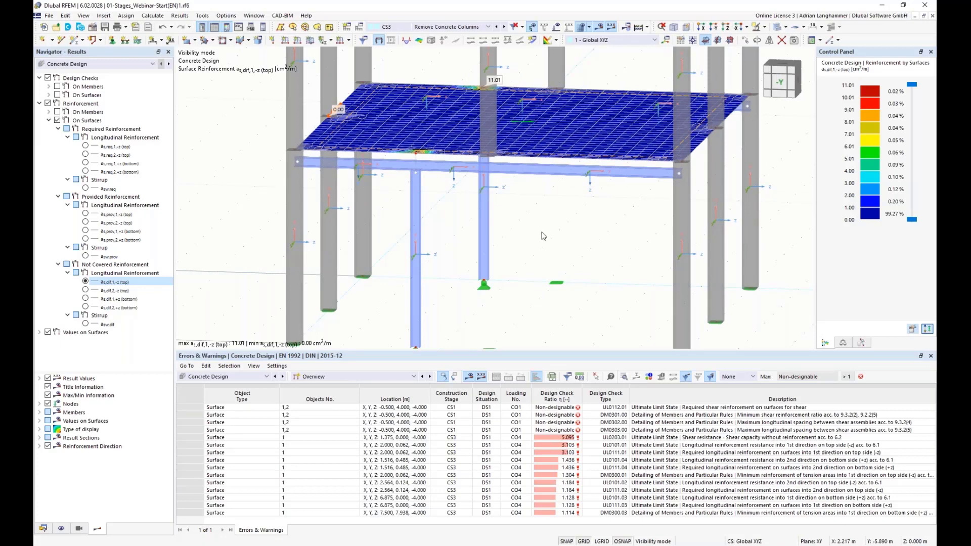
middle_click_drag(455, 258, 444, 248, "ctrl")
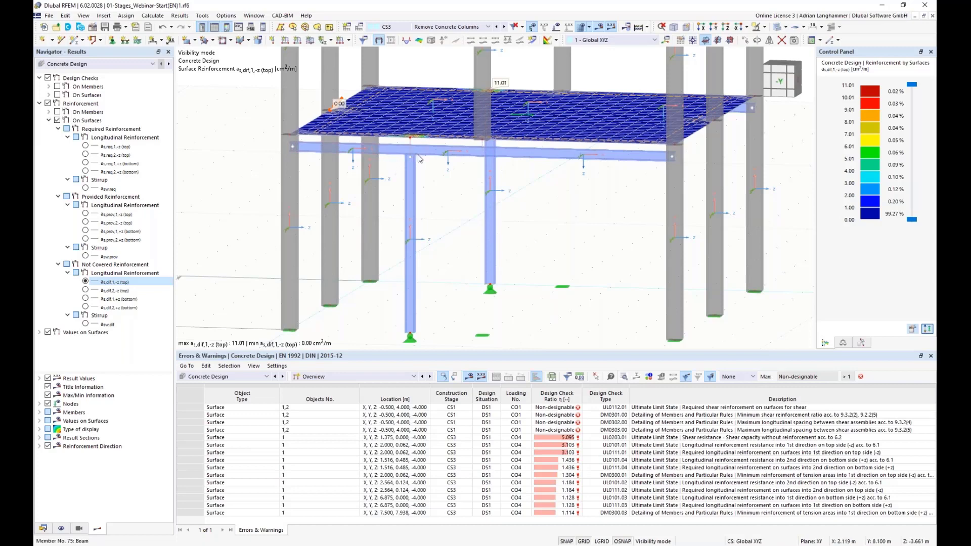
scroll(422, 160, "up", 3)
scroll(421, 155, "up", 3)
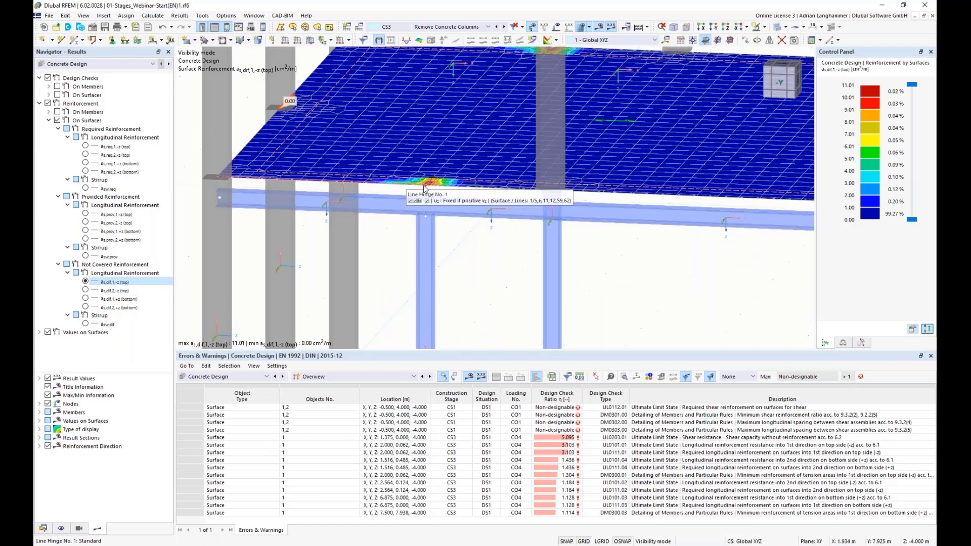
scroll(419, 200, "up", 1)
scroll(420, 198, "up", 1)
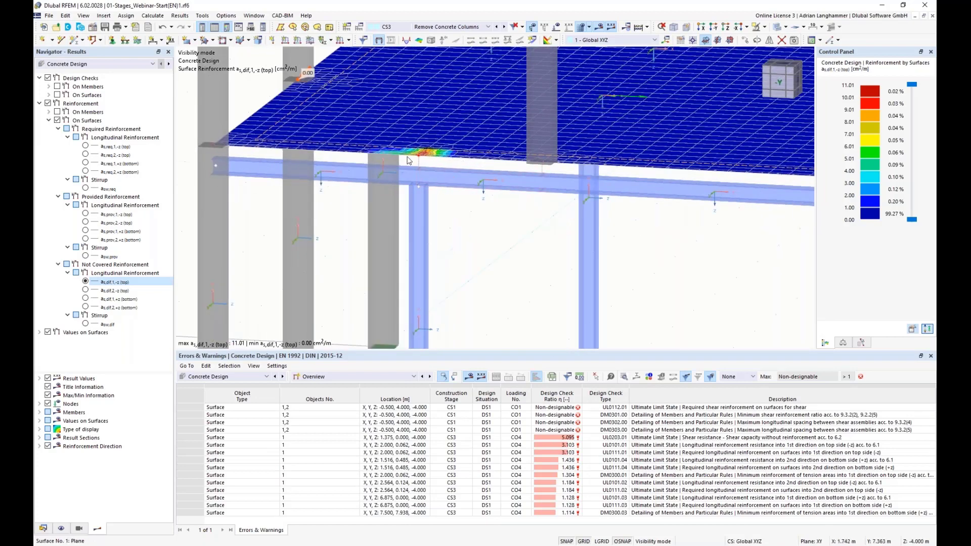
scroll(422, 171, "up", 2)
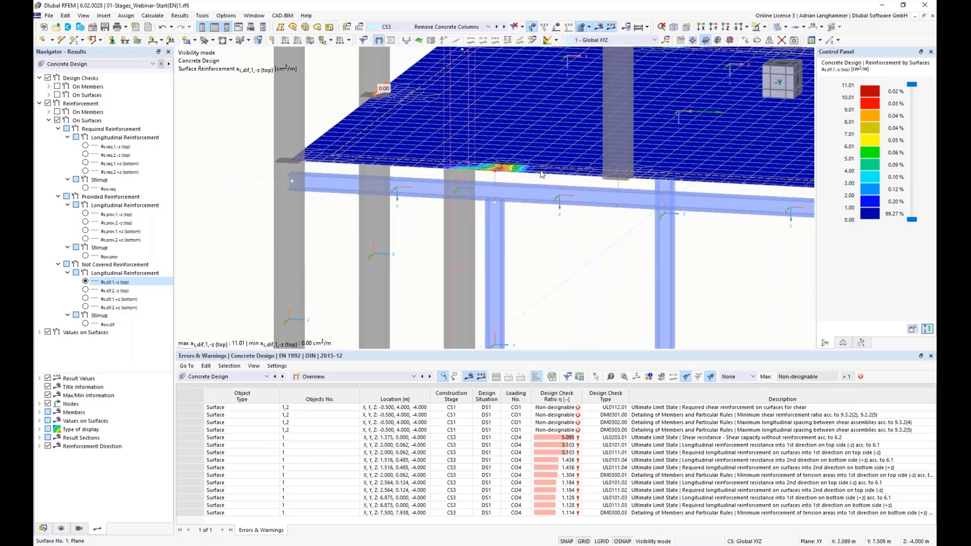
middle_click_drag(538, 175, 514, 194, "ctrl")
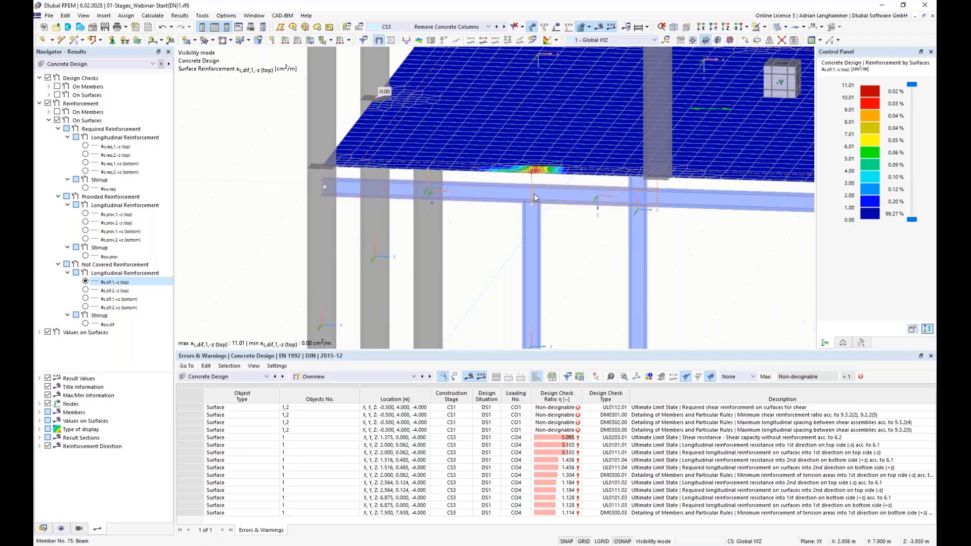
middle_click_drag(513, 242, 462, 204, "ctrl")
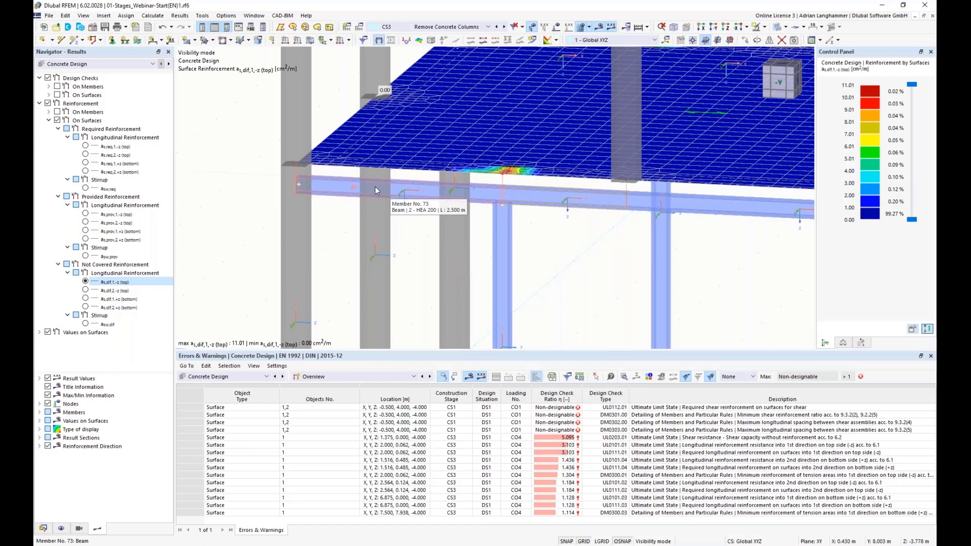
middle_click_drag(552, 236, 546, 237, "ctrl")
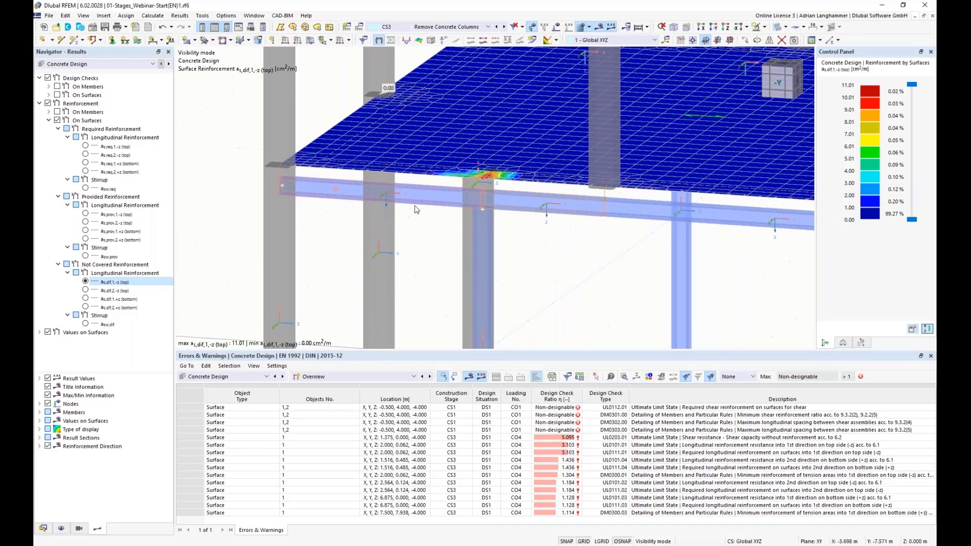
Step: Assign section 4 - I 340/400/20/20/0 to the six steel girder members 71-76 and accept deleting all results
scroll(546, 265, "down", 3)
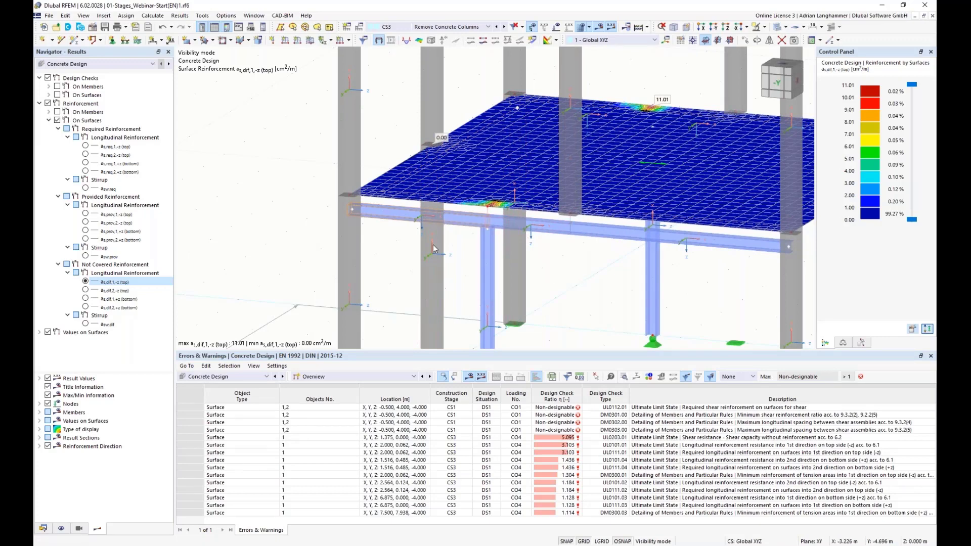
middle_click_drag(606, 263, 584, 141, "ctrl")
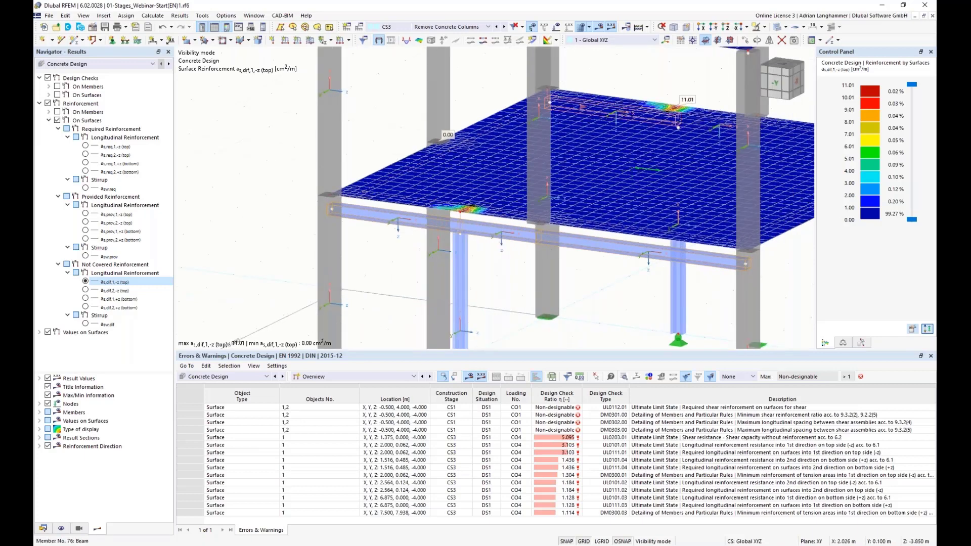
middle_click_drag(621, 168, 521, 173)
right_click(690, 142)
mouse_move(739, 182)
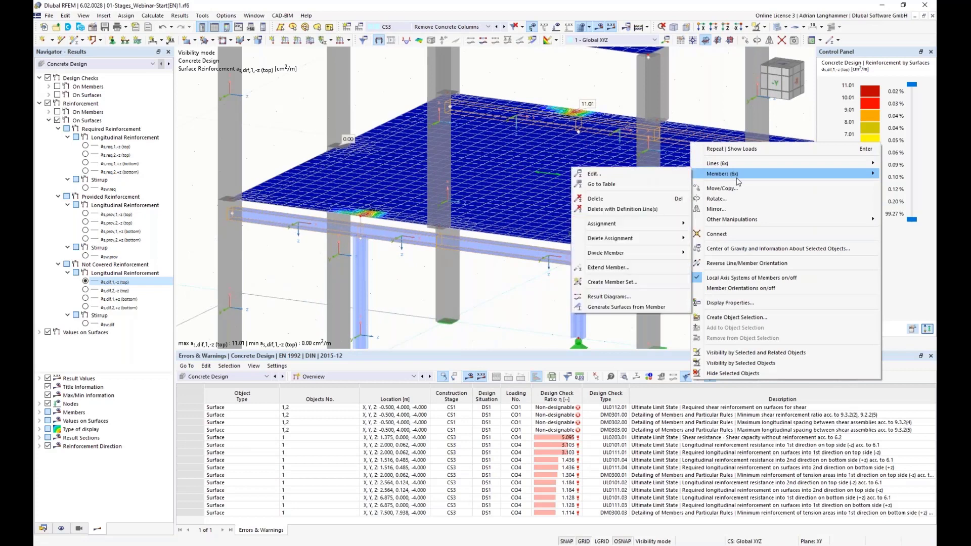
left_click(602, 174)
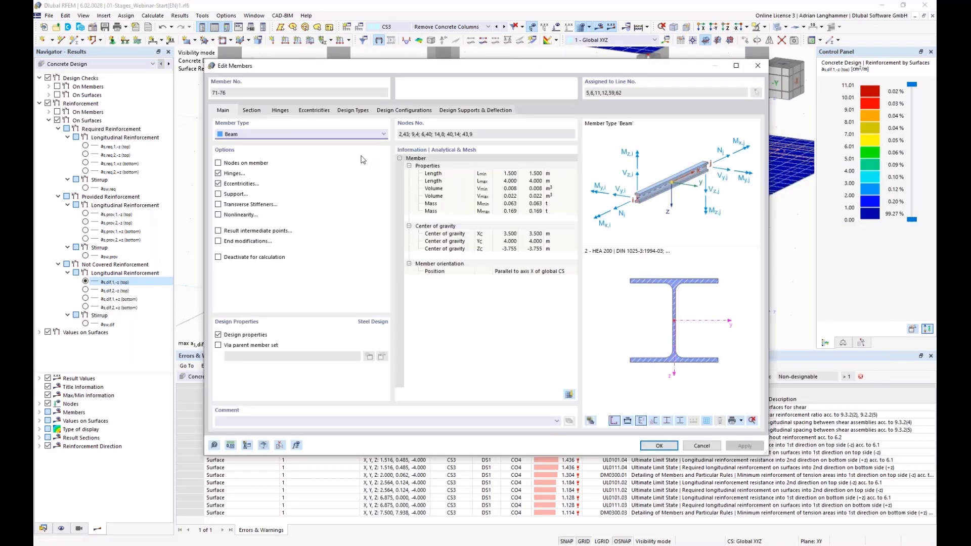
left_click(252, 110)
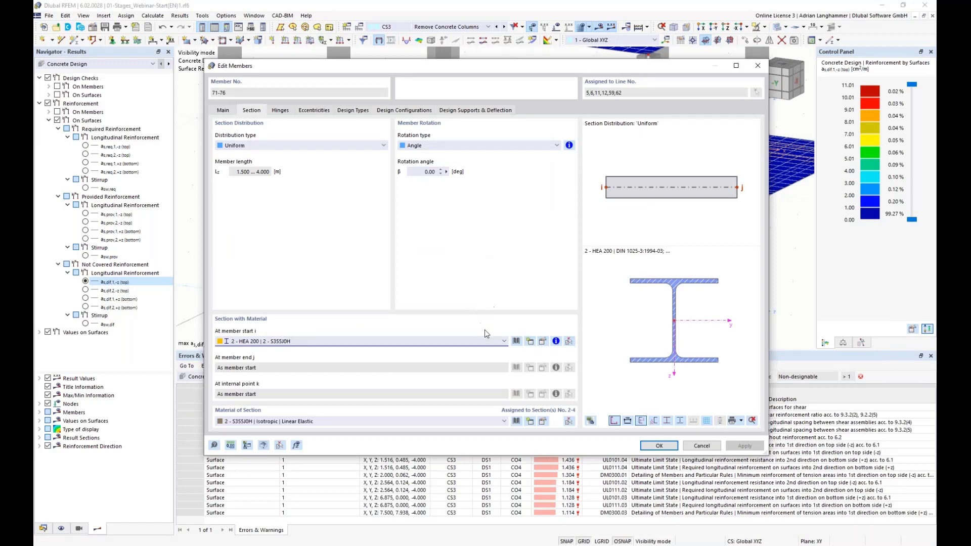
left_click(503, 342)
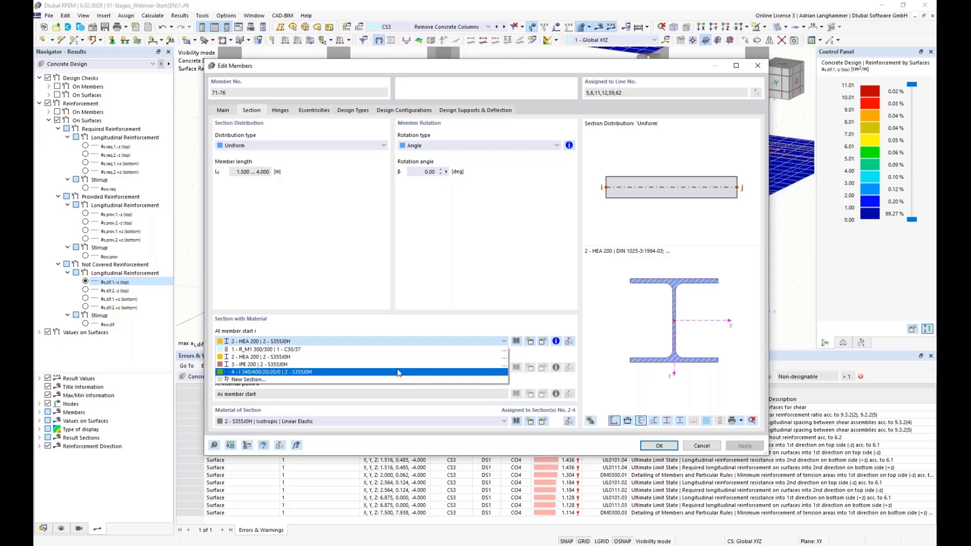
left_click(399, 372)
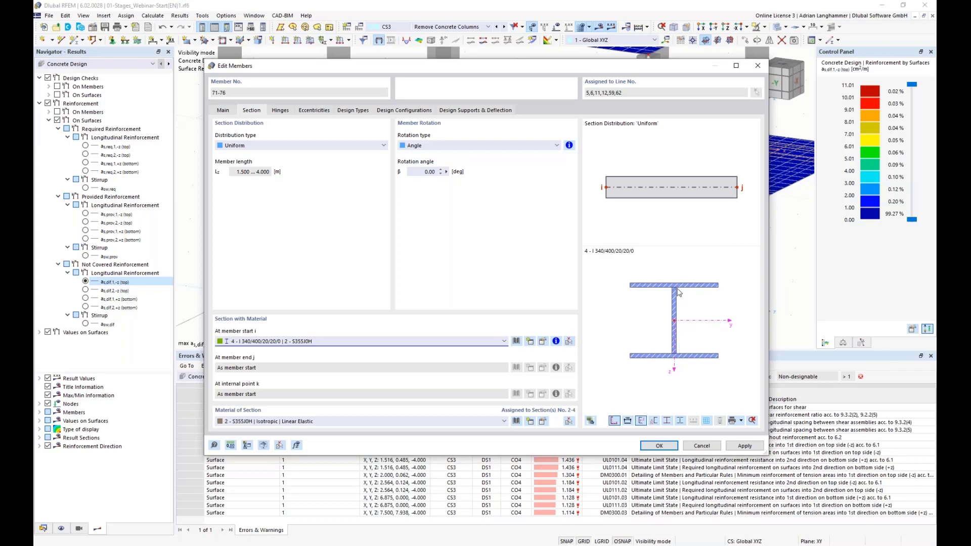
left_click(651, 445)
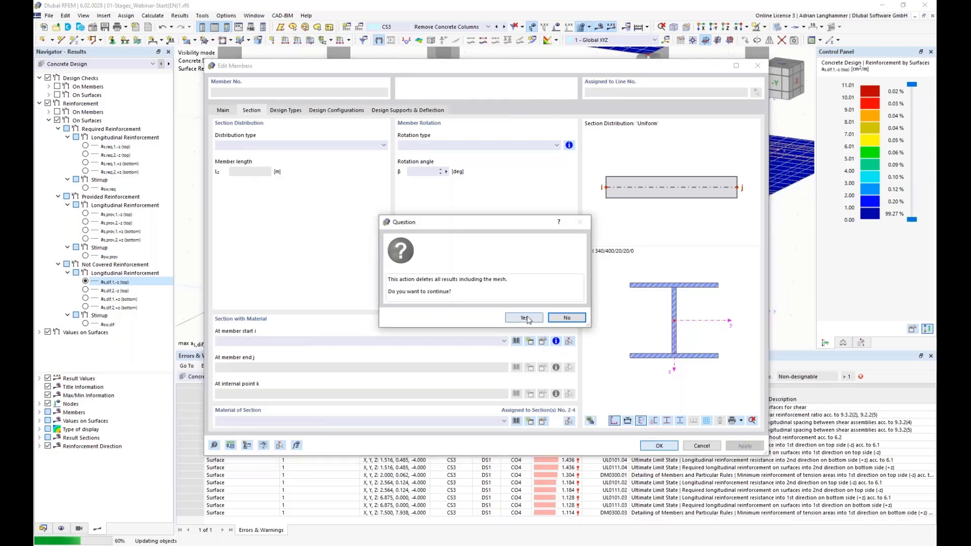
left_click(526, 319)
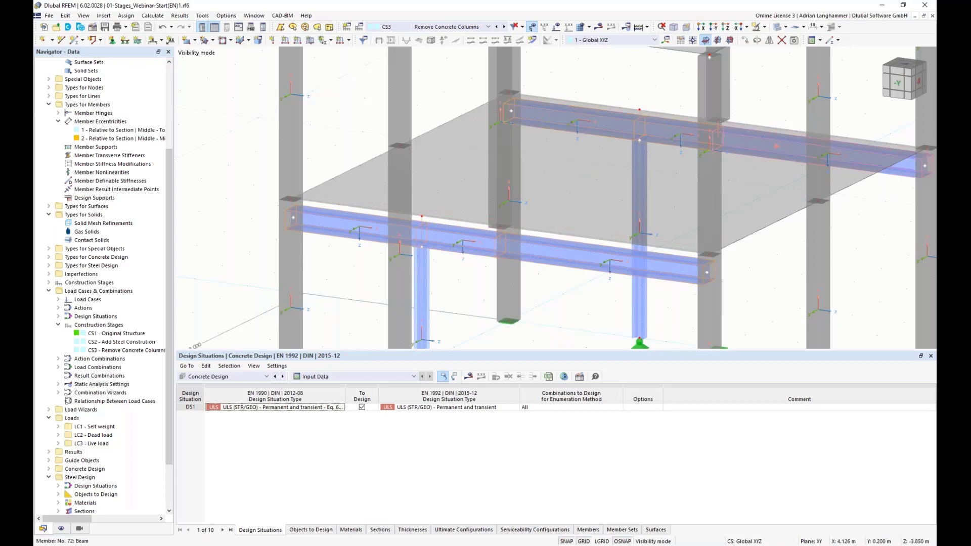
Step: Remove the eccentricities from the six steel girder members 71-76
right_click(319, 220)
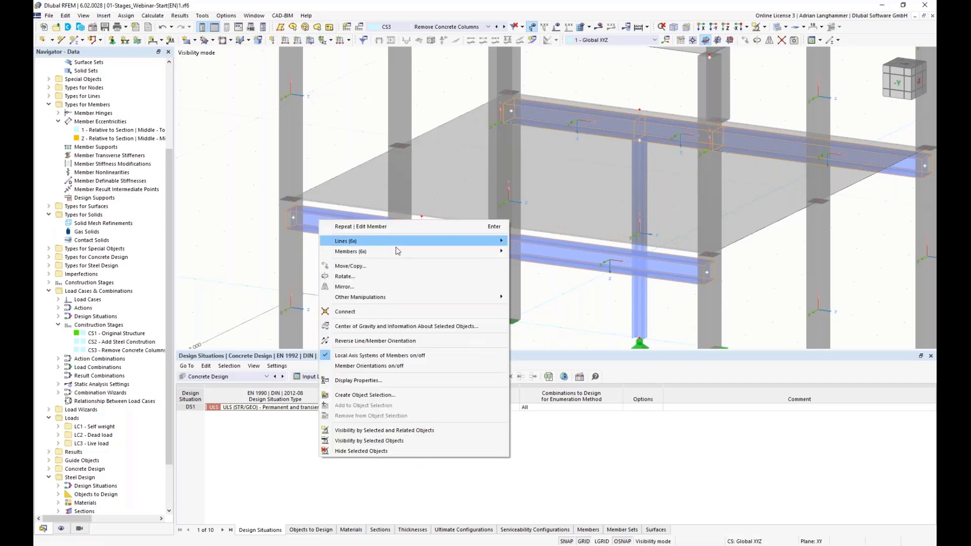
mouse_move(426, 257)
left_click(524, 255)
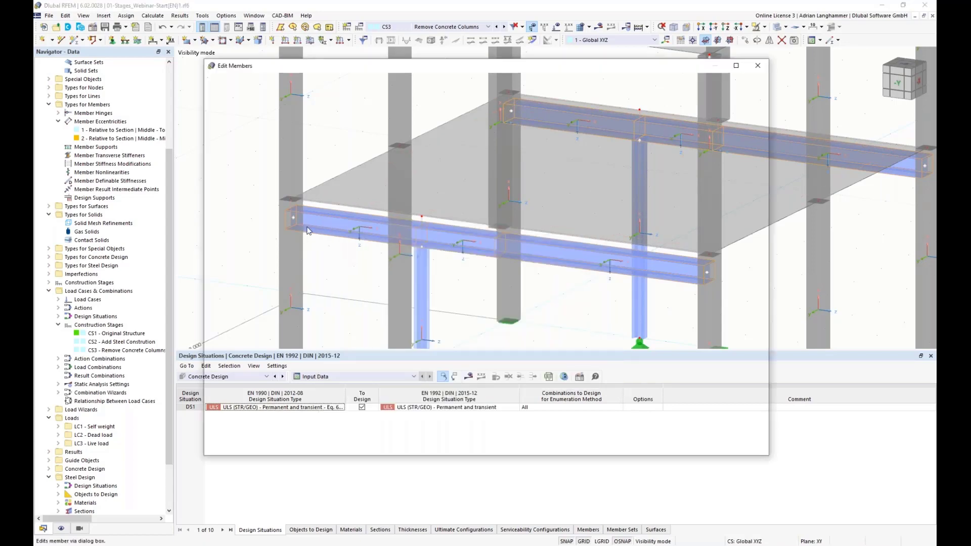
left_click(217, 184)
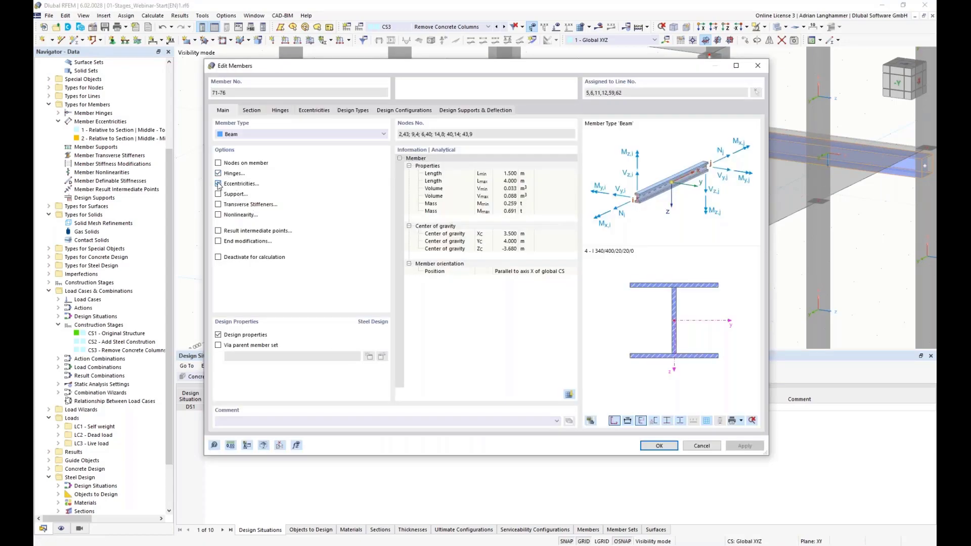
left_click(656, 444)
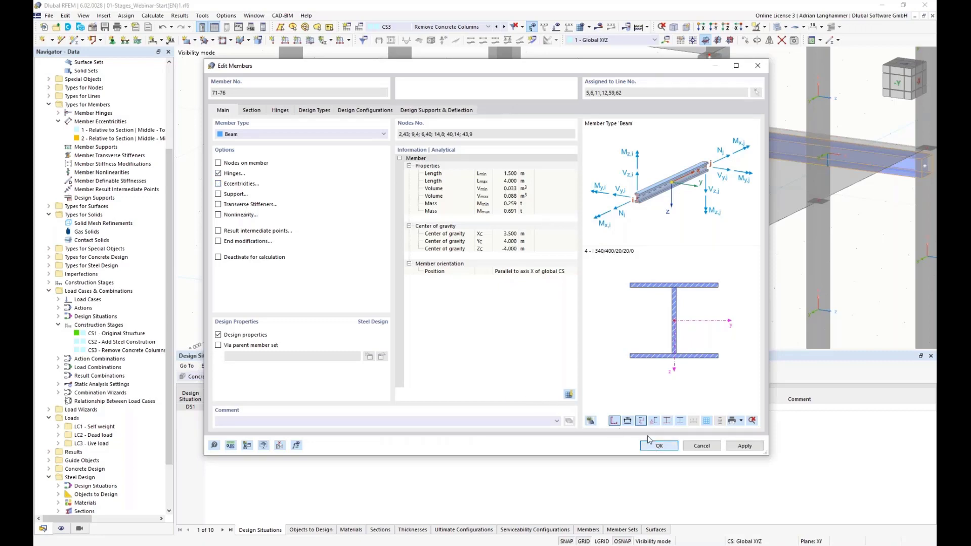
Step: Examine from several sides how the two steel girders sit relative to the lower slab and the concrete columns
middle_click_drag(542, 308, 529, 308, "ctrl")
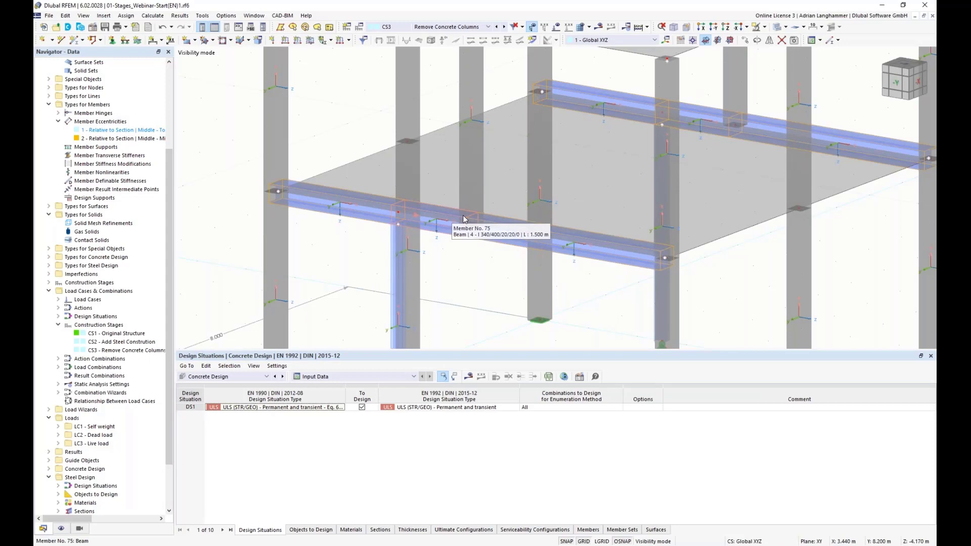
middle_click_drag(464, 256, 415, 224, "ctrl")
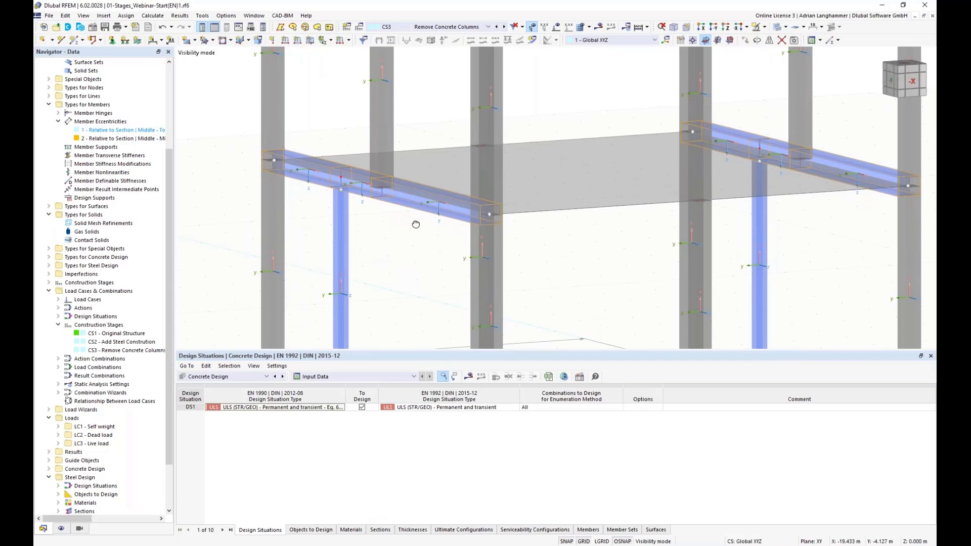
middle_click_drag(412, 251, 512, 262, "ctrl")
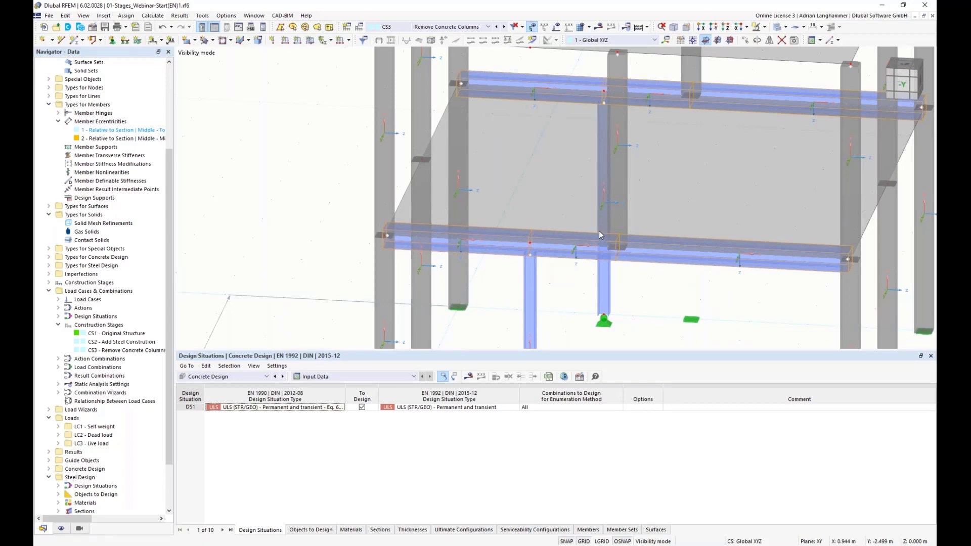
middle_click_drag(592, 291, 373, 187, "ctrl")
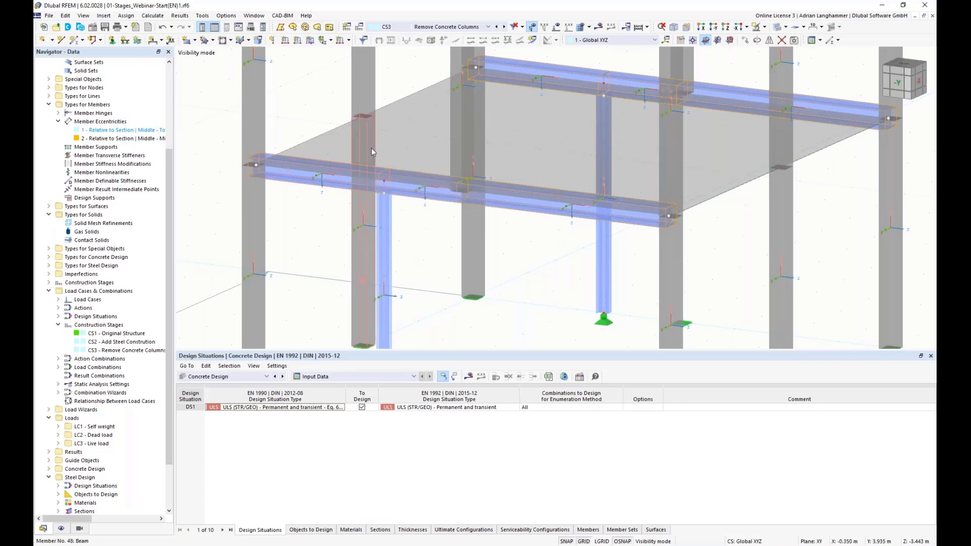
middle_click_drag(452, 276, 615, 256)
scroll(576, 283, "down", 2)
middle_click_drag(561, 284, 578, 278, "ctrl")
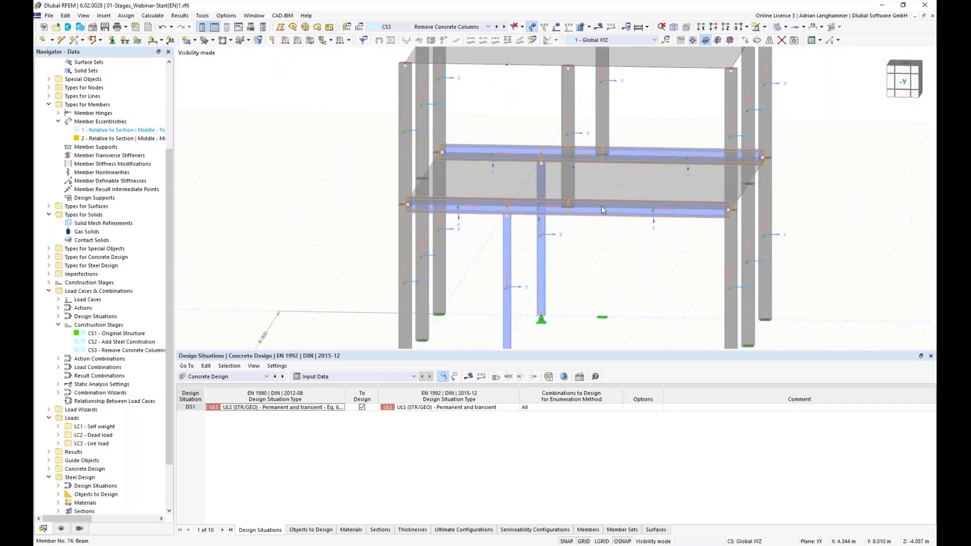
middle_click_drag(584, 244, 528, 209, "ctrl")
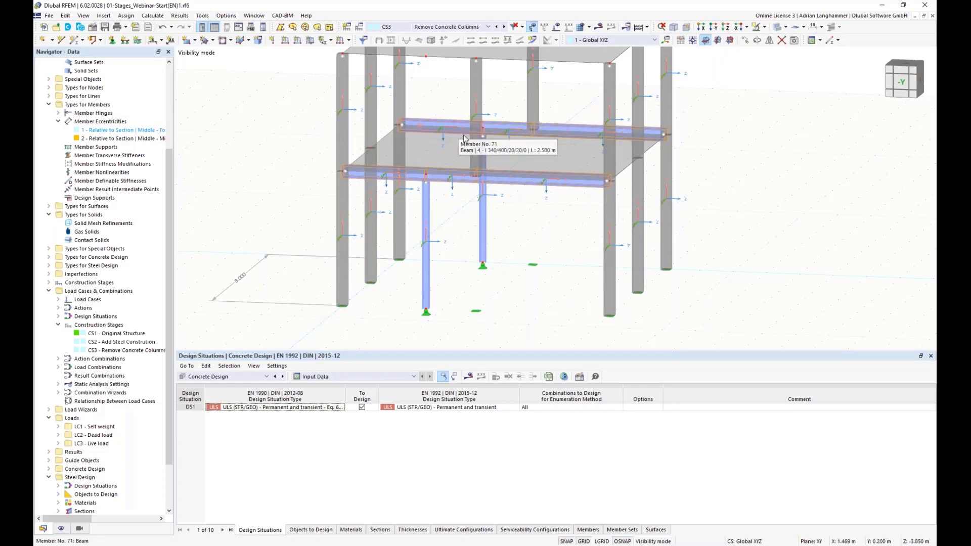
middle_click_drag(457, 222, 468, 176)
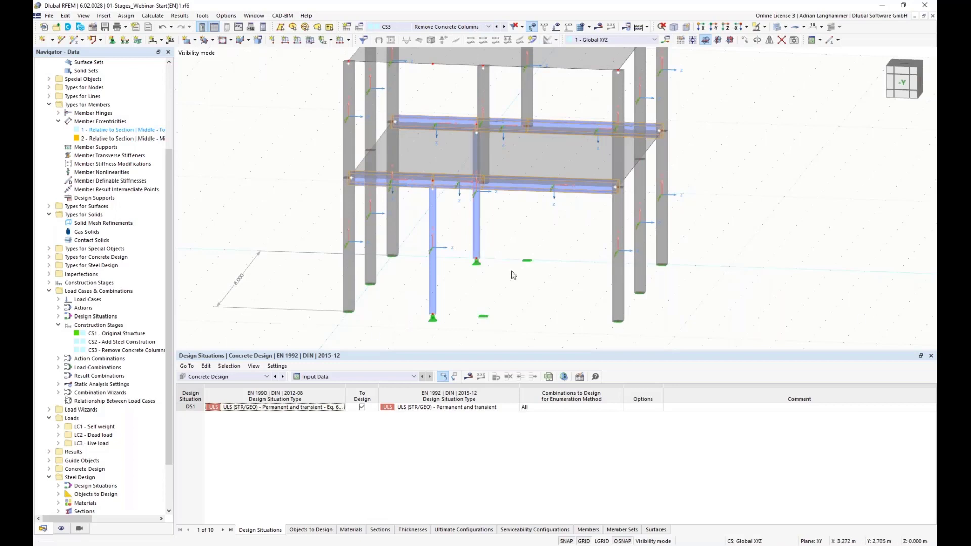
Step: Switch the table area to Steel Design, request its results and decline starting the calculation
left_click(243, 377)
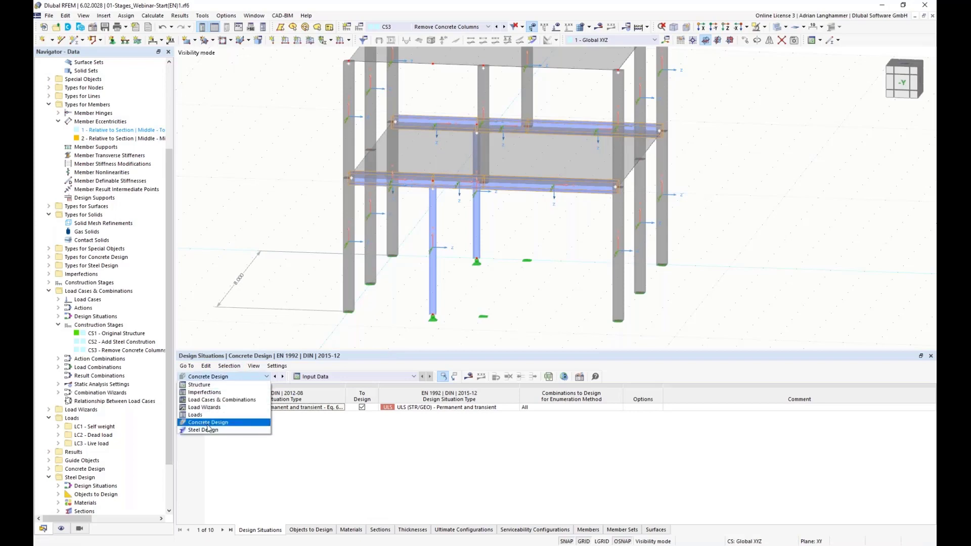
left_click(205, 429)
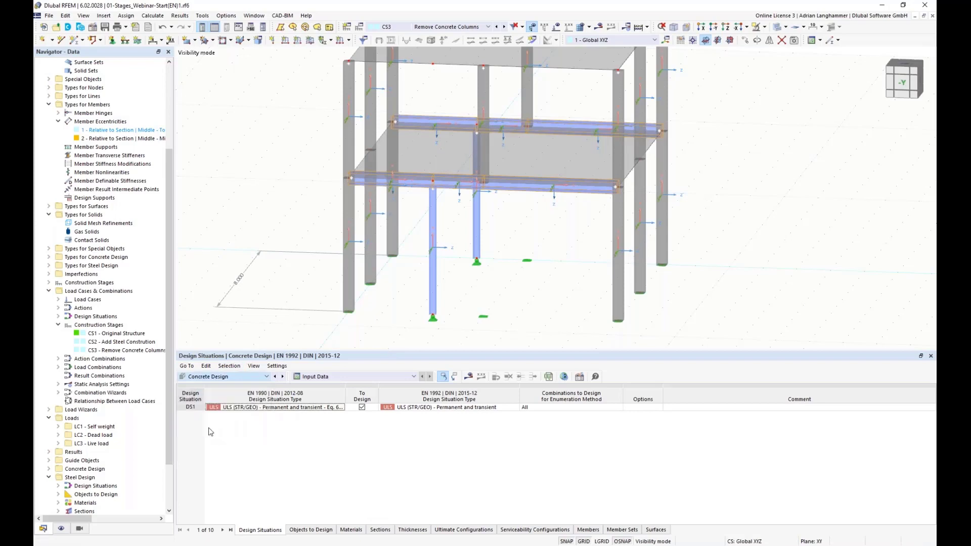
left_click(469, 377)
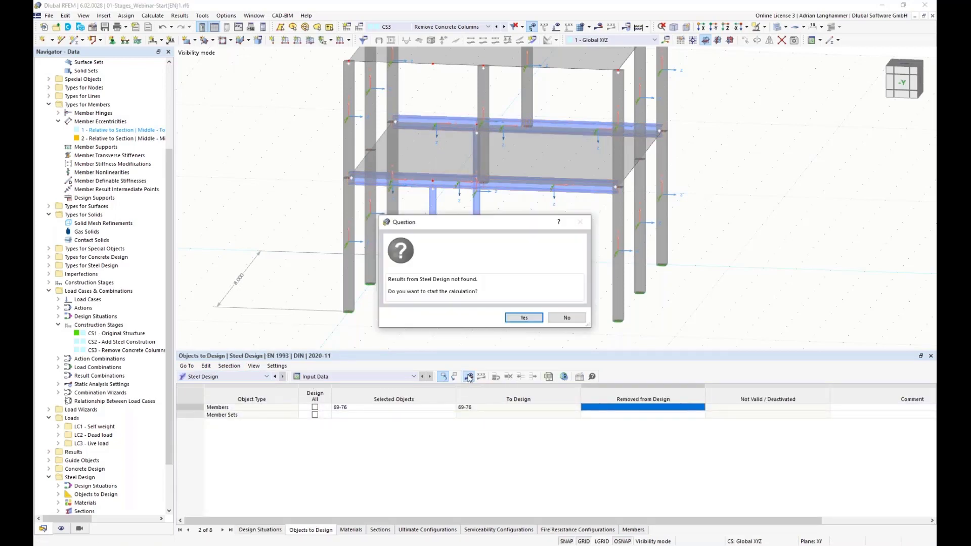
left_click(567, 317)
middle_click_drag(576, 293, 657, 247, "ctrl")
scroll(494, 271, "up", 5)
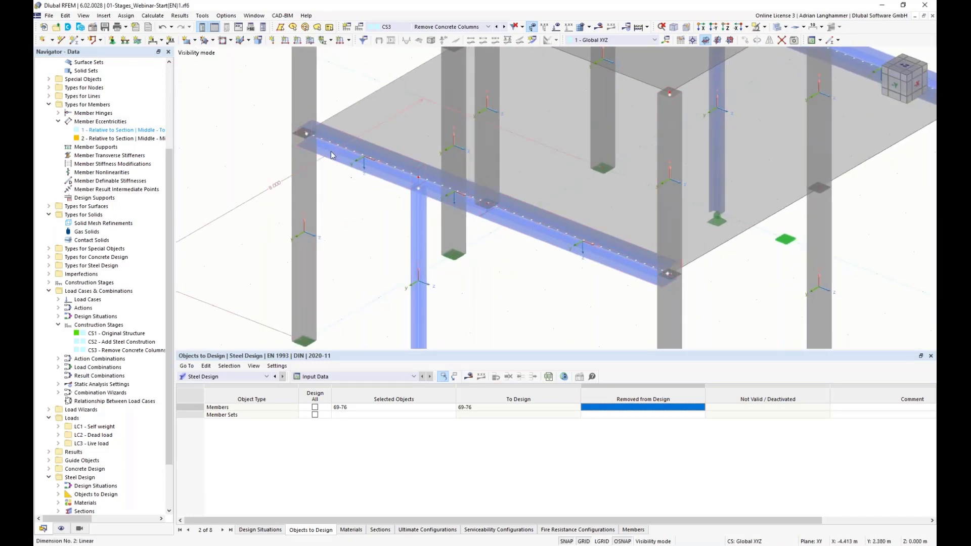
middle_click_drag(334, 167, 651, 210, "ctrl")
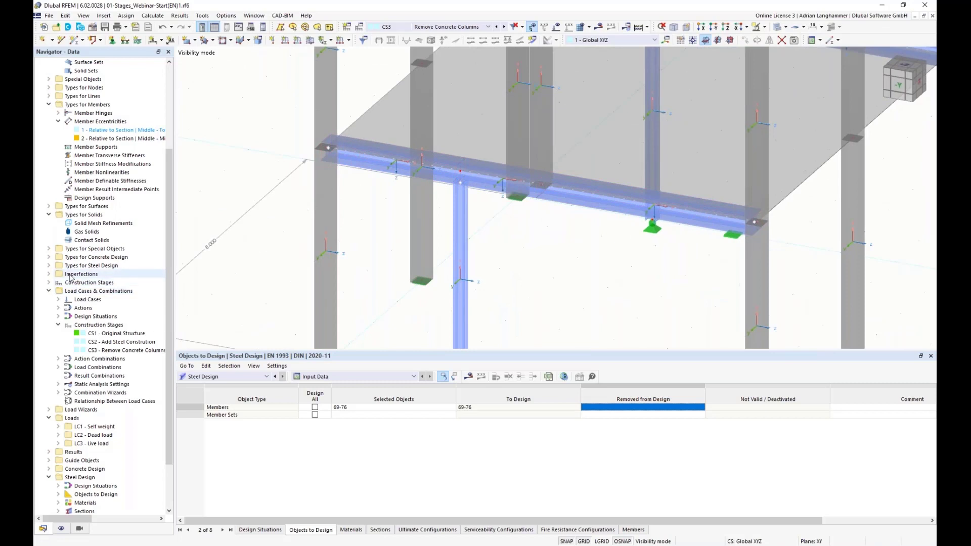
Step: Delete line hinge 1 from the model's line types and accept its removal
scroll(47, 238, "up", 3)
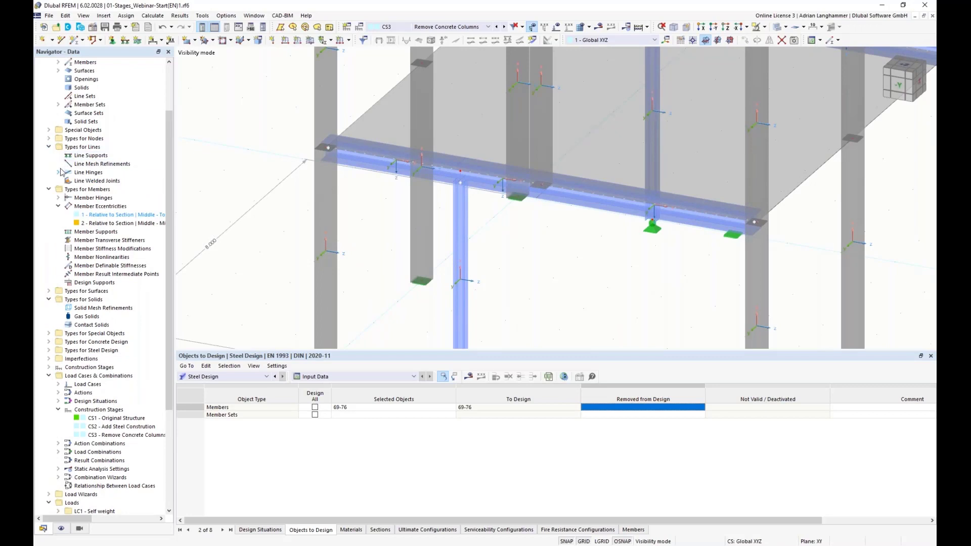
left_click(58, 172)
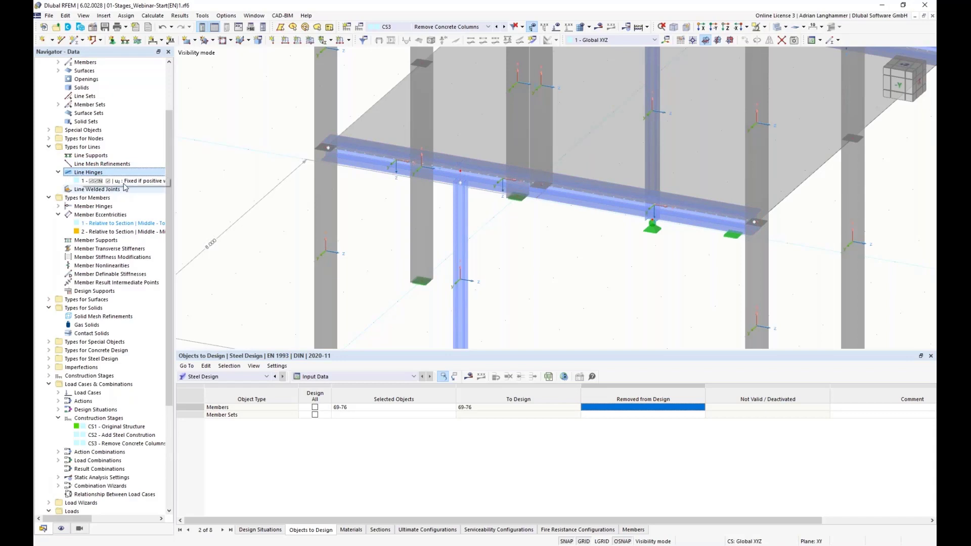
key("Delete")
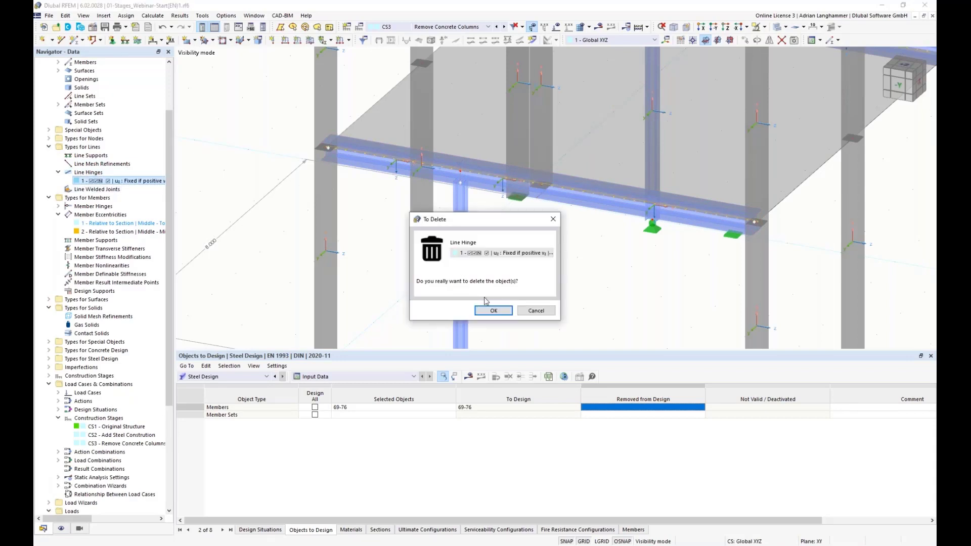
left_click(492, 310)
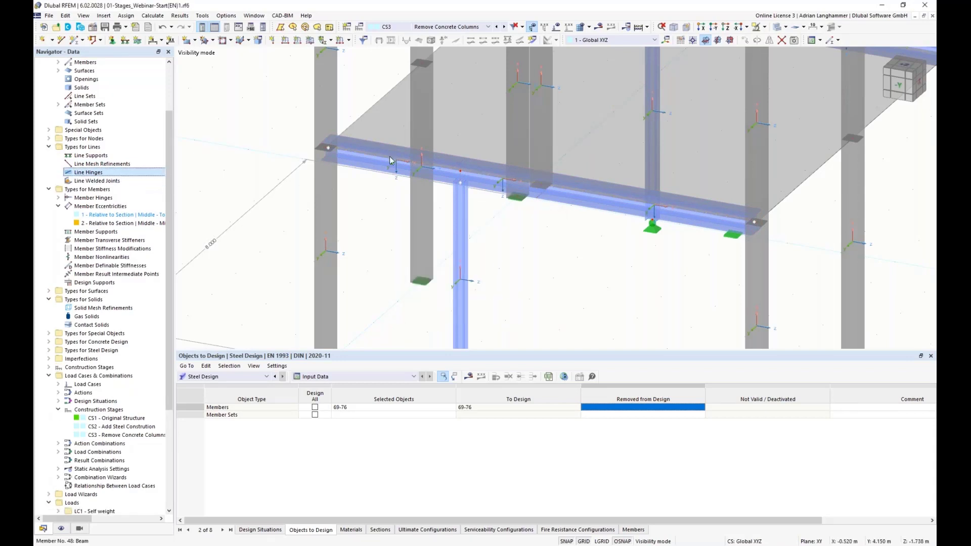
Step: Request the Steel Design results and start the calculation
middle_click_drag(528, 279, 563, 267)
scroll(563, 268, "down", 3)
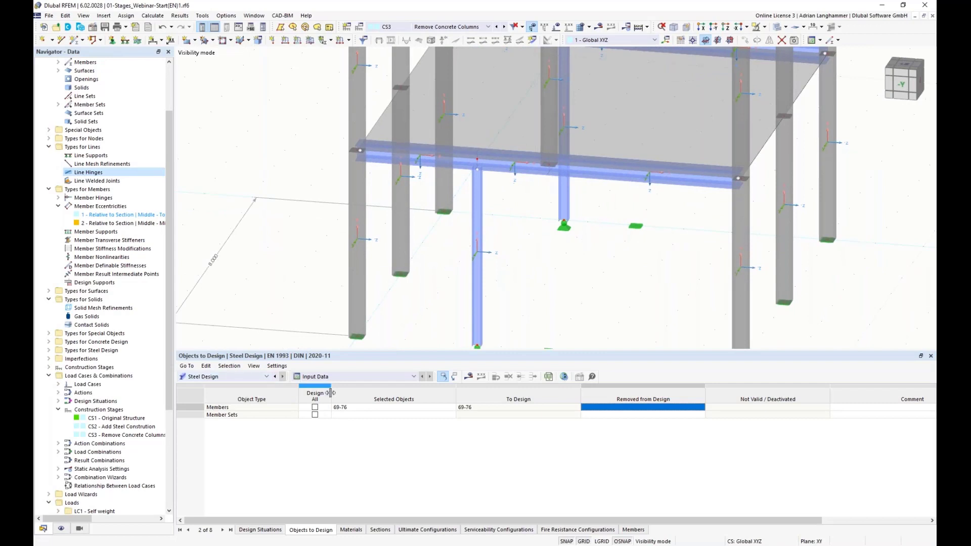
left_click(474, 378)
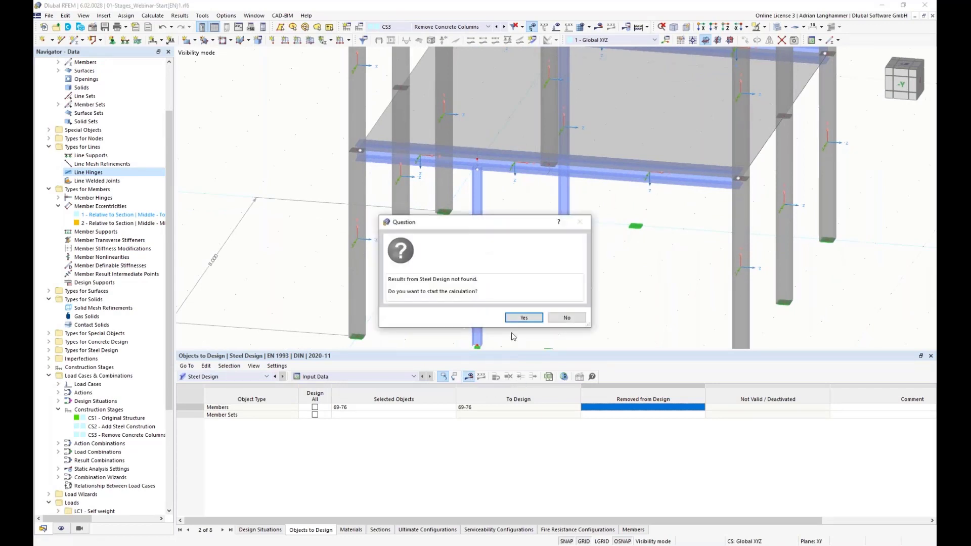
left_click(523, 316)
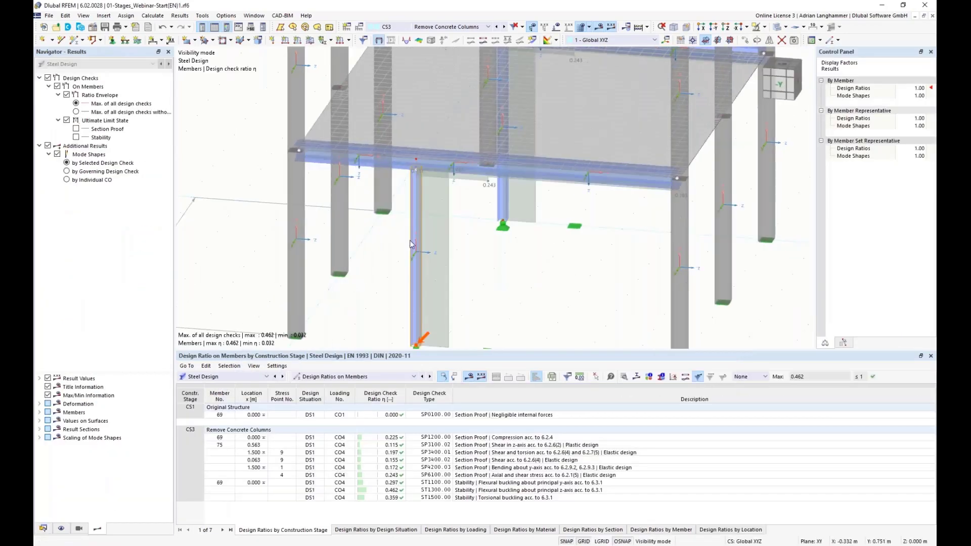
Step: Examine the design check ratios on the steel girders and steel columns from several sides for stage CS3
middle_click_drag(500, 272, 359, 266, "ctrl")
middle_click_drag(255, 244, 291, 239, "ctrl")
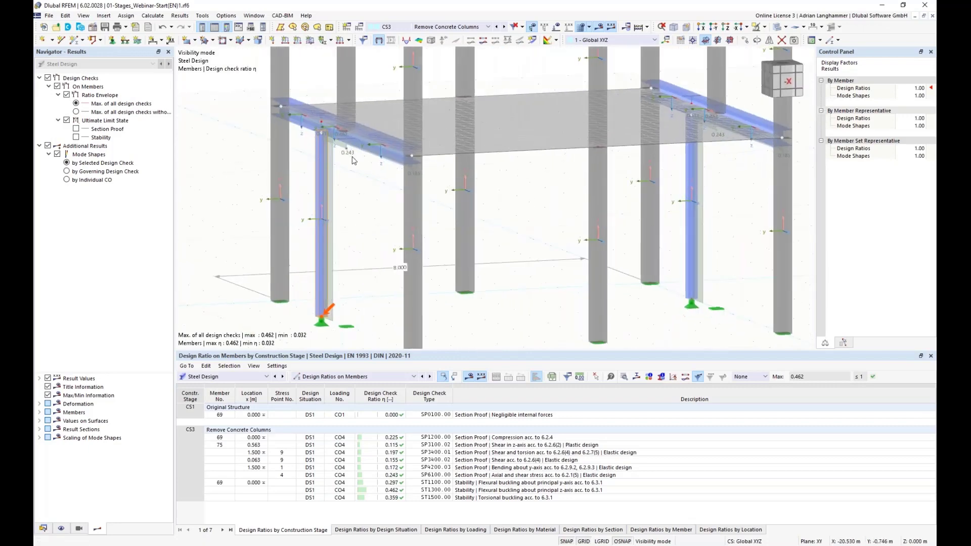
scroll(394, 142, "up", 3)
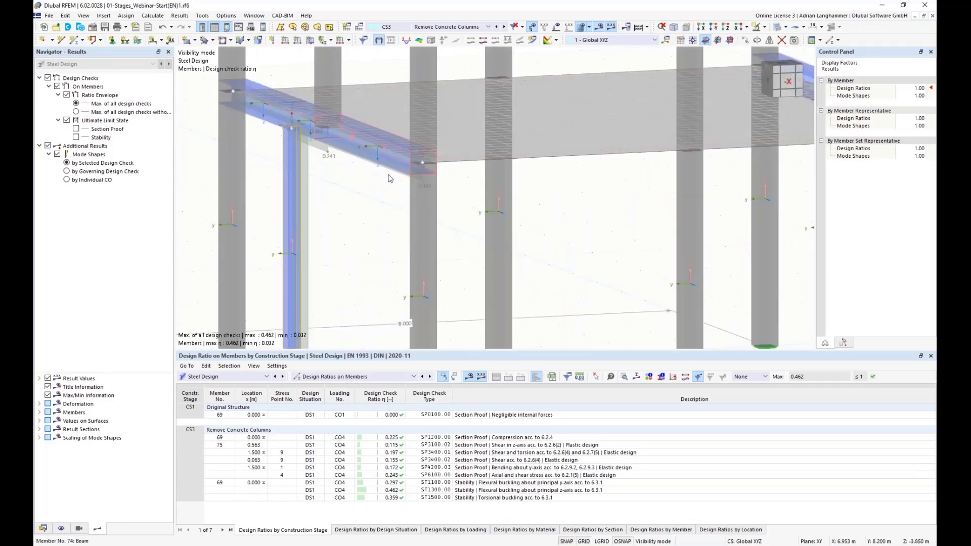
scroll(415, 155, "up", 2)
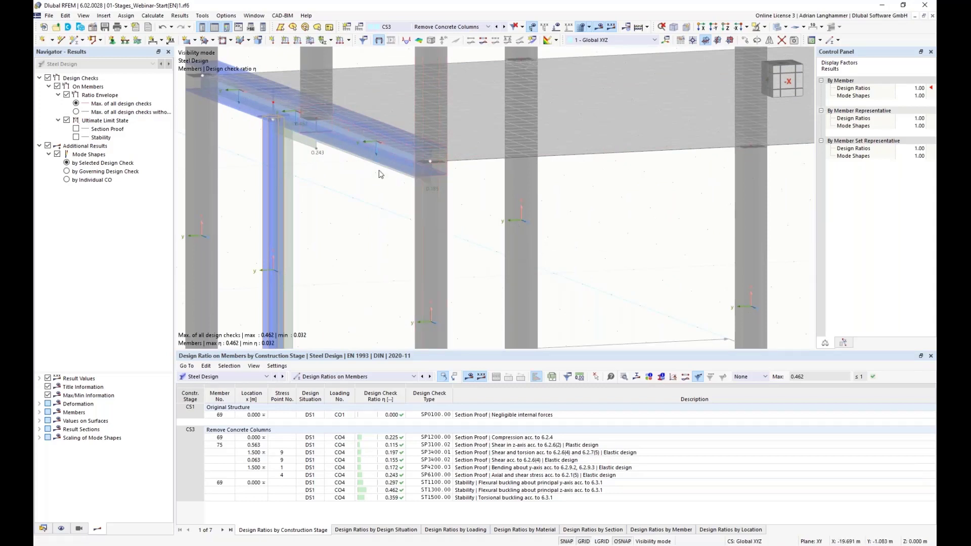
middle_click_drag(376, 174, 421, 237, "ctrl")
scroll(293, 153, "down", 3)
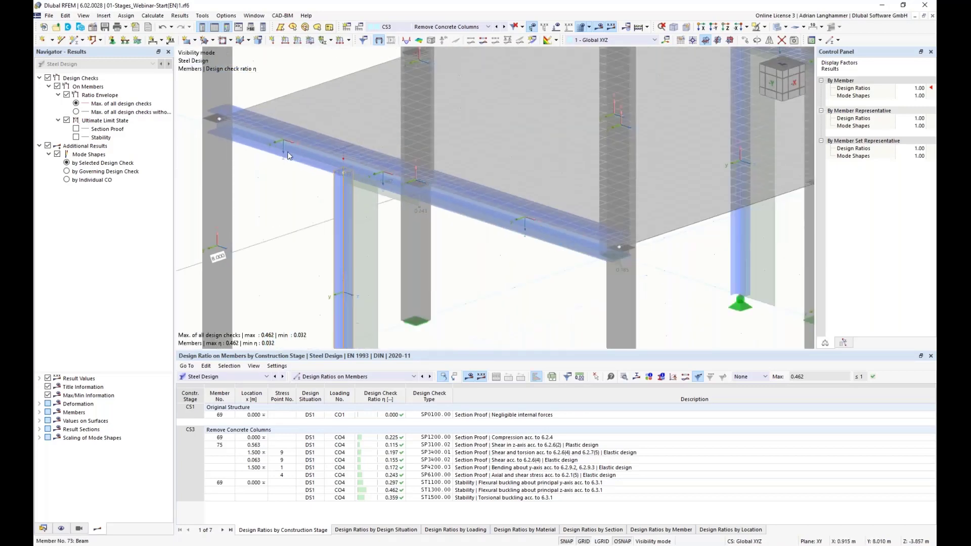
middle_click_drag(316, 154, 431, 221, "ctrl")
scroll(430, 221, "down", 2)
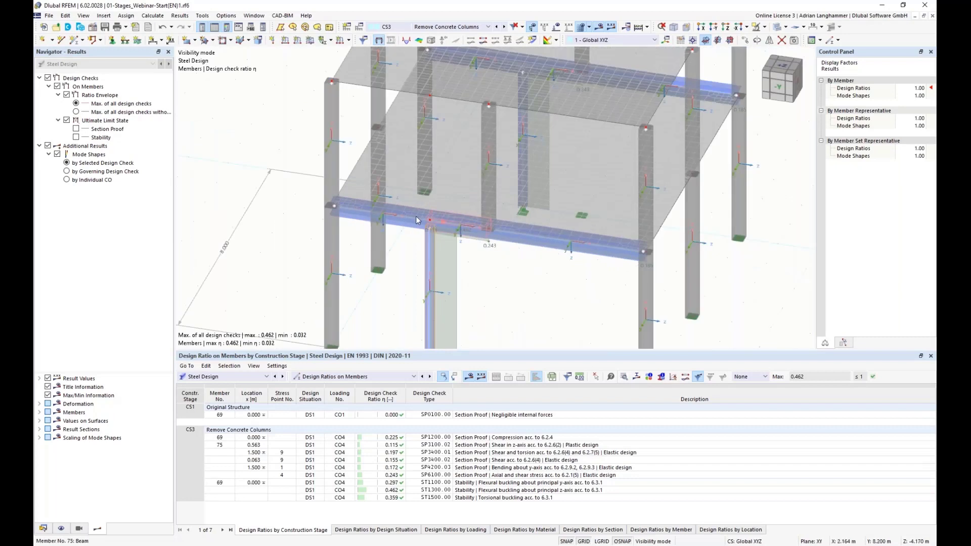
middle_click_drag(388, 227, 454, 185, "ctrl")
middle_click_drag(564, 273, 522, 242)
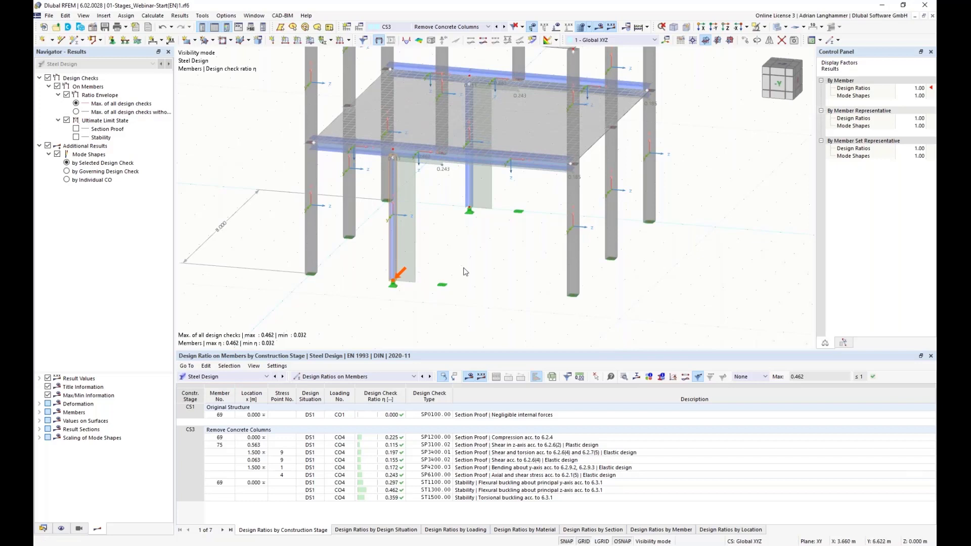
Step: Switch the table area to Concrete Design, request its results and start the calculation
left_click(227, 377)
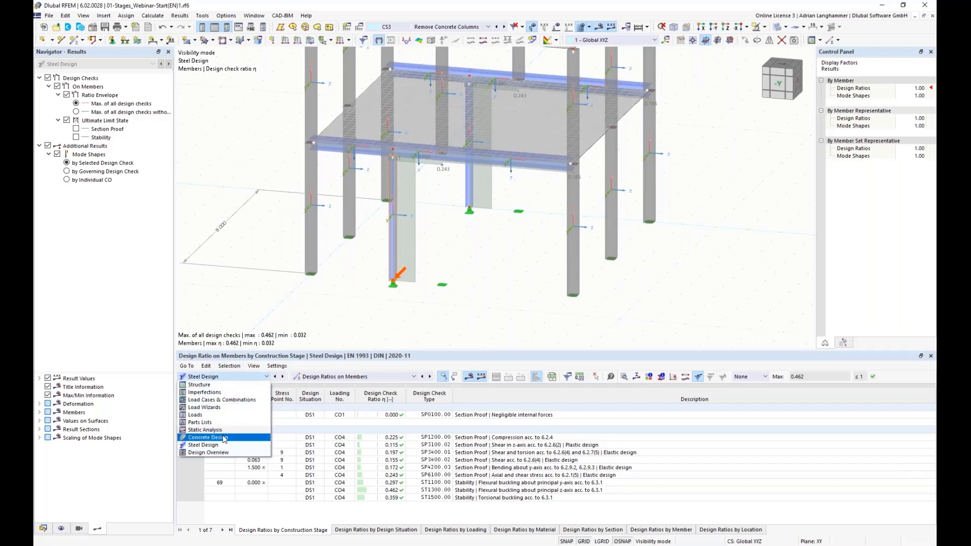
left_click(226, 437)
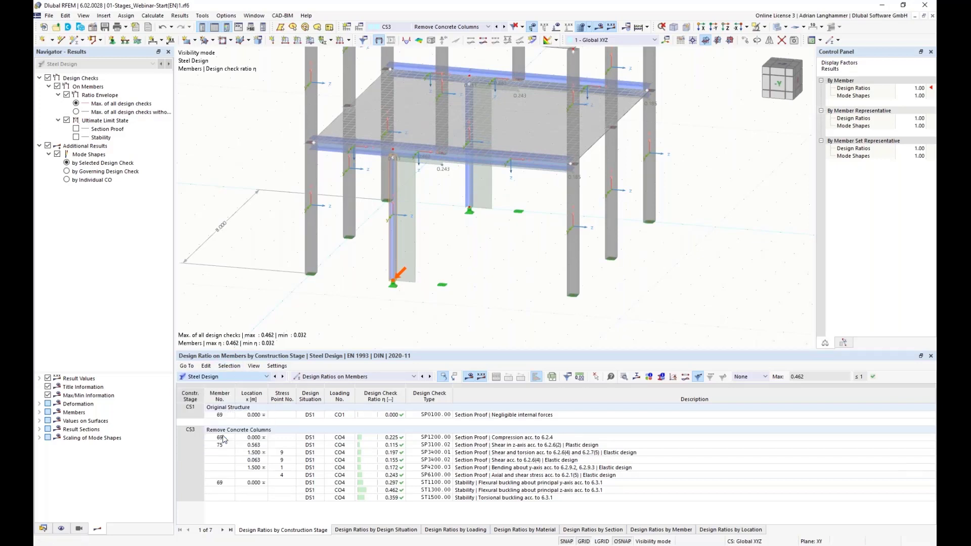
left_click(468, 379)
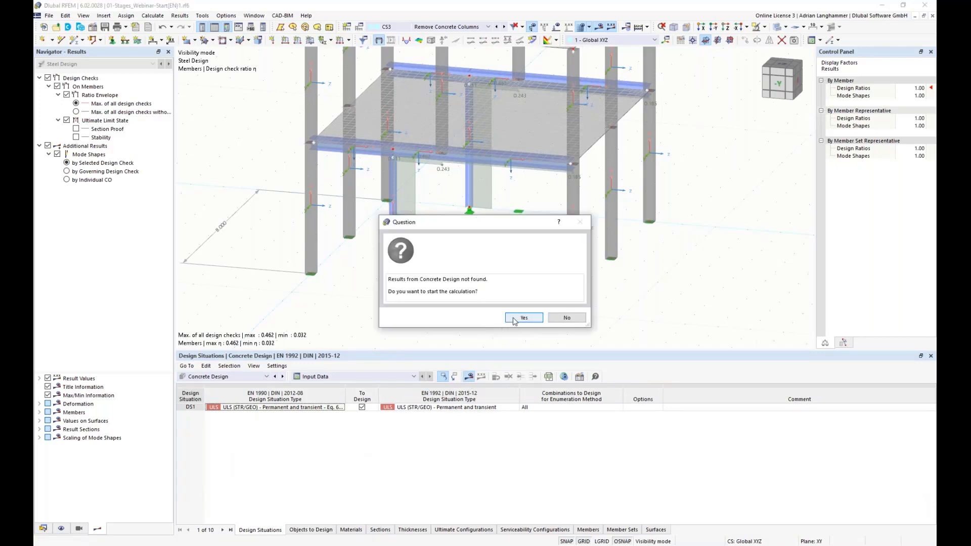
left_click(513, 319)
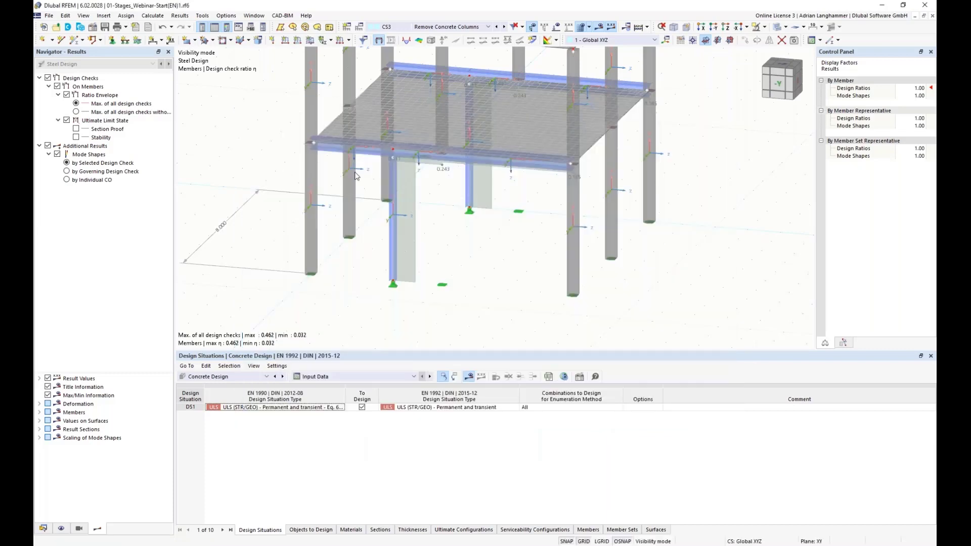
Step: Compare the uncovered slab reinforcement between CS1 - Original Structure and CS3 - Remove Concrete Columns
middle_click_drag(269, 174, 277, 186)
left_click(487, 28)
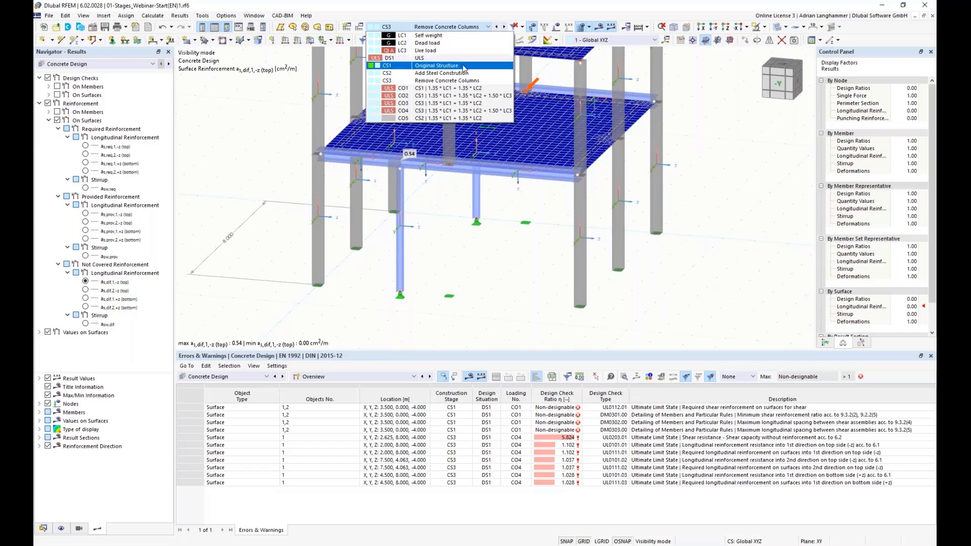
left_click(462, 65)
middle_click_drag(466, 212, 457, 230)
left_click(488, 26)
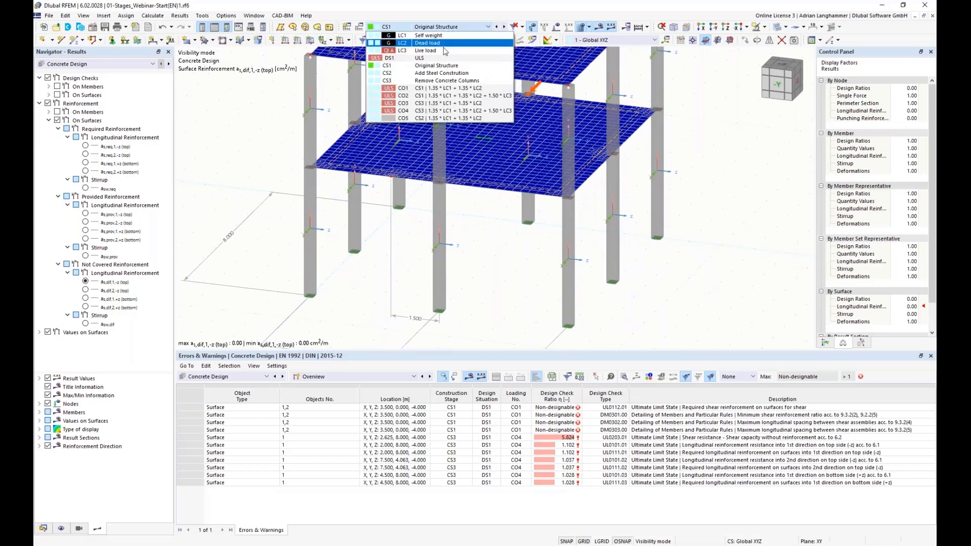
left_click(431, 81)
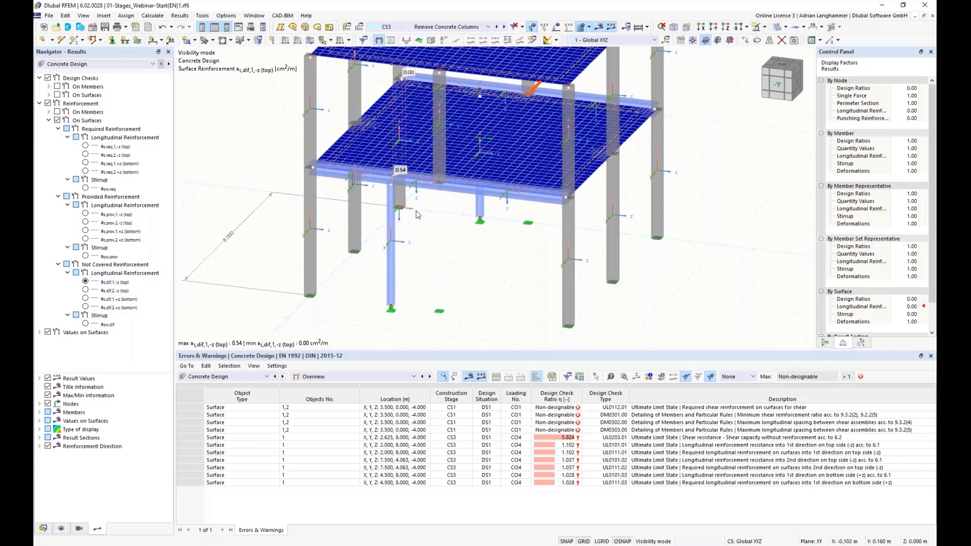
Step: Examine the uncovered first-direction top reinforcement where the lower slab meets the front steel girder and its column
middle_click_drag(445, 222, 476, 254)
scroll(424, 208, "up", 3)
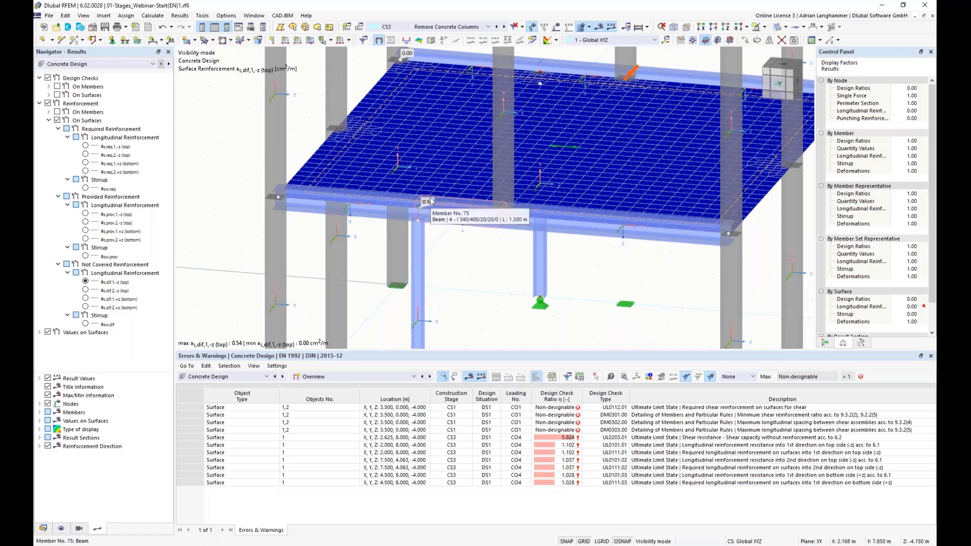
scroll(440, 230, "up", 3)
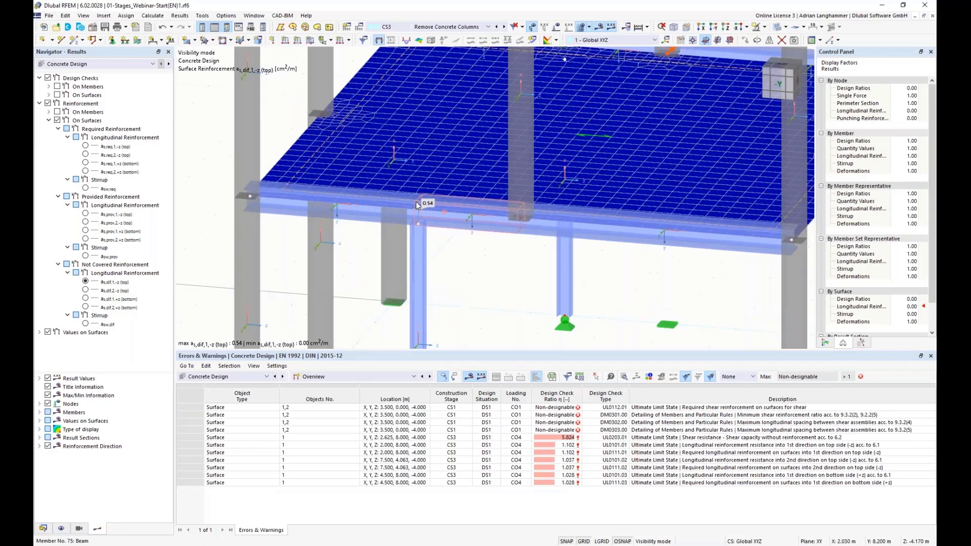
middle_click_drag(447, 222, 450, 234, "ctrl")
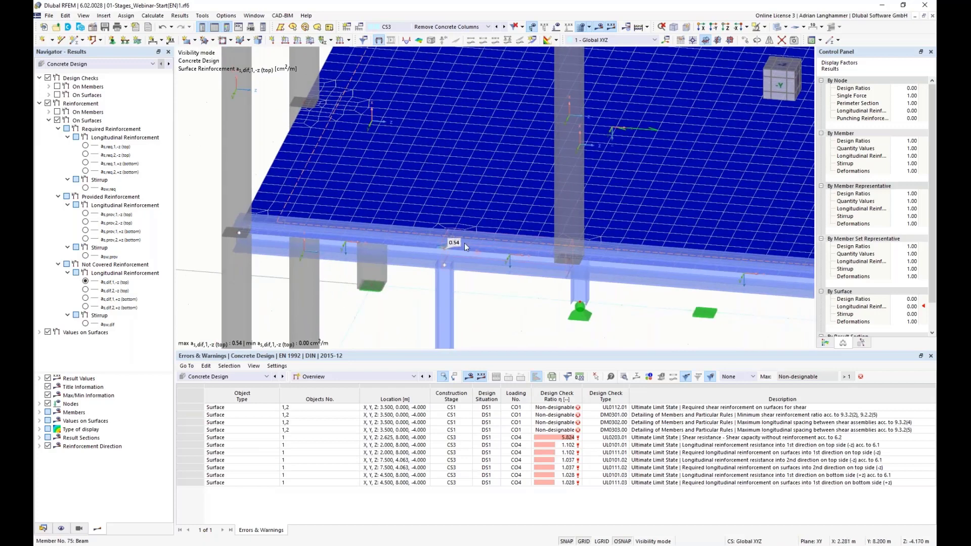
scroll(442, 227, "down", 2)
middle_click_drag(442, 227, 353, 251, "ctrl")
Step: Display the slabs' uncovered longitudinal reinforcement in direction 2 at the top and direction 1 at the bottom
left_click(85, 291)
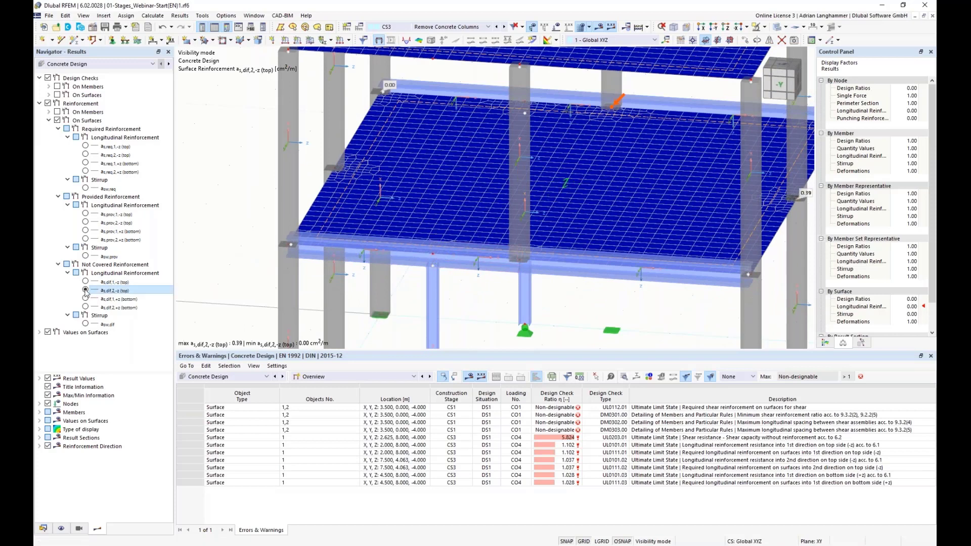
middle_click_drag(750, 208, 682, 207)
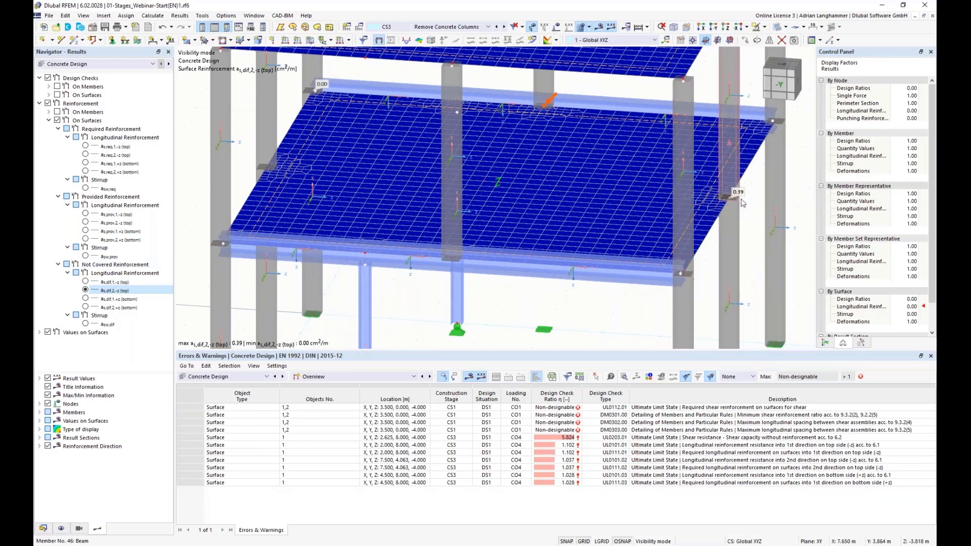
left_click(87, 298)
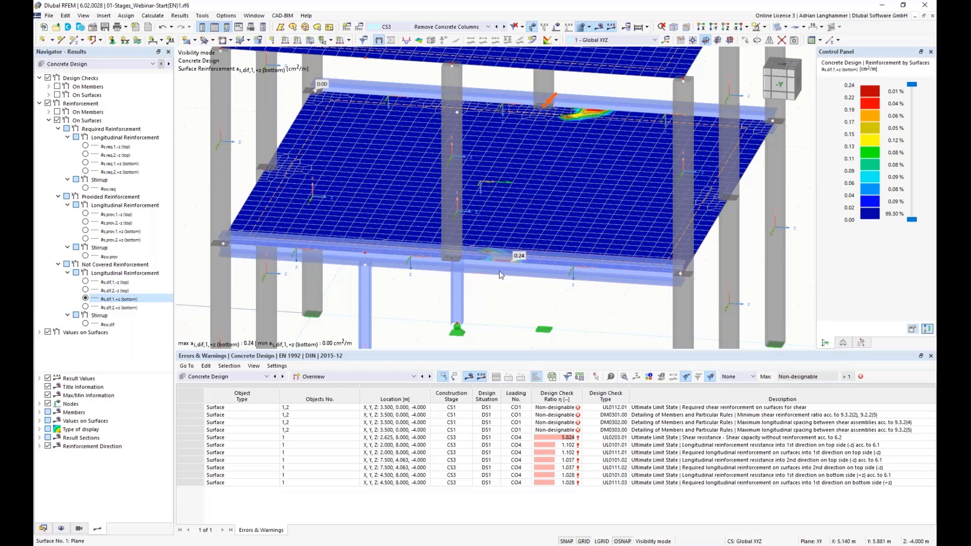
middle_click_drag(501, 296, 499, 253, "ctrl")
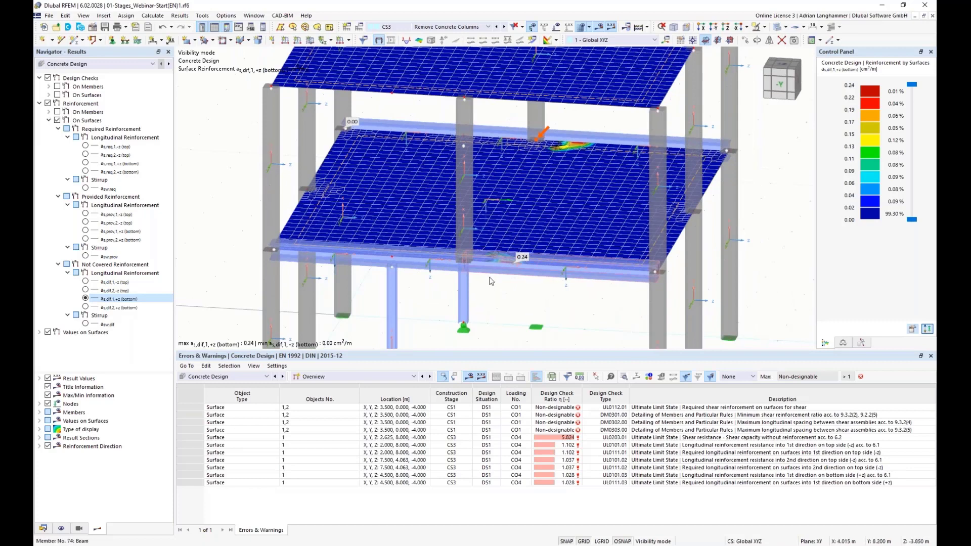
Step: Bring the whole structure into view and reduce the results table's height to enlarge the model area
scroll(497, 249, "down", 2)
middle_click_drag(497, 249, 411, 222, "ctrl")
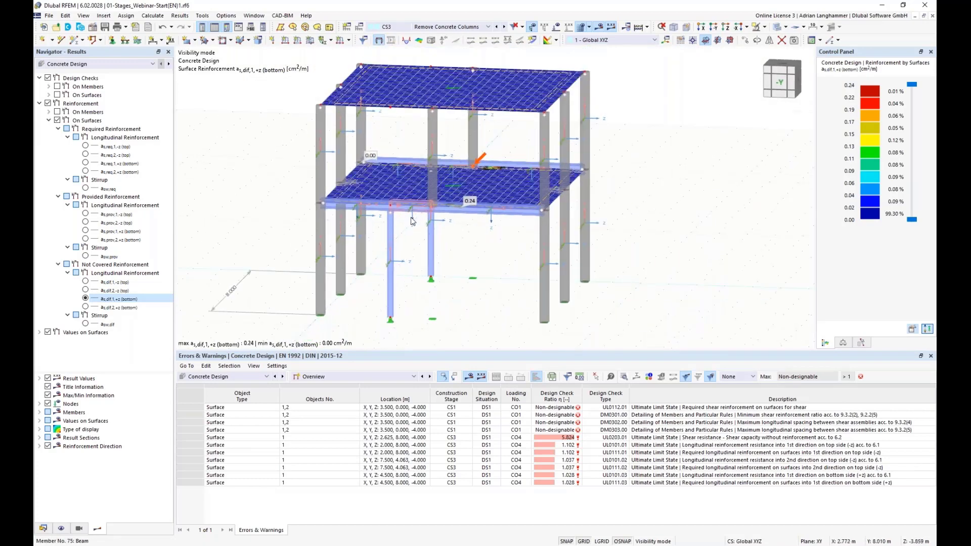
scroll(458, 258, "down", 1)
middle_click_drag(458, 258, 472, 296, "ctrl")
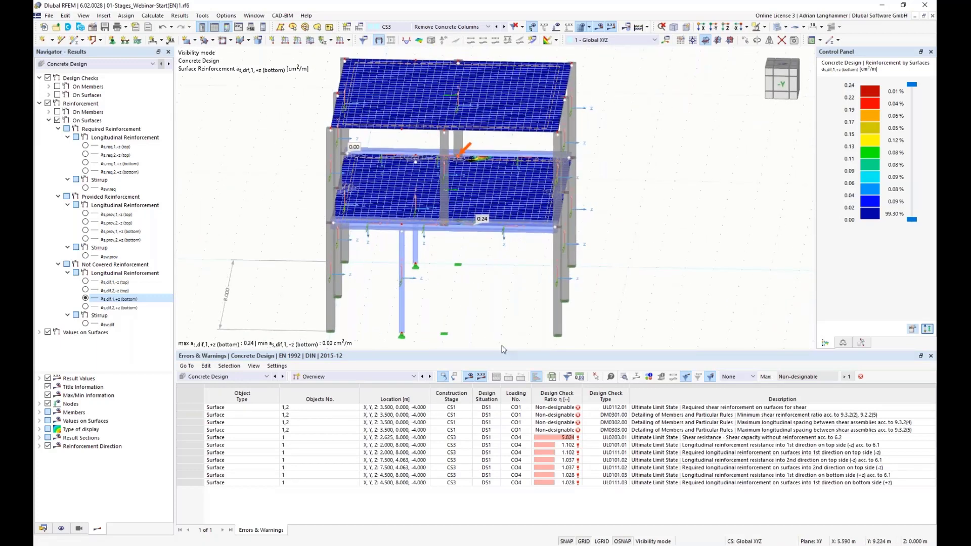
left_click_drag(506, 350, 505, 374)
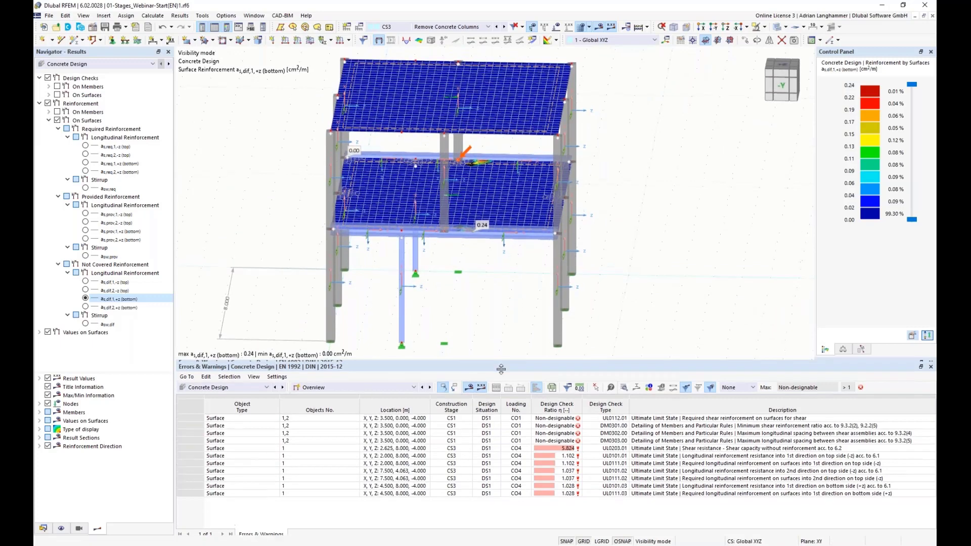
middle_click_drag(488, 326, 613, 327, "ctrl")
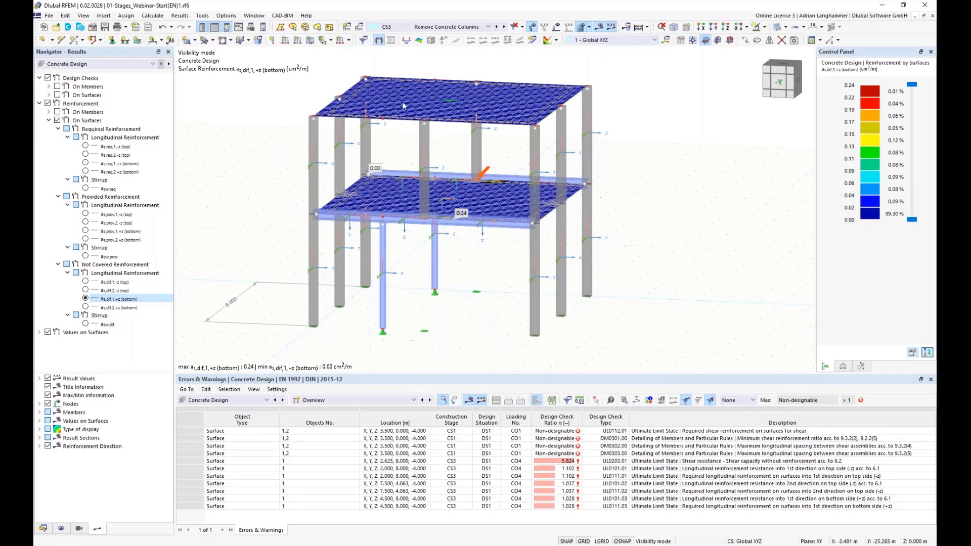
middle_click_drag(493, 253, 498, 251, "ctrl")
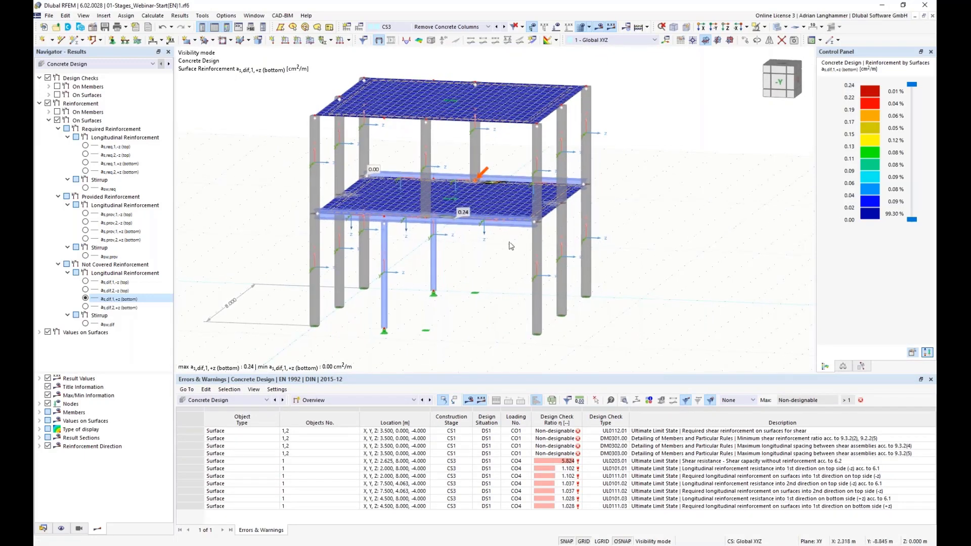
middle_click_drag(283, 155, 261, 150)
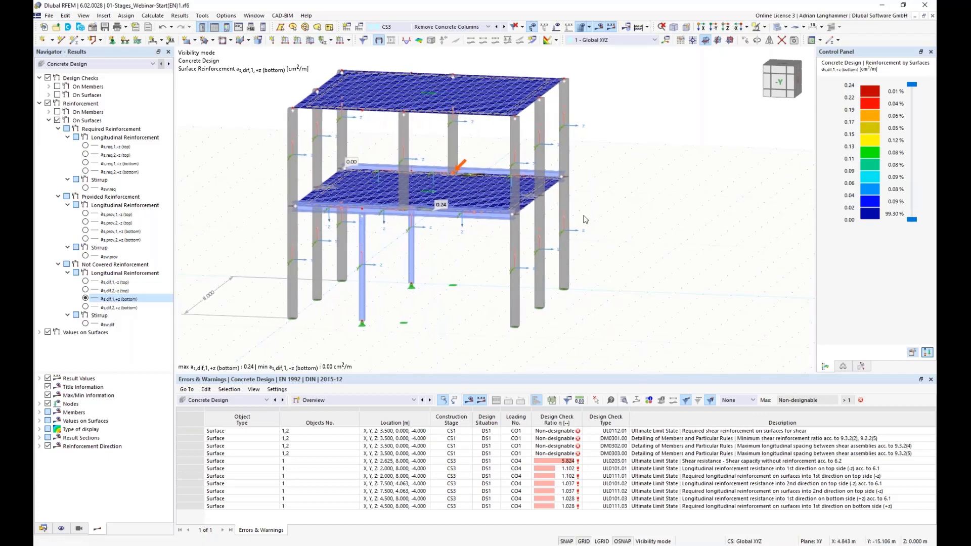
middle_click_drag(456, 250, 463, 251)
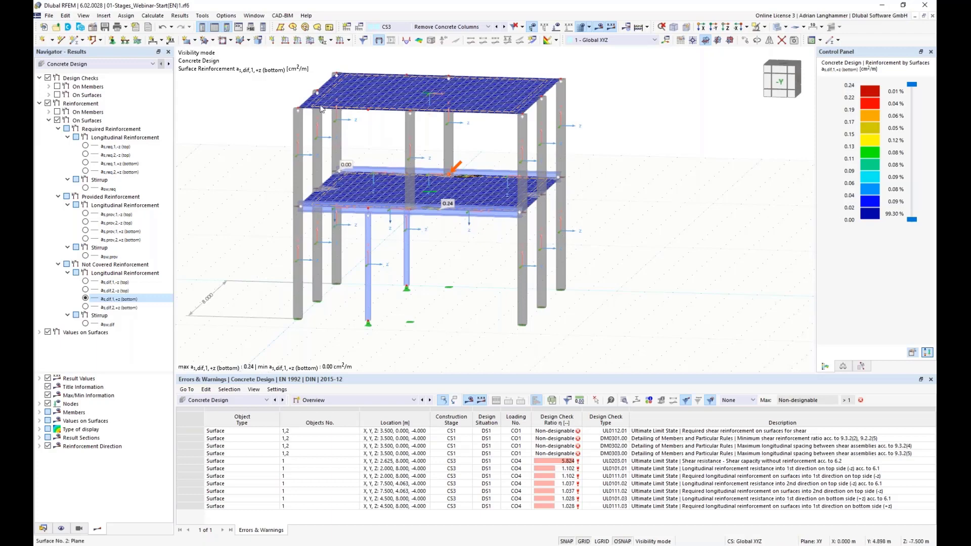
middle_click_drag(376, 143, 369, 148)
scroll(377, 152, "up", 2)
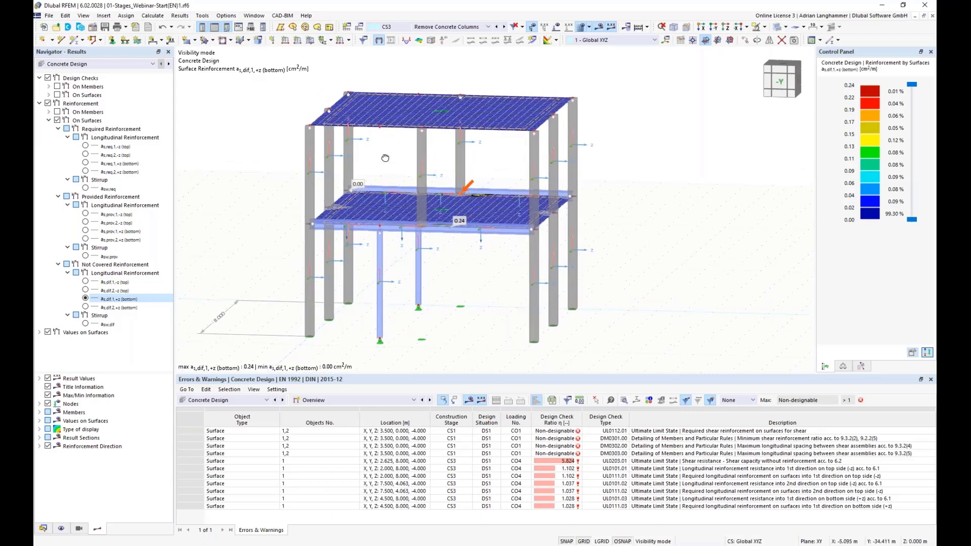
scroll(384, 160, "down", 1)
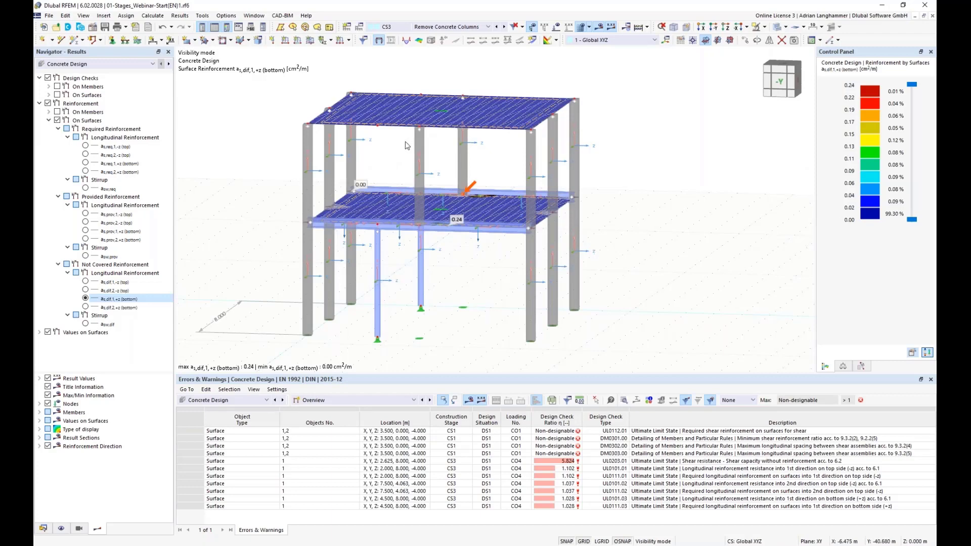
scroll(407, 164, "down", 4)
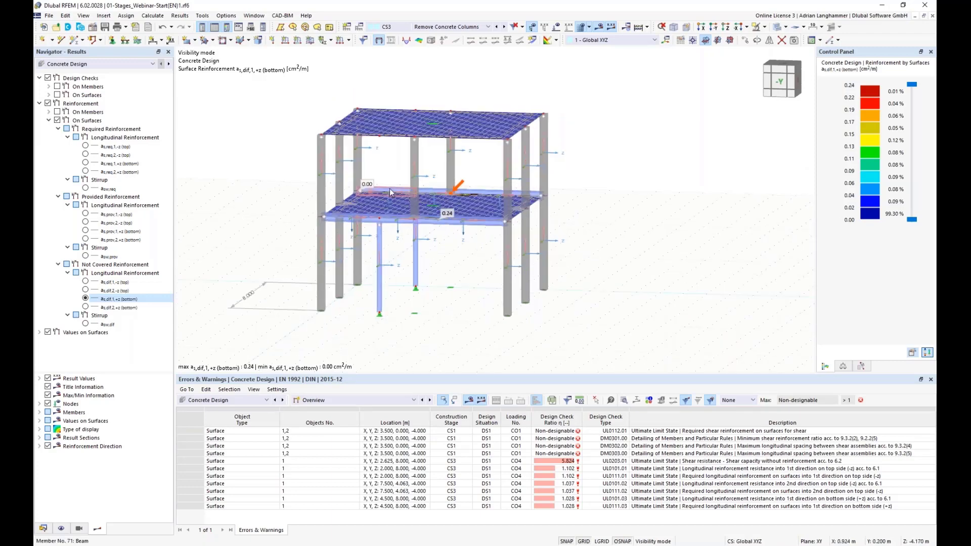
middle_click_drag(405, 210, 415, 254)
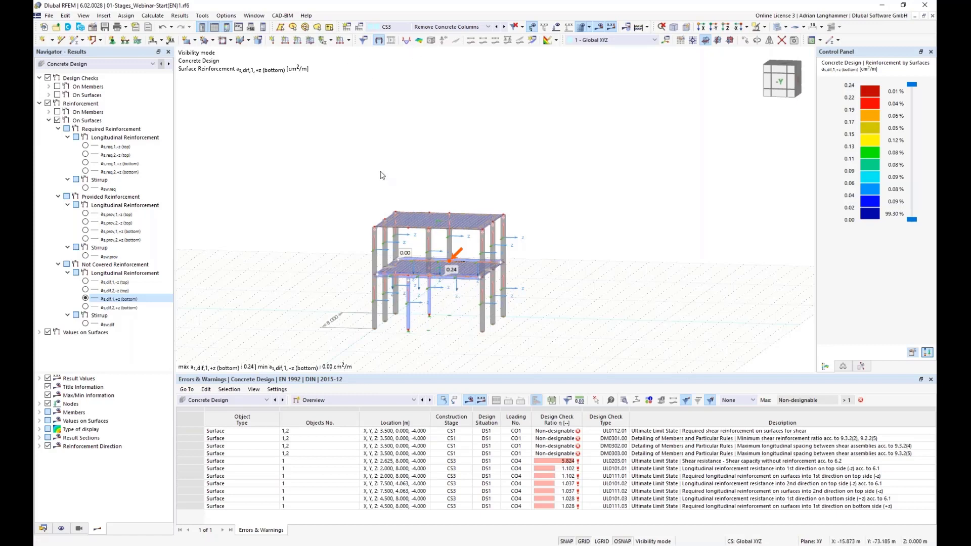
middle_click_drag(395, 142, 414, 167)
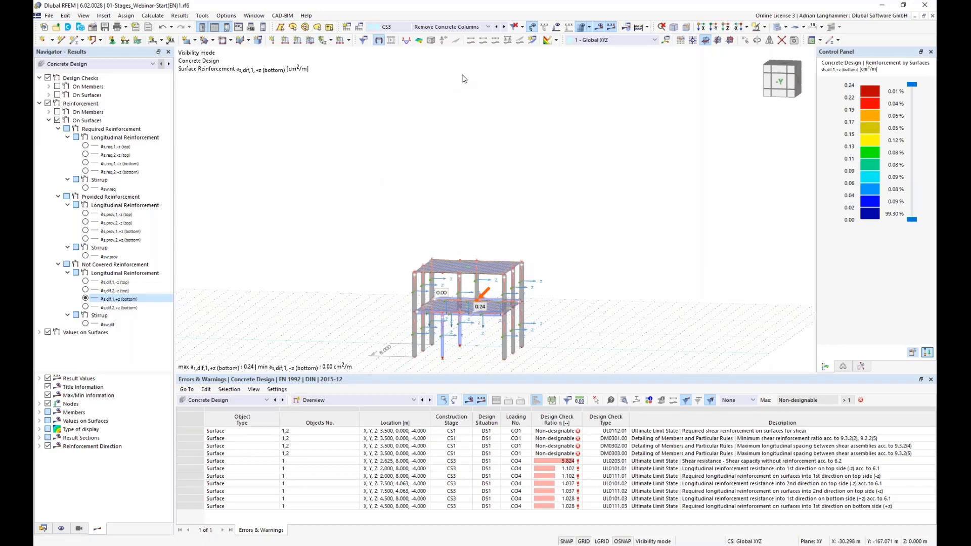
mouse_move(460, 88)
middle_mouse_down()
mouse_move(459, 102)
mouse_move(458, 93)
middle_mouse_up()
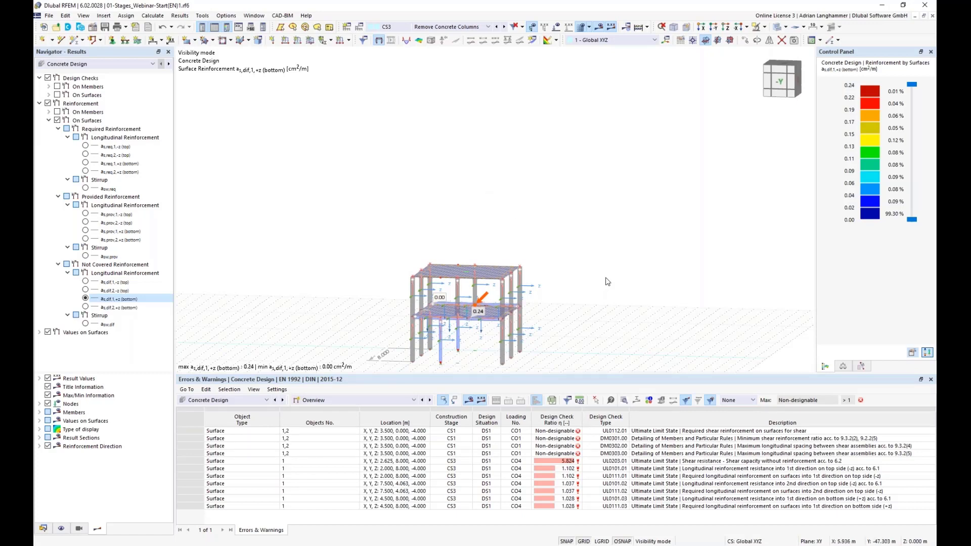
middle_click_drag(606, 281, 561, 308, "ctrl")
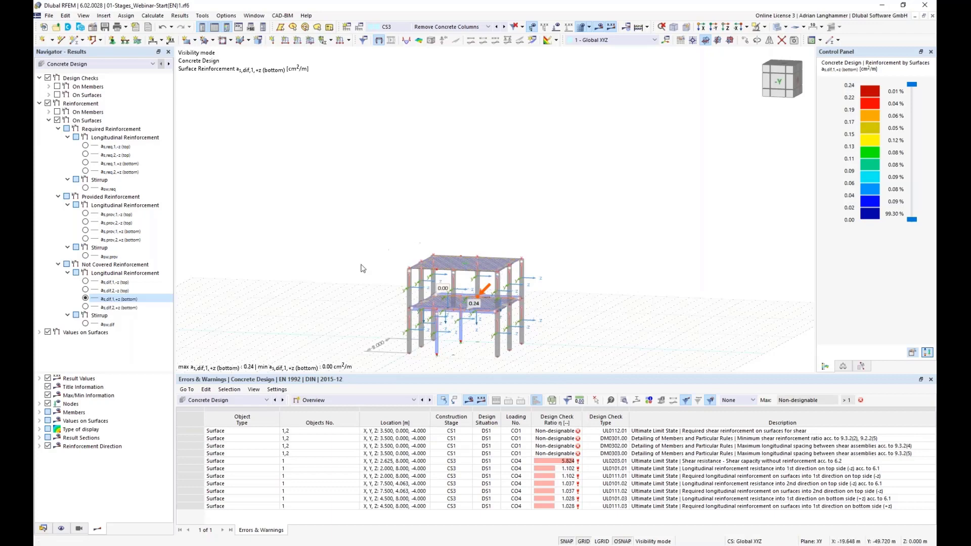
middle_click_drag(346, 276, 346, 273)
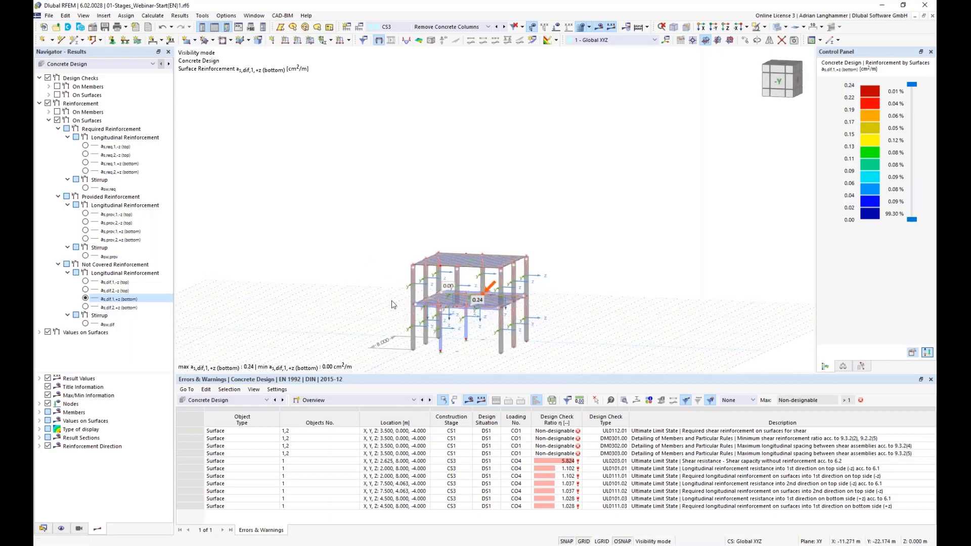
mouse_move(393, 304)
middle_mouse_down("ctrl")
mouse_move(373, 303)
mouse_move(384, 299)
middle_mouse_up("ctrl")
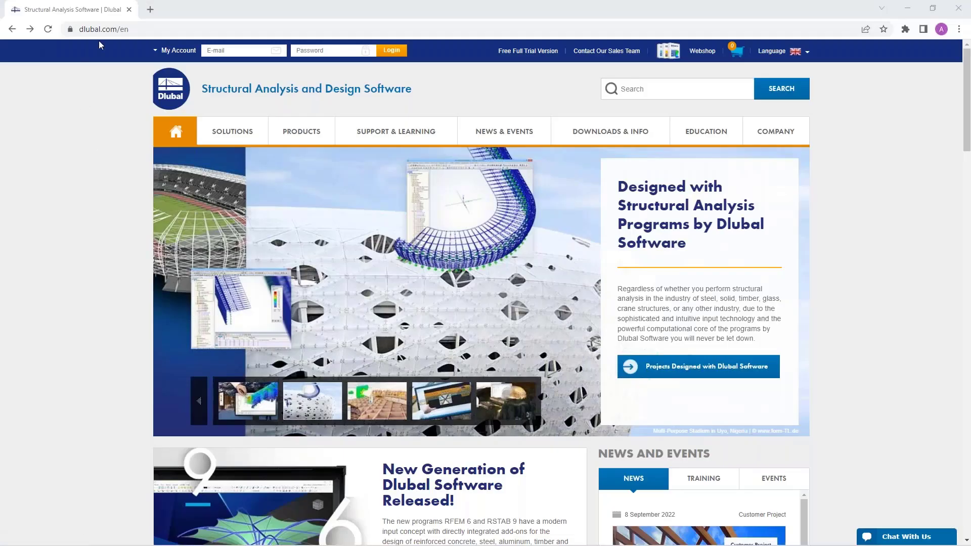
Step: Switch to the web browser and open the webinar listing on the Dlubal website, down to its search filters
mouse_move(487, 133)
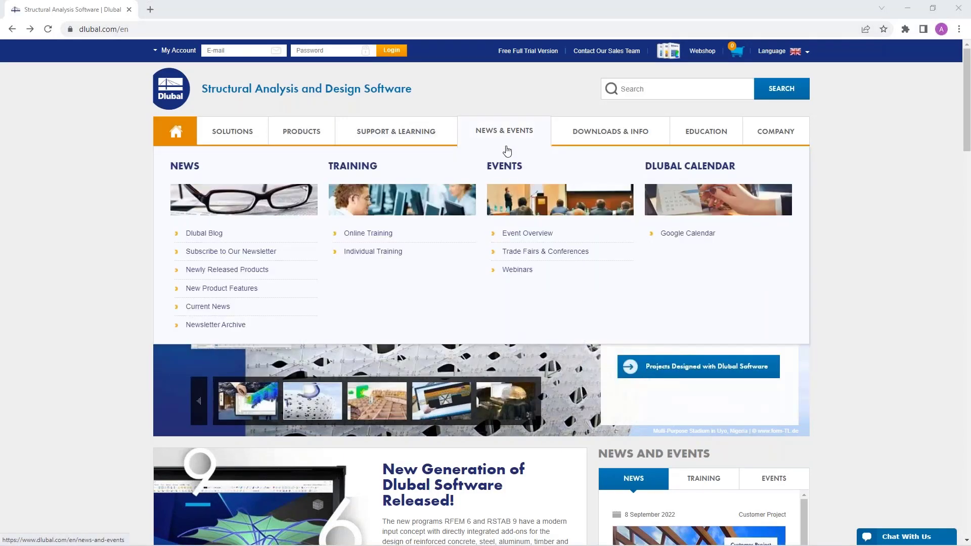
left_click(519, 273)
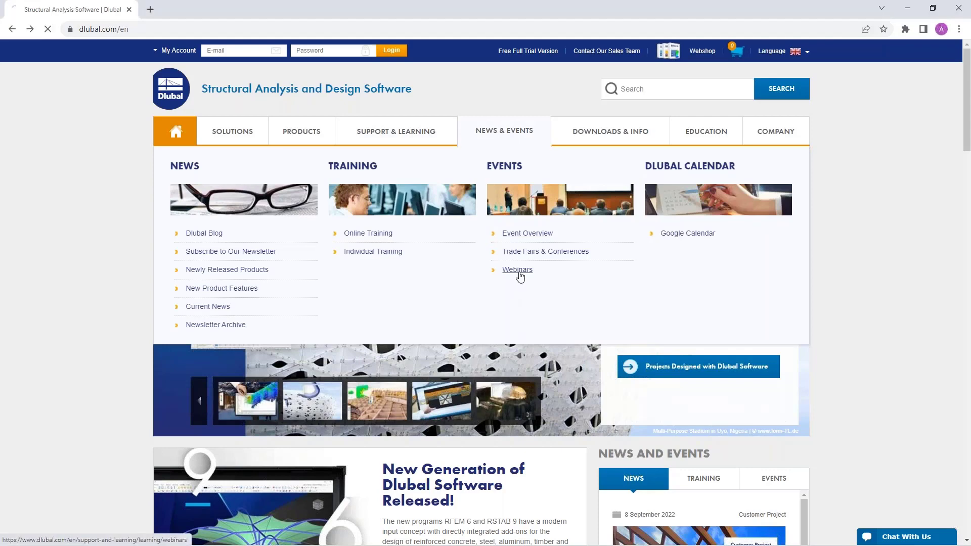
scroll(526, 297, "down", 1)
scroll(526, 297, "down", 7)
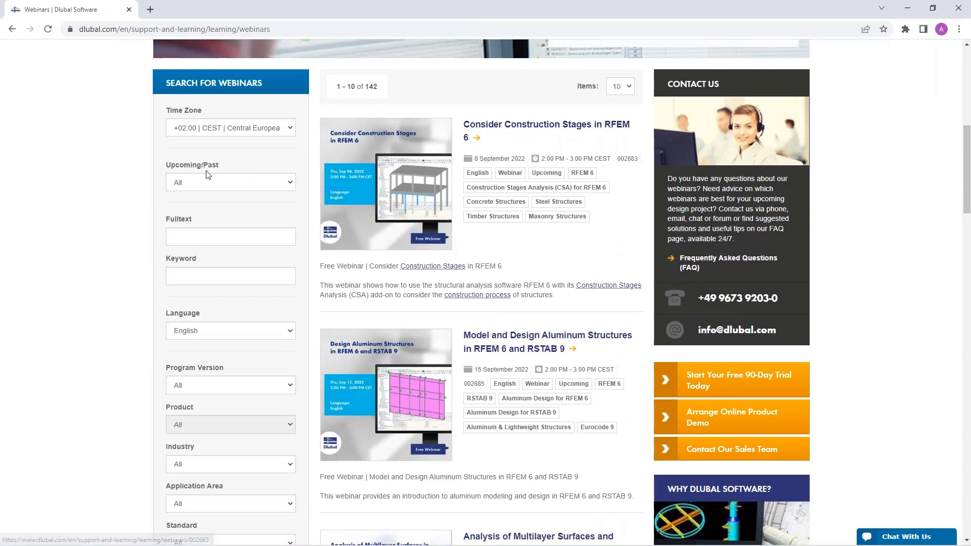
Step: Search the webinars by full text for "stages" and look through the matching entries
left_click(202, 235)
type("stages")
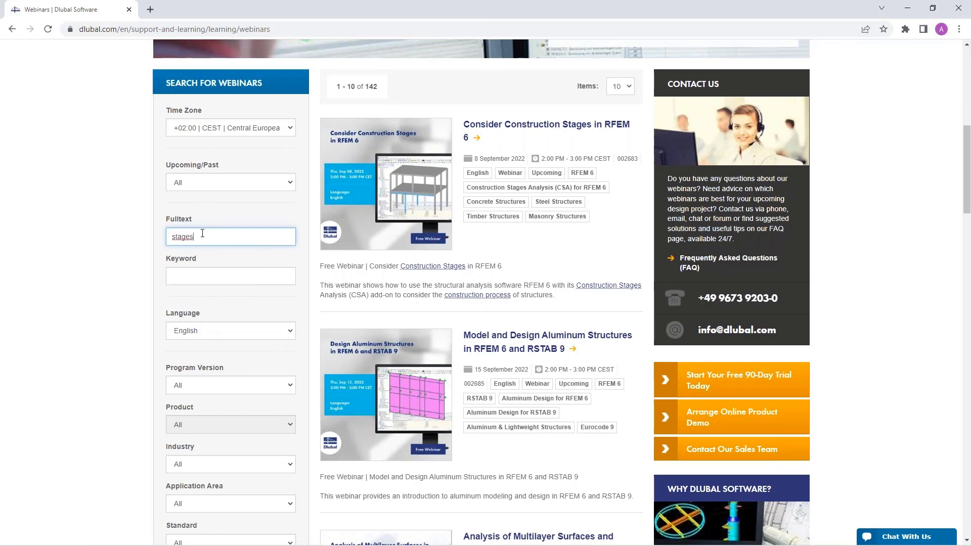
key("Return")
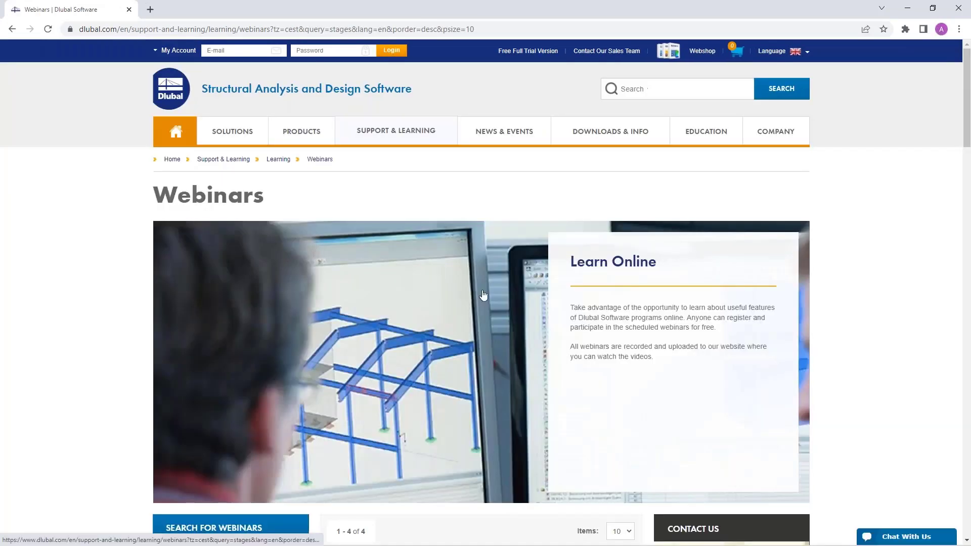
scroll(499, 260, "down", 8)
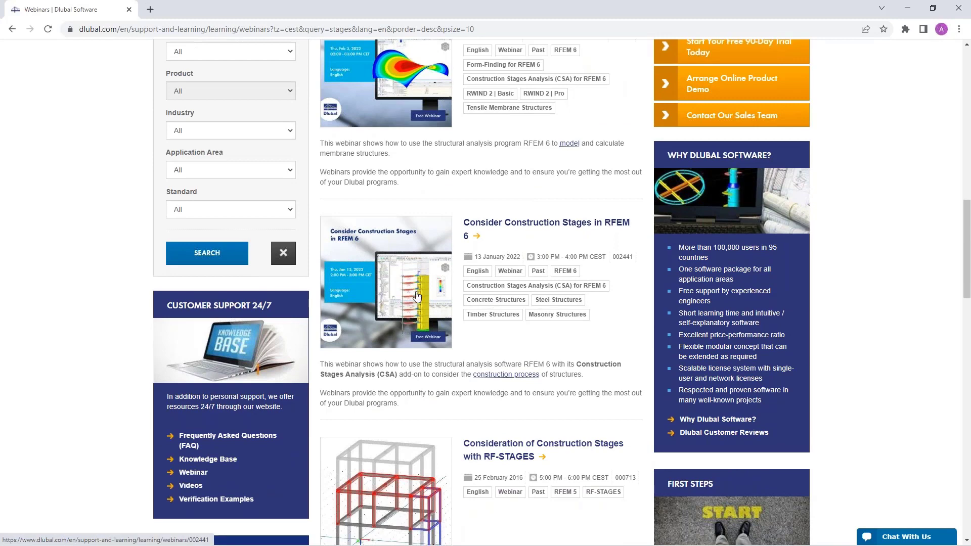
scroll(420, 325, "up", 10)
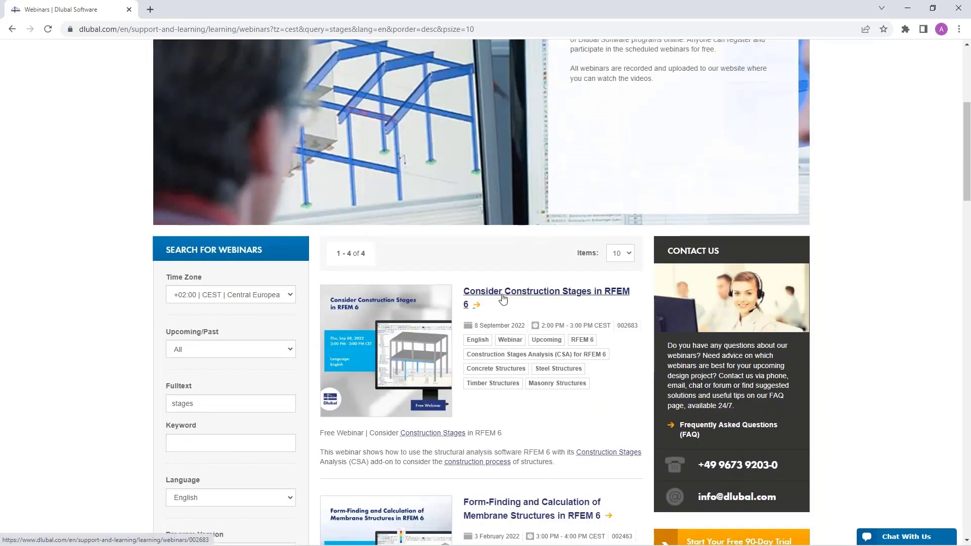
Step: Open the 8 September 2022 webinar "Consider Construction Stages in RFEM 6" and examine its information, presentation slides link and models to download
left_click(507, 296)
scroll(508, 323, "down", 5)
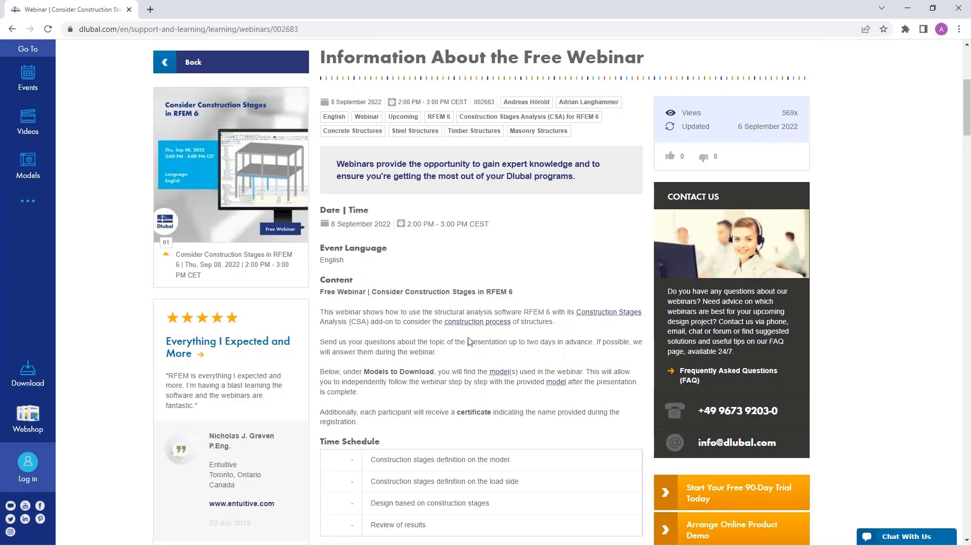
scroll(389, 364, "down", 10)
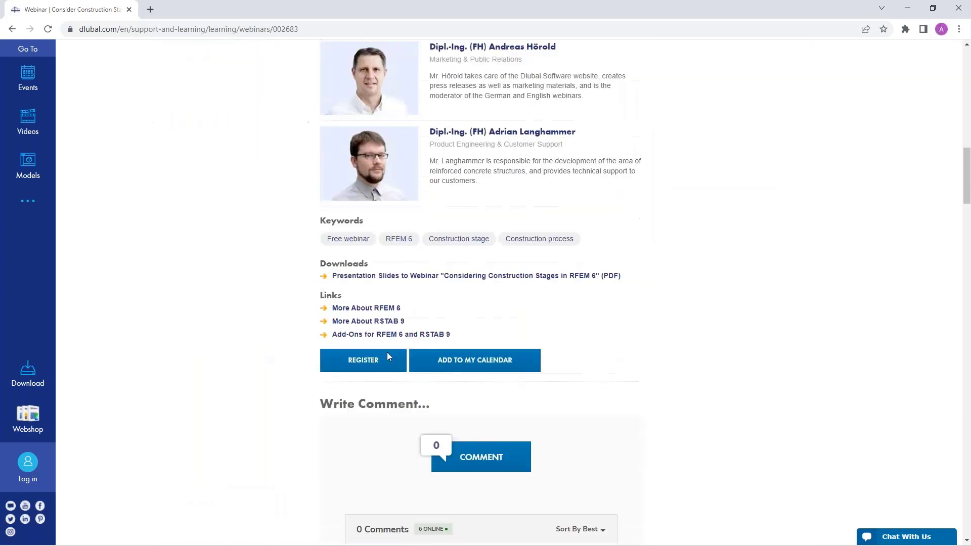
scroll(513, 342, "down", 9)
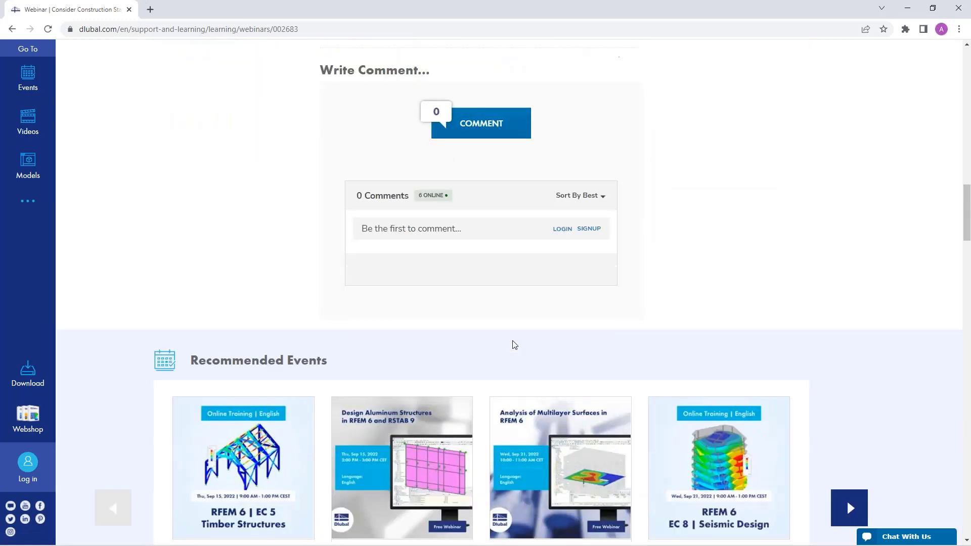
scroll(399, 336, "down", 12)
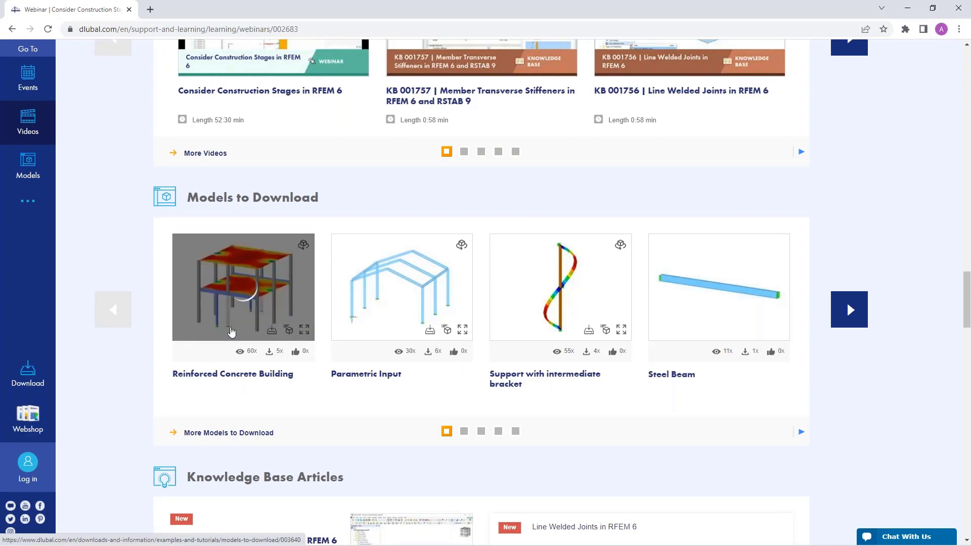
left_click(226, 301)
scroll(480, 293, "up", 10)
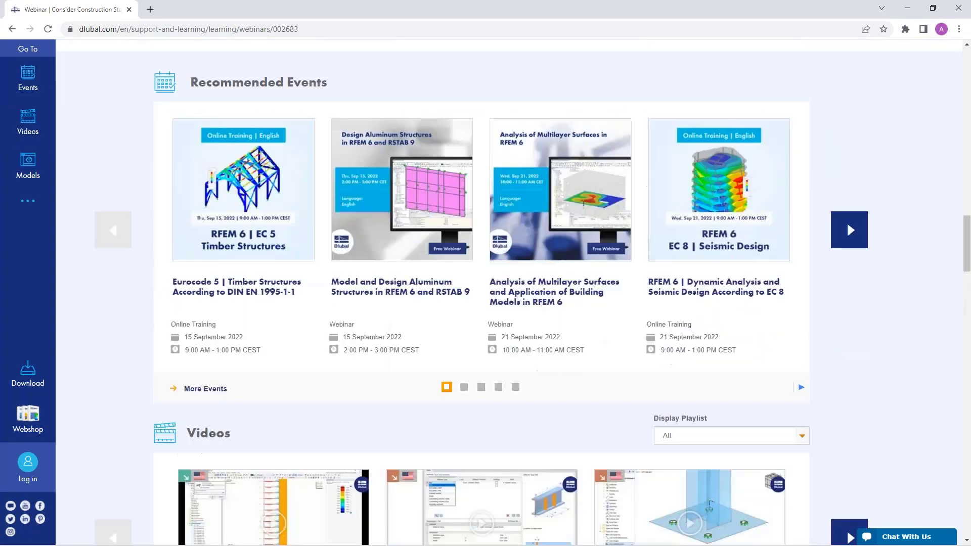
scroll(847, 221, "up", 10)
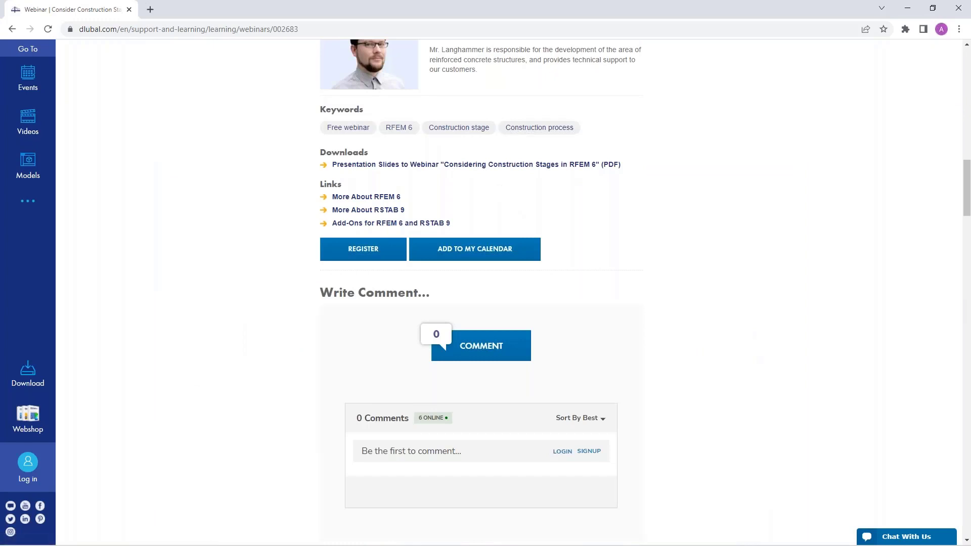
scroll(481, 293, "up", 9)
scroll(347, 322, "up", 10)
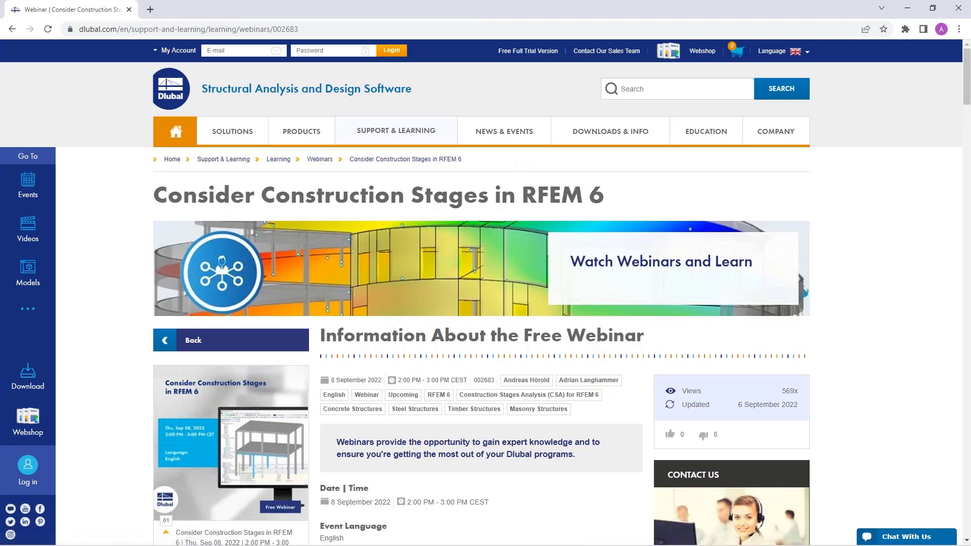
Step: Open the Free Full Trial Version page and examine the RFEM 6 trial download offer
left_click(526, 53)
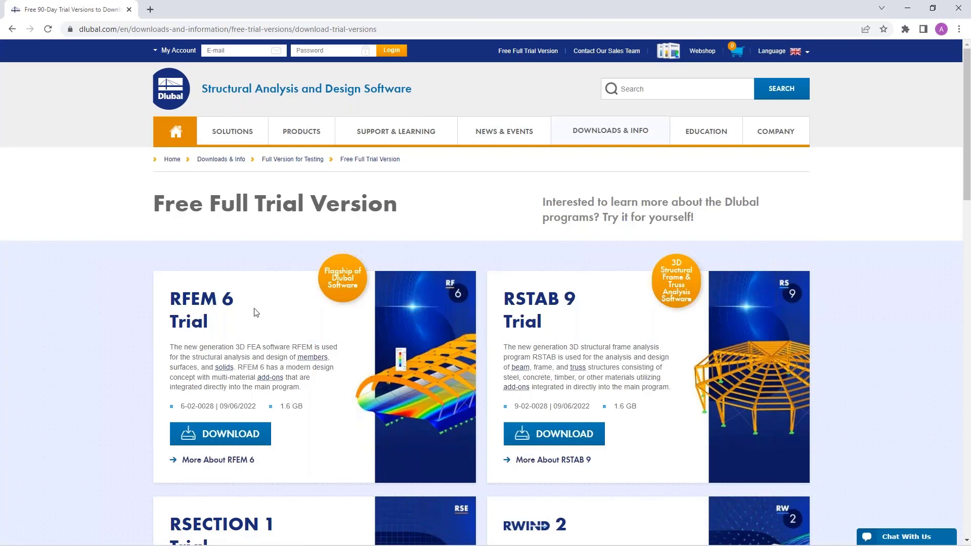
scroll(255, 312, "down", 1)
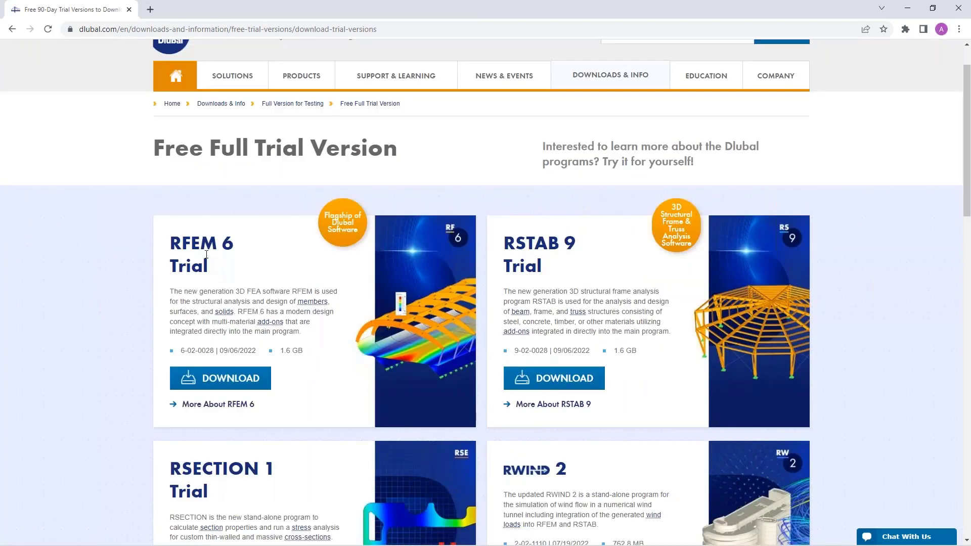
scroll(225, 262, "down", 2)
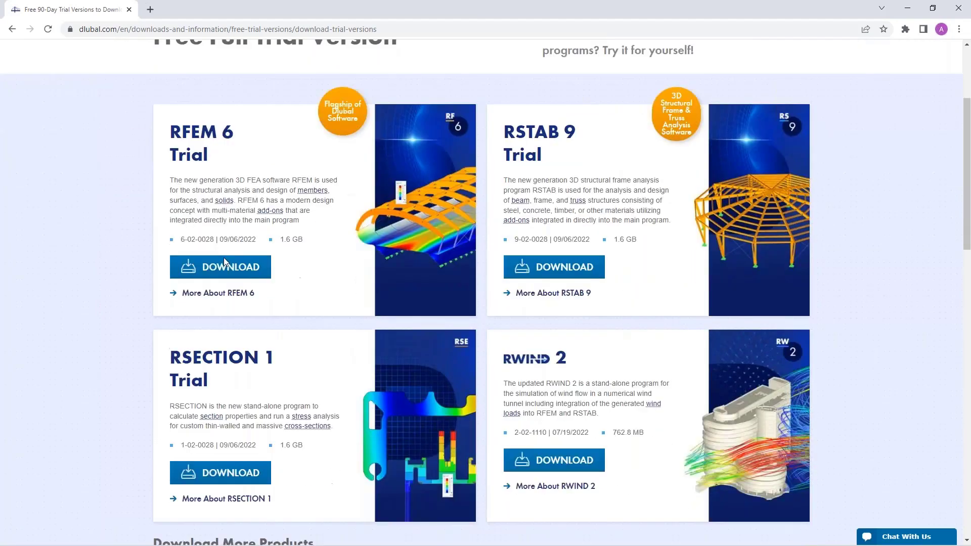
scroll(223, 257, "up", 1)
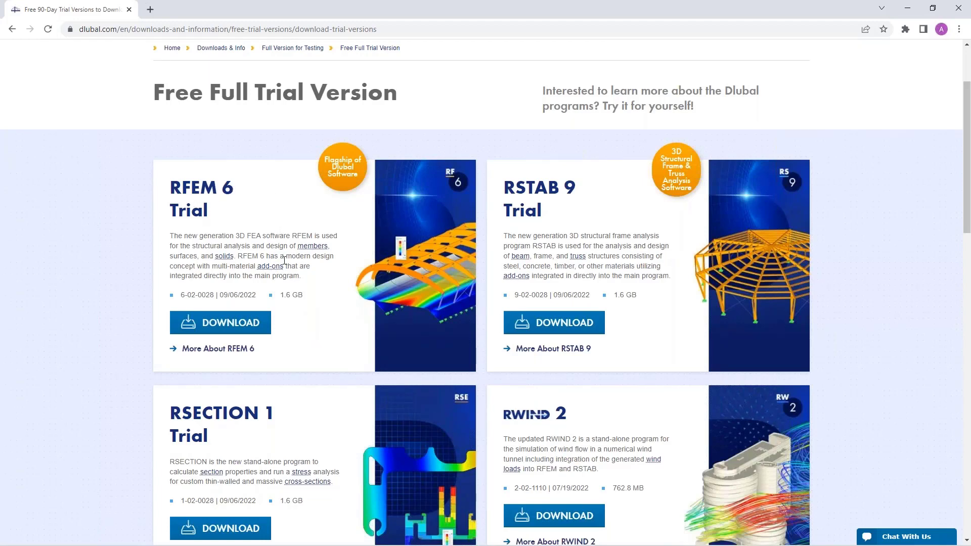
scroll(284, 260, "up", 1)
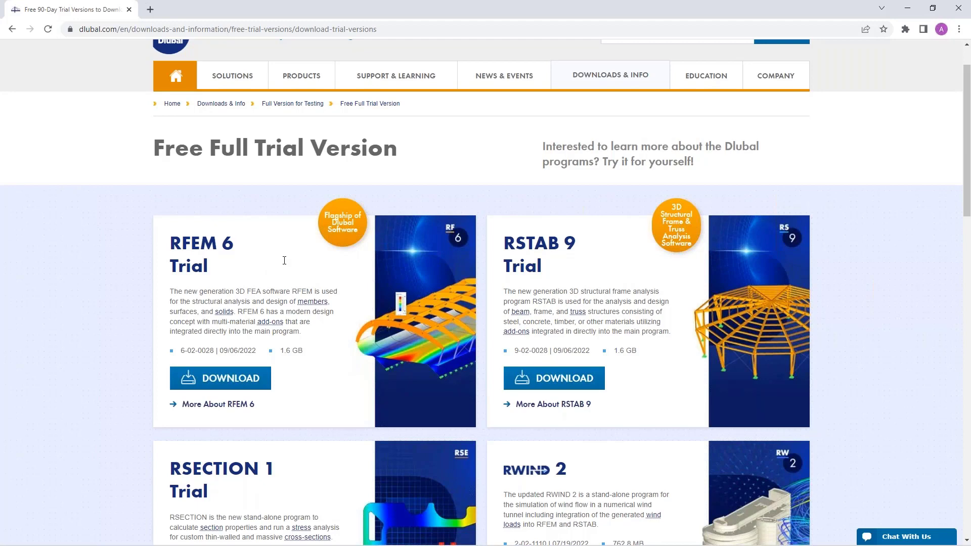
scroll(283, 265, "up", 1)
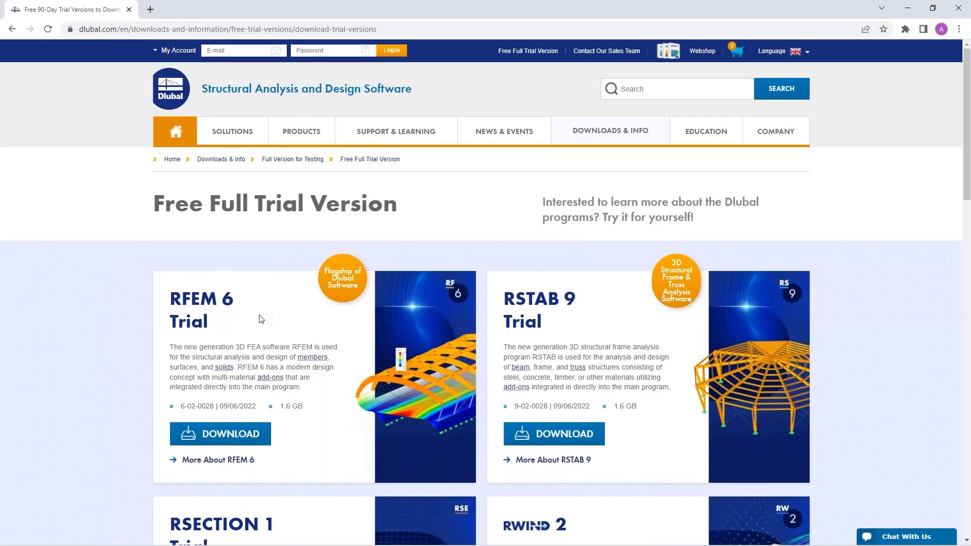
scroll(260, 317, "down", 4)
scroll(260, 317, "up", 4)
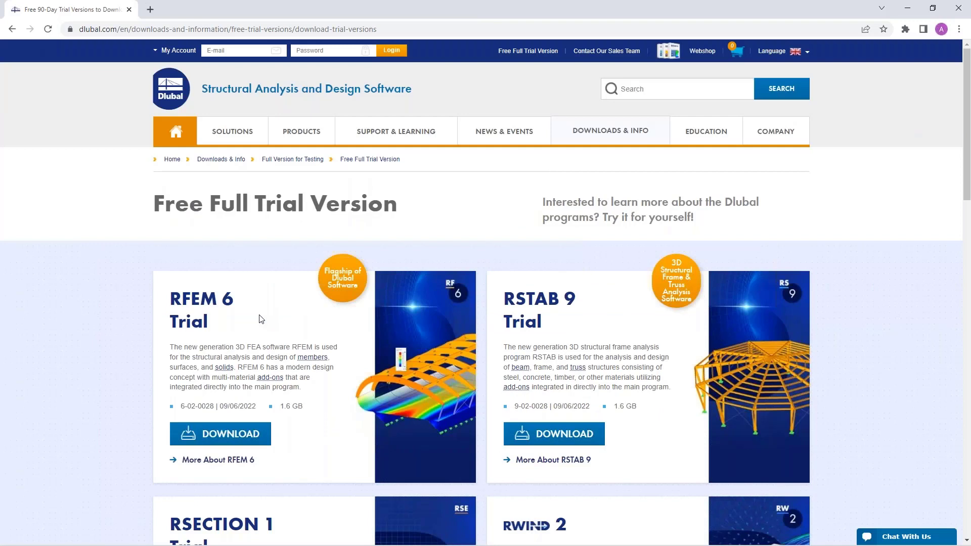